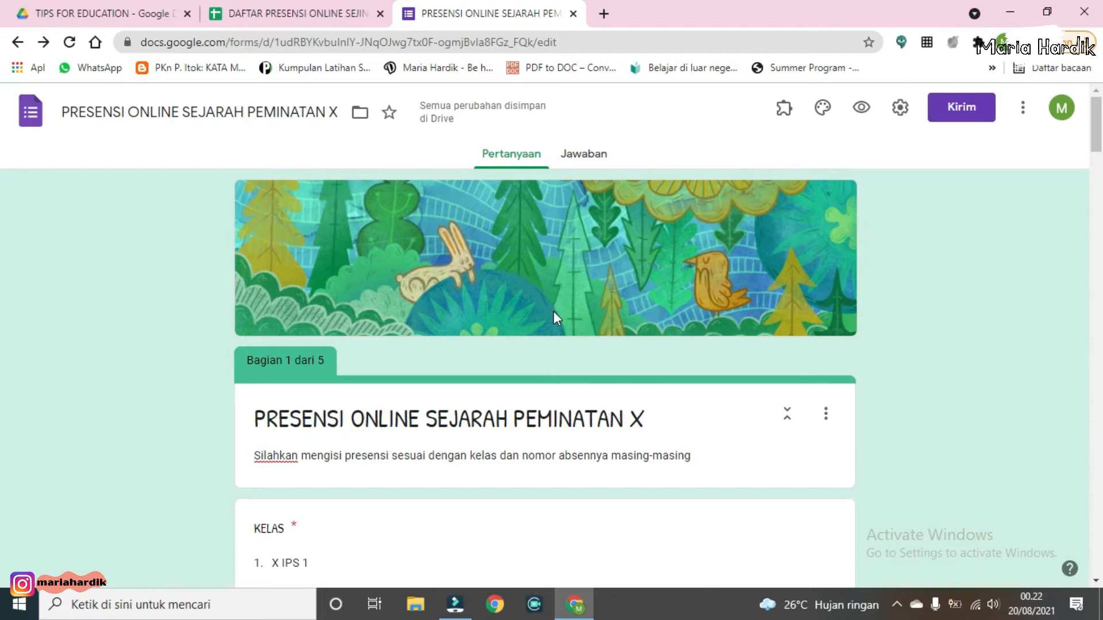
Step: Review the form's title, description and the KELAS drop-down question, including its list of question types
scroll(578, 295, down, 3)
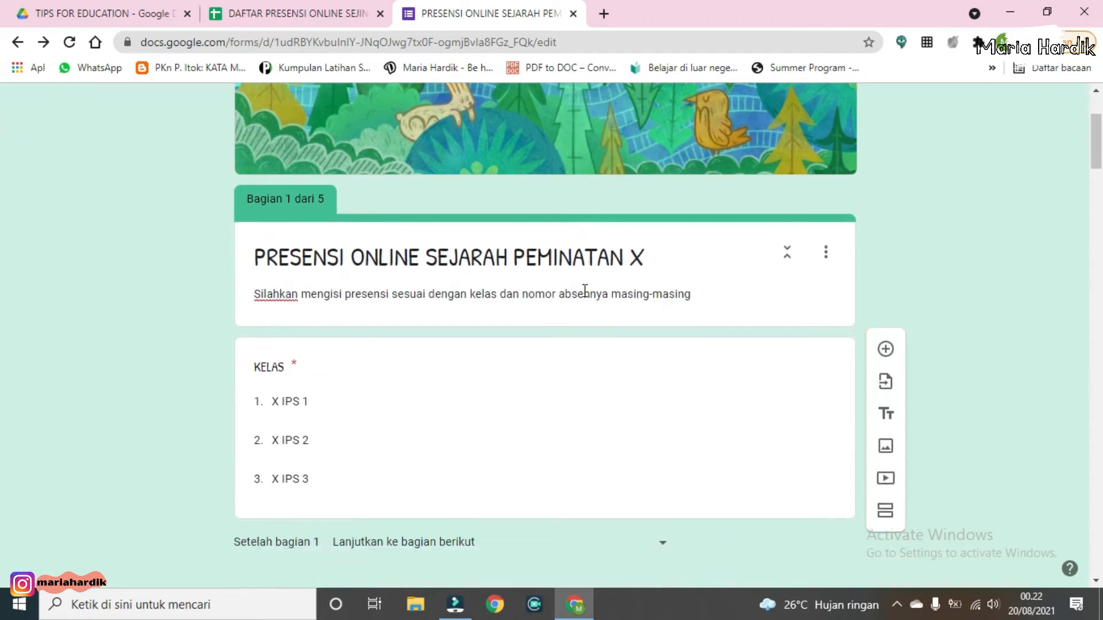
triple_click(573, 265)
click(691, 266)
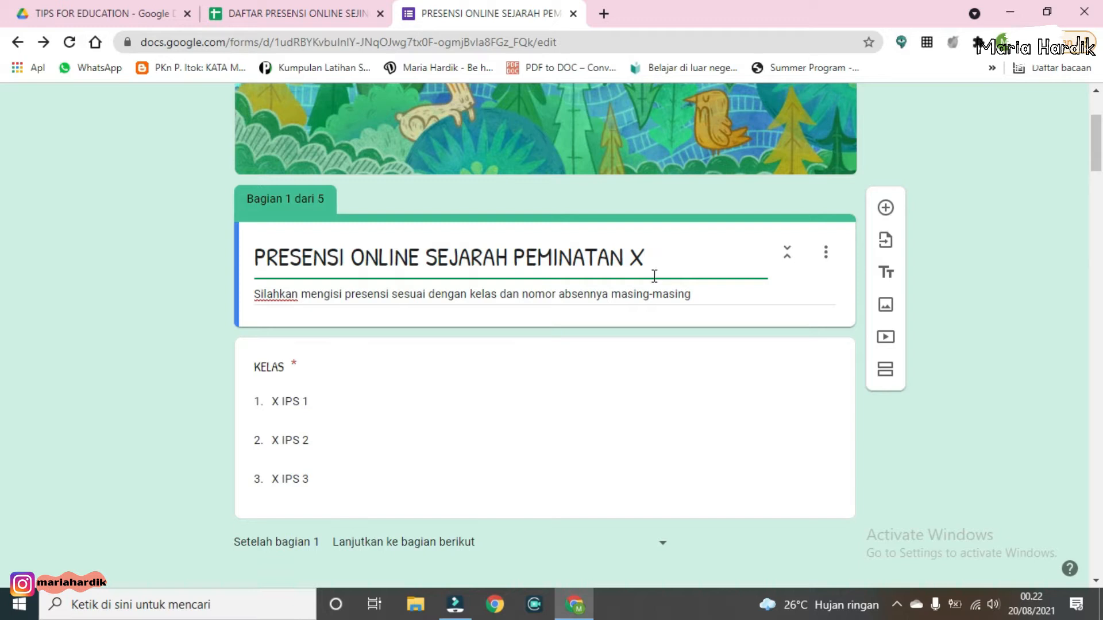
click(668, 252)
click(740, 291)
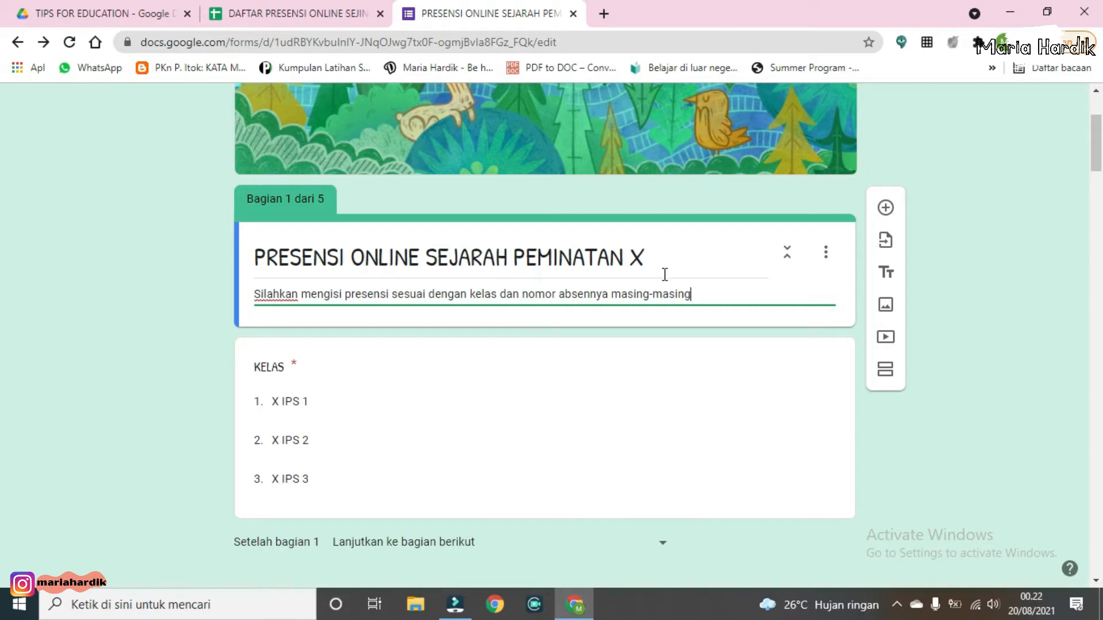
click(419, 371)
click(421, 370)
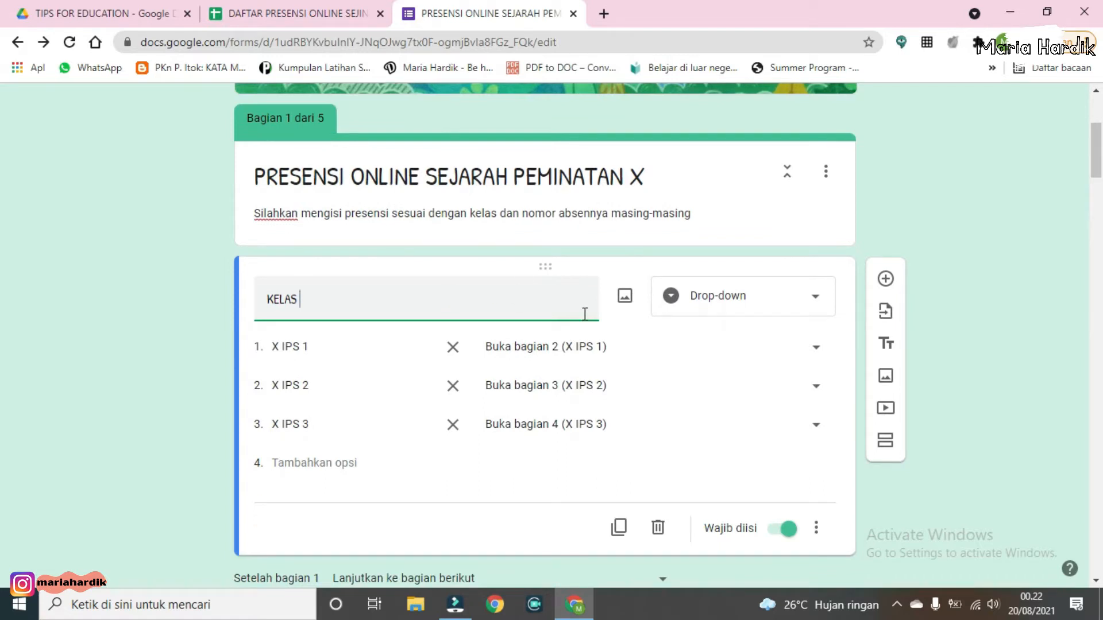
click(762, 303)
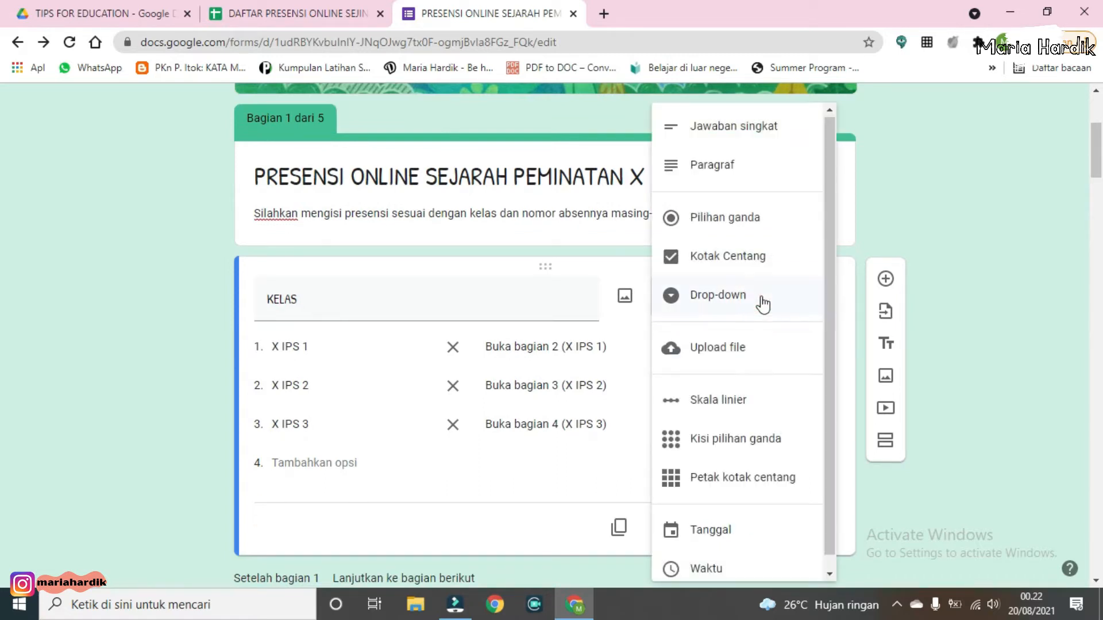
click(763, 303)
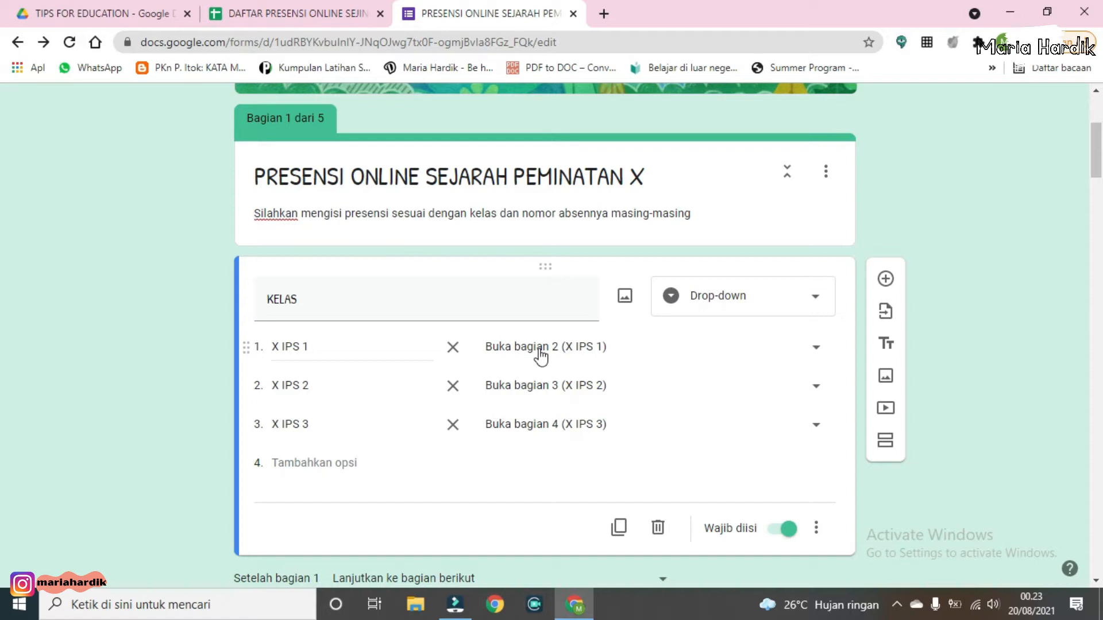
Step: Inspect the X IPS 1 section and its student-name drop-down question
scroll(540, 356, down, 2)
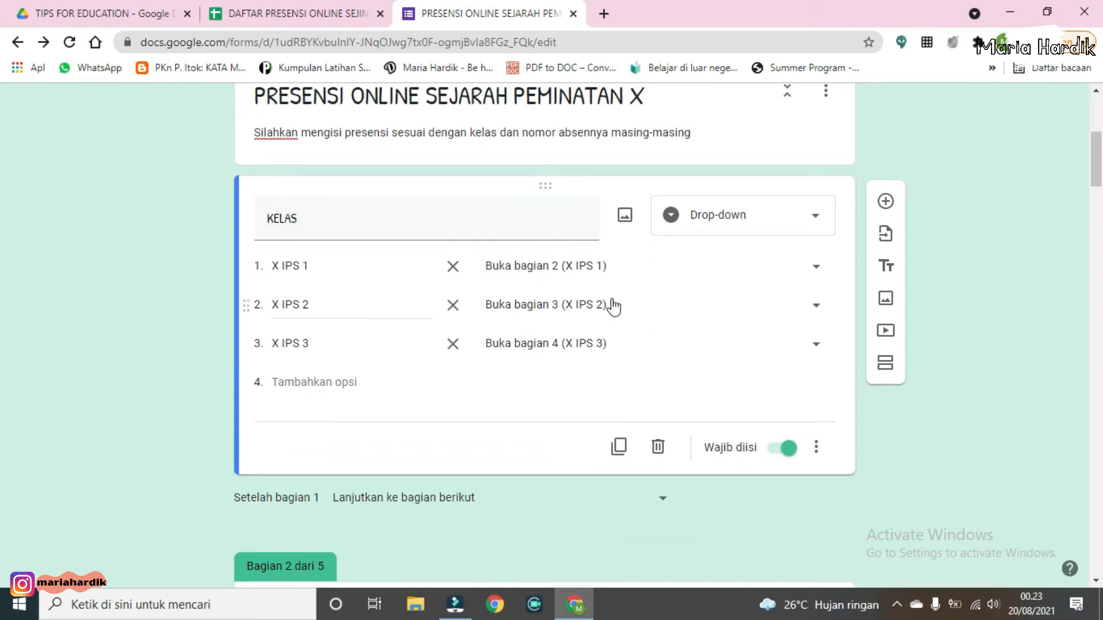
scroll(603, 305, down, 1)
scroll(553, 253, down, 5)
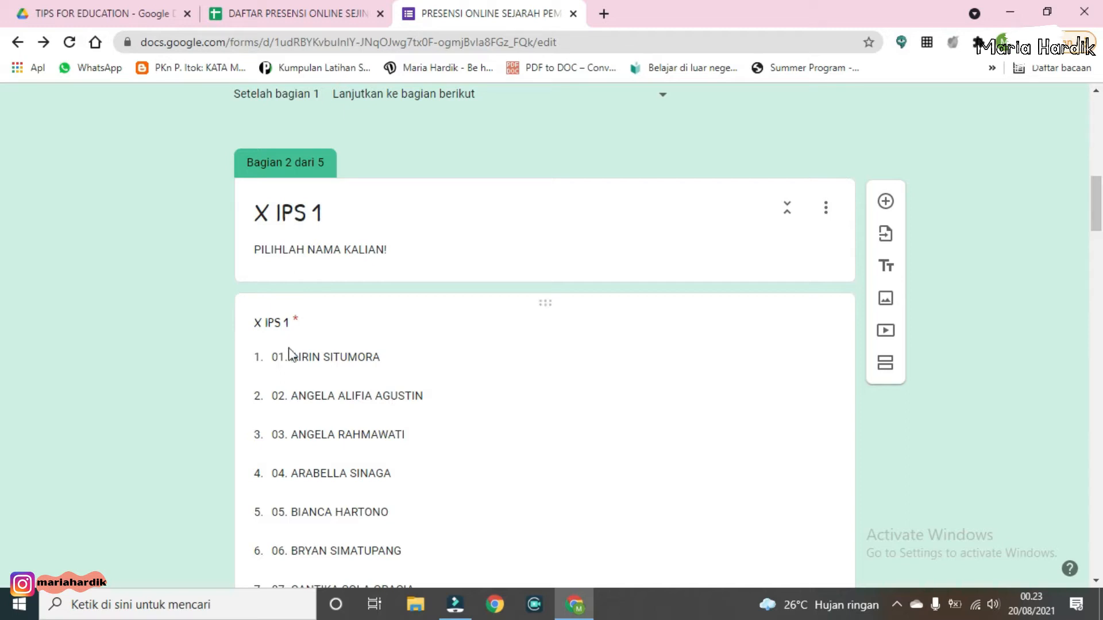
scroll(300, 327, down, 1)
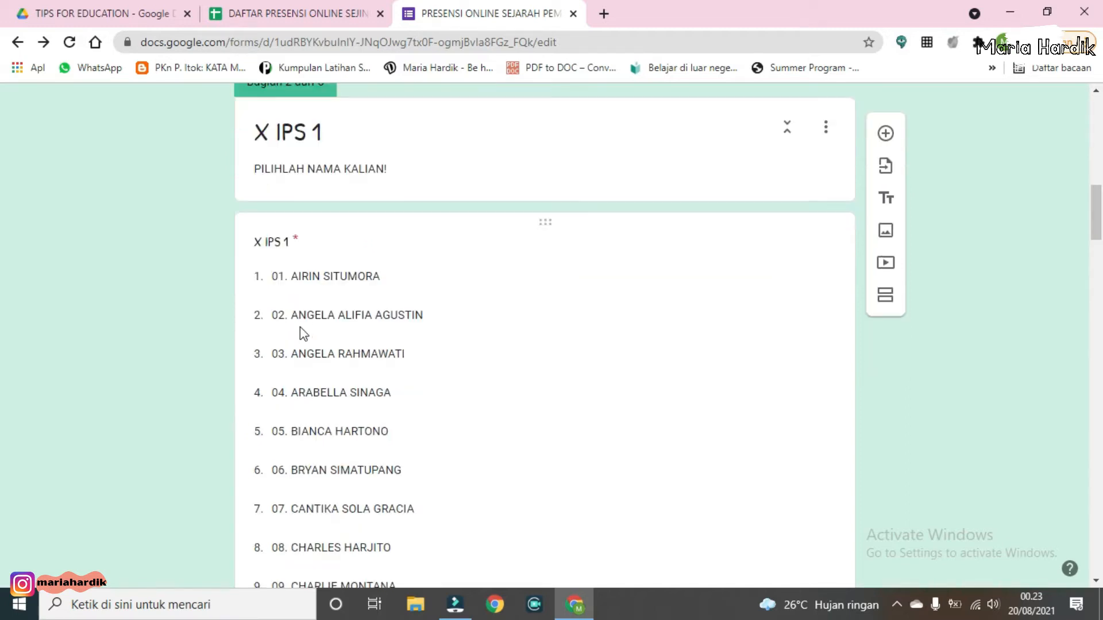
click(364, 274)
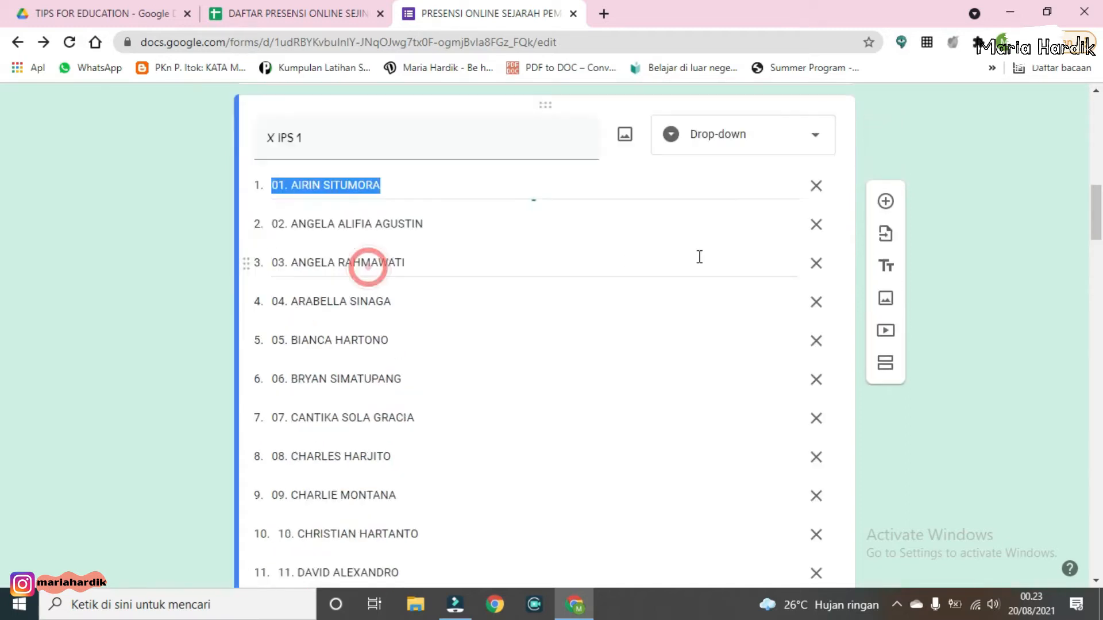
click(782, 149)
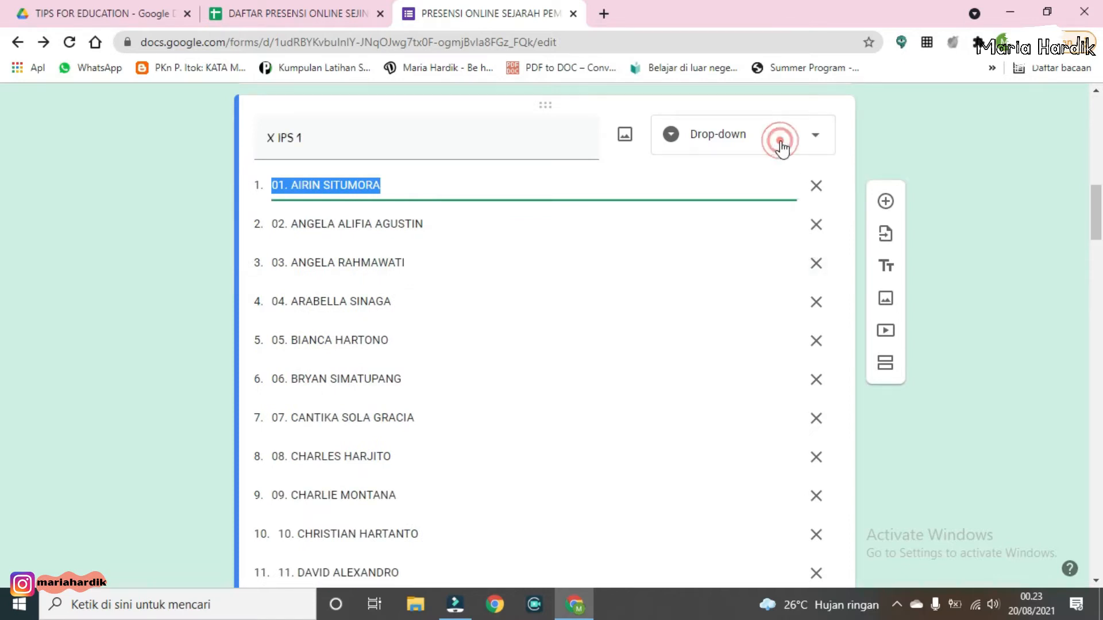
click(780, 279)
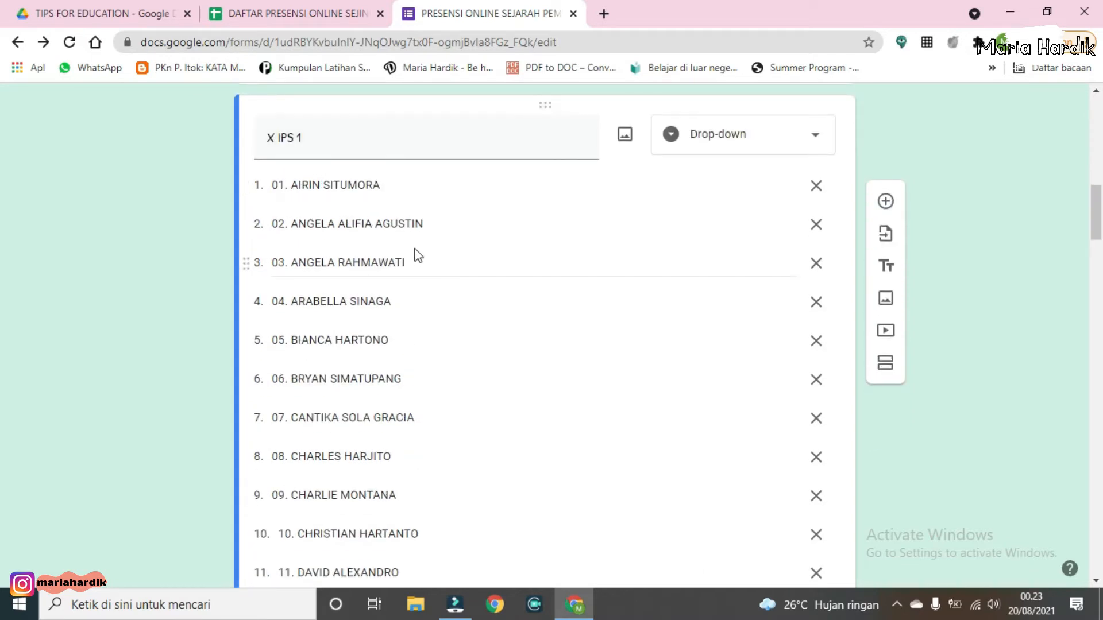
Step: Scroll through the X IPS 1 name list and the navigation setting after section 2
scroll(416, 256, down, 1)
scroll(413, 322, up, 3)
scroll(414, 256, down, 5)
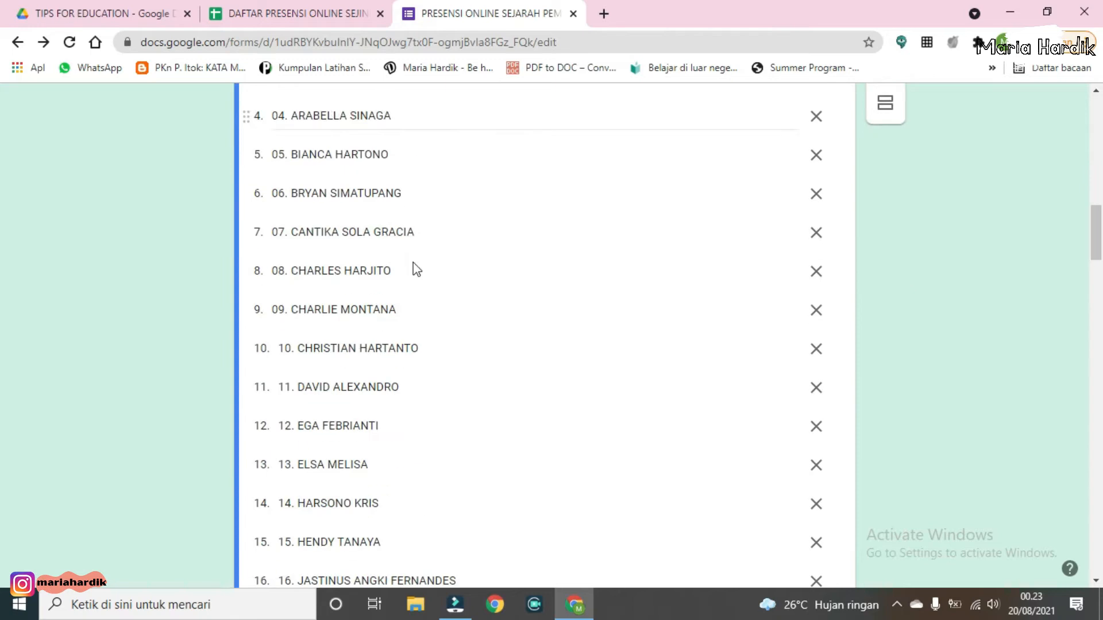
scroll(414, 262, down, 8)
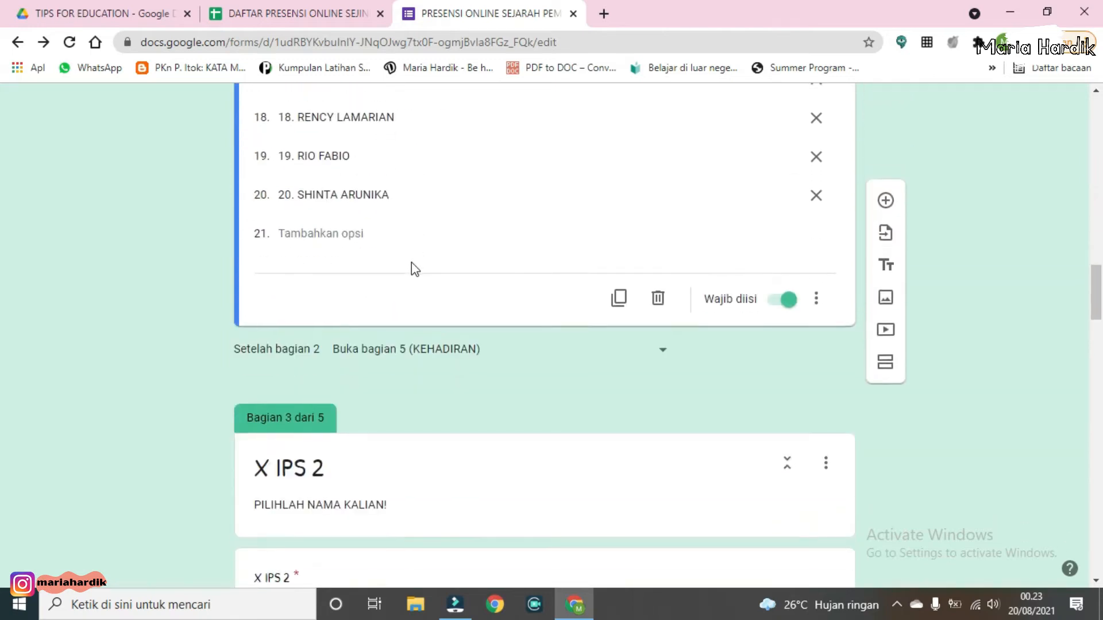
scroll(415, 268, down, 1)
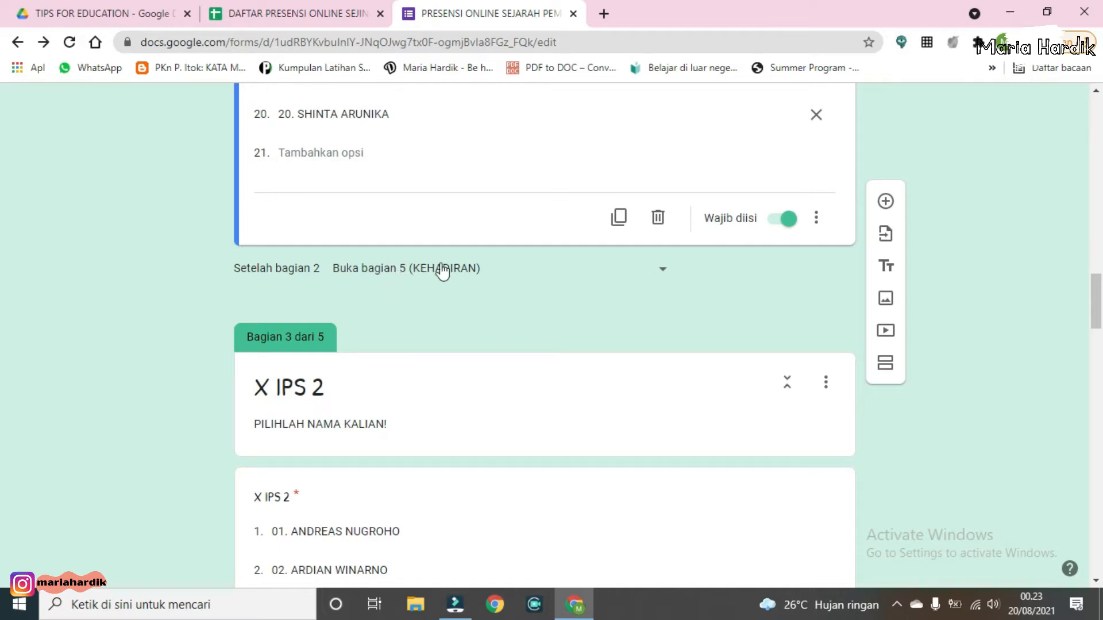
scroll(431, 266, down, 1)
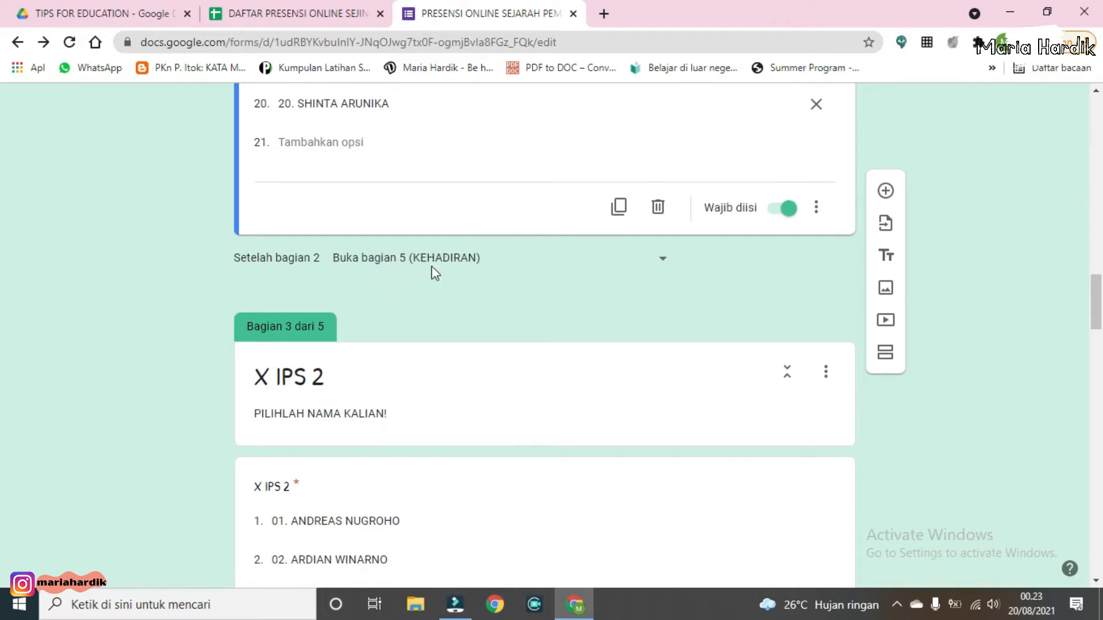
scroll(432, 230, down, 3)
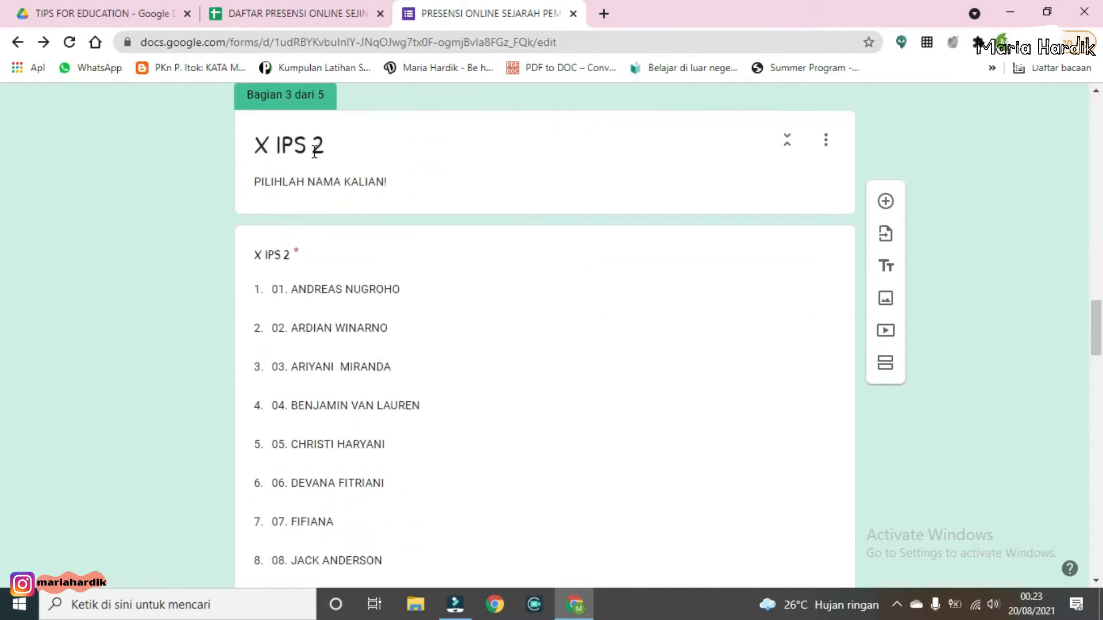
Step: Examine the X IPS 2 section's title and its student name list
click(313, 150)
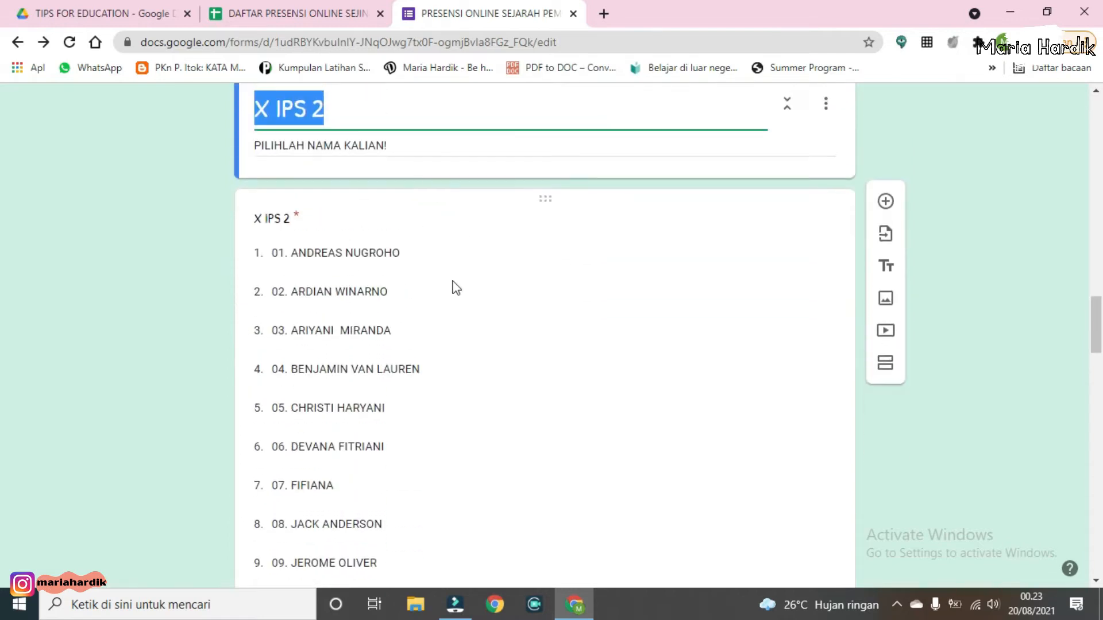
scroll(402, 247, down, 1)
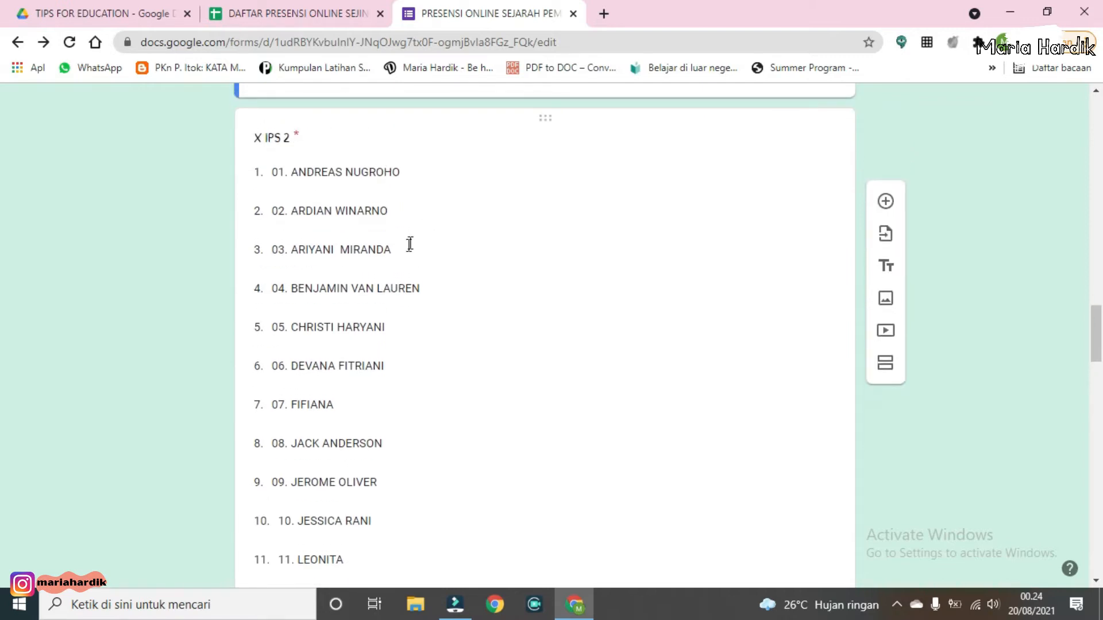
scroll(408, 265, down, 10)
scroll(408, 307, down, 2)
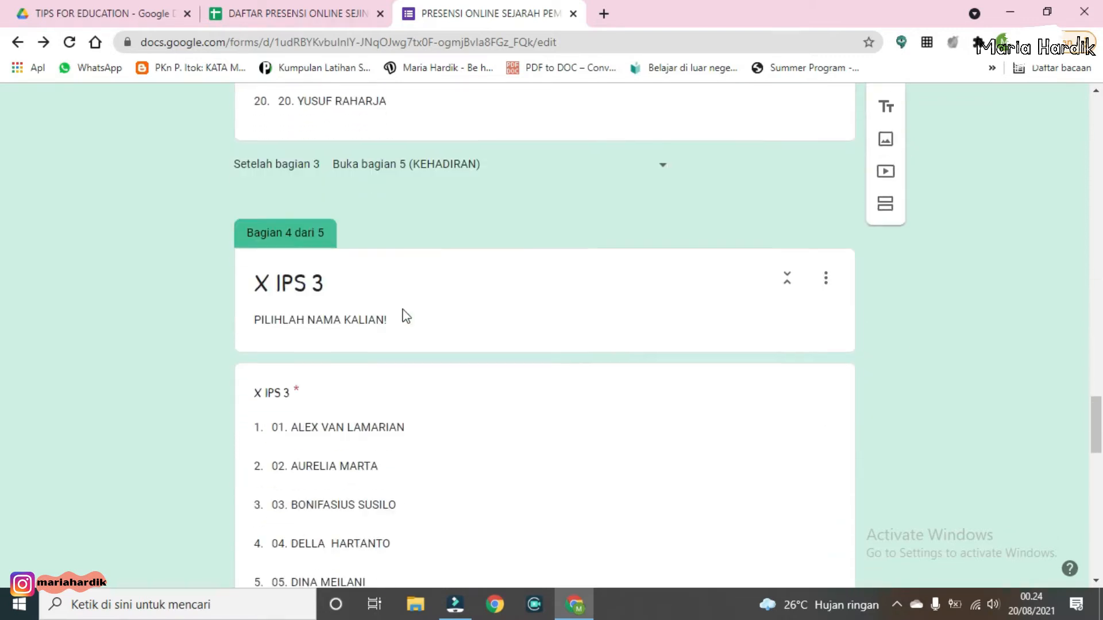
Step: Examine the X IPS 3 name drop-down question and the navigation setting after section 4
click(416, 396)
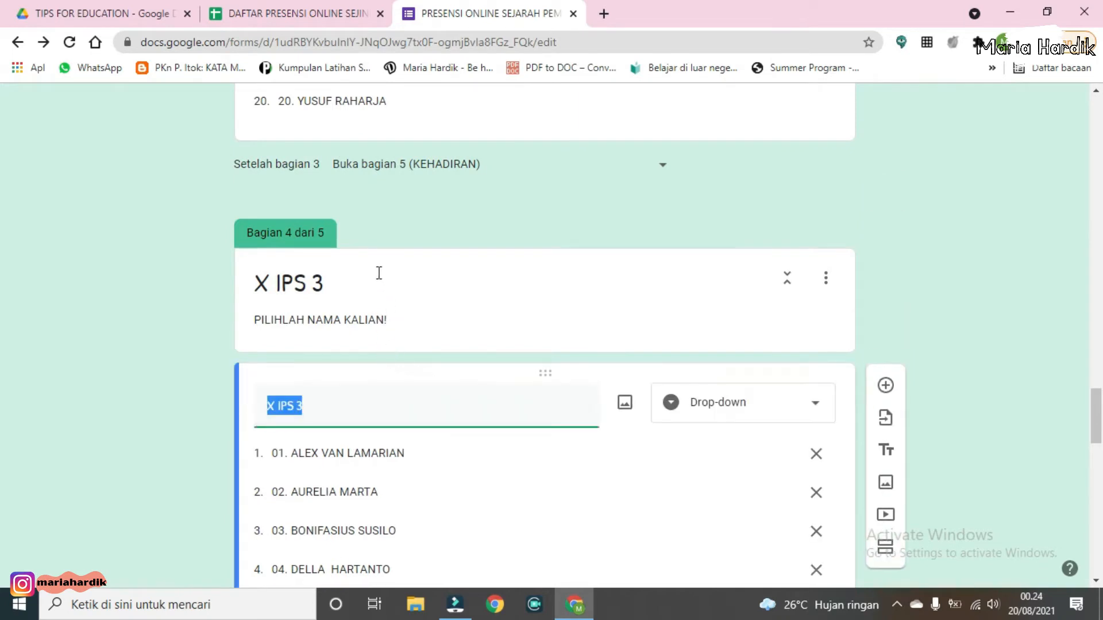
scroll(344, 276, down, 1)
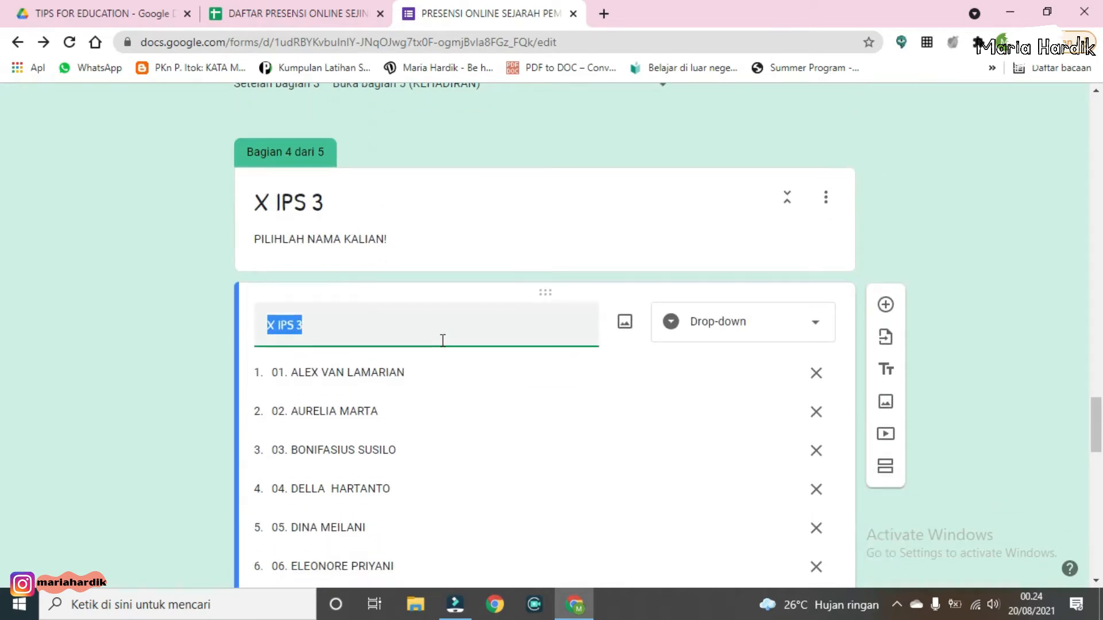
scroll(437, 336, down, 1)
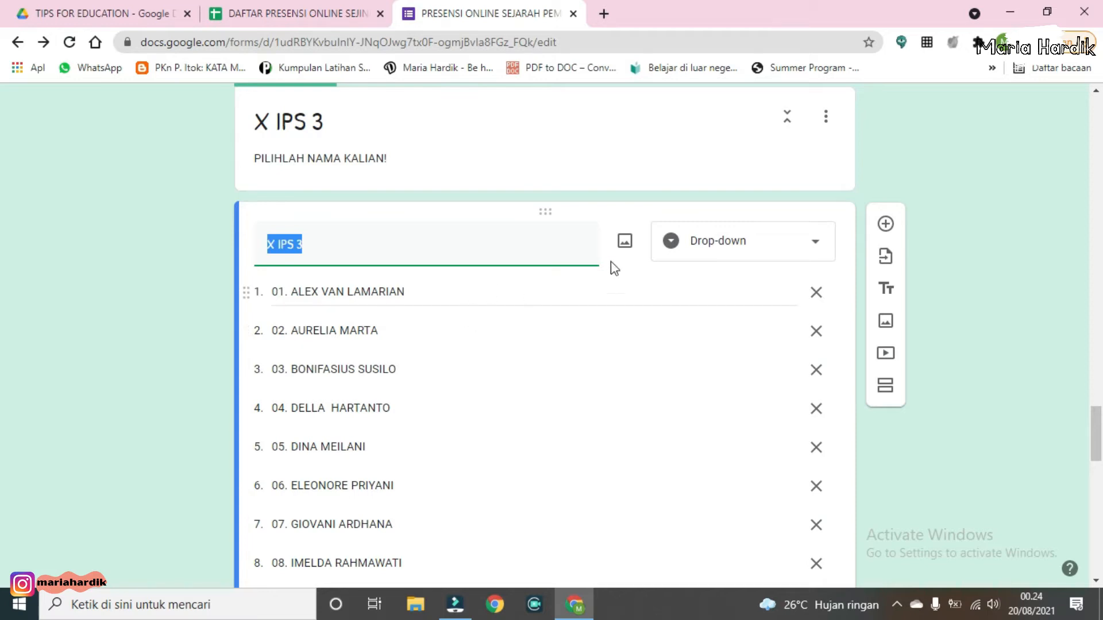
scroll(631, 252, up, 1)
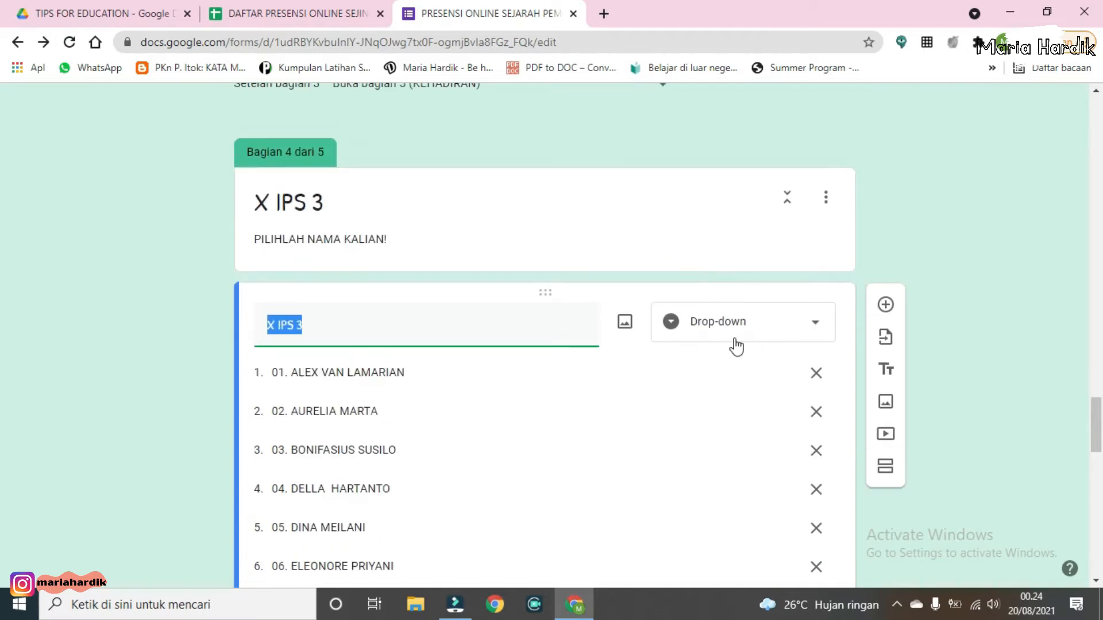
scroll(666, 347, down, 2)
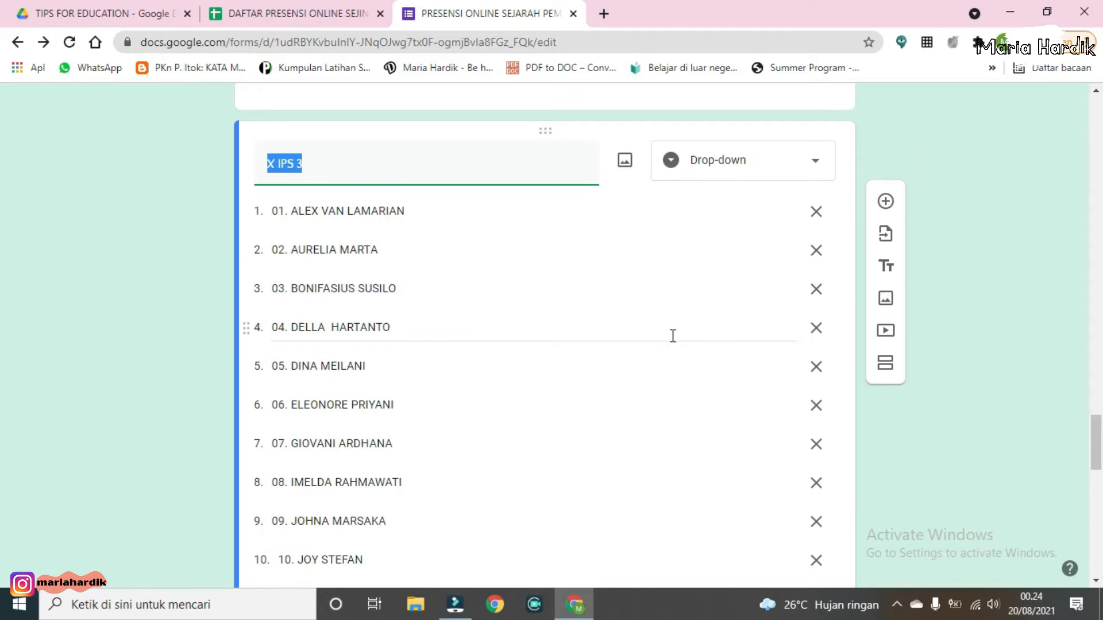
scroll(673, 339, down, 2)
scroll(674, 339, up, 3)
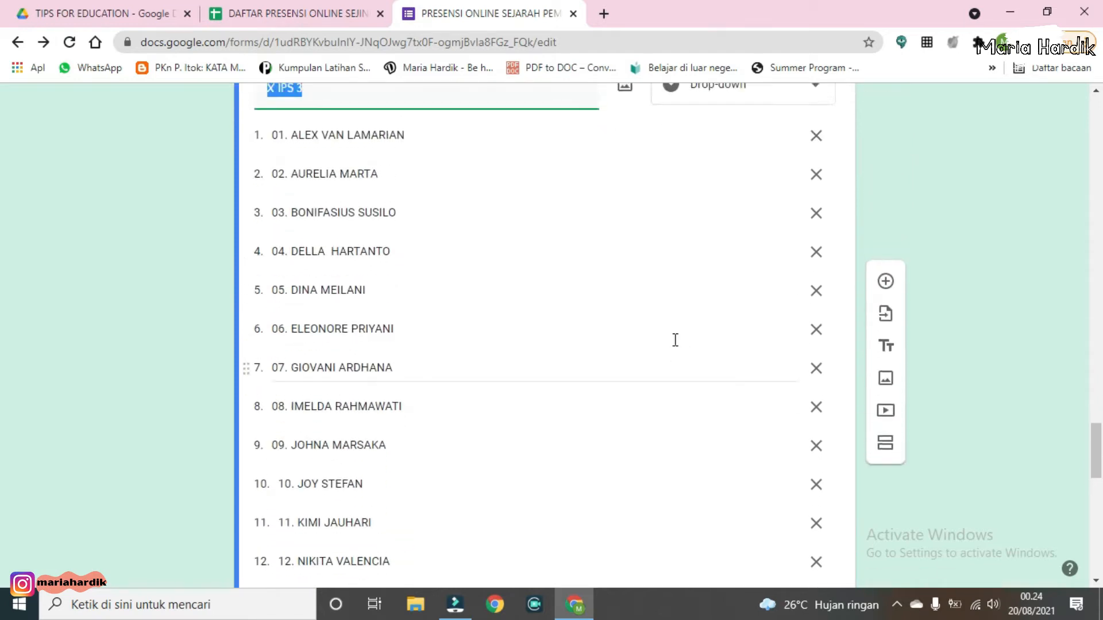
scroll(459, 276, up, 3)
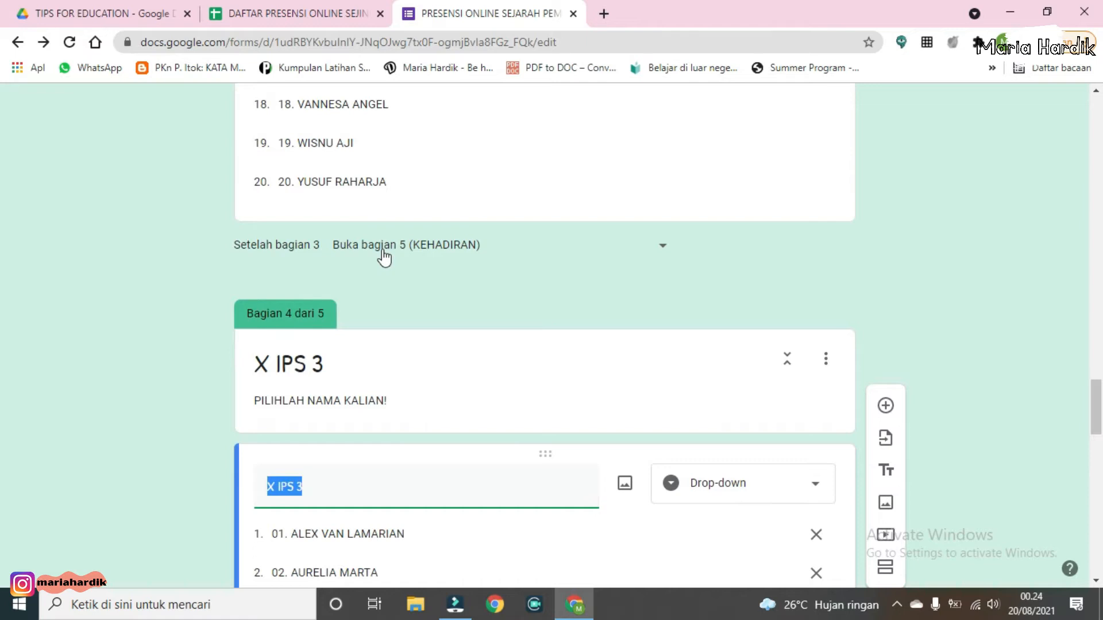
scroll(483, 304, down, 9)
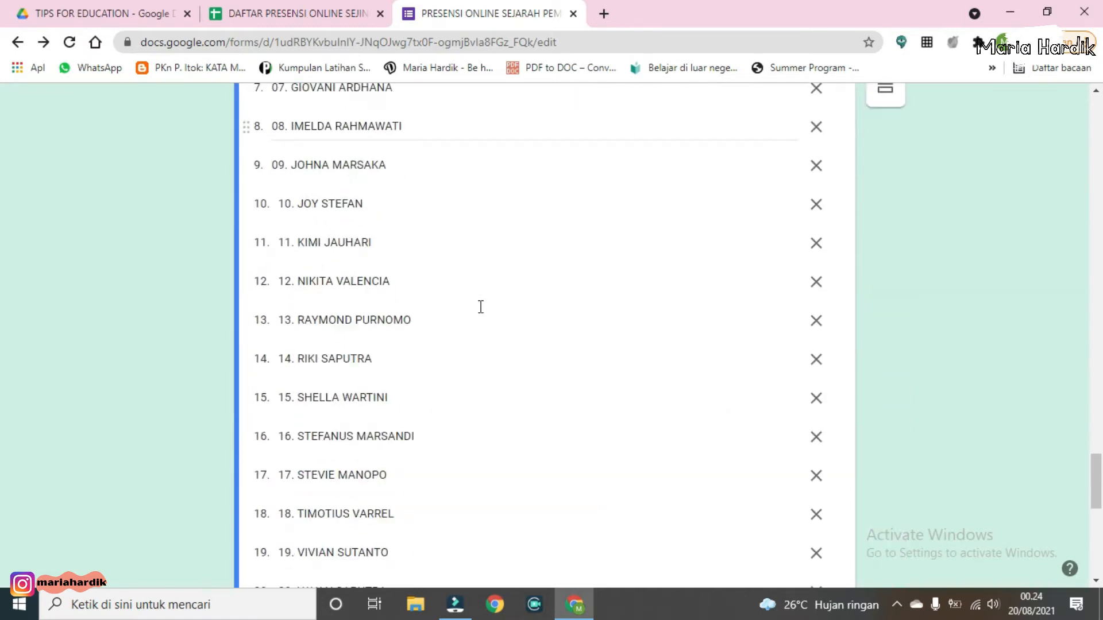
scroll(481, 307, down, 6)
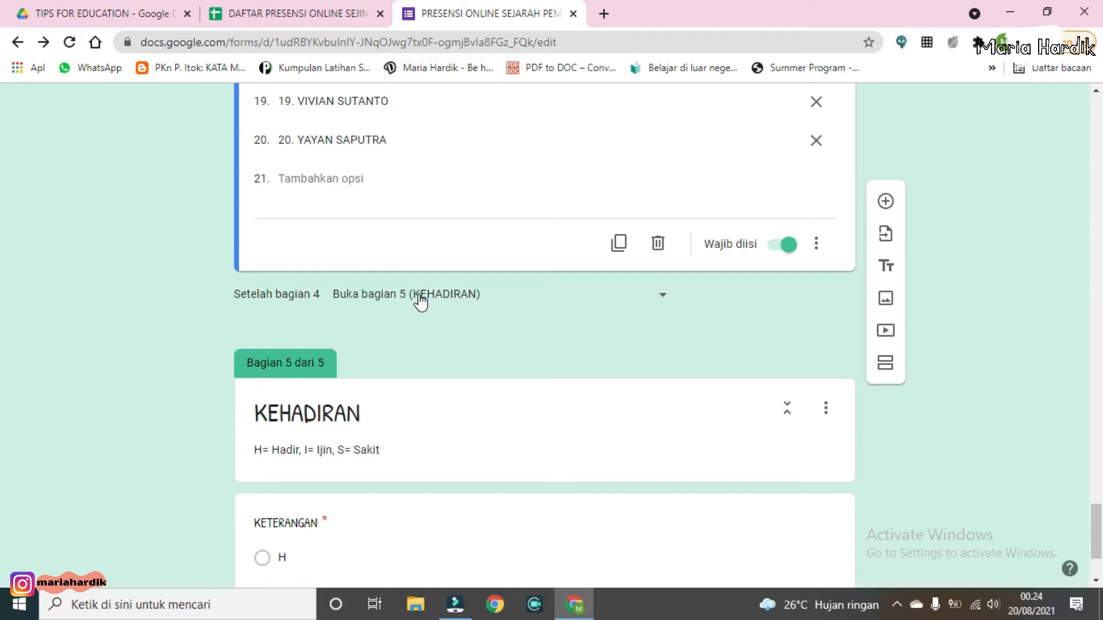
scroll(424, 313, down, 2)
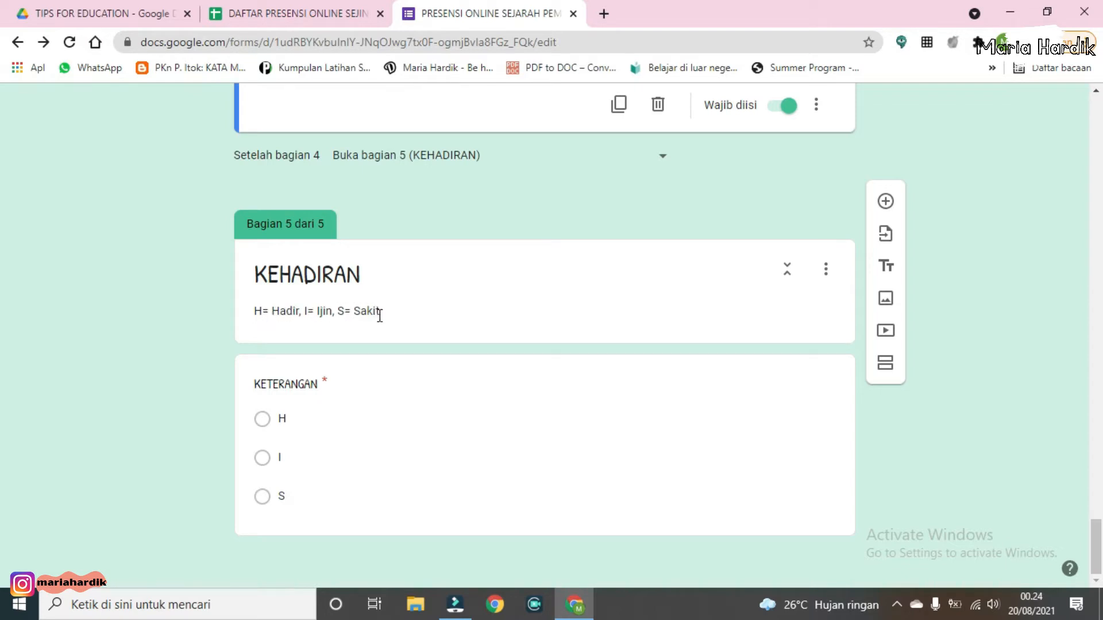
Step: Examine the KETERANGAN multiple-choice question in the KEHADIRAN section, its question types and its H, I and S options
click(469, 395)
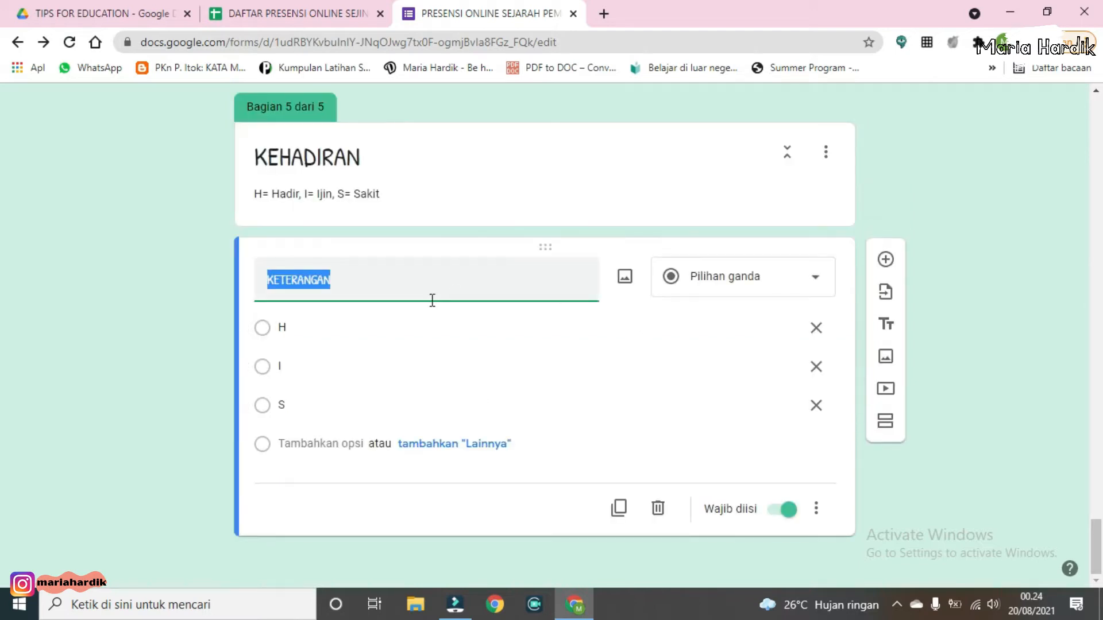
click(738, 288)
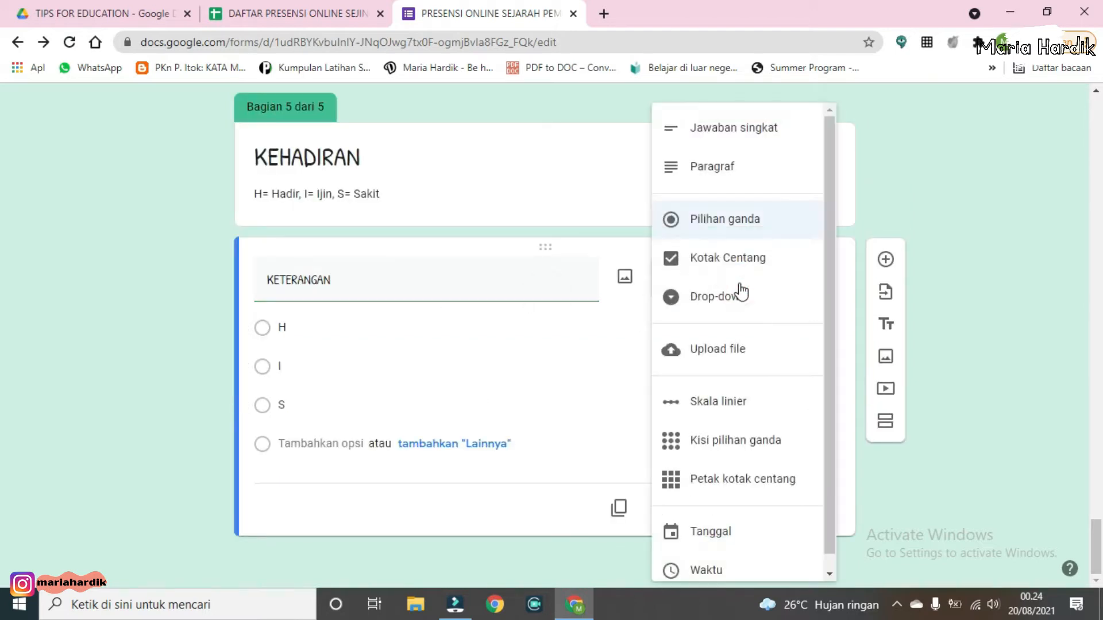
click(728, 229)
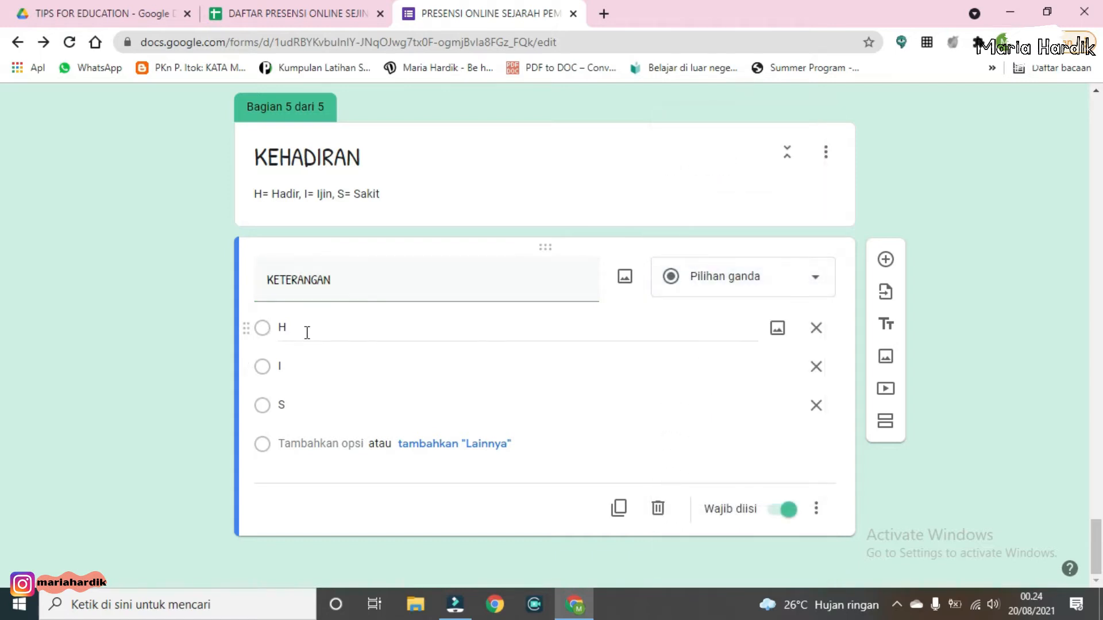
click(329, 328)
click(339, 372)
click(340, 404)
click(319, 327)
click(336, 364)
click(336, 404)
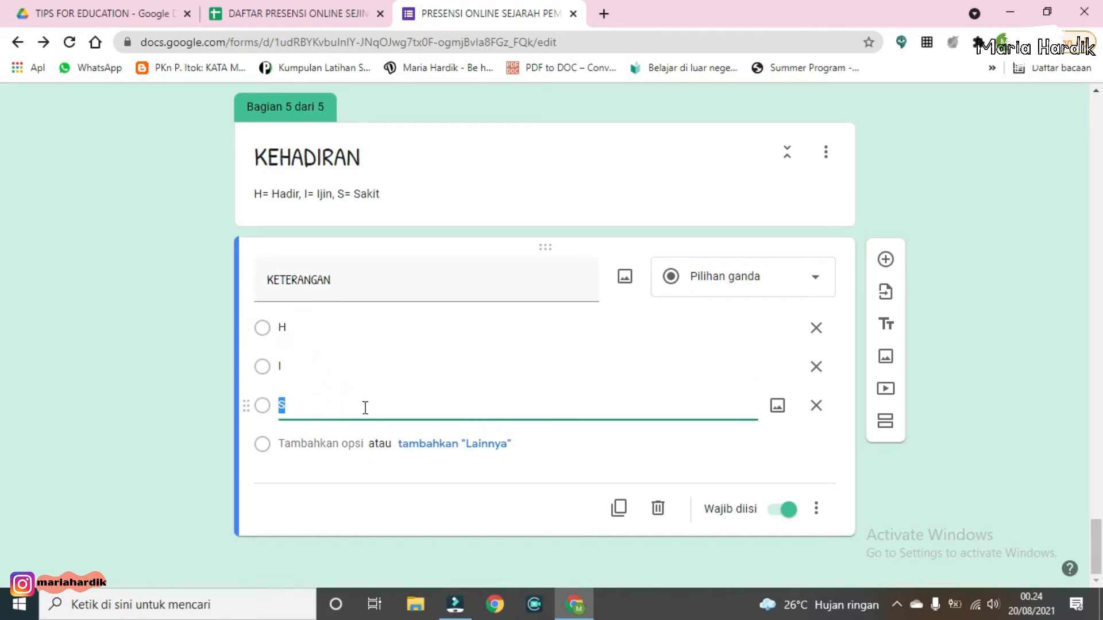
click(552, 454)
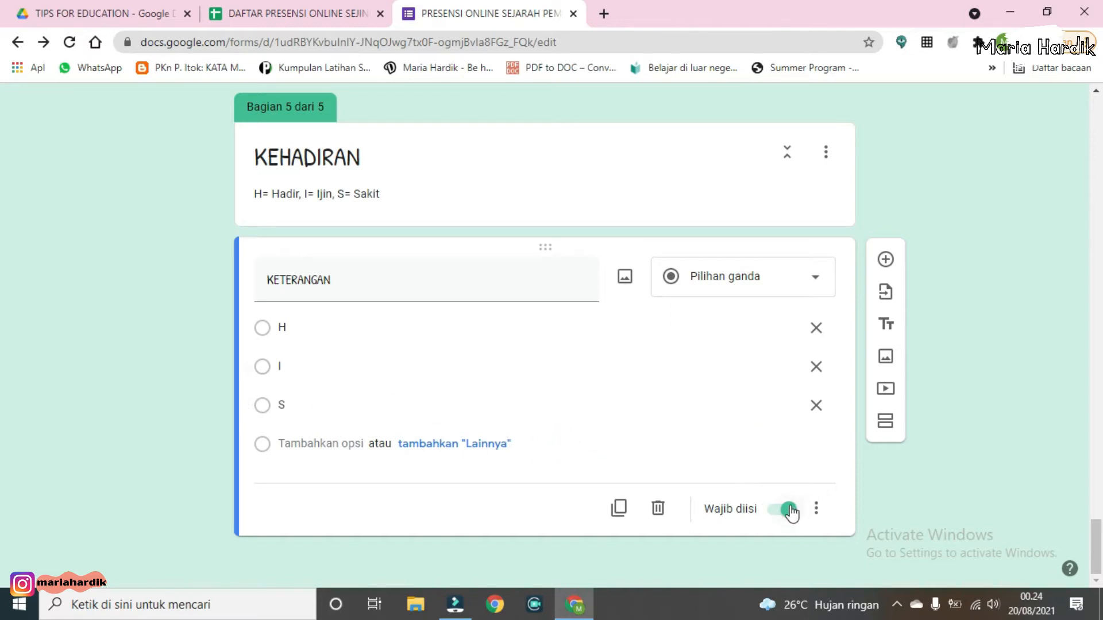
scroll(790, 511, up, 15)
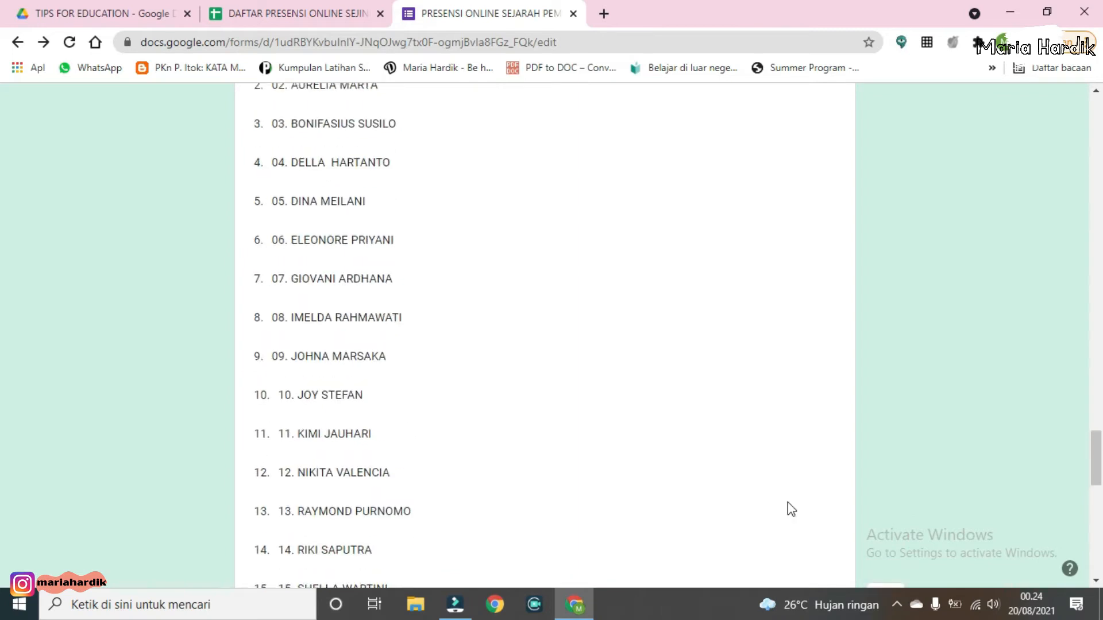
Step: Open the form settings and examine the General tab's email, sign-in and respondent options
scroll(787, 502, up, 15)
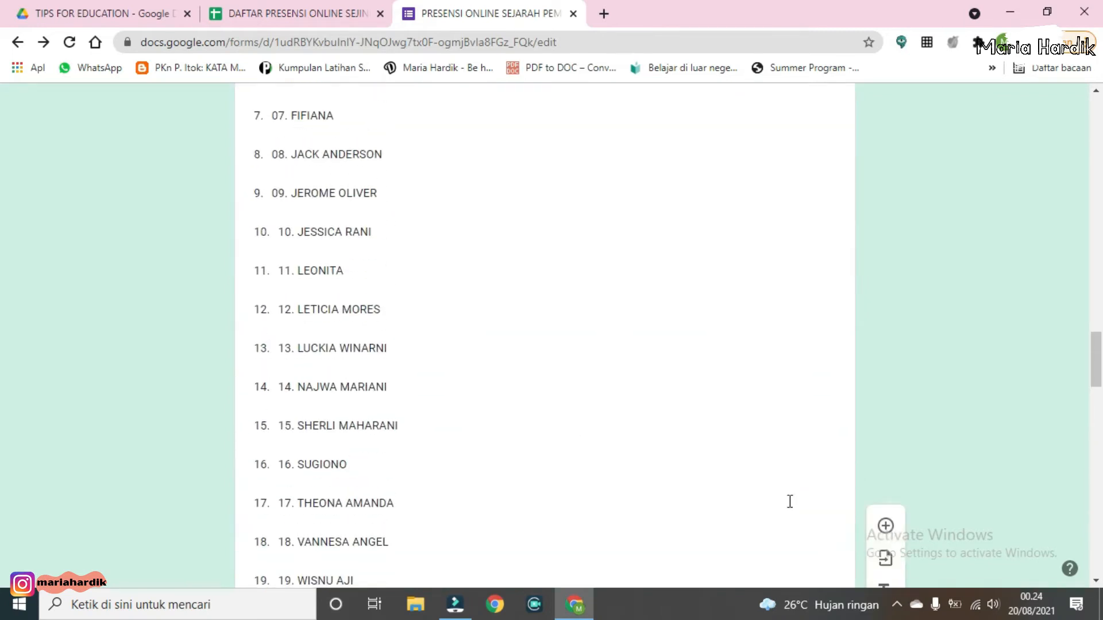
scroll(790, 502, up, 20)
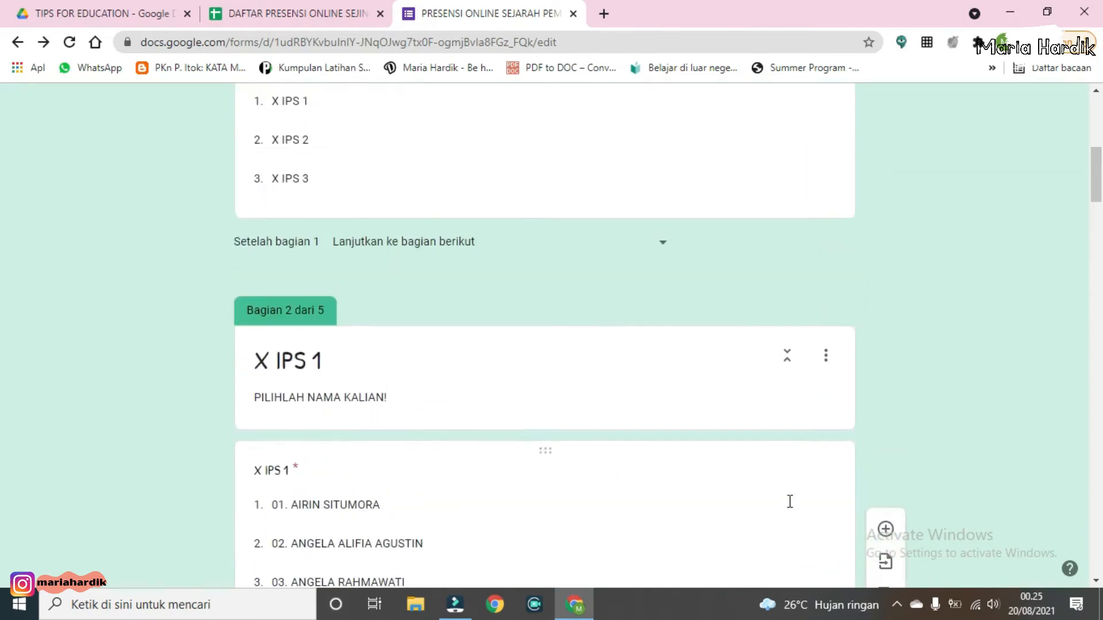
scroll(789, 500, up, 8)
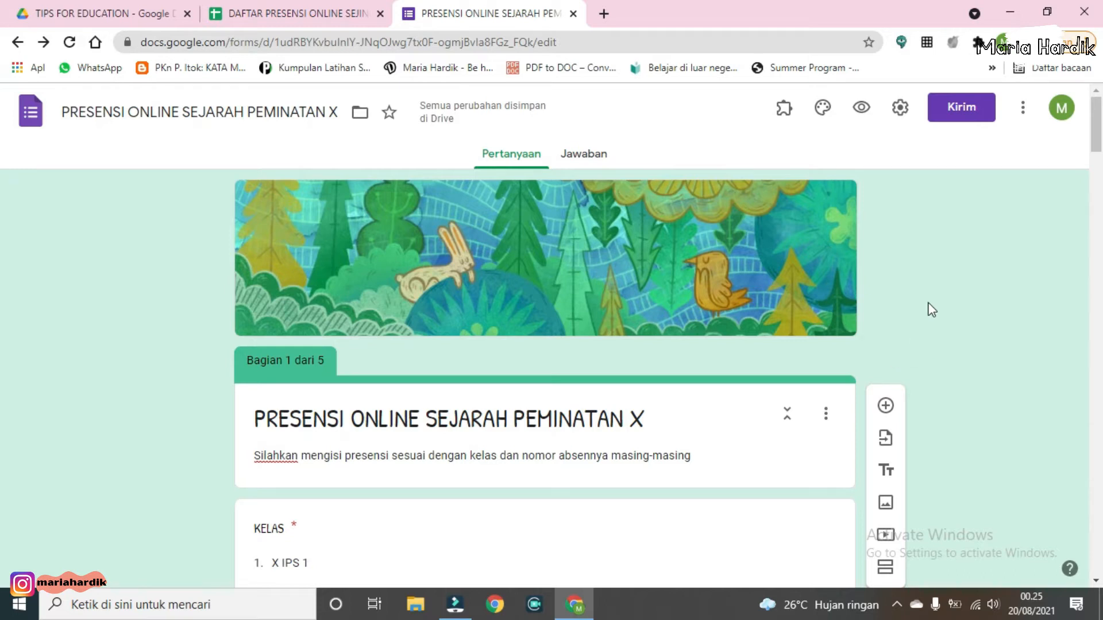
click(901, 115)
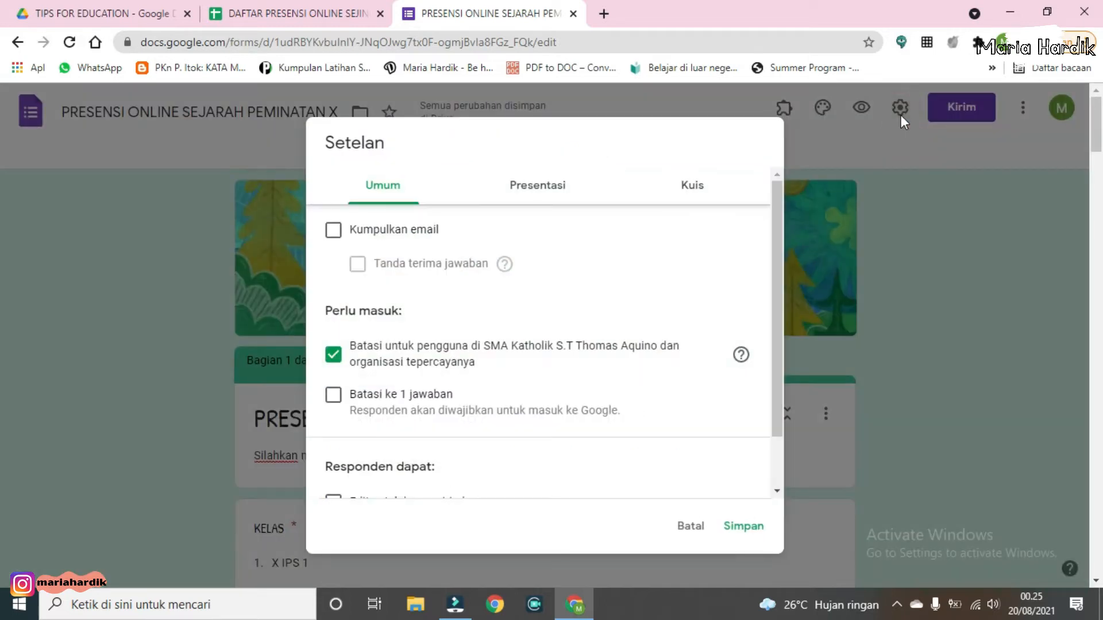
scroll(347, 244, down, 1)
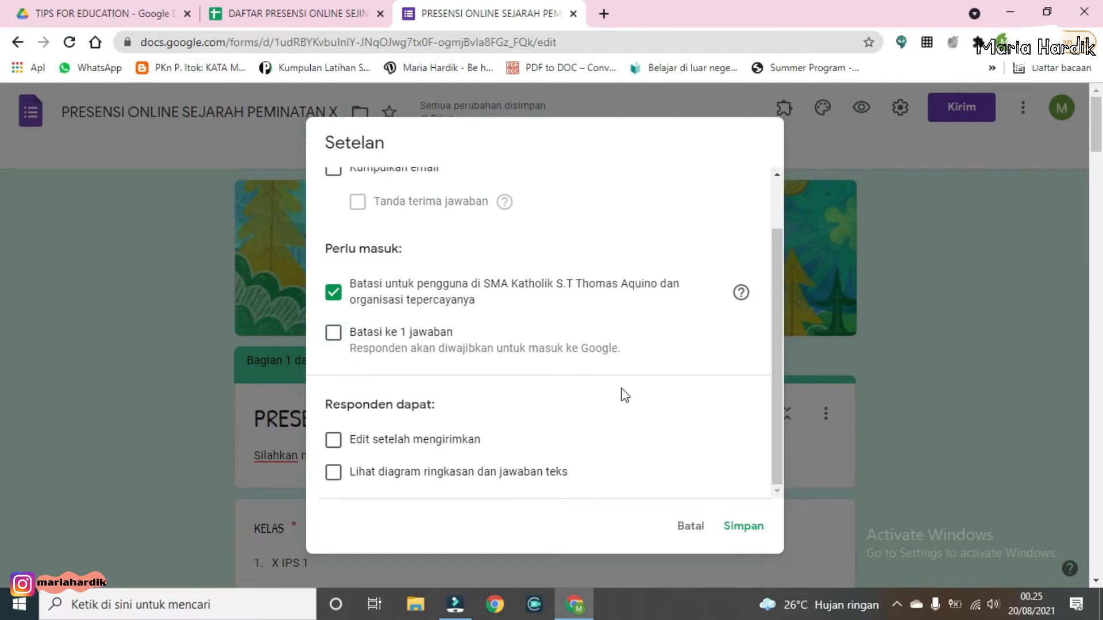
scroll(626, 377, up, 2)
Step: Examine the Presentation tab's confirmation message and the Quiz tab options, then save the settings
click(536, 186)
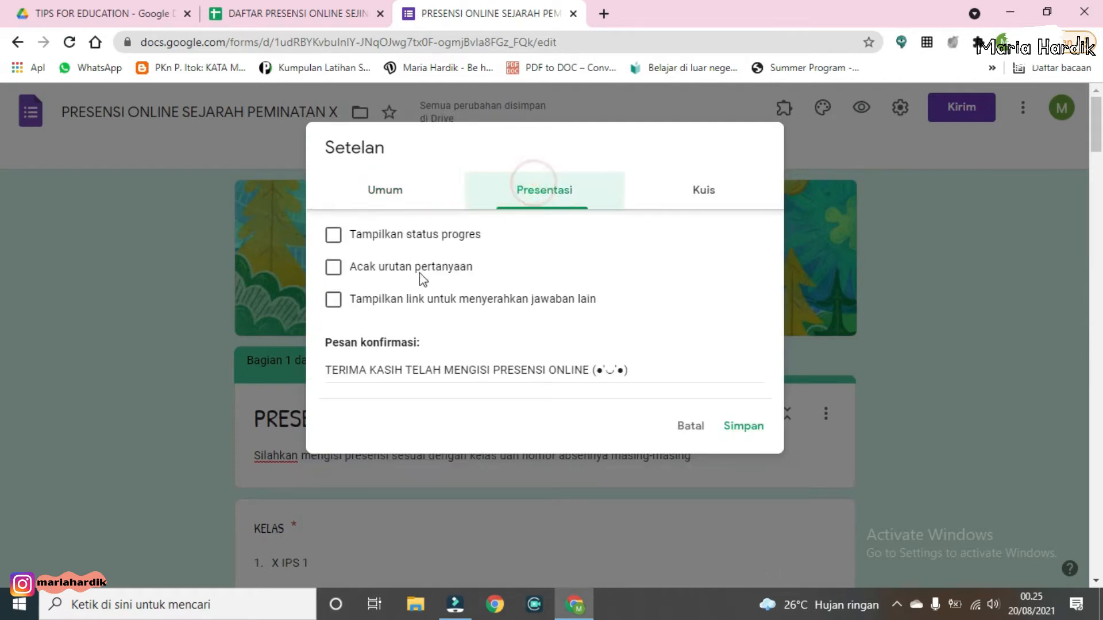
click(453, 372)
click(630, 370)
click(505, 372)
click(588, 370)
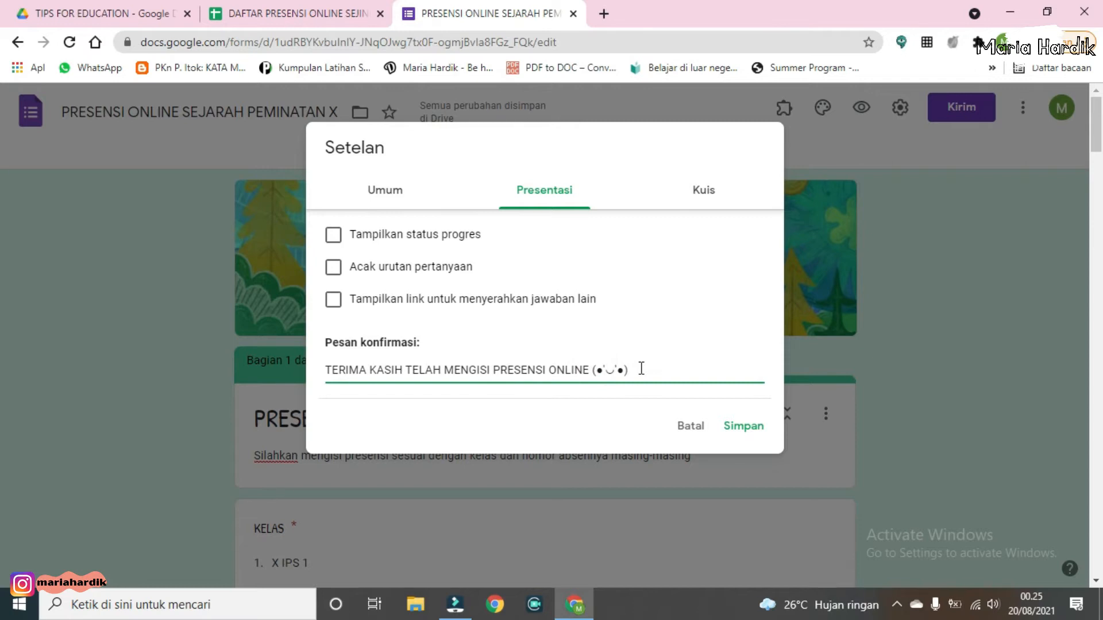
click(710, 206)
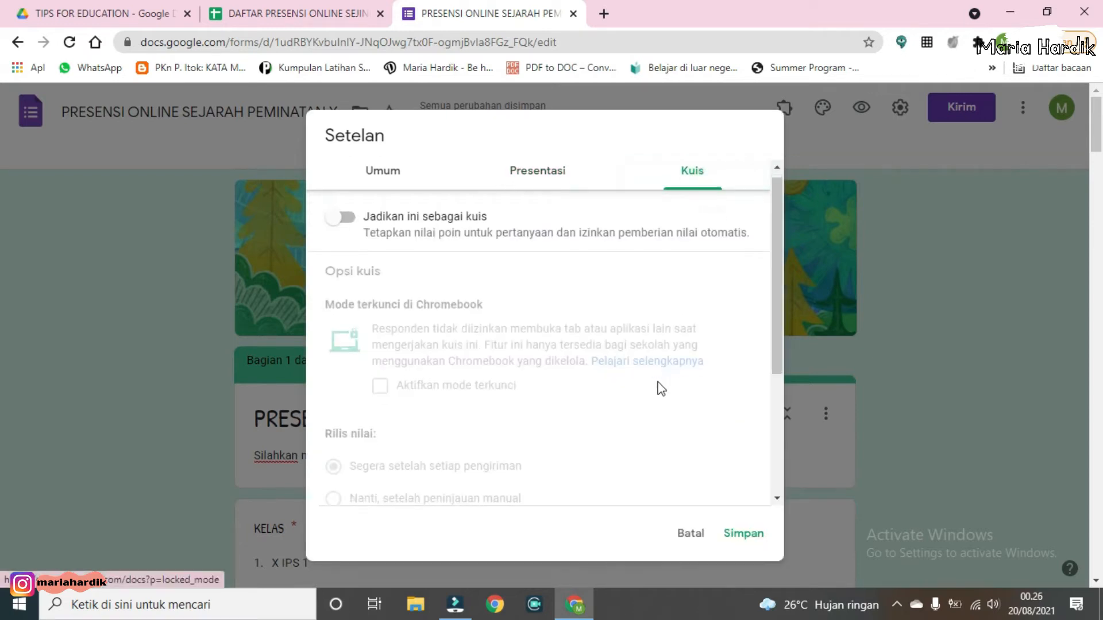
scroll(657, 387, down, 5)
scroll(736, 464, down, 3)
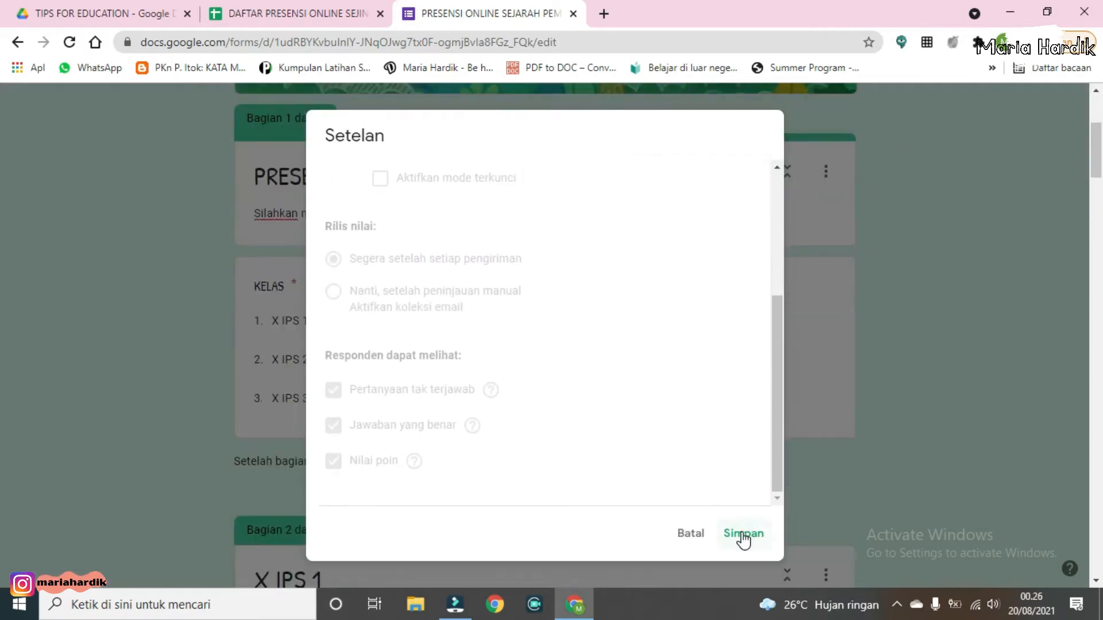
click(742, 536)
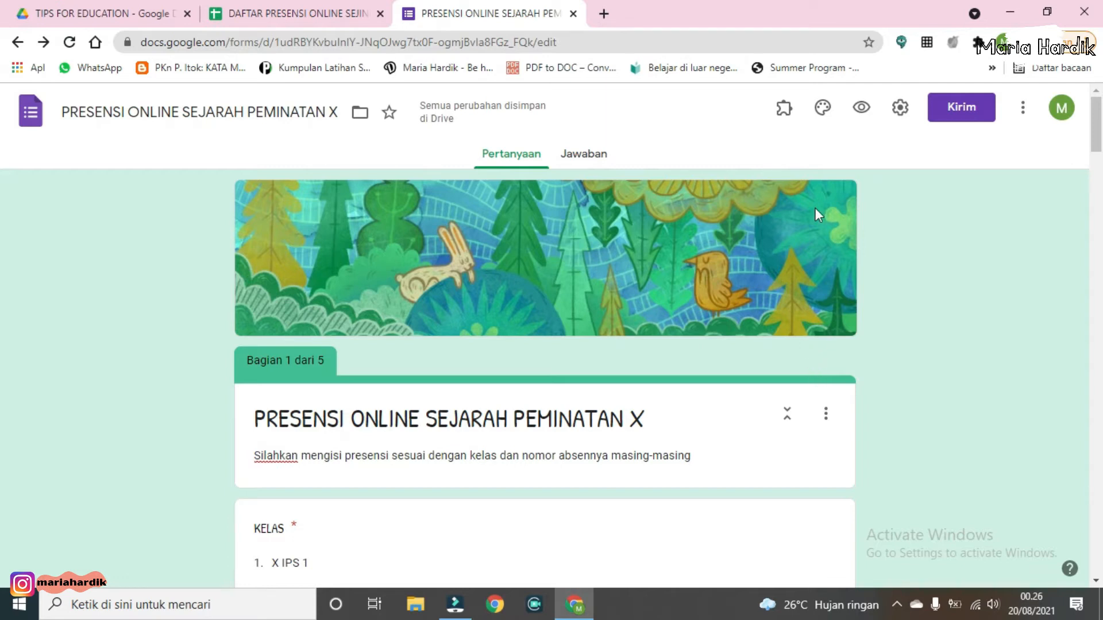
Step: Preview the live form, pick class X IPS 1 and continue to the next section
click(861, 107)
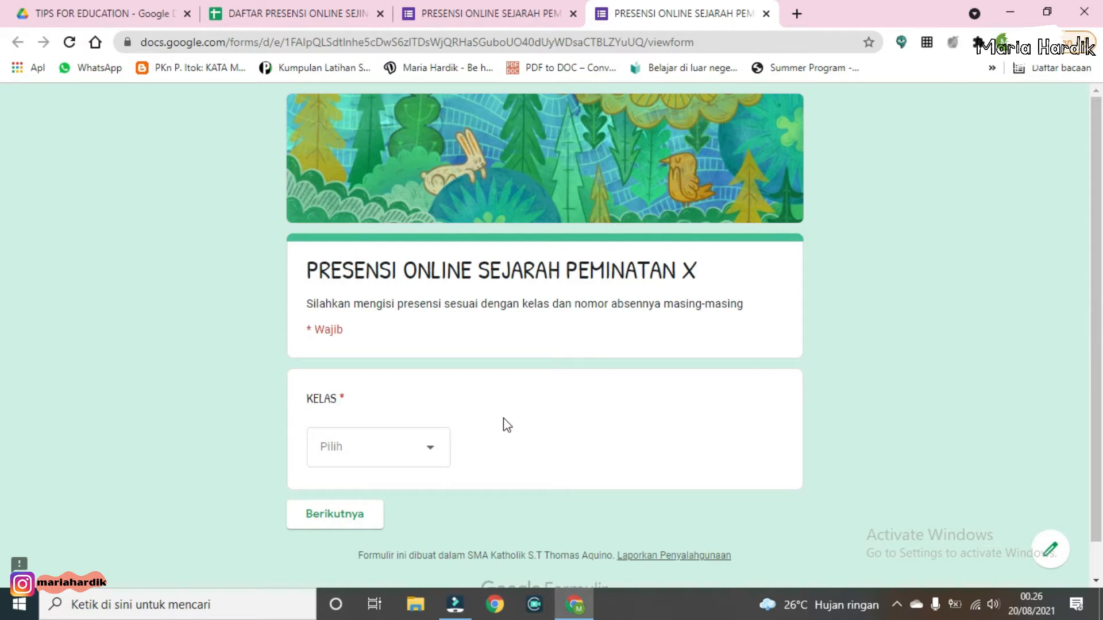
scroll(507, 257, down, 1)
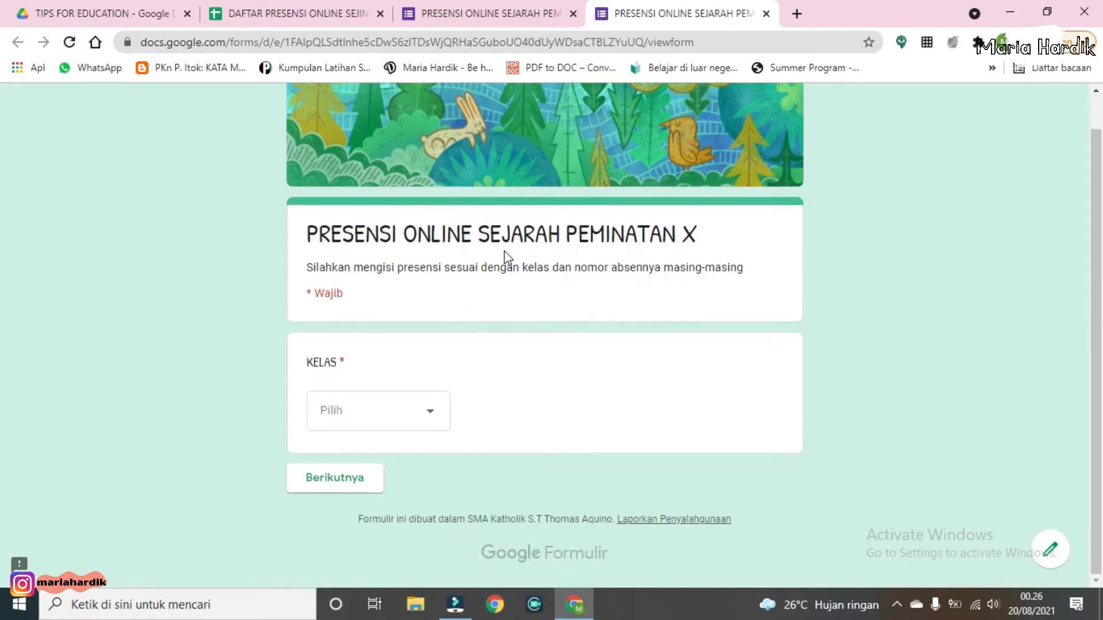
click(404, 419)
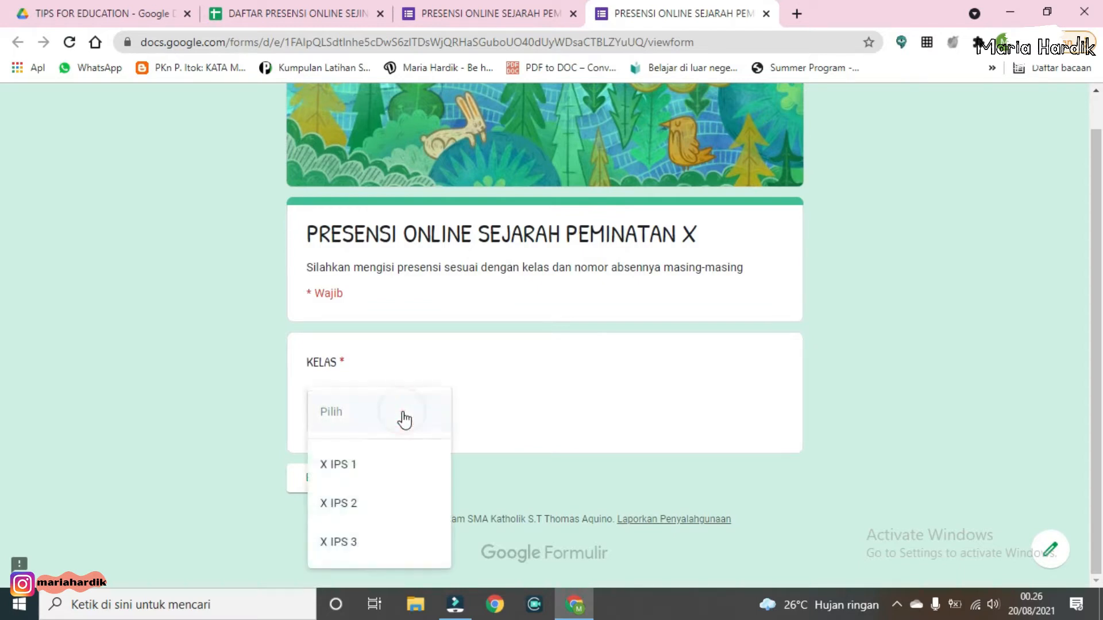
click(384, 470)
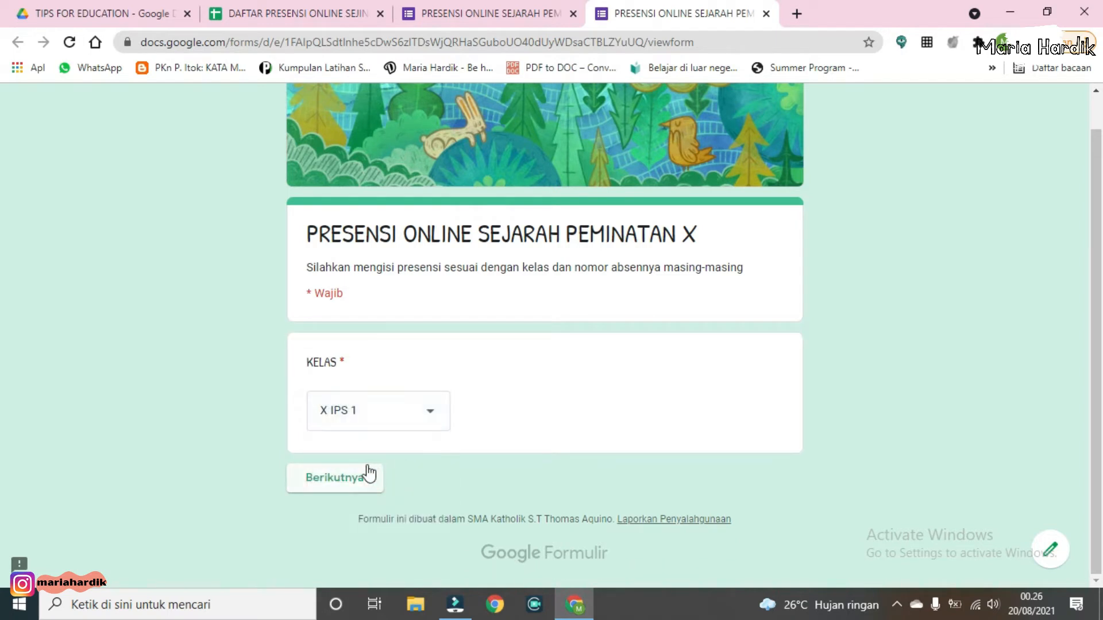
click(339, 478)
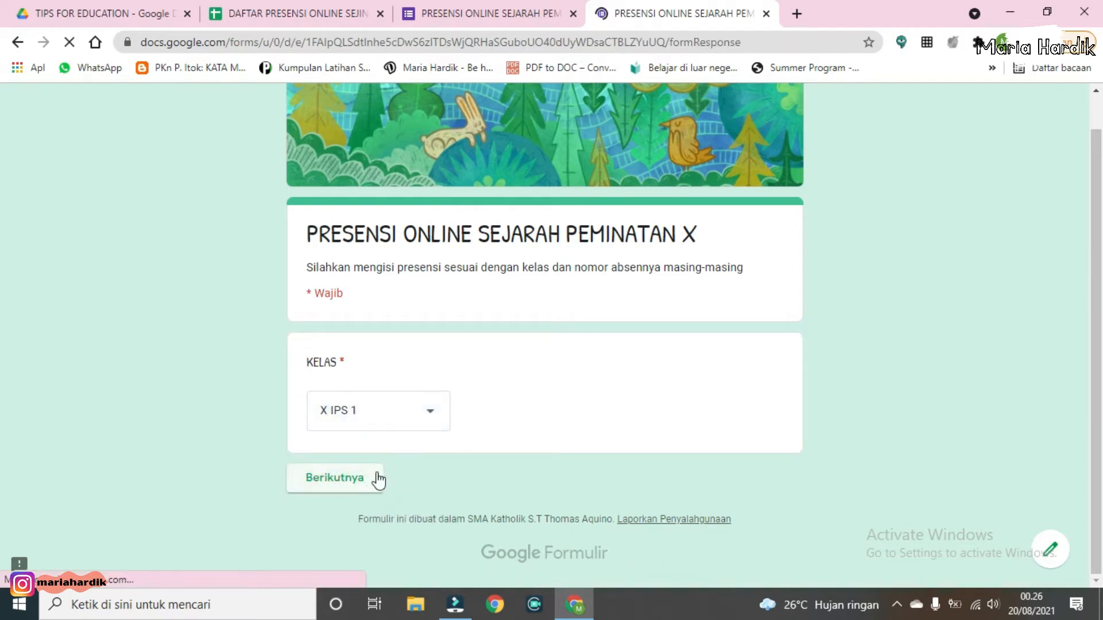
Step: Choose the first student name in the X IPS 1 drop-down and continue to the next section
scroll(450, 442, down, 1)
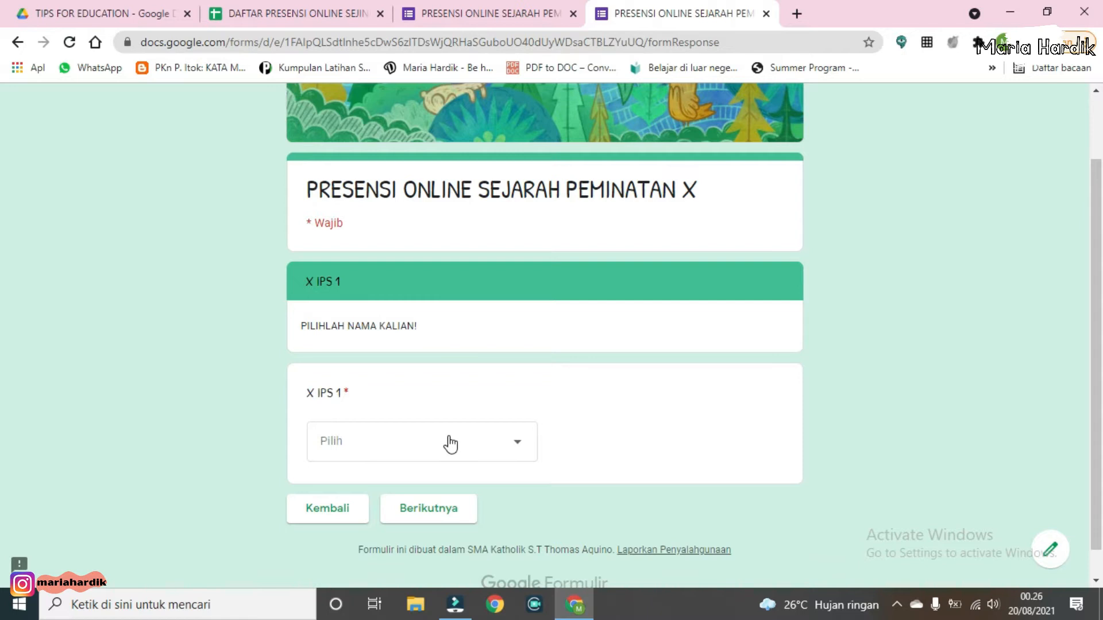
click(451, 443)
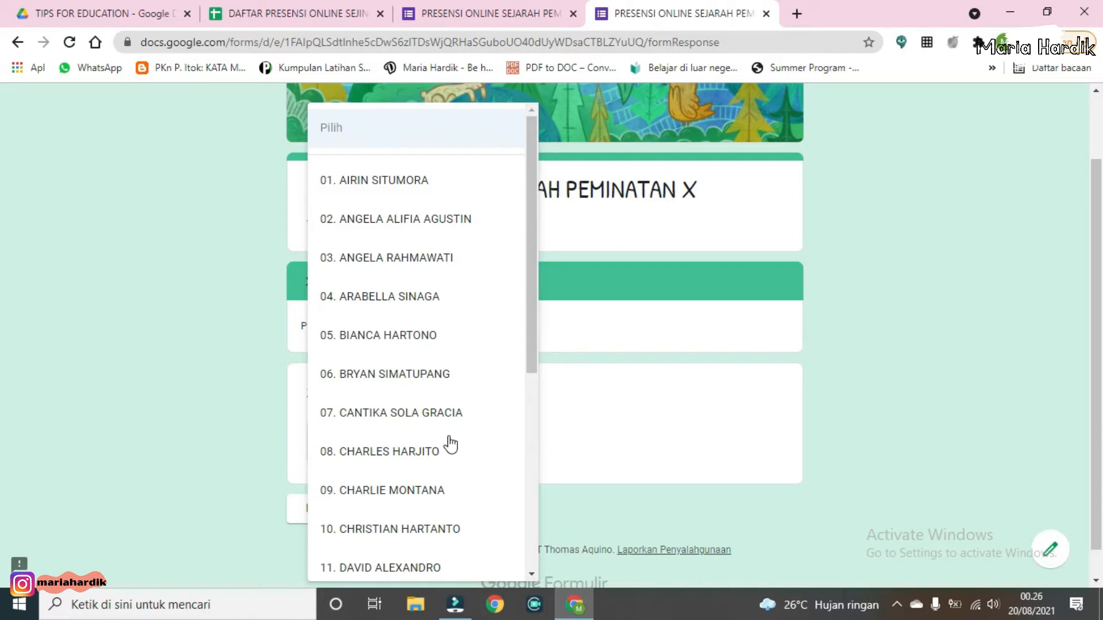
click(404, 180)
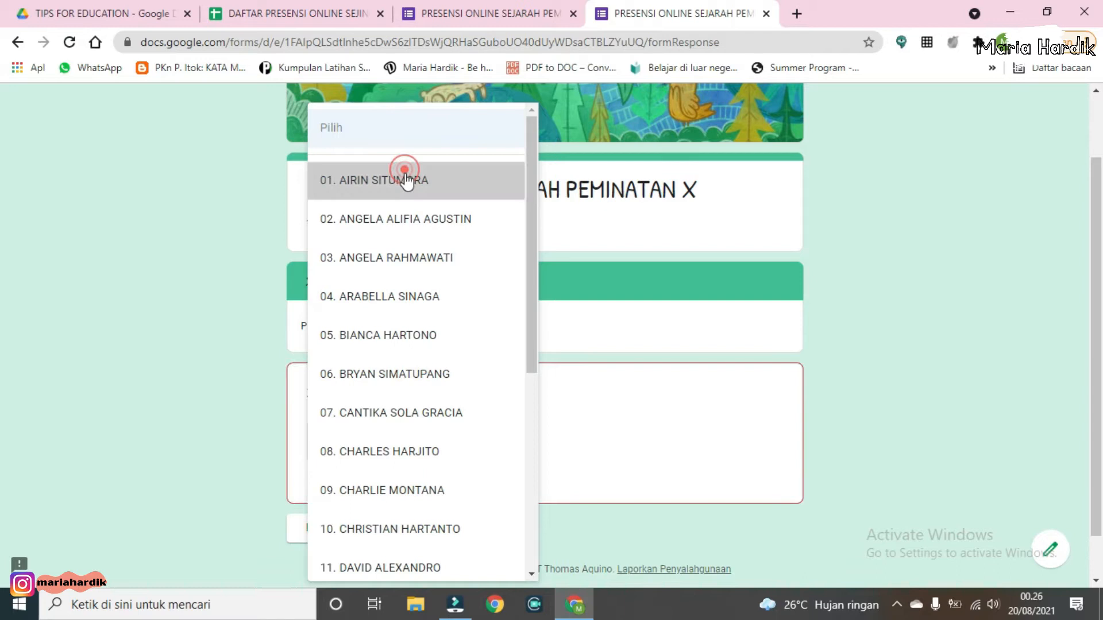
scroll(437, 450, down, 1)
click(432, 479)
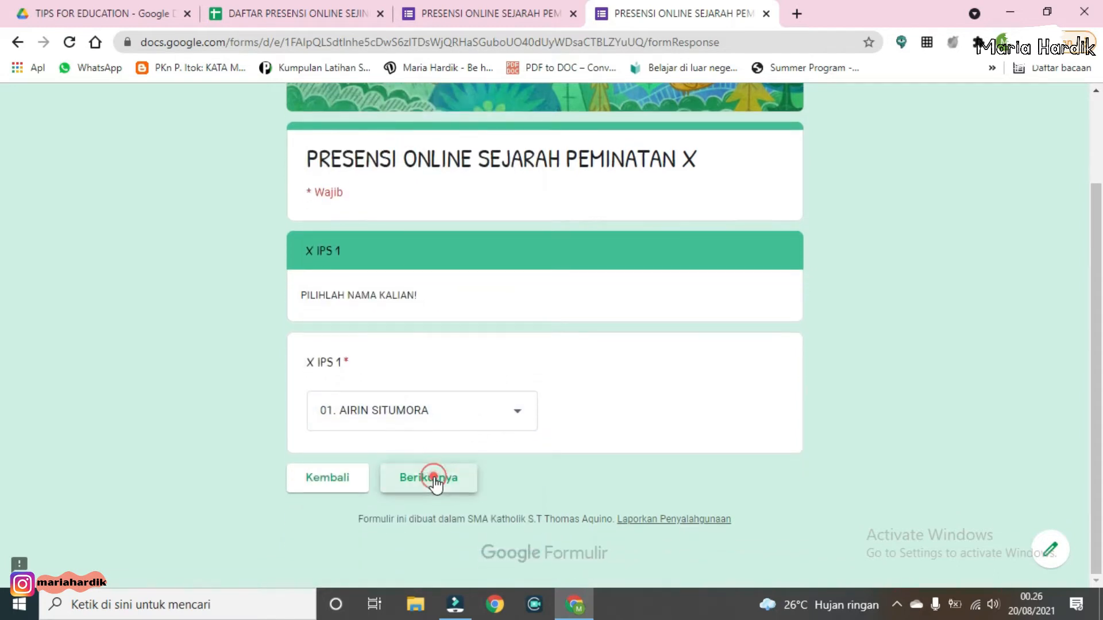
Step: Answer KETERANGAN with H and submit the test response
scroll(439, 311, down, 3)
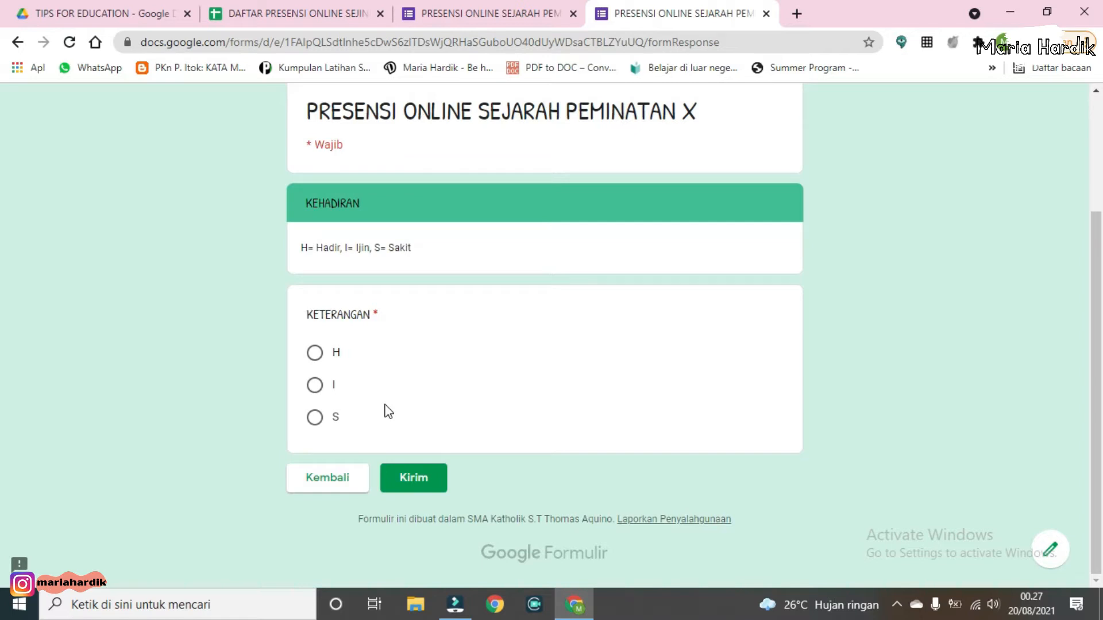
click(315, 354)
click(403, 492)
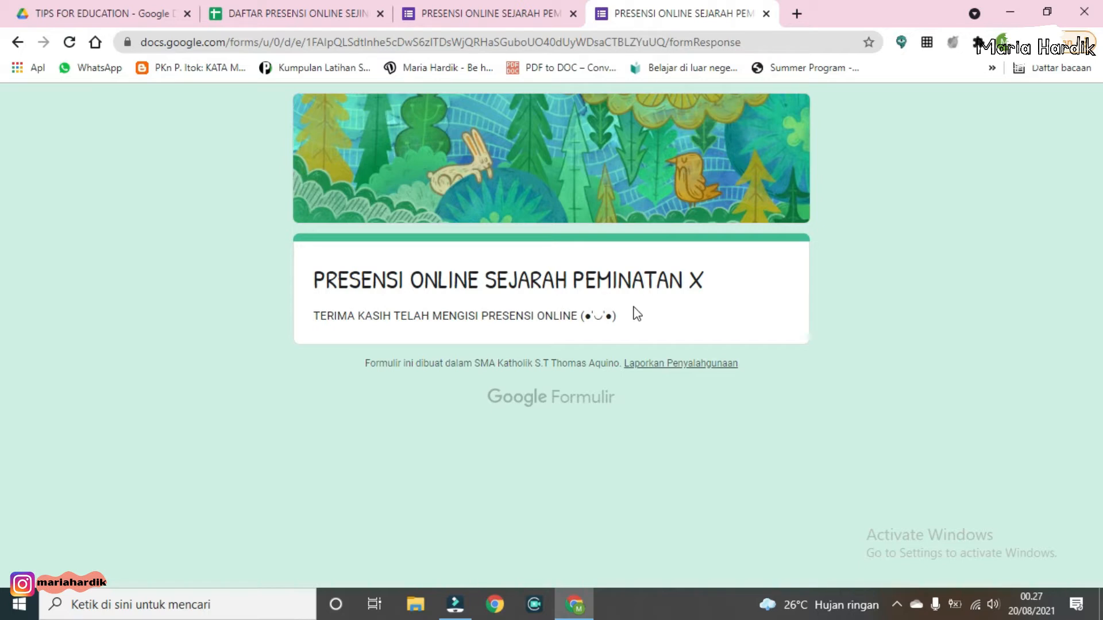
Step: Close the preview tab and examine the response summary charts in the form editor
click(765, 13)
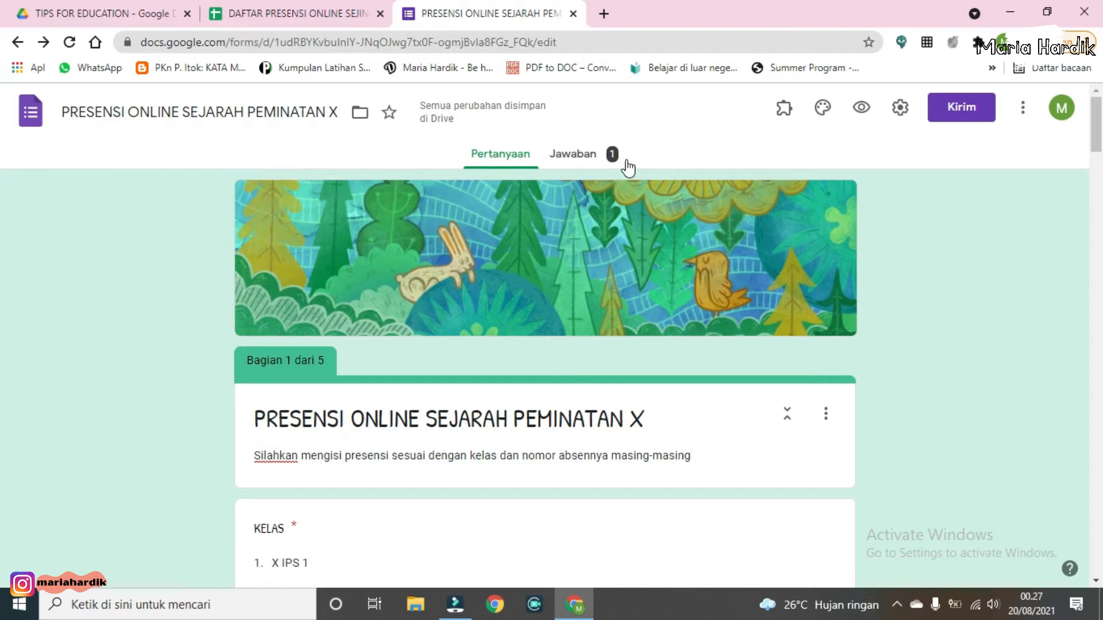
click(585, 164)
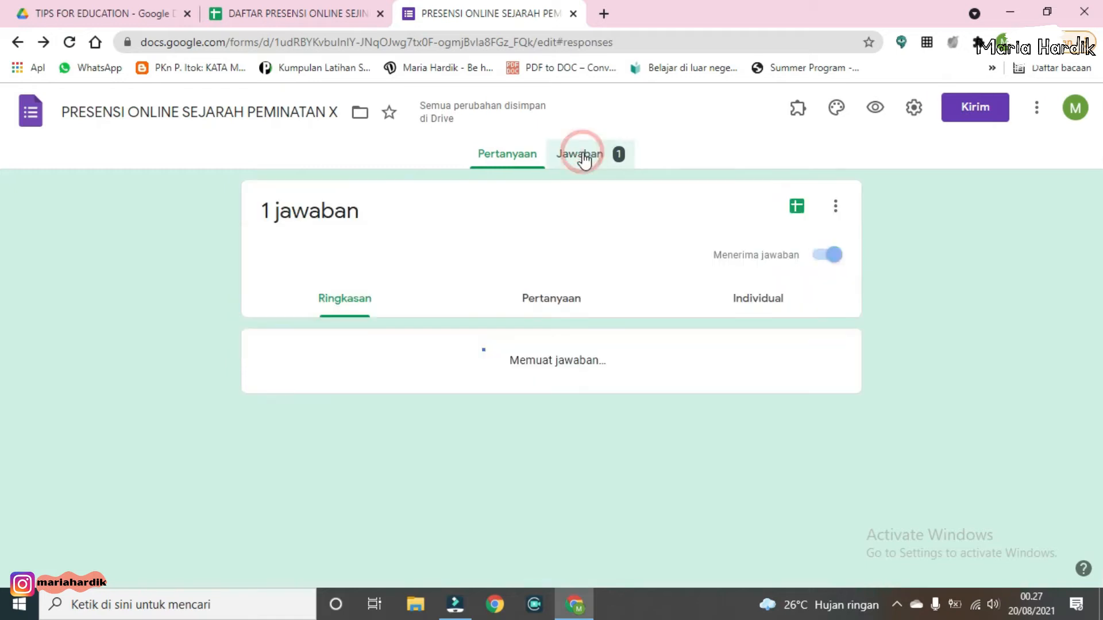
scroll(573, 322, down, 15)
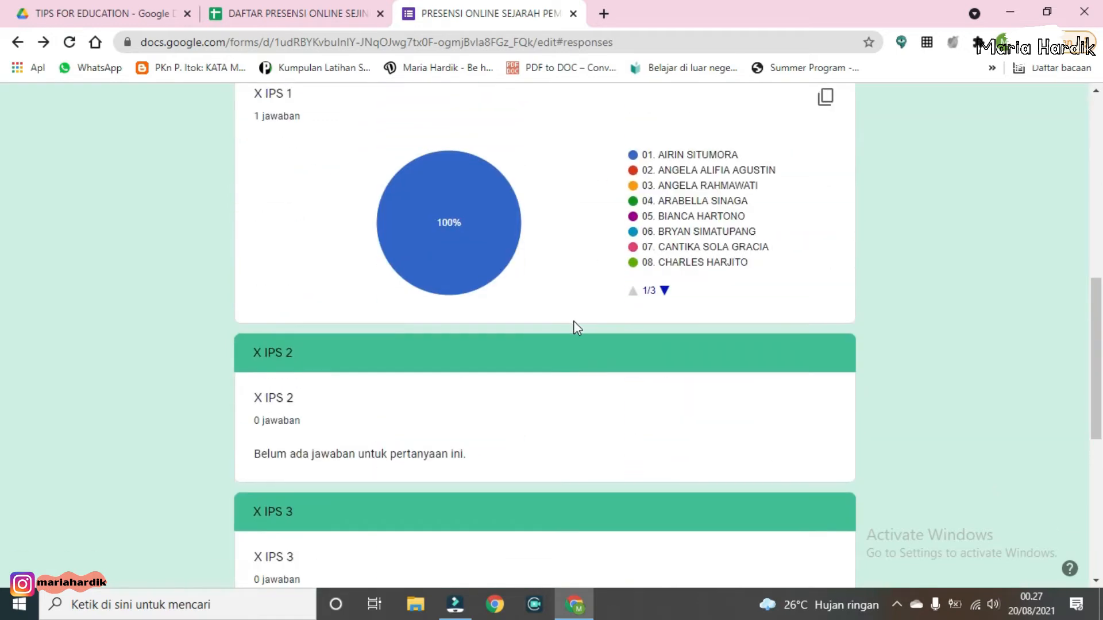
scroll(578, 331, up, 15)
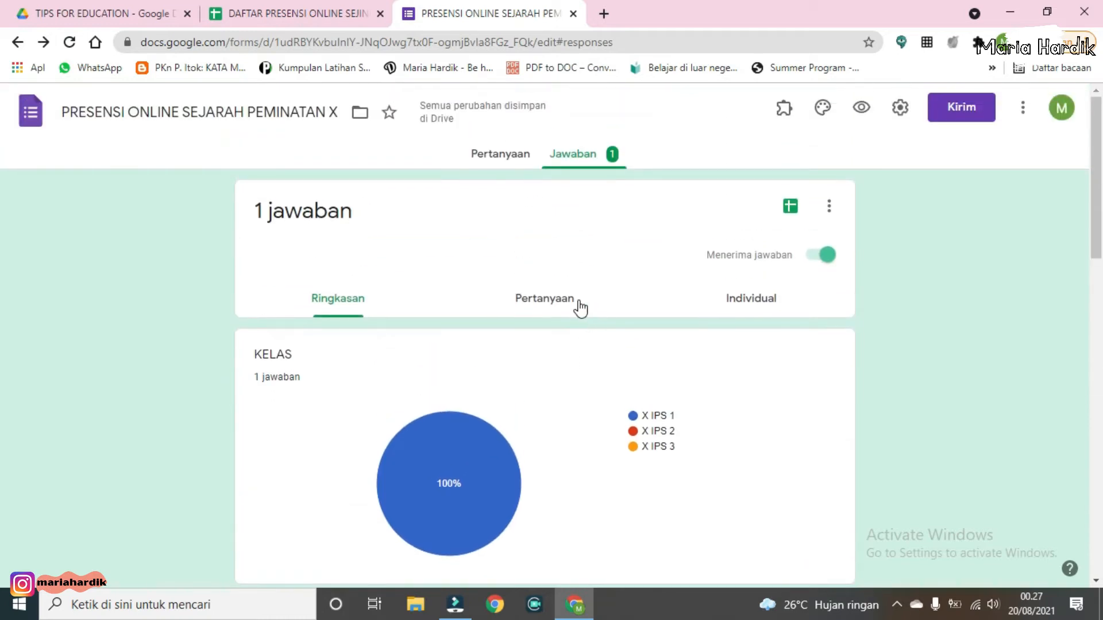
Step: Reload the responses view and open the linked responses spreadsheet
click(508, 156)
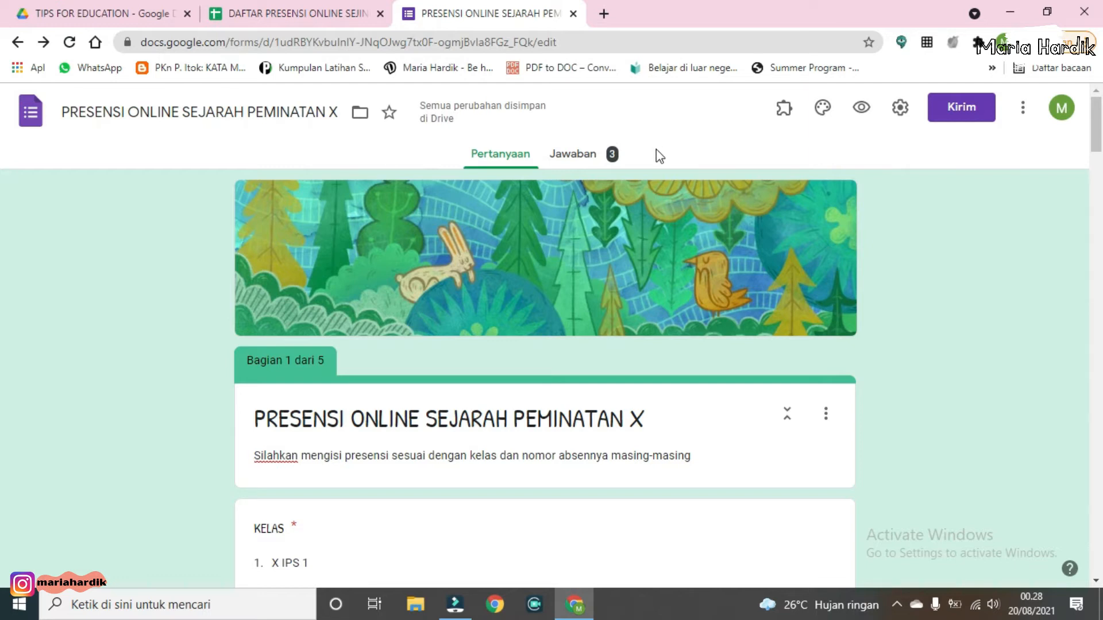
click(610, 156)
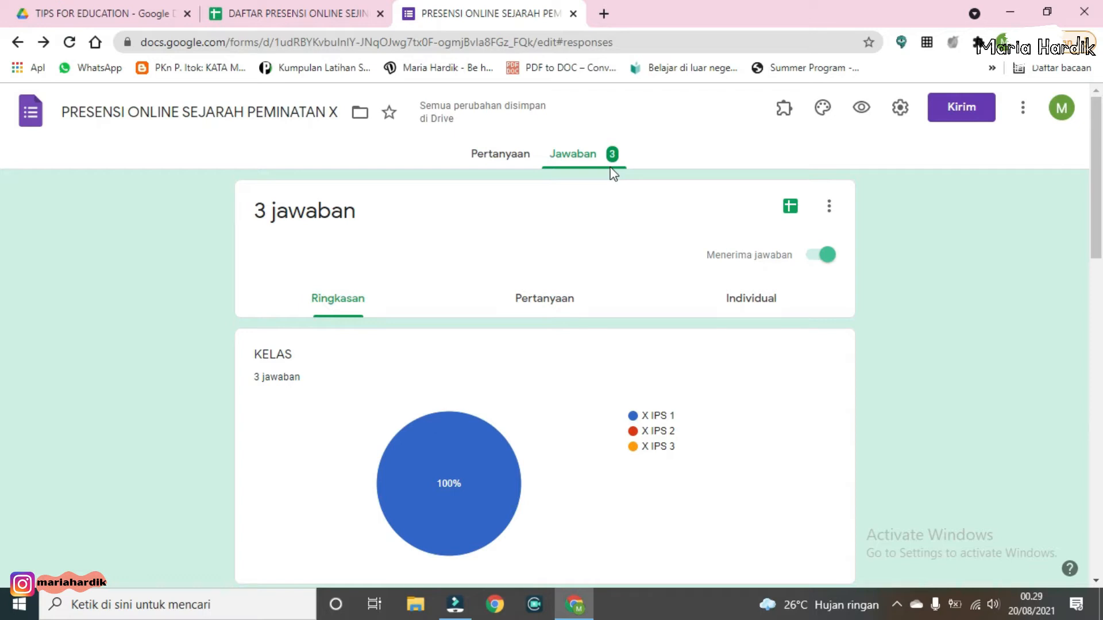
click(792, 207)
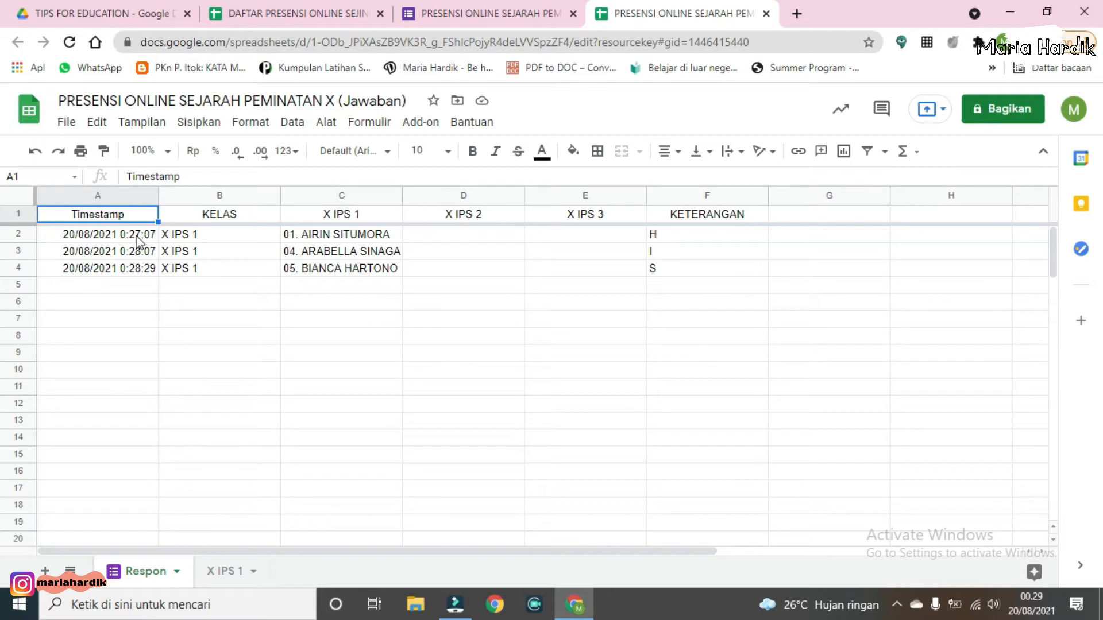
Step: Examine the response rows' timestamp, class, student name and KETERANGAN columns in the spreadsheet
click(193, 236)
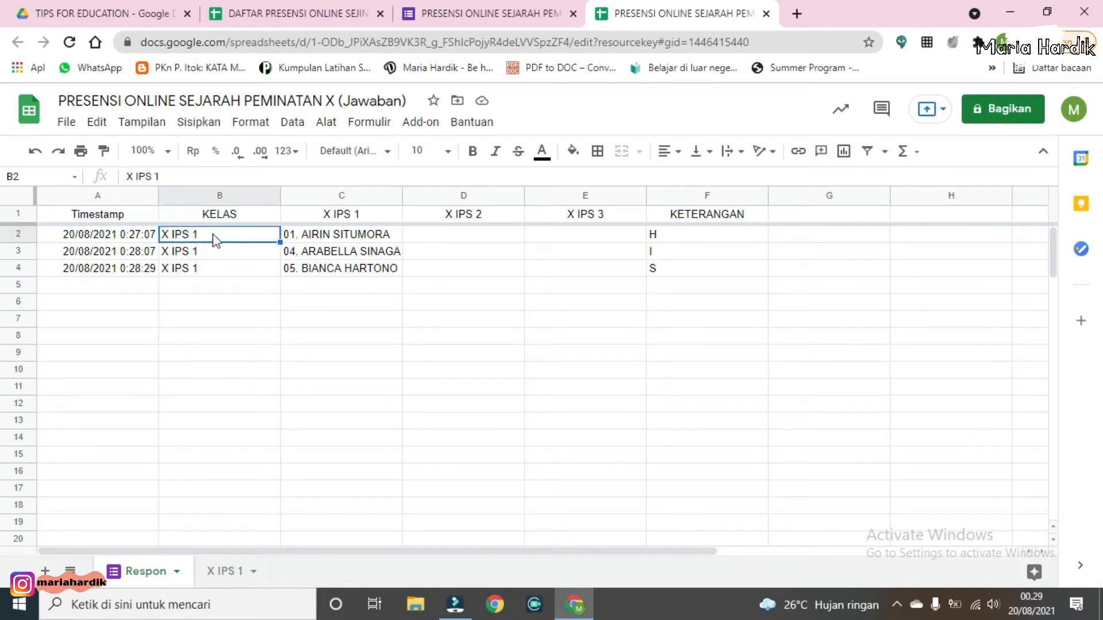
click(332, 234)
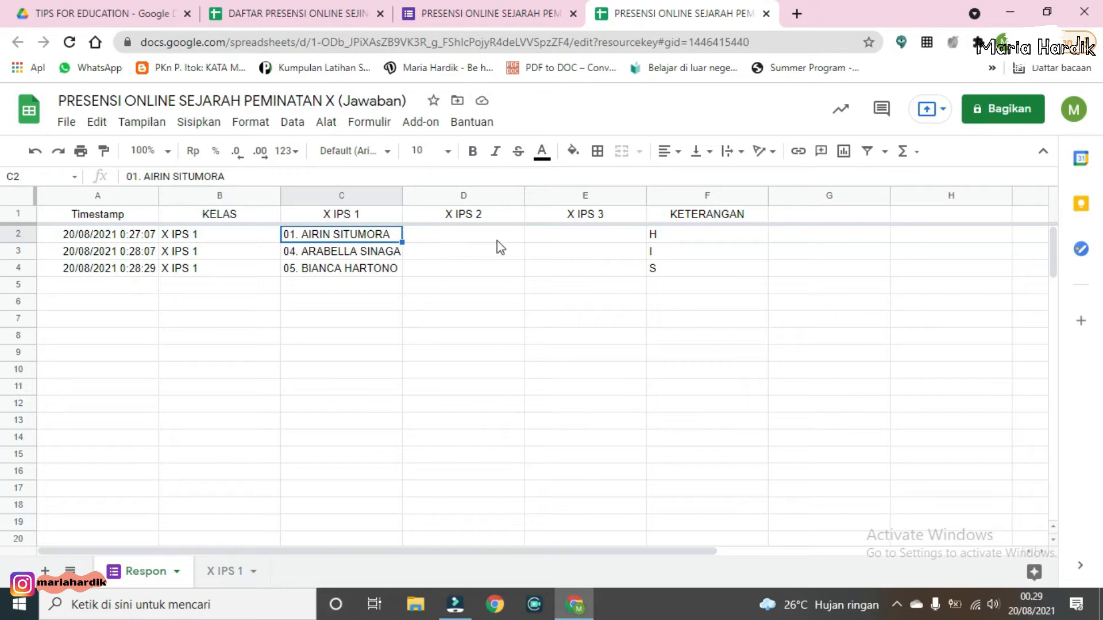
click(515, 239)
click(575, 238)
key(Left)
click(584, 240)
click(705, 220)
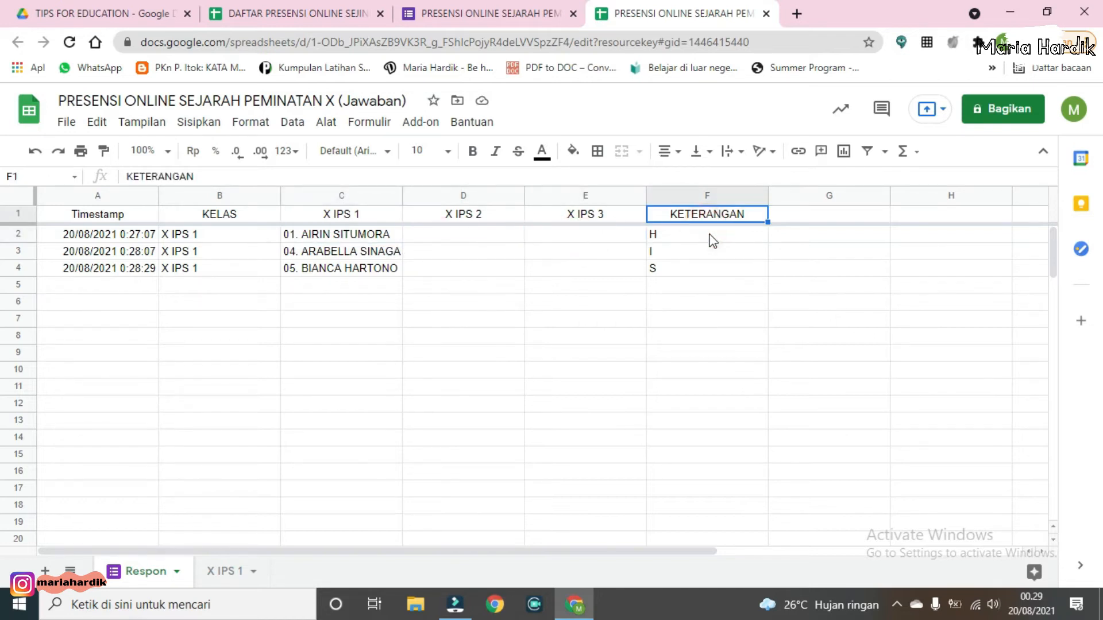
click(711, 234)
click(715, 252)
click(722, 272)
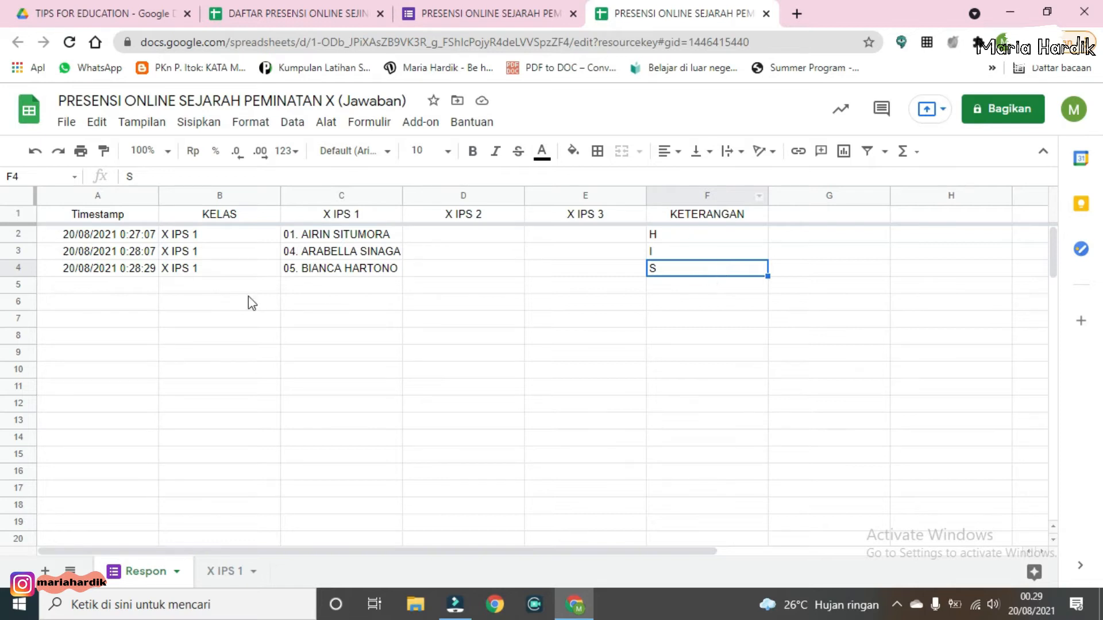
Step: Add a new sheet to the spreadsheet and rename it KODE
double_click(147, 571)
click(153, 488)
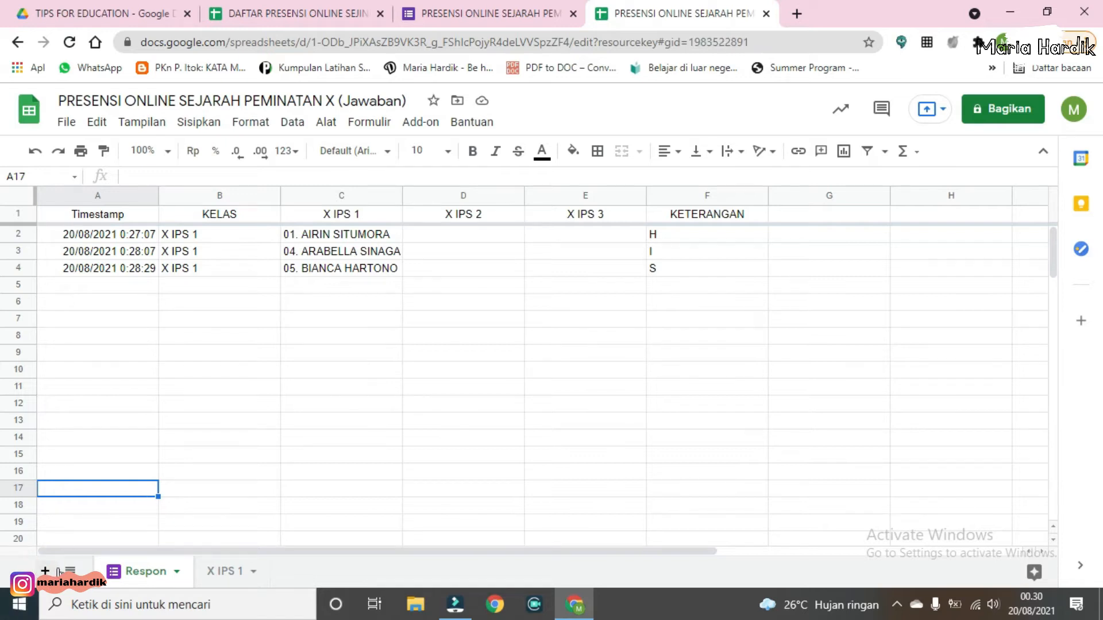
click(46, 570)
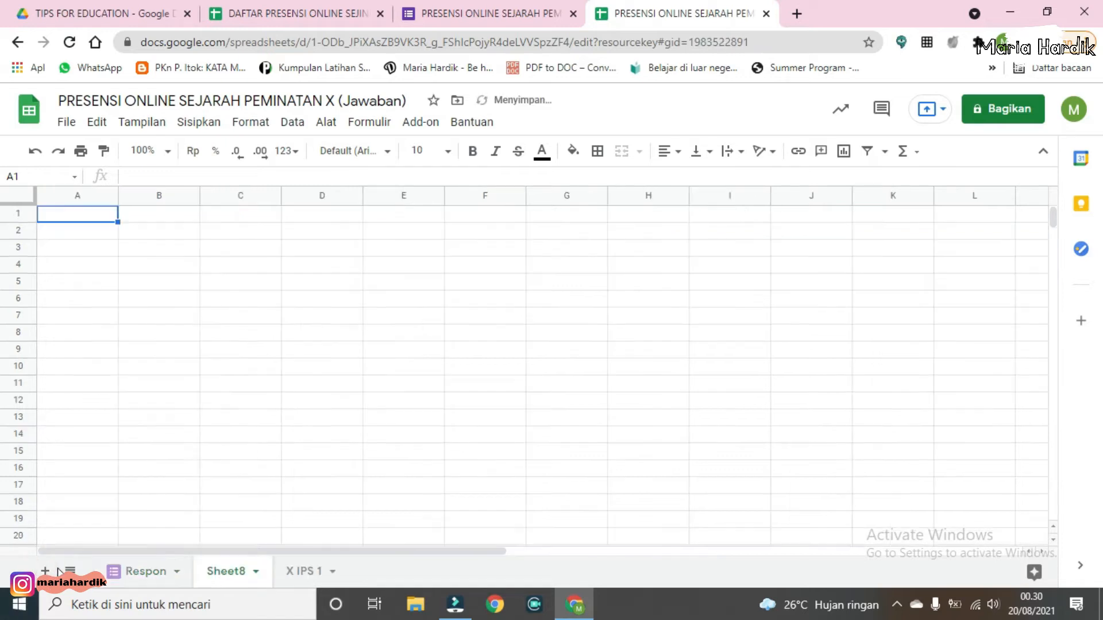
double_click(240, 577)
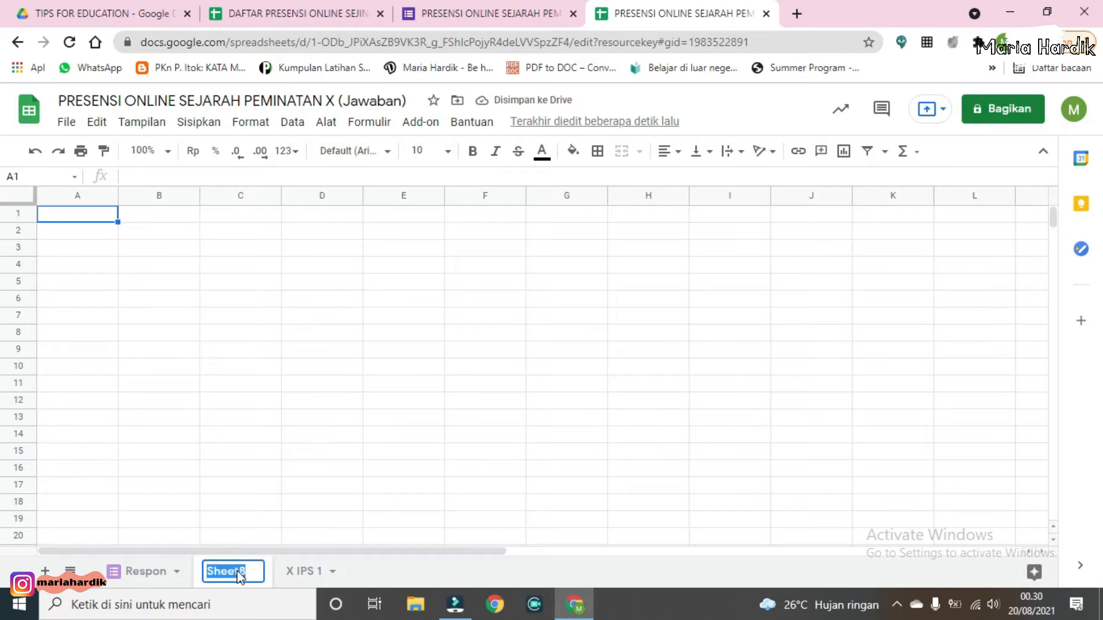
text(KODE)
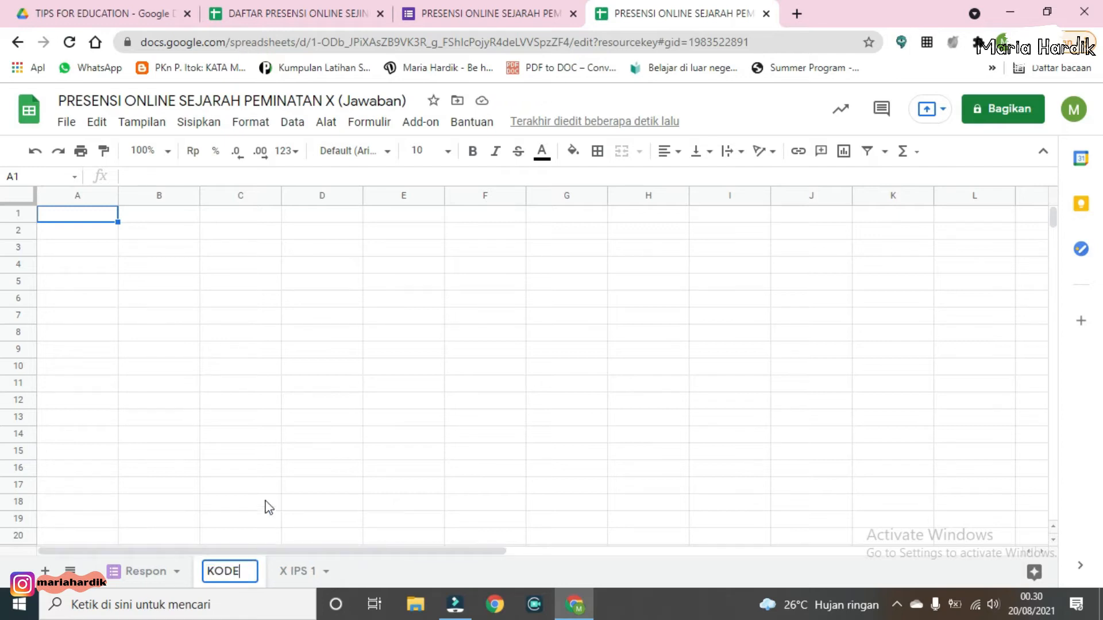
click(192, 385)
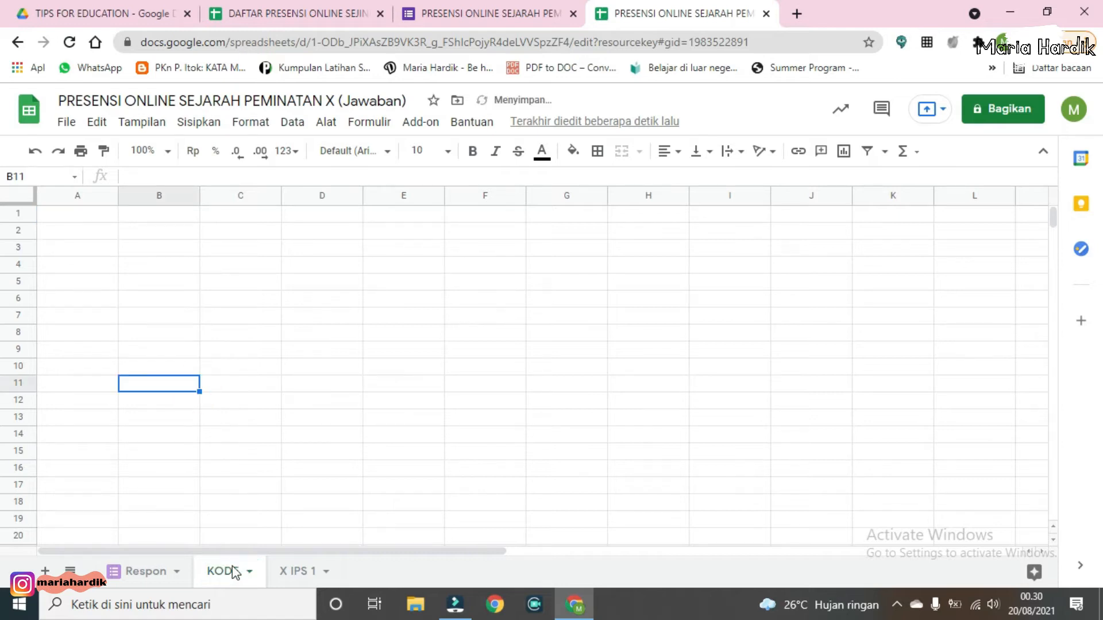
Step: Switch between the KODE and Respon sheets to compare them
click(224, 573)
click(85, 219)
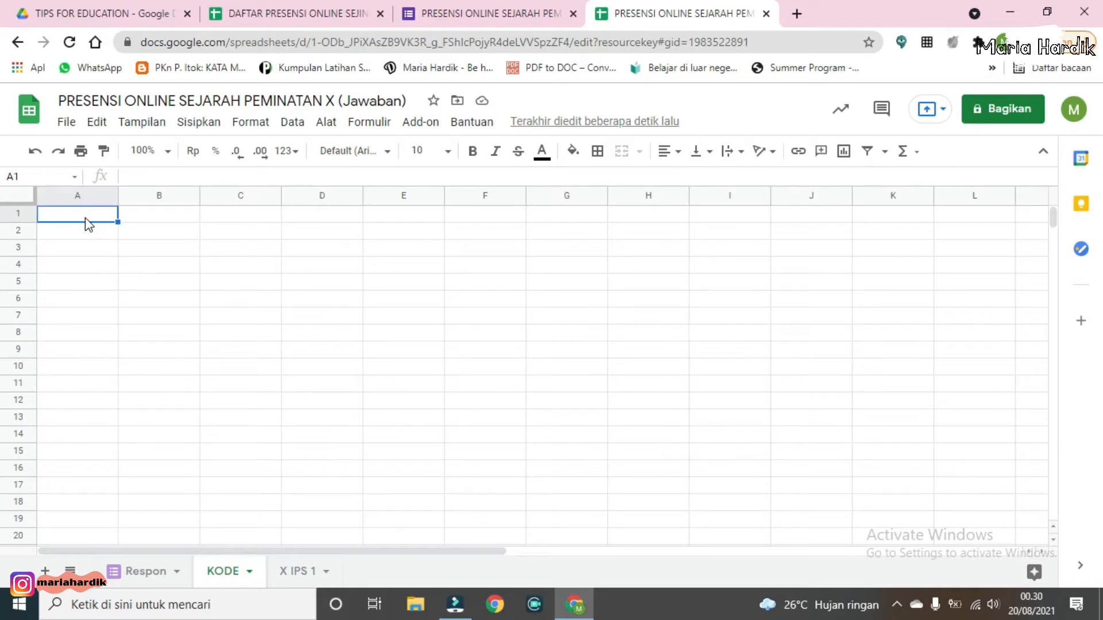
click(160, 571)
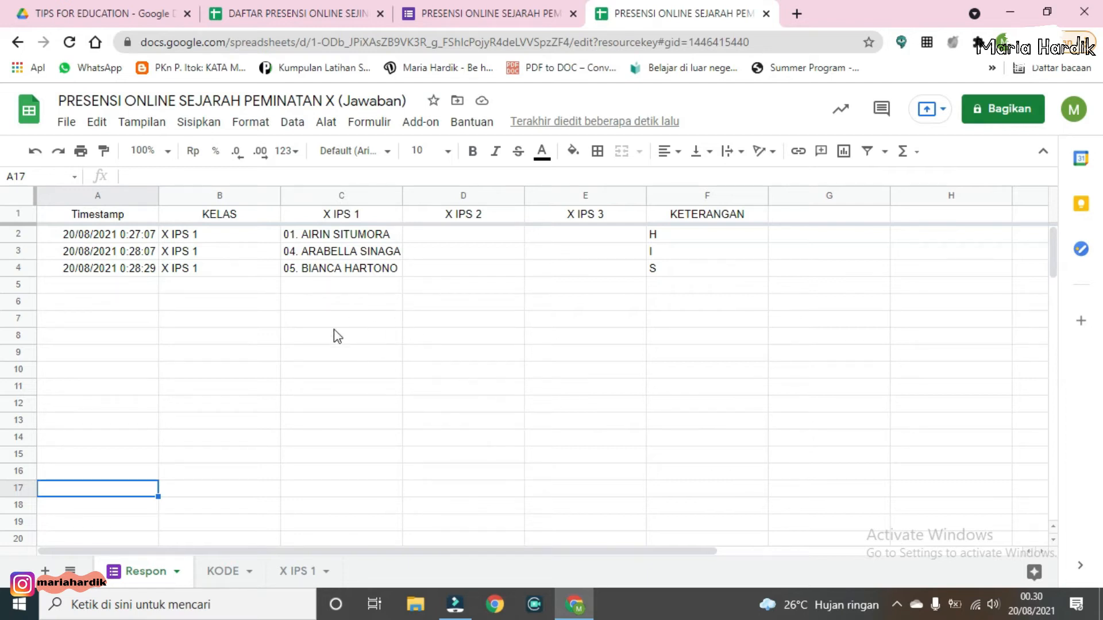
click(220, 572)
click(220, 577)
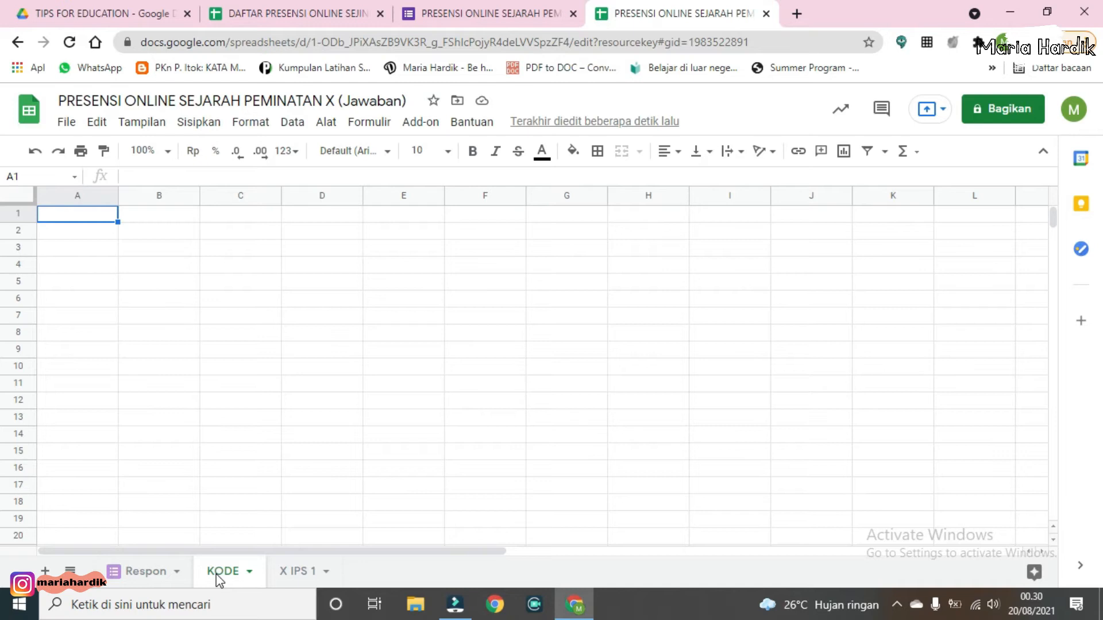
Step: In KODE cell A1, enter =ARRAYFORMULA(Respon!A1:A) to pull the timestamps, then widen column A to fit
text(=)
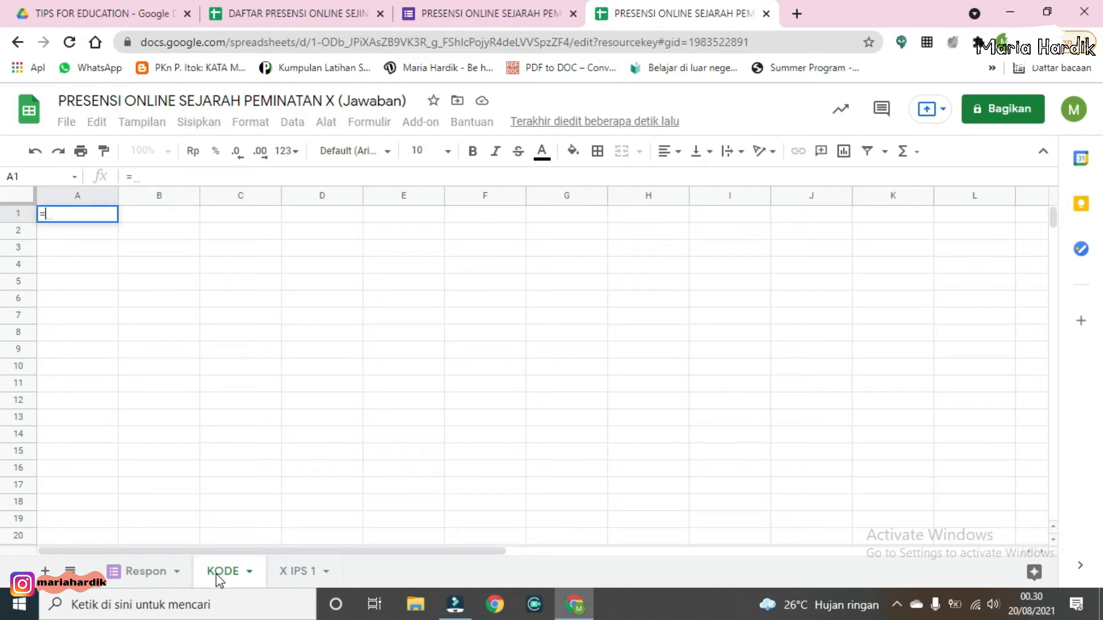
click(145, 570)
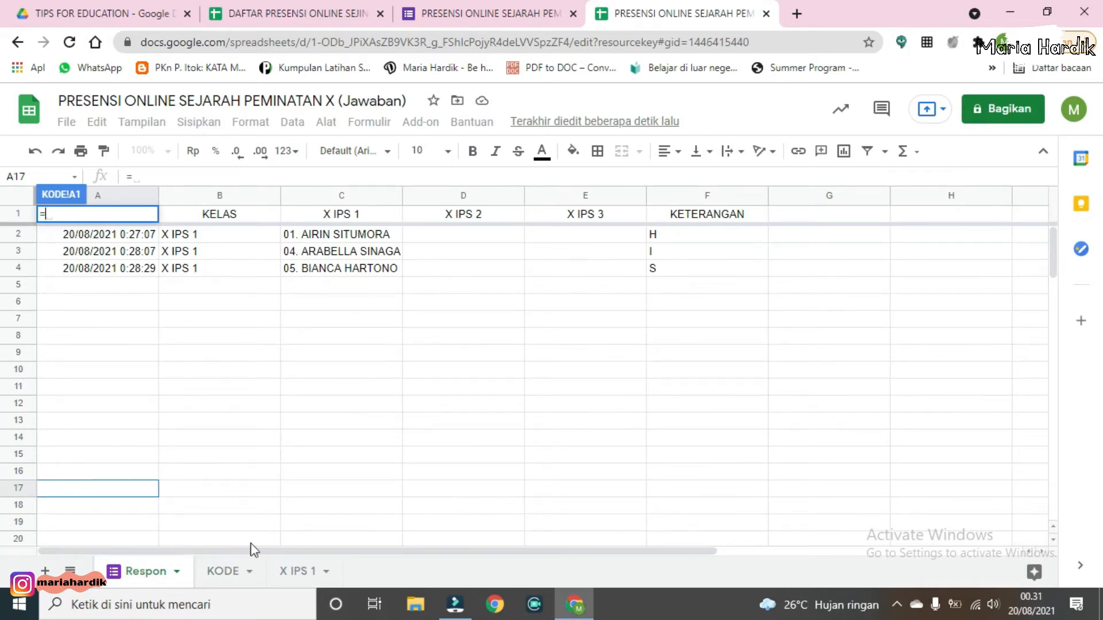
click(233, 570)
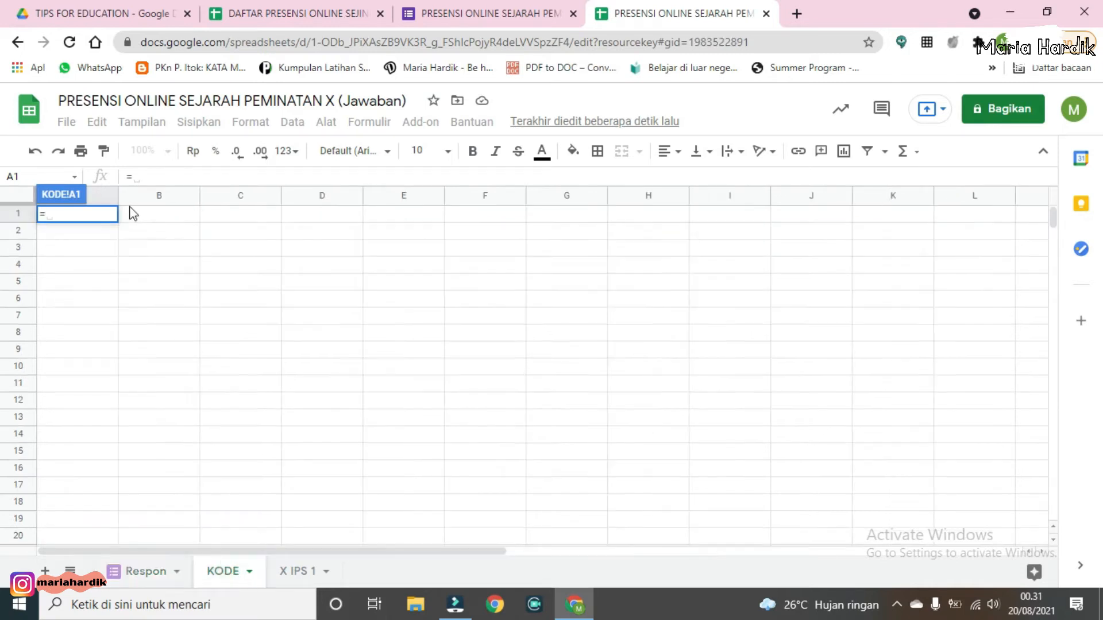
click(149, 177)
text(ARRA)
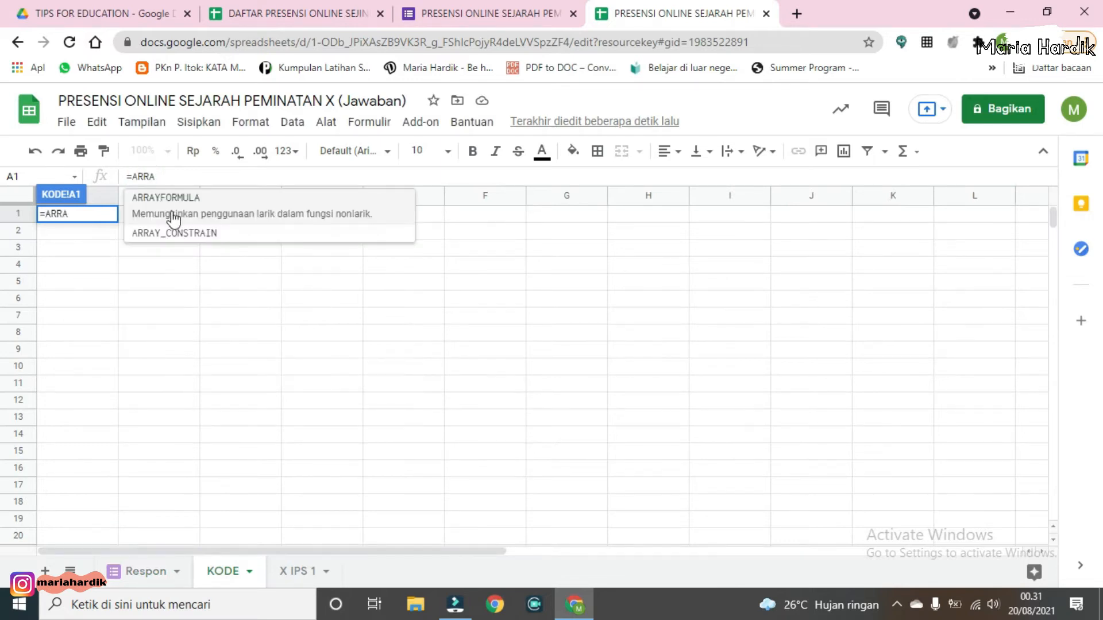
click(242, 203)
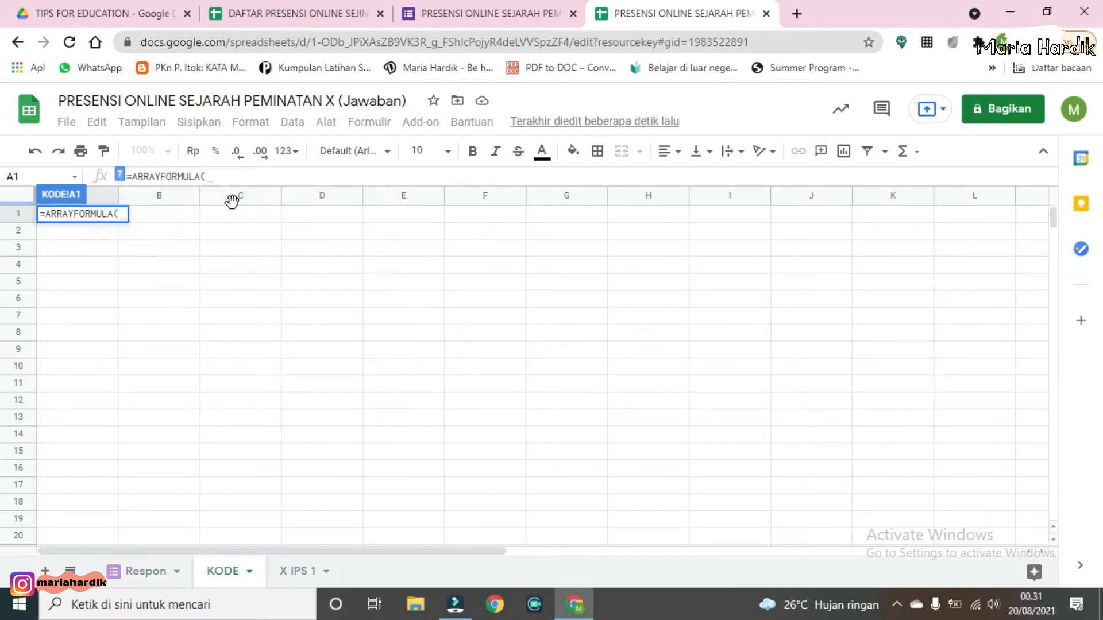
text(Respon)
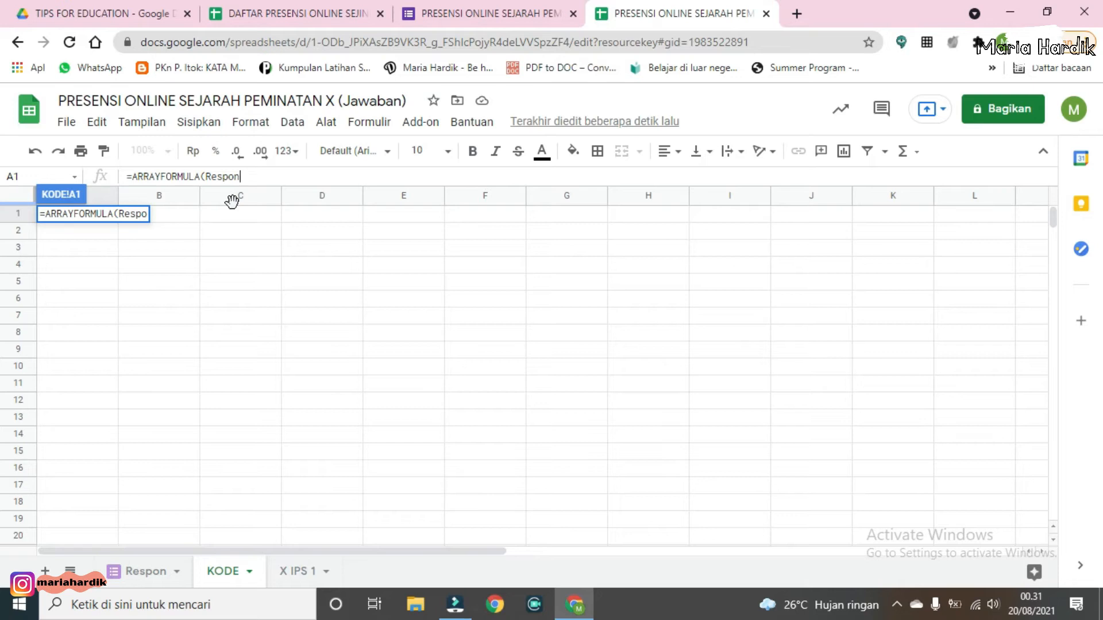
text(!A1)
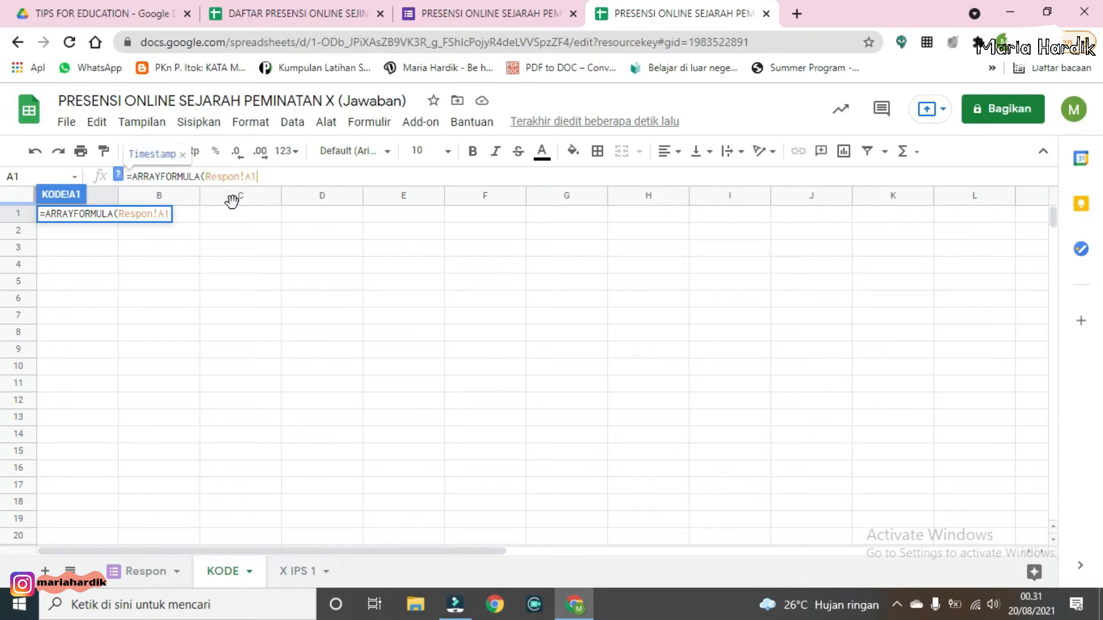
text(:A)
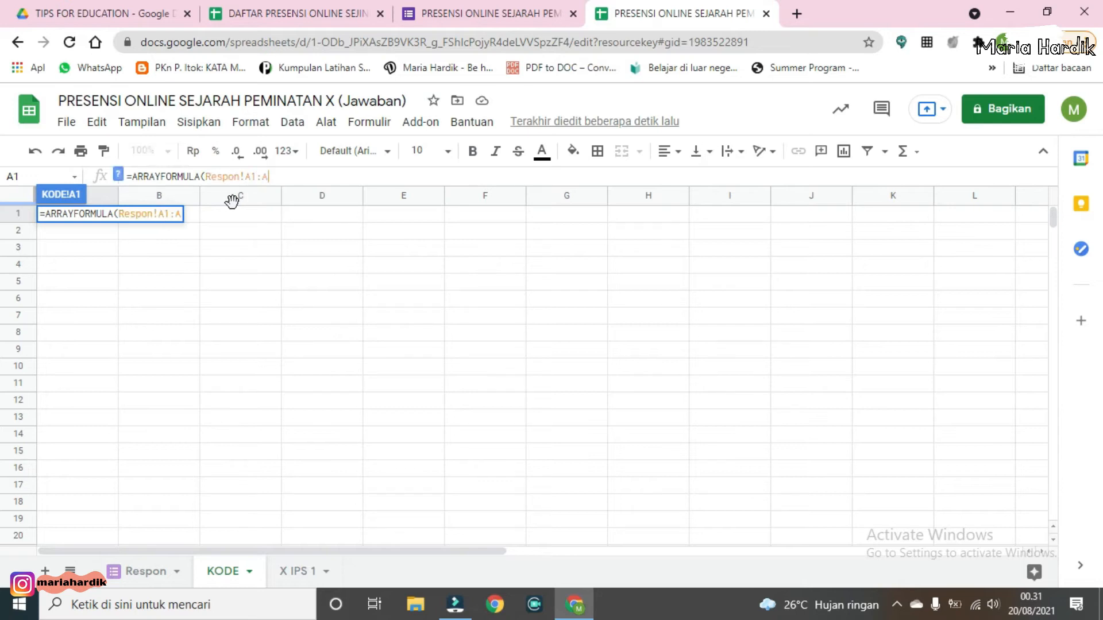
text())
key(Return)
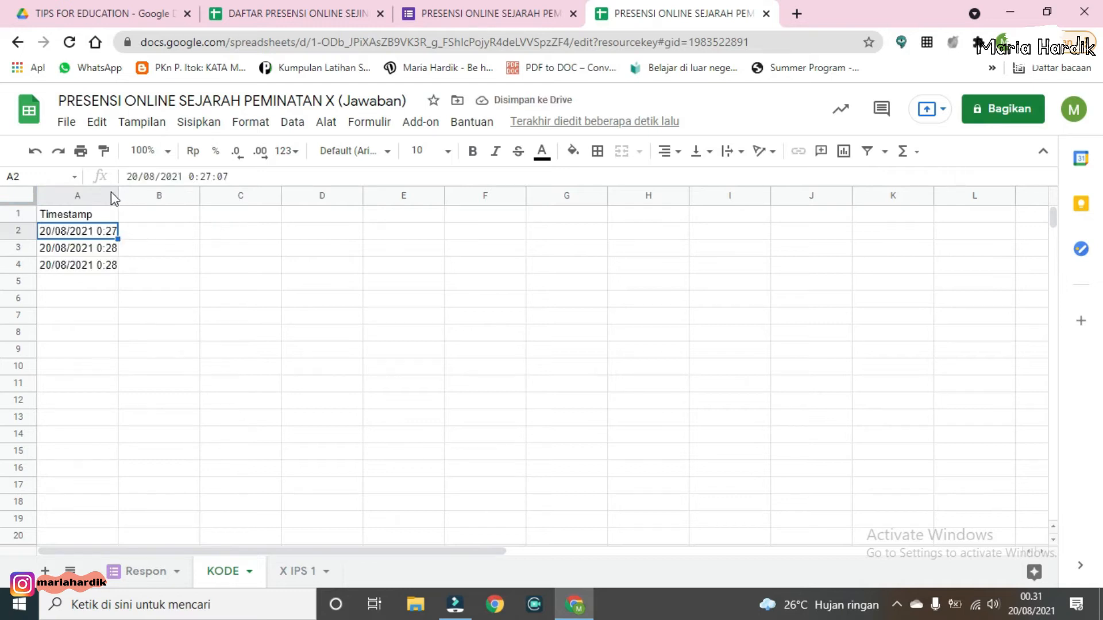
drag(117, 195, 152, 196)
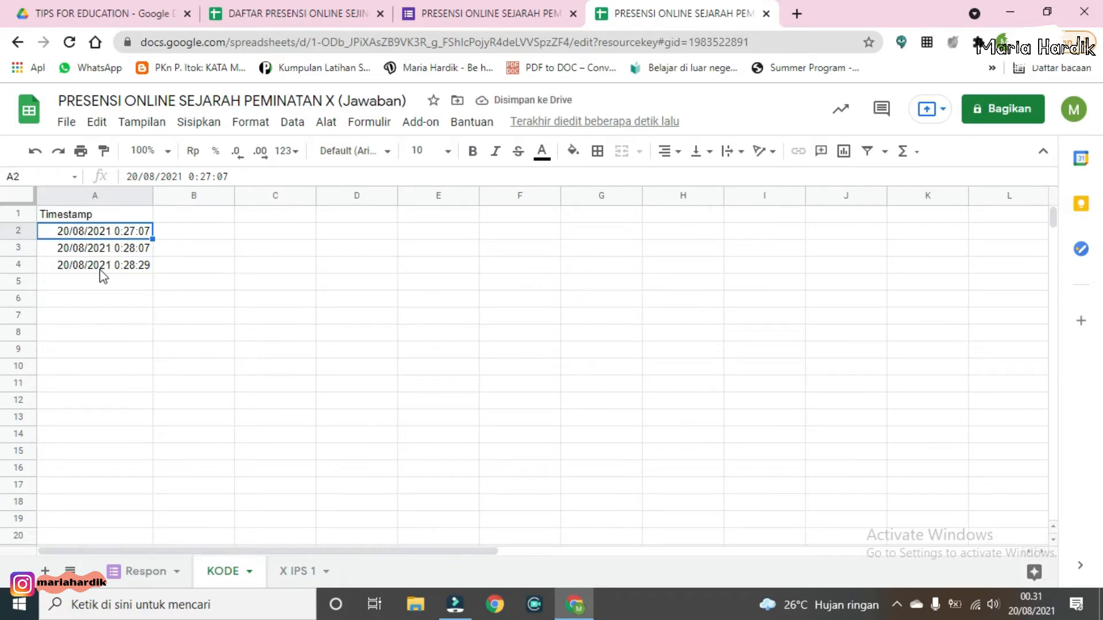
Step: In KODE cell B1, enter =ARRAYFORMULA(Respon!b1:b) to pull the class column, then widen column B slightly
click(187, 217)
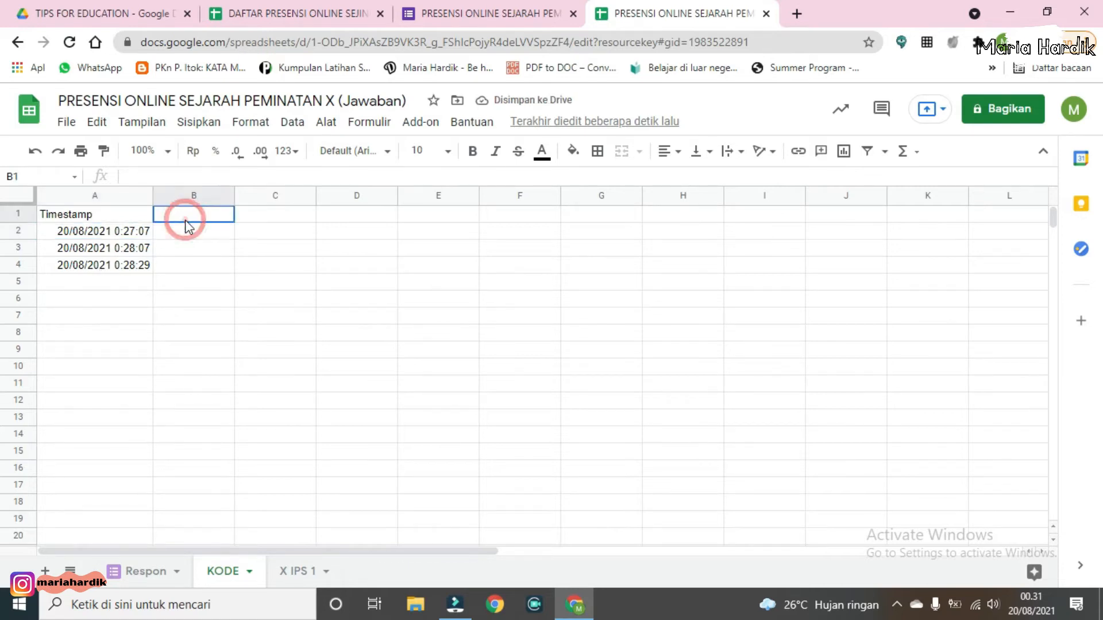
click(193, 177)
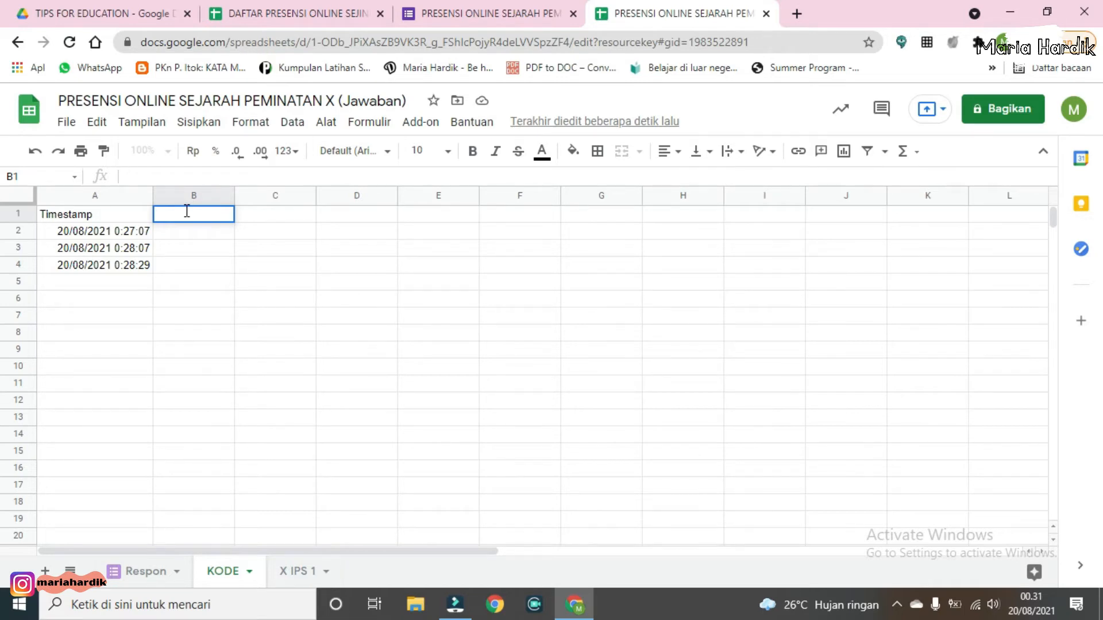
text(=arr)
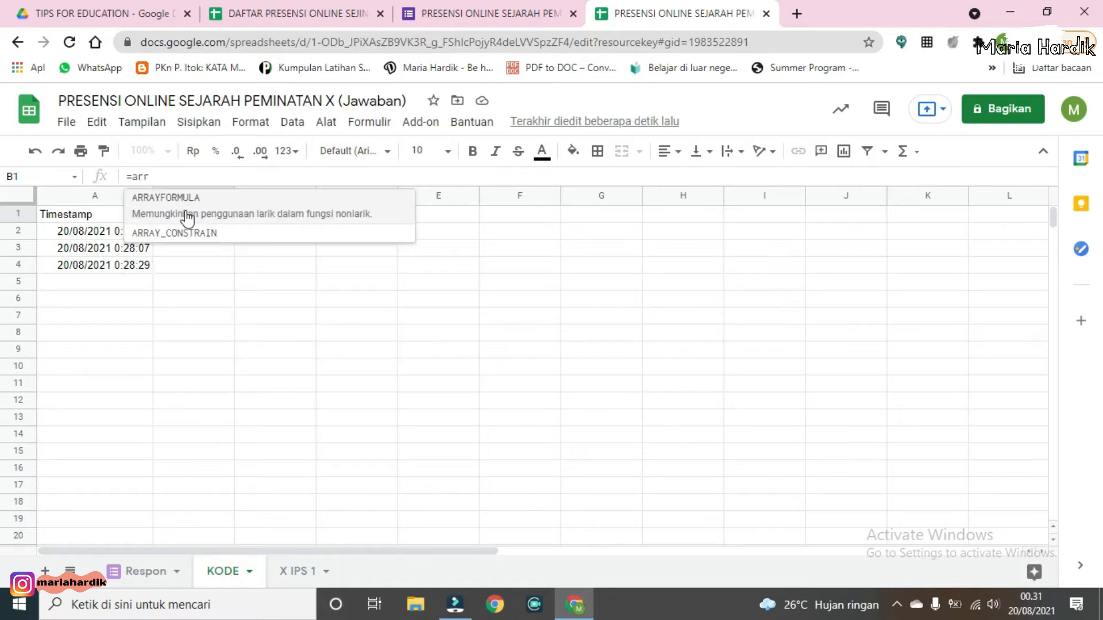
click(188, 216)
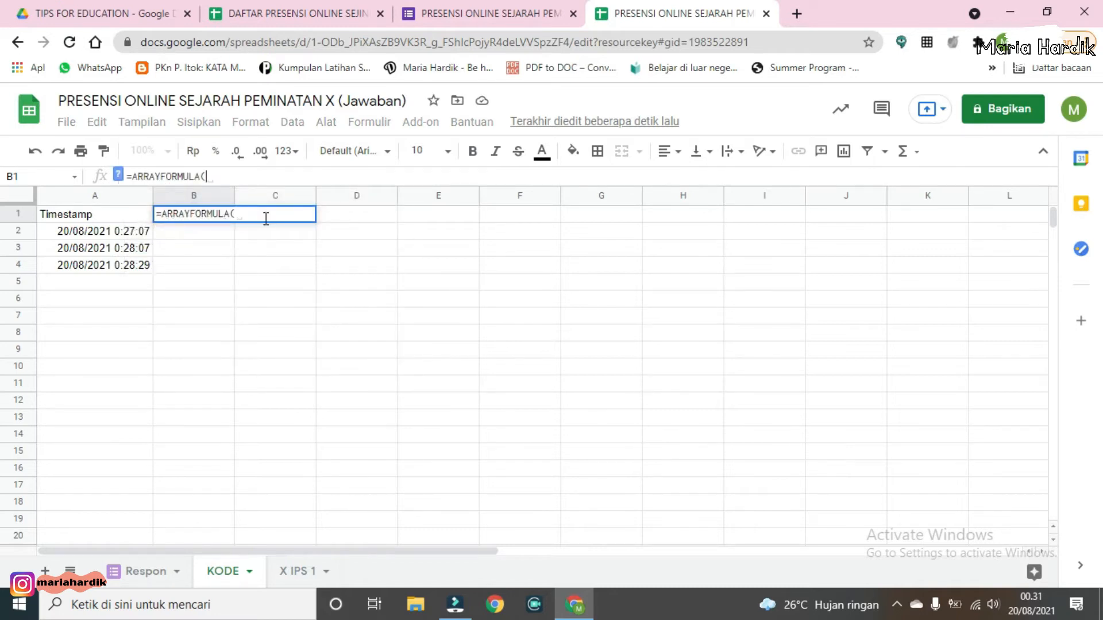
text(Re)
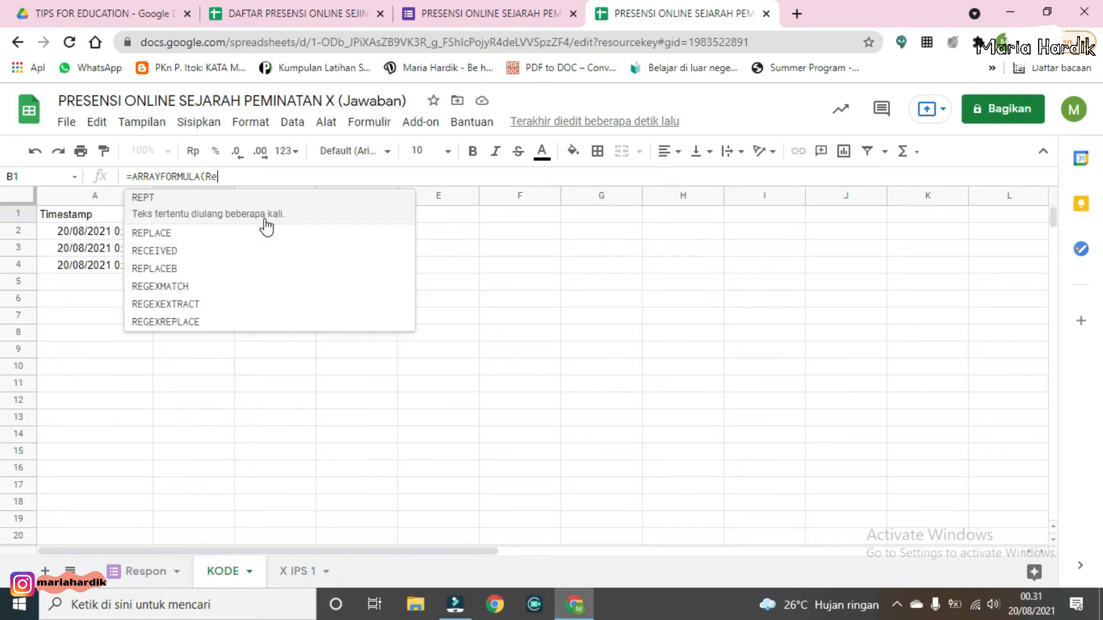
text(spon!b)
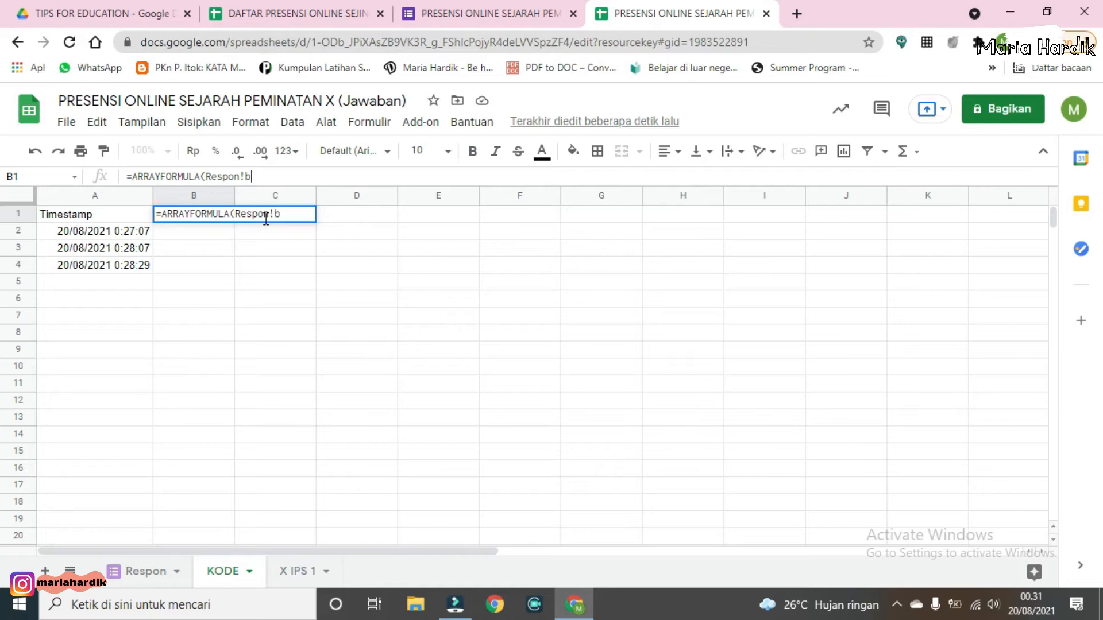
text(1:b))
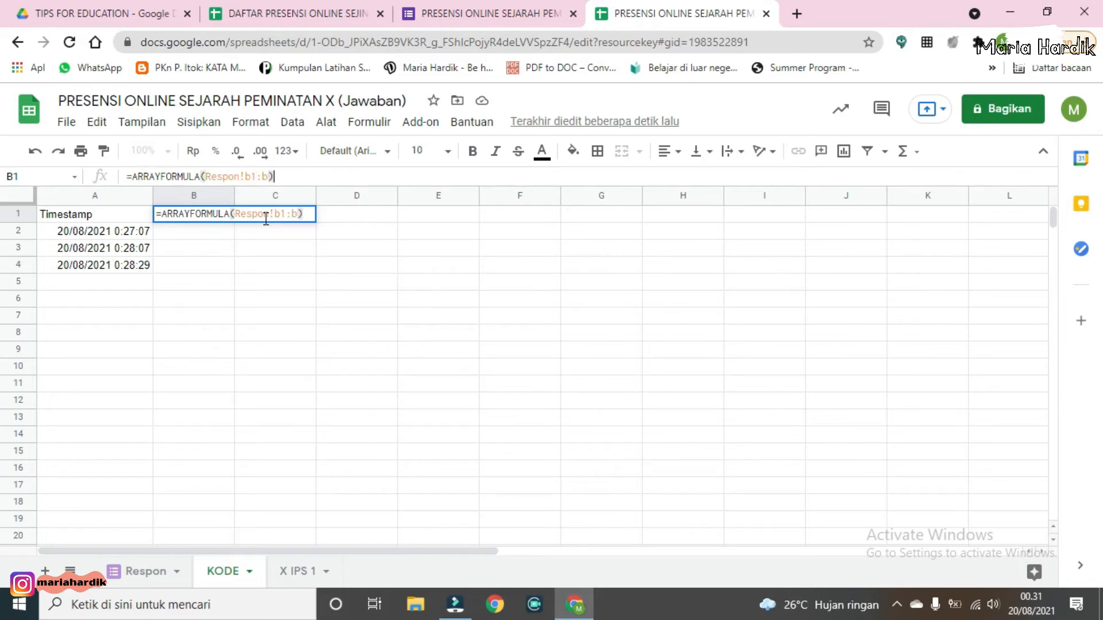
key(Return)
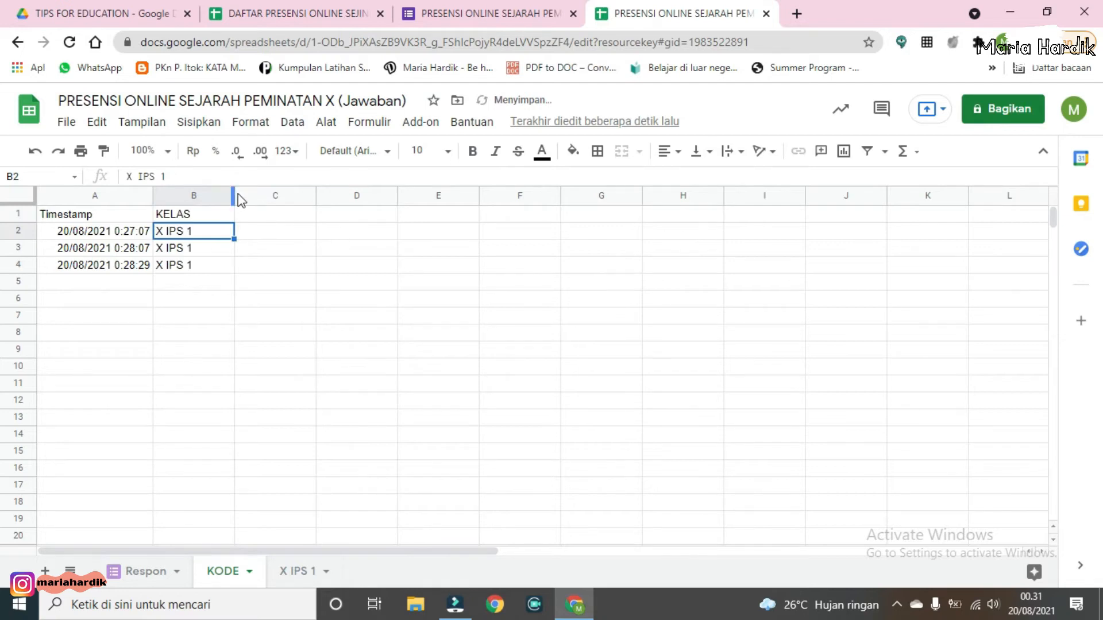
drag(235, 194, 244, 194)
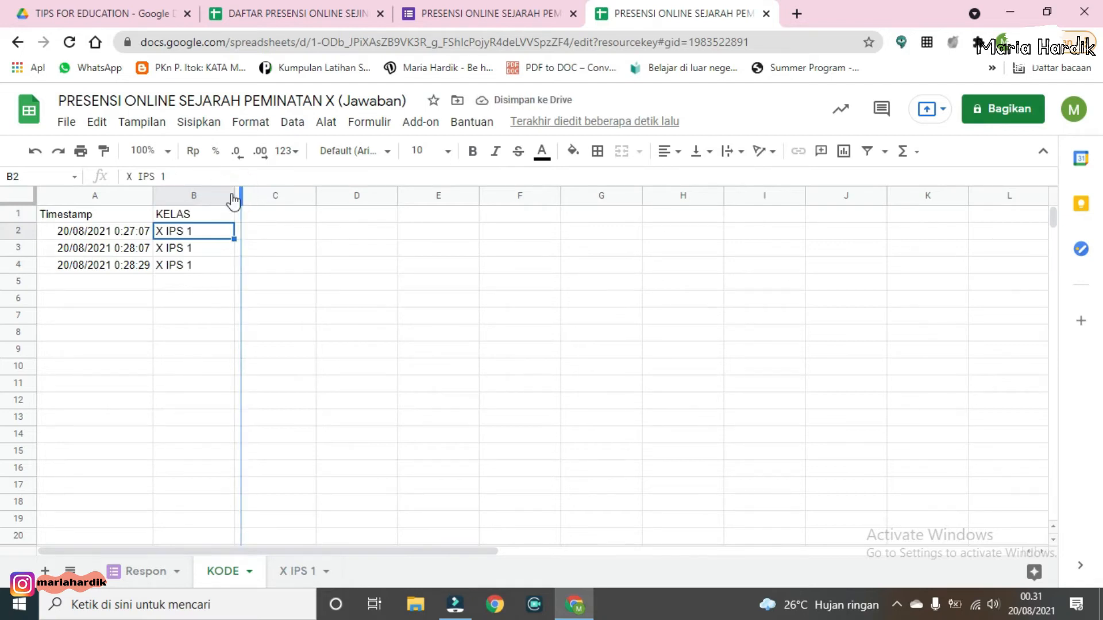
Step: In KODE cell C1, start an ARRAYFORMULA with IF(B1:B="KELAS";"DAFTAR NAMA SISWA" as the header condition
click(271, 216)
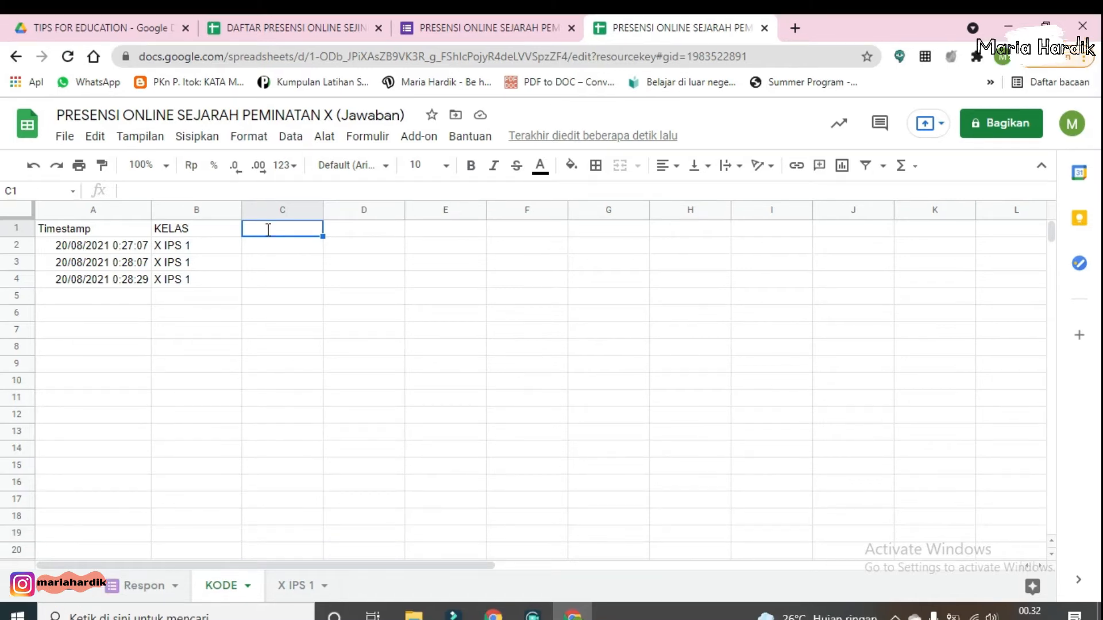
text(=arr)
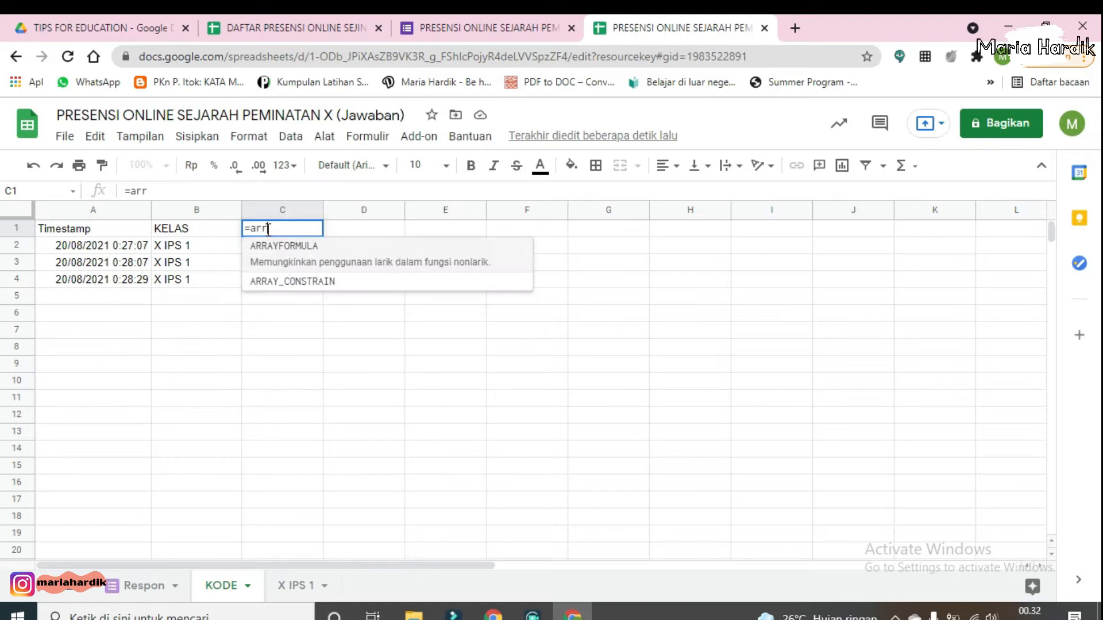
click(278, 253)
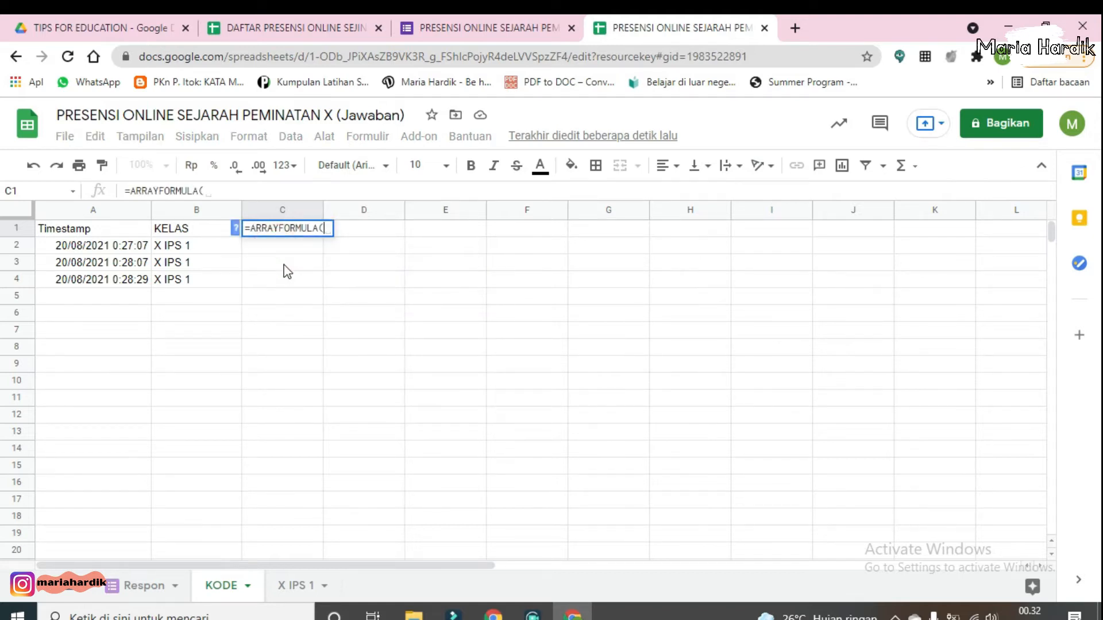
text(if)
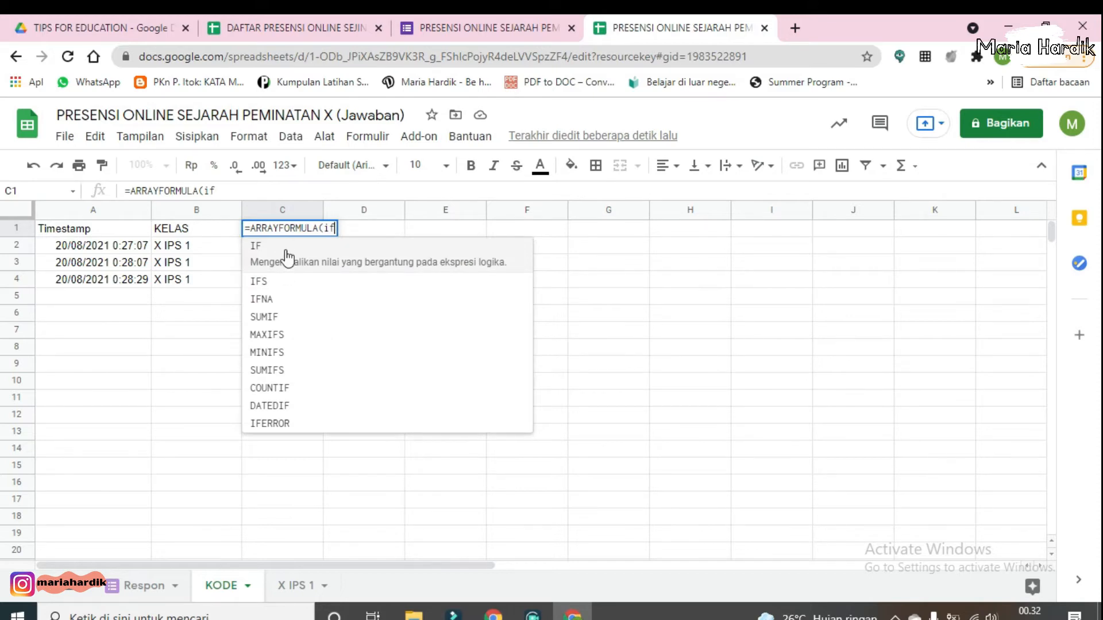
click(286, 261)
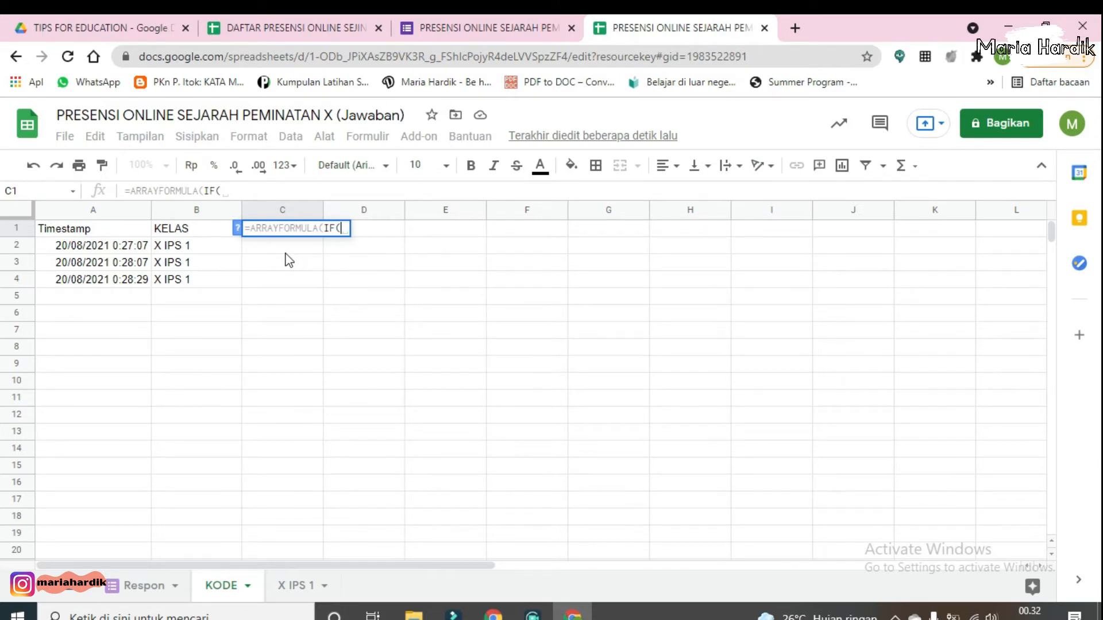
text(B1)
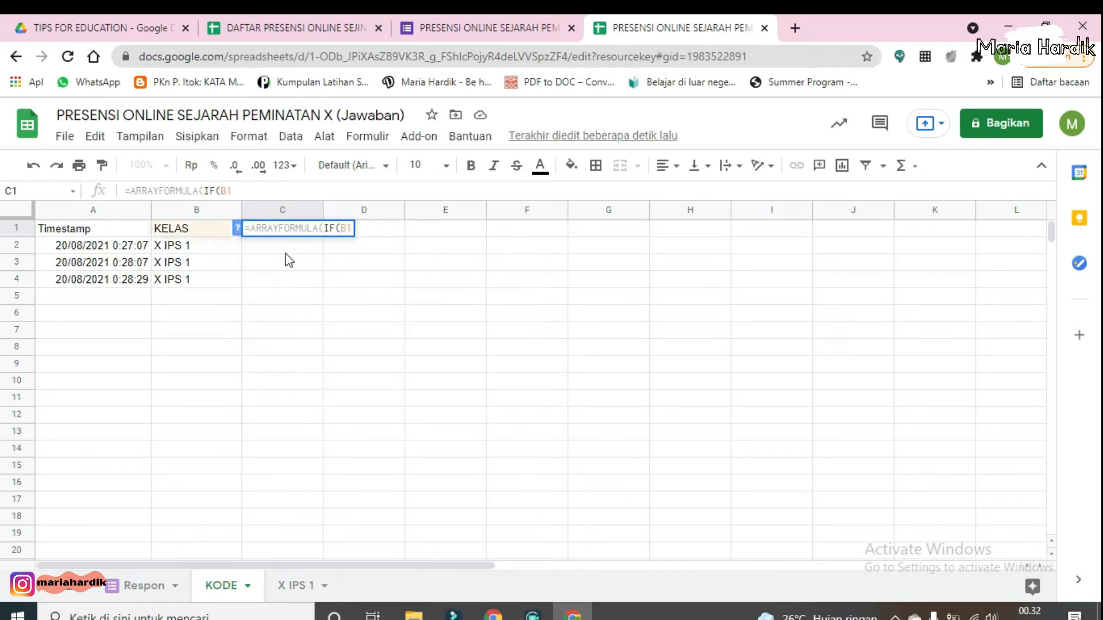
text(:B=)
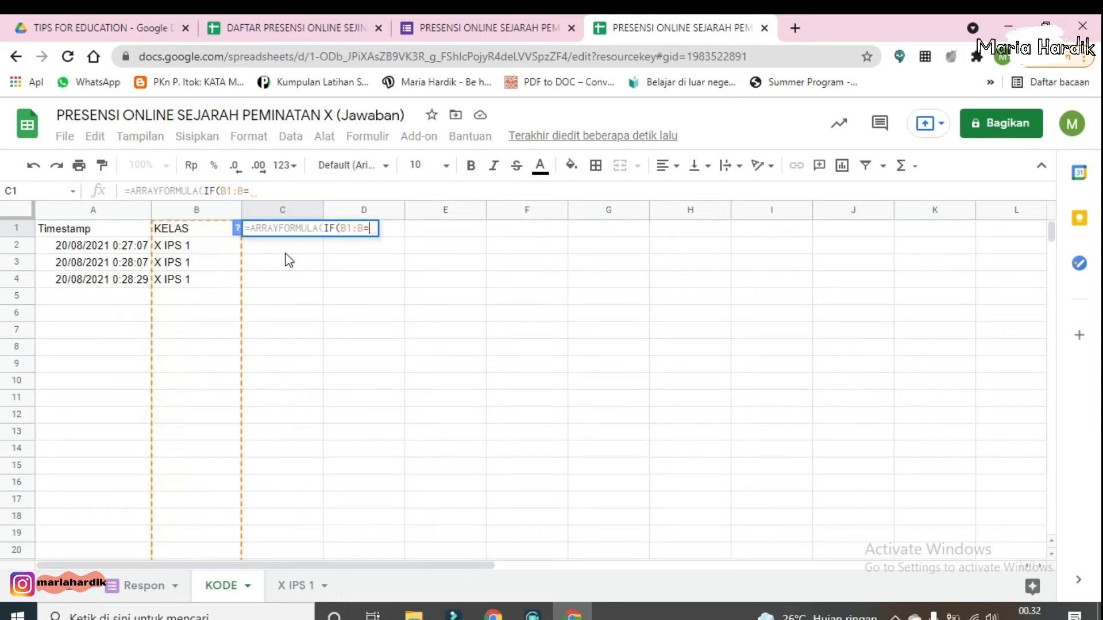
text(")
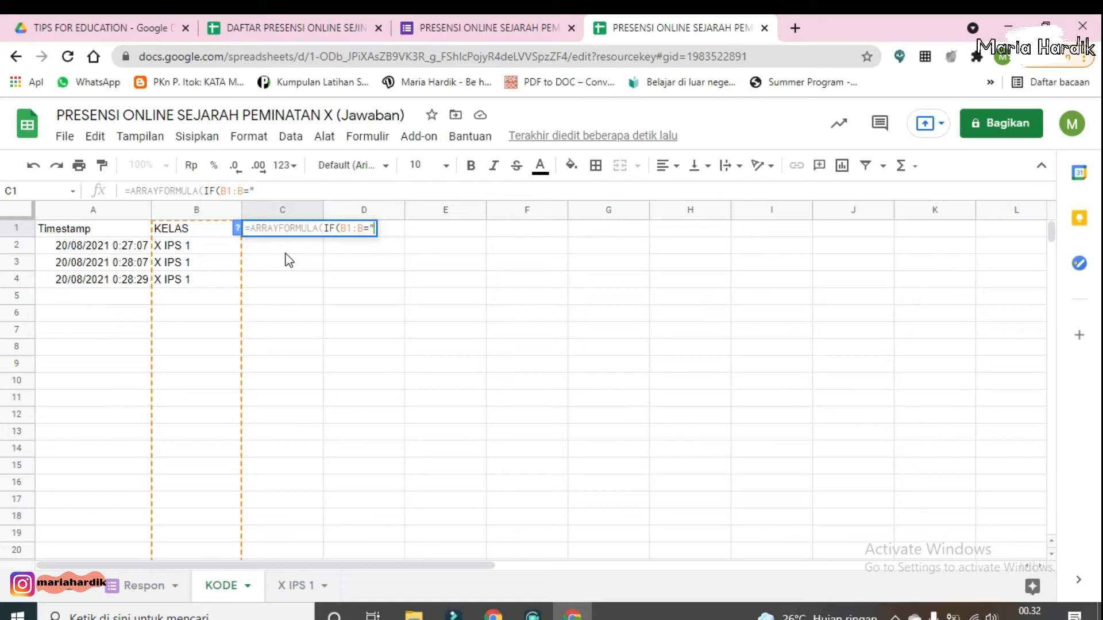
text(KELAS)
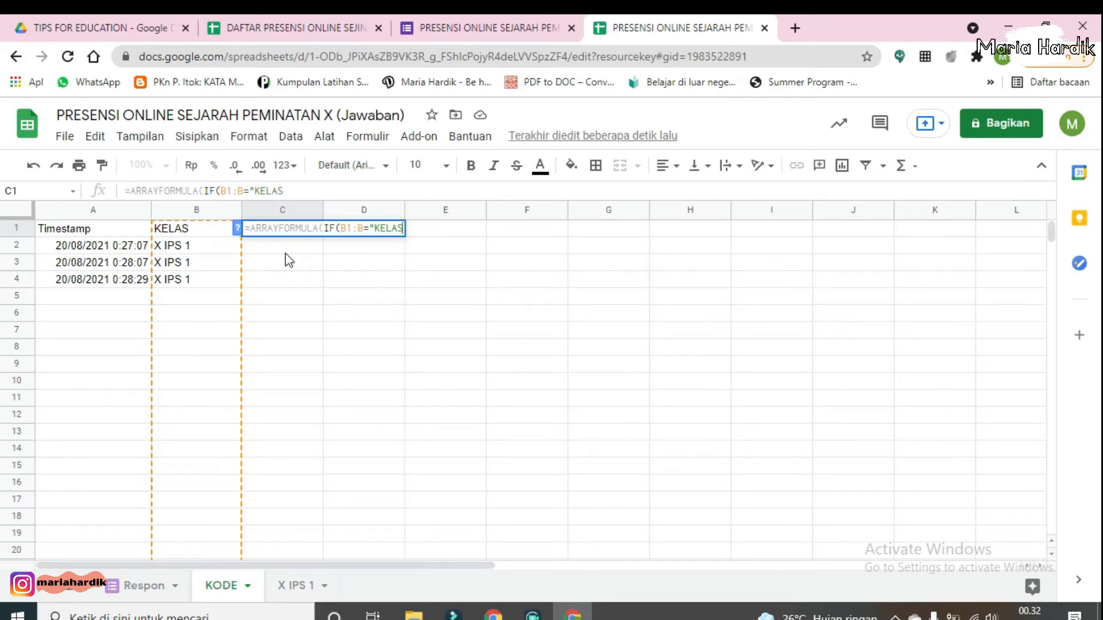
text(";"DAFTA)
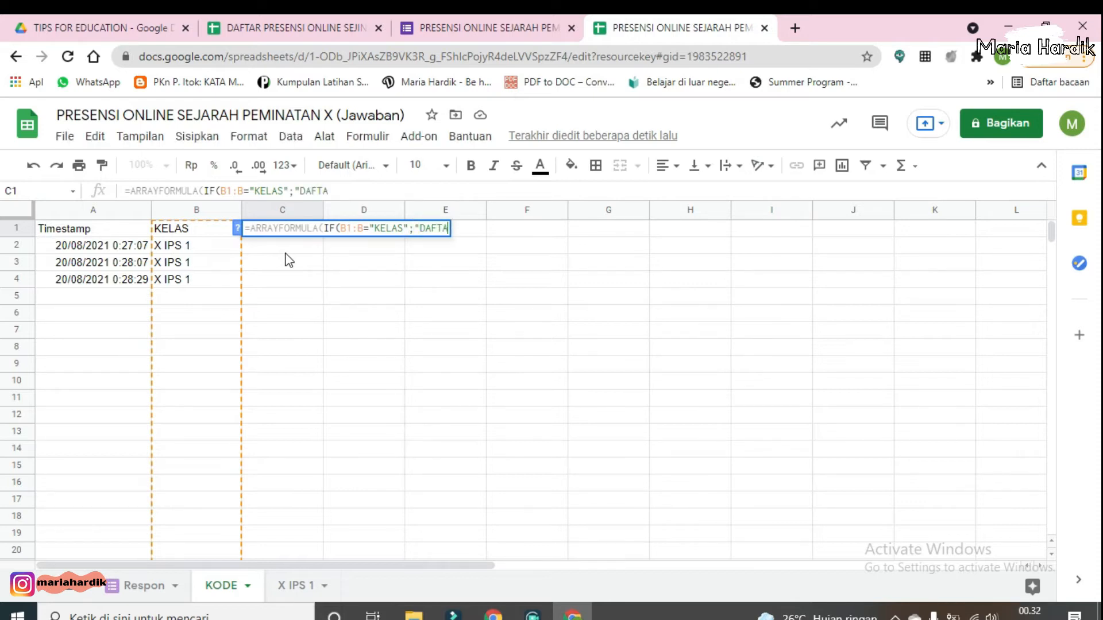
text(R NAMA )
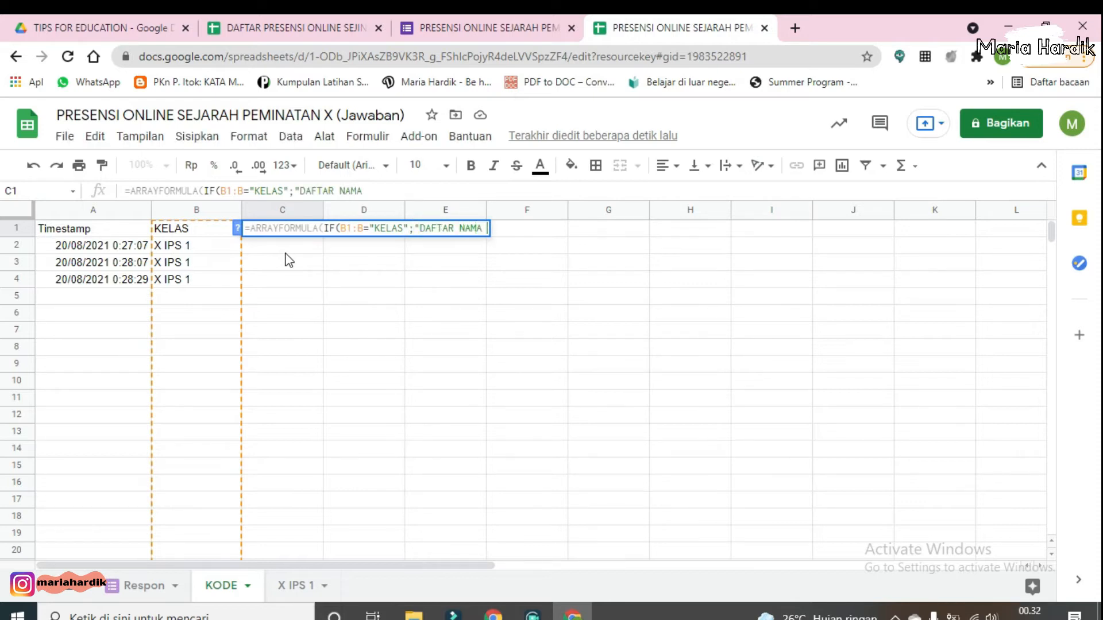
text(SISWA")
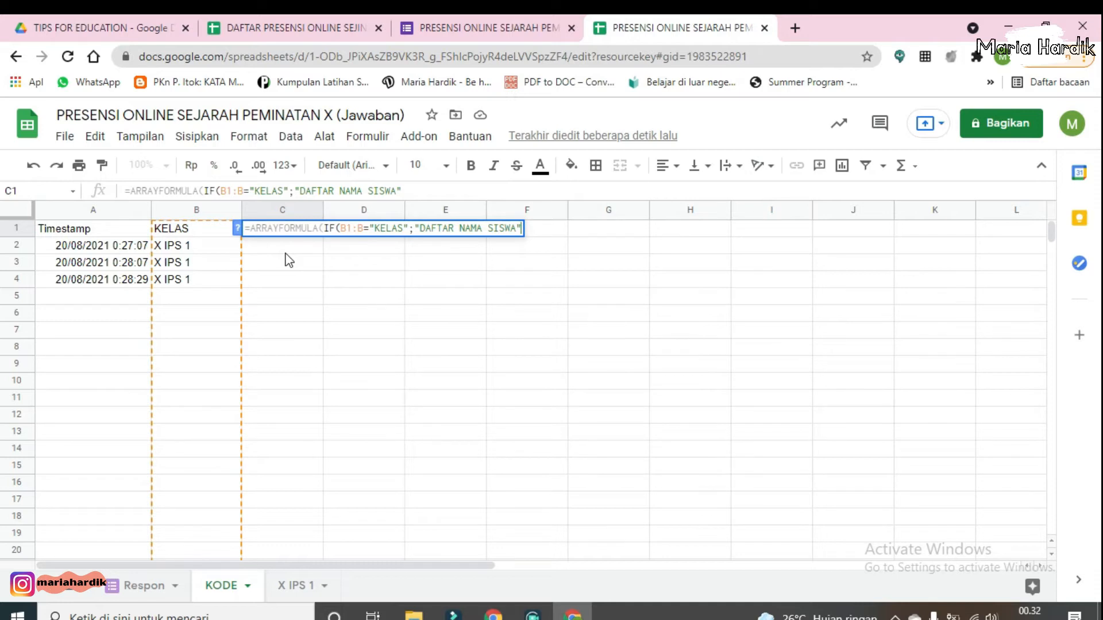
text(;if)
Step: Add a nested IF returning Respon!C1:C when B1:B equals "X IPS 1"
click(287, 261)
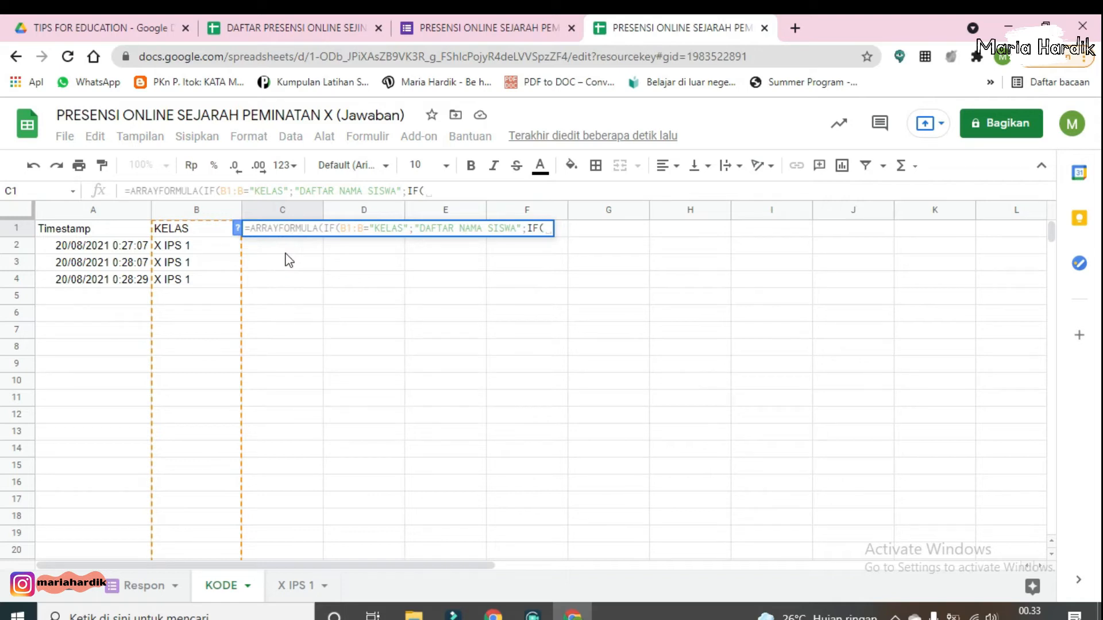
text(B1)
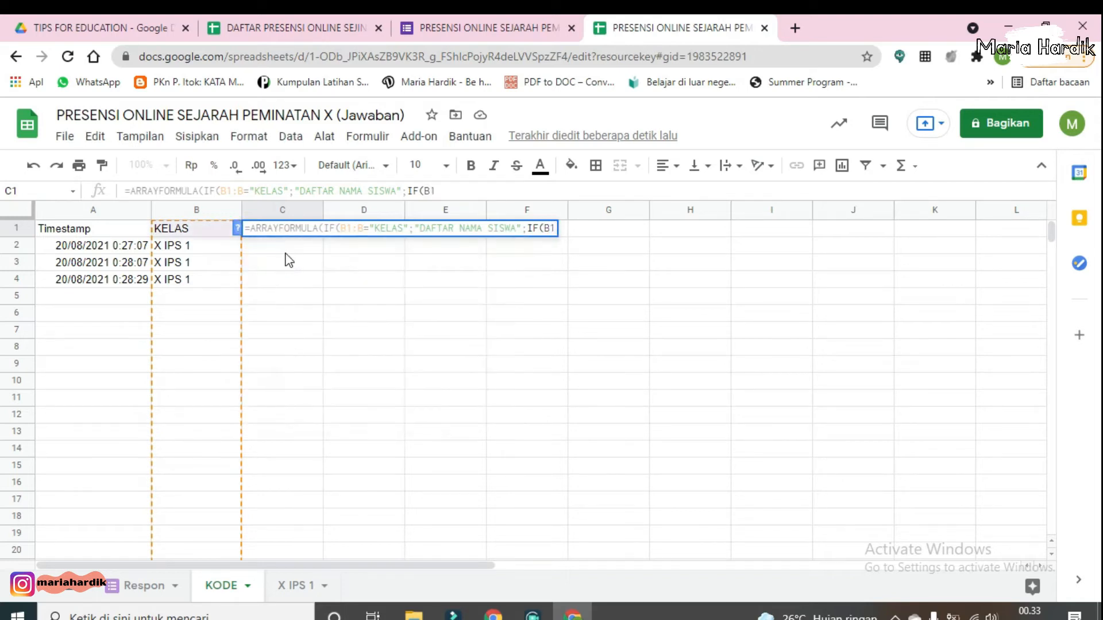
text(:B=)
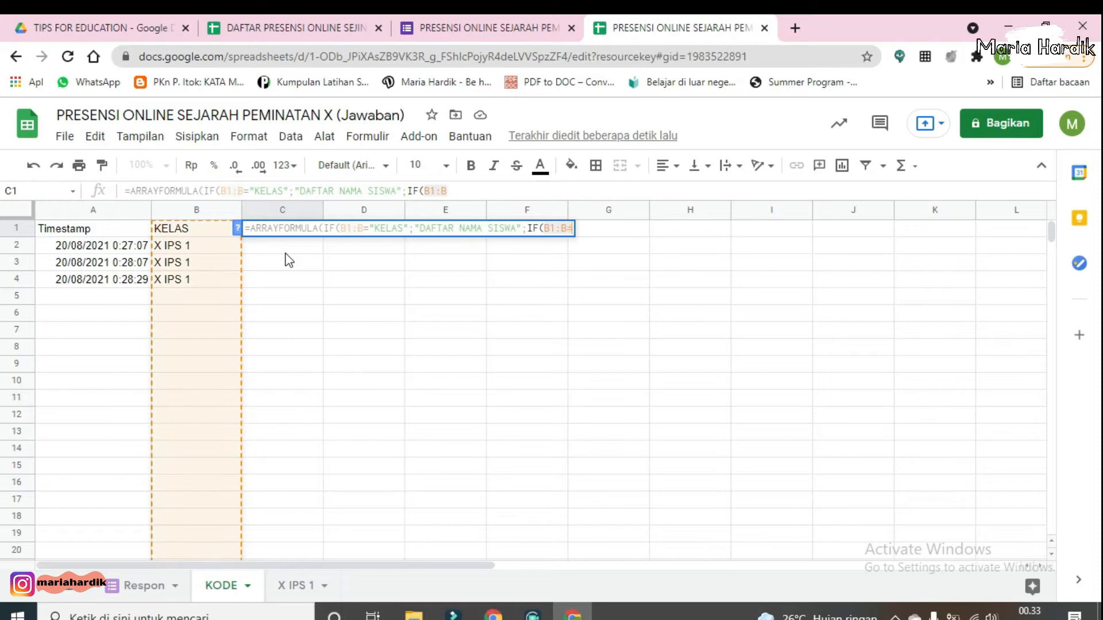
text("X IPS 1)
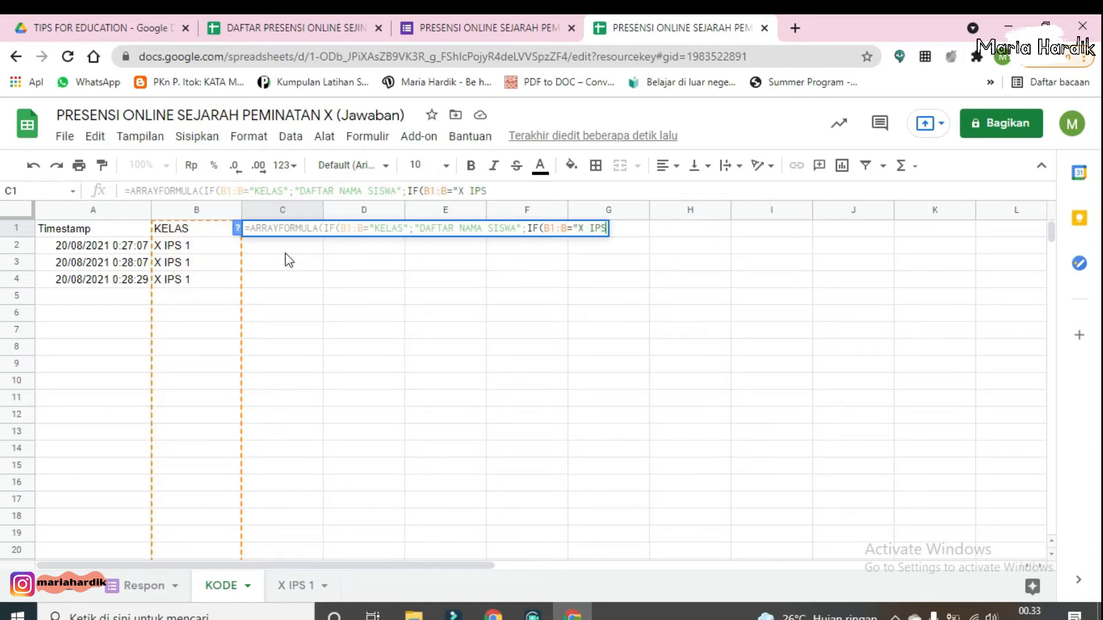
text(";)
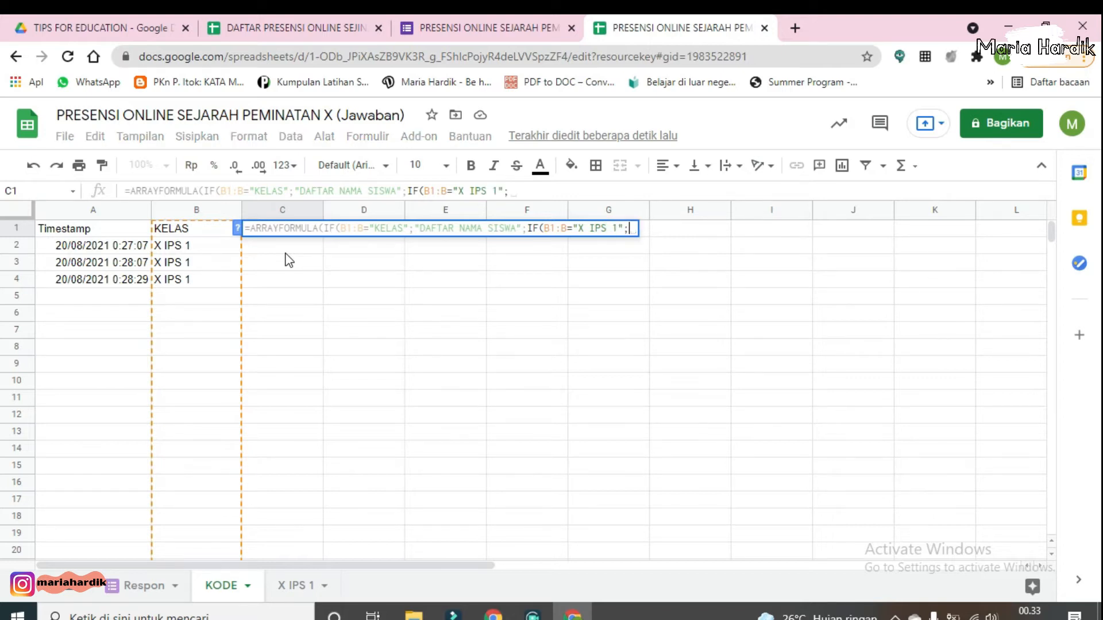
text(R)
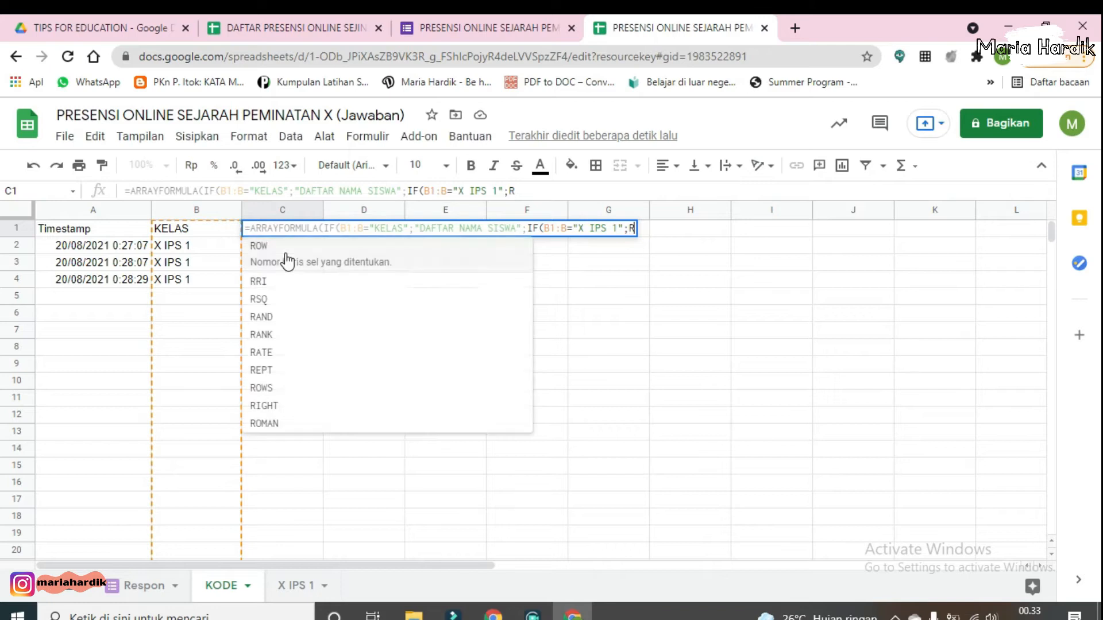
text(espo)
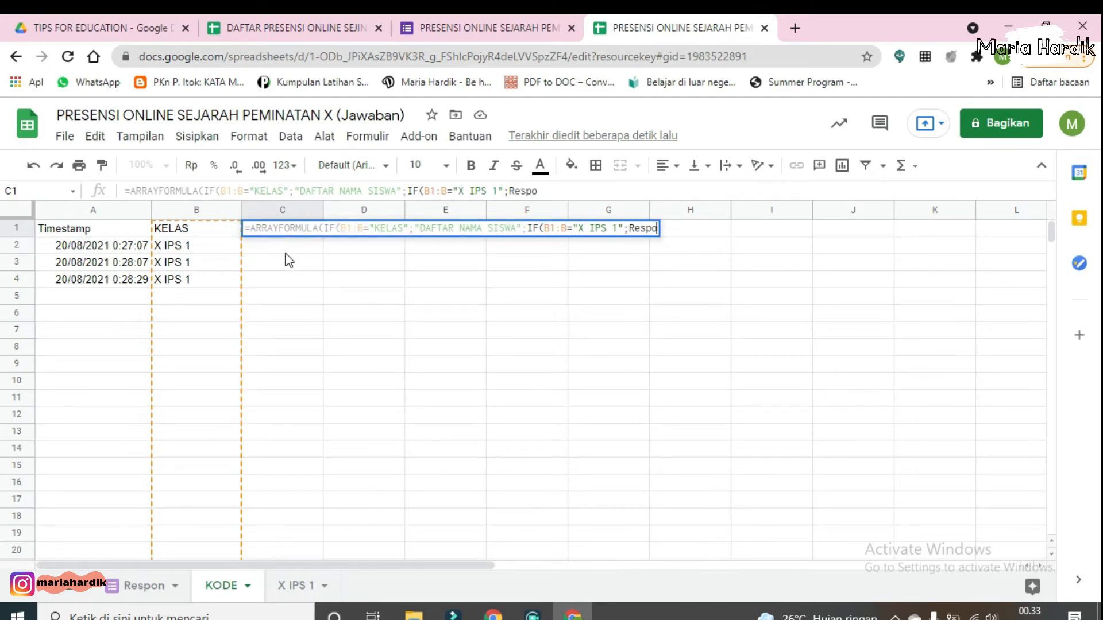
text(n!)
text(C1)
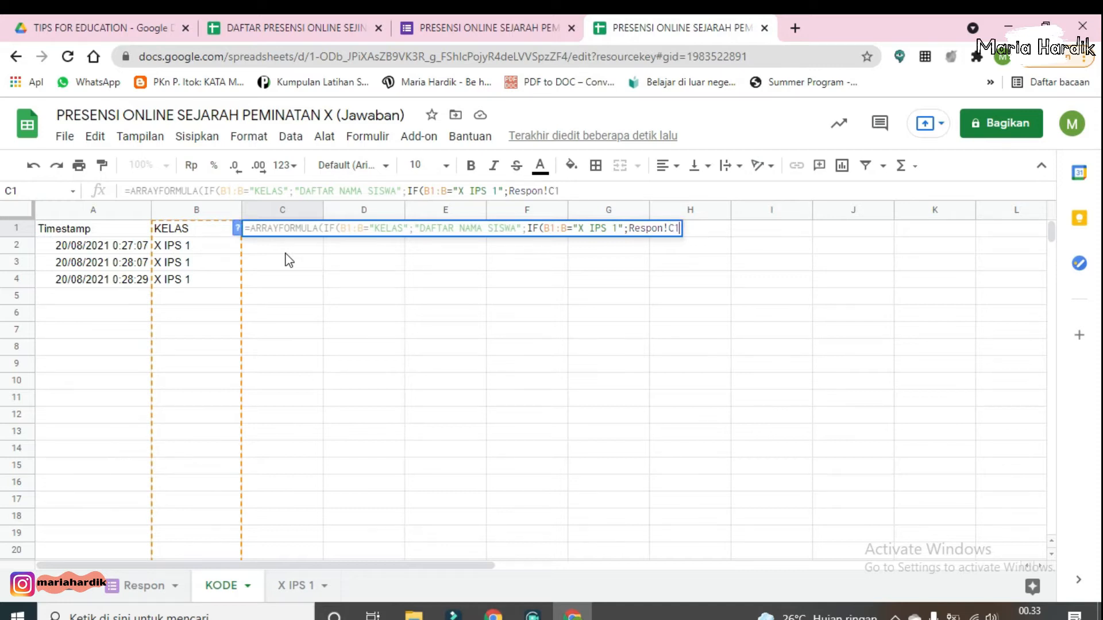
text(:C)
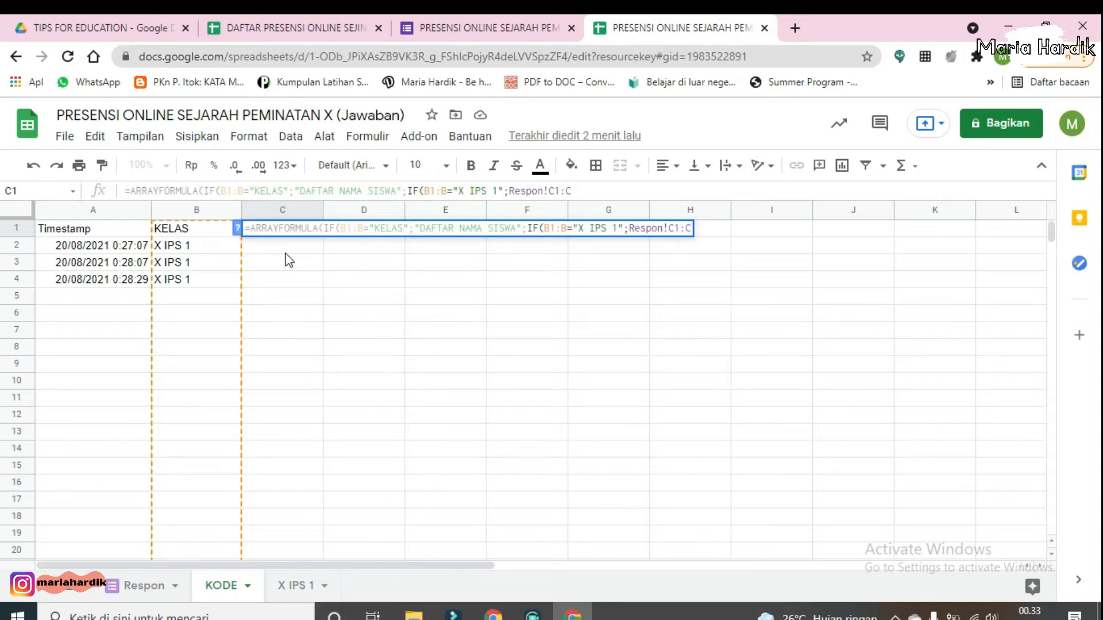
text(;)
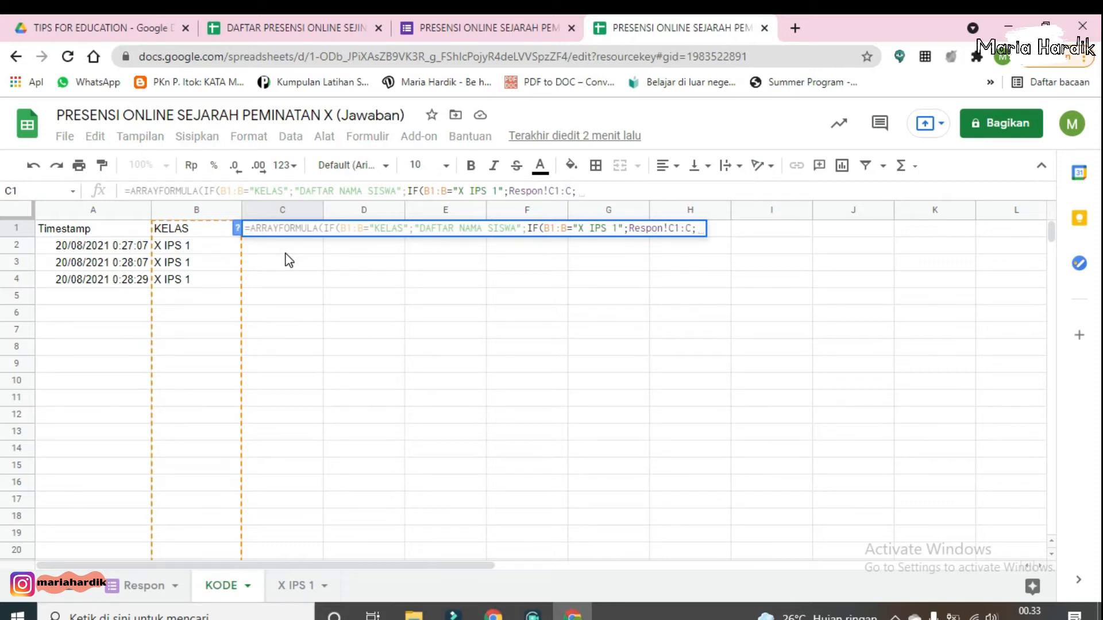
text(if)
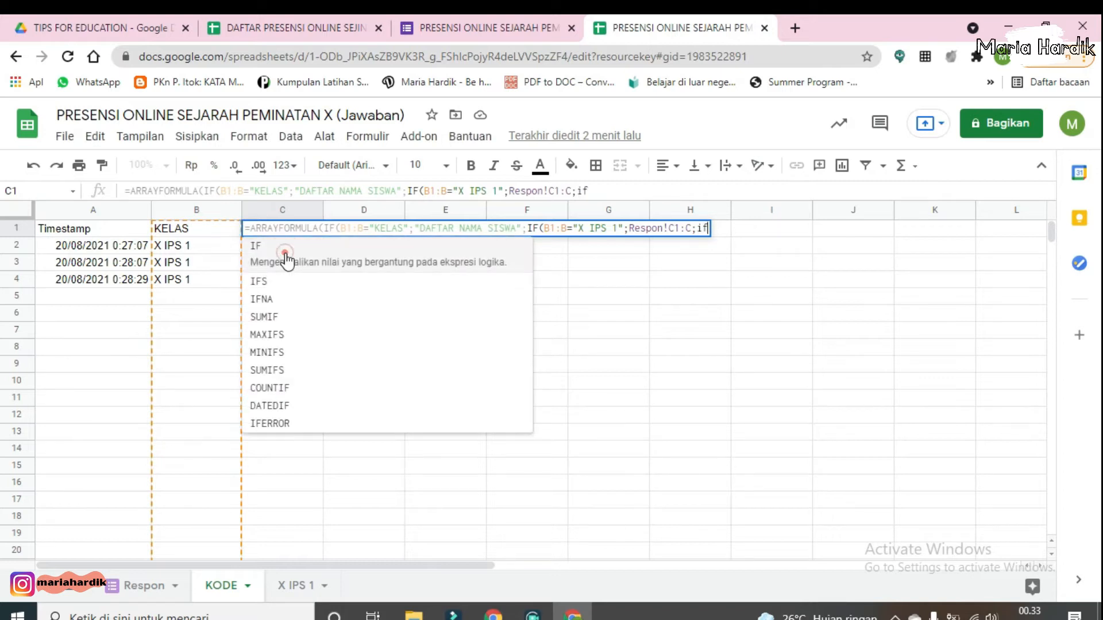
Step: Add a nested IF returning Respon!D1:D when B1:B equals "X IPS 2"
click(287, 261)
text(B1:)
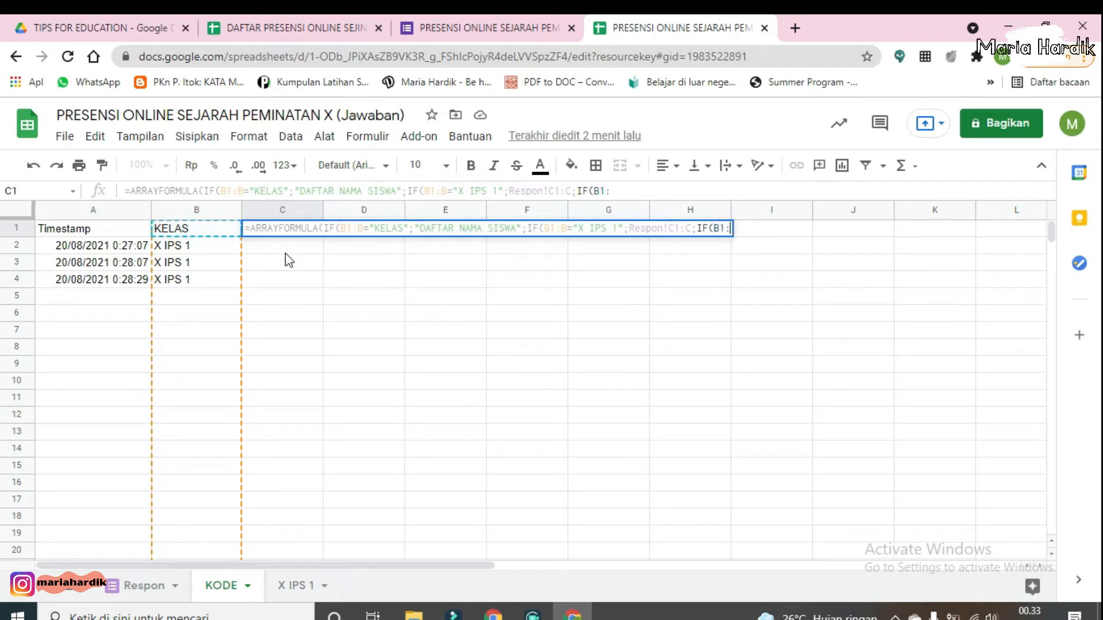
text(B=)
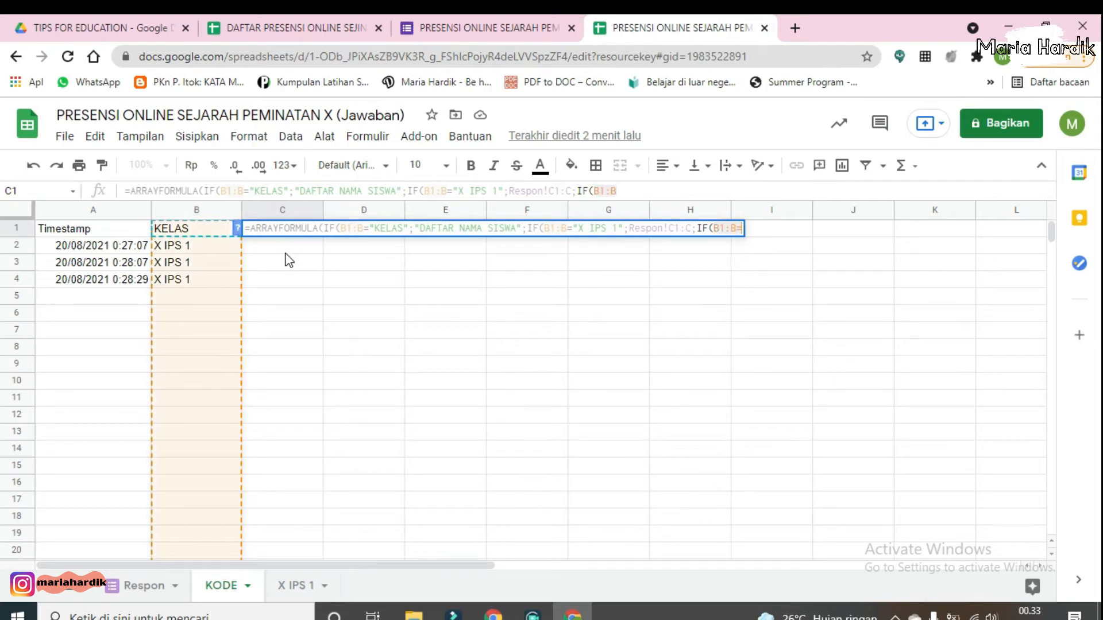
text("X IP)
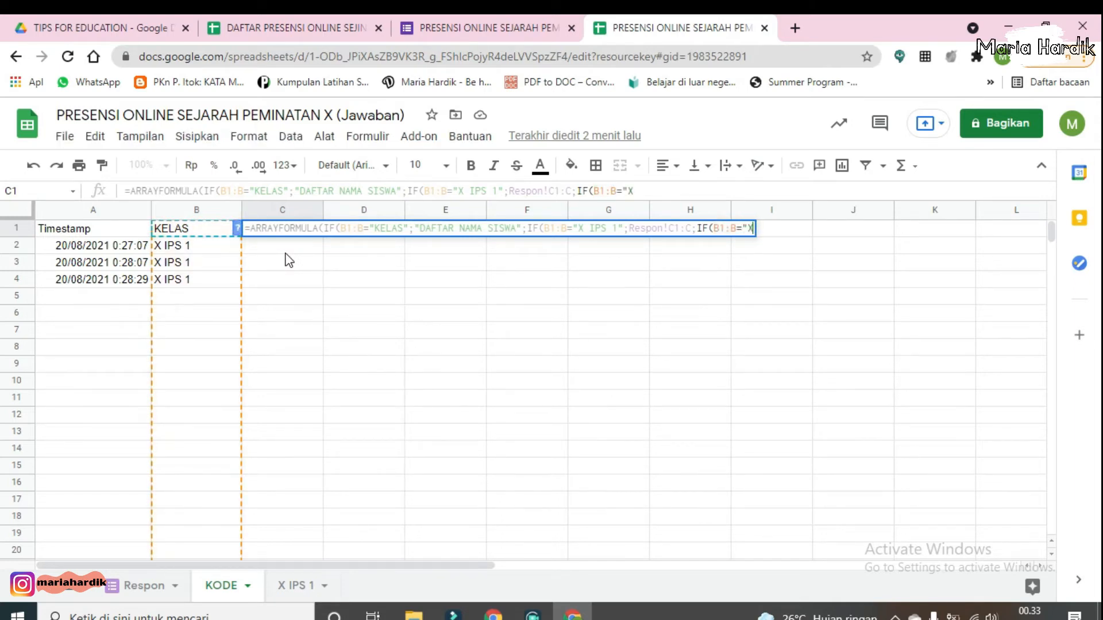
text(S )
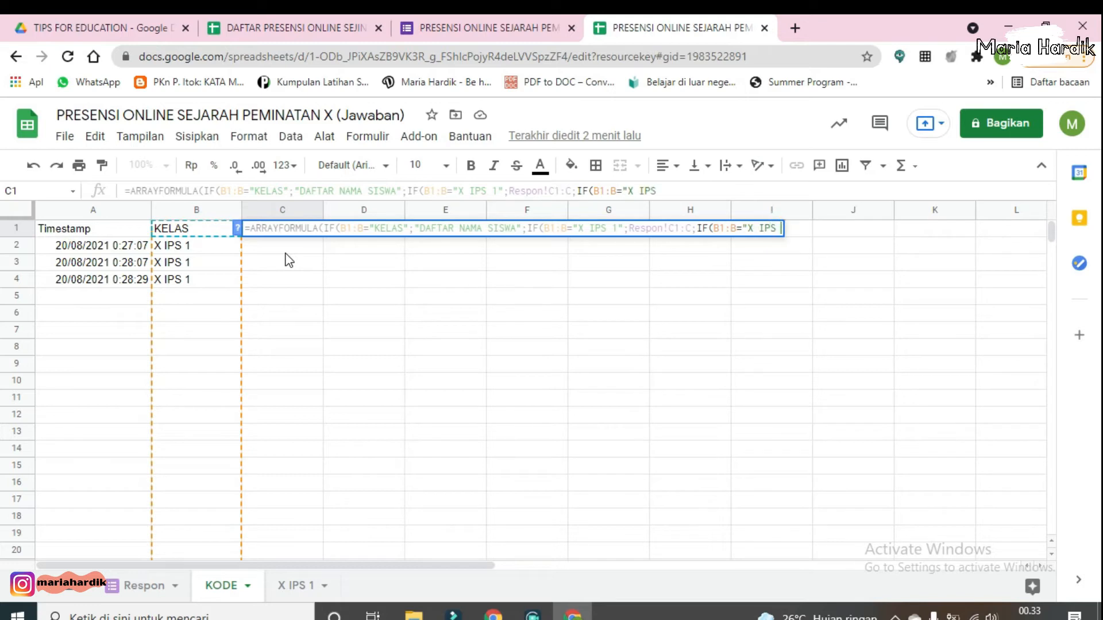
text(2";Respon!)
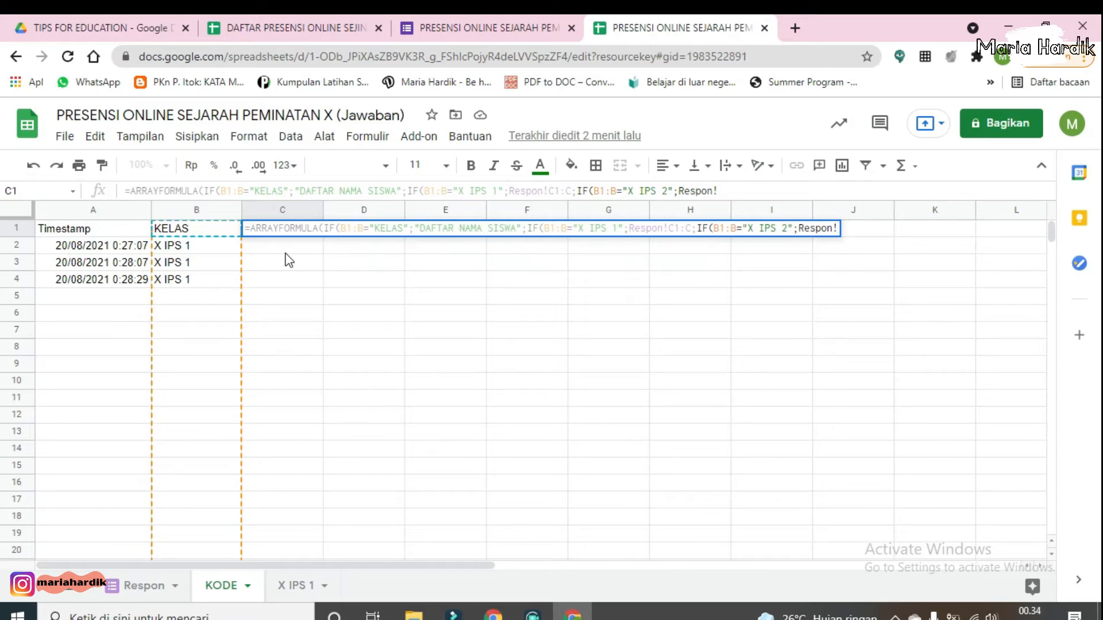
text(S)
key(BackSpace)
text(D1:D)
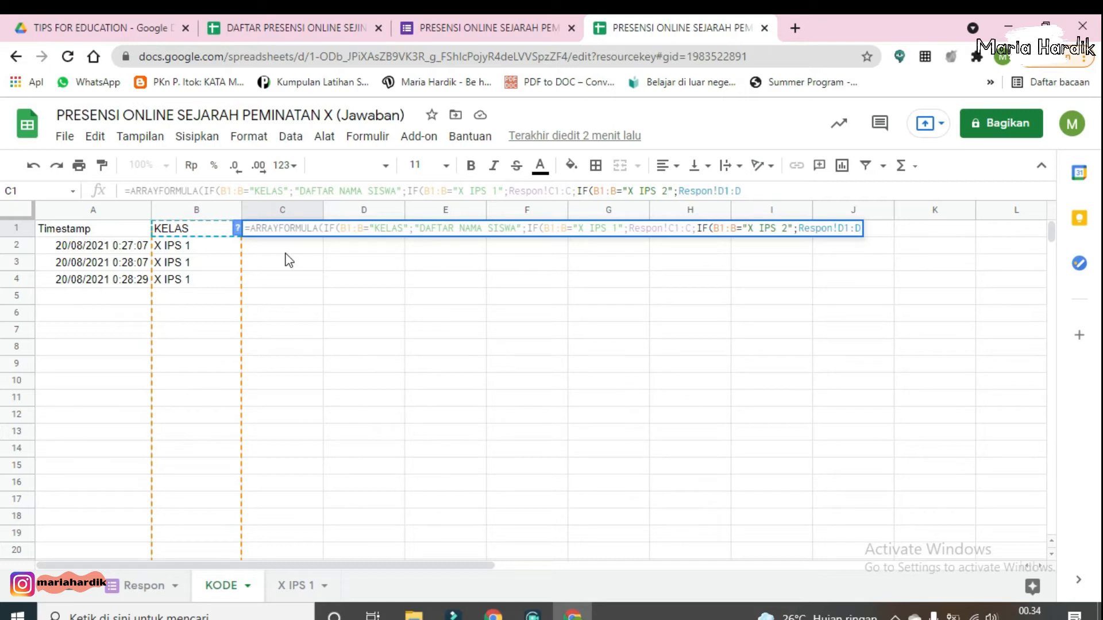
text(;)
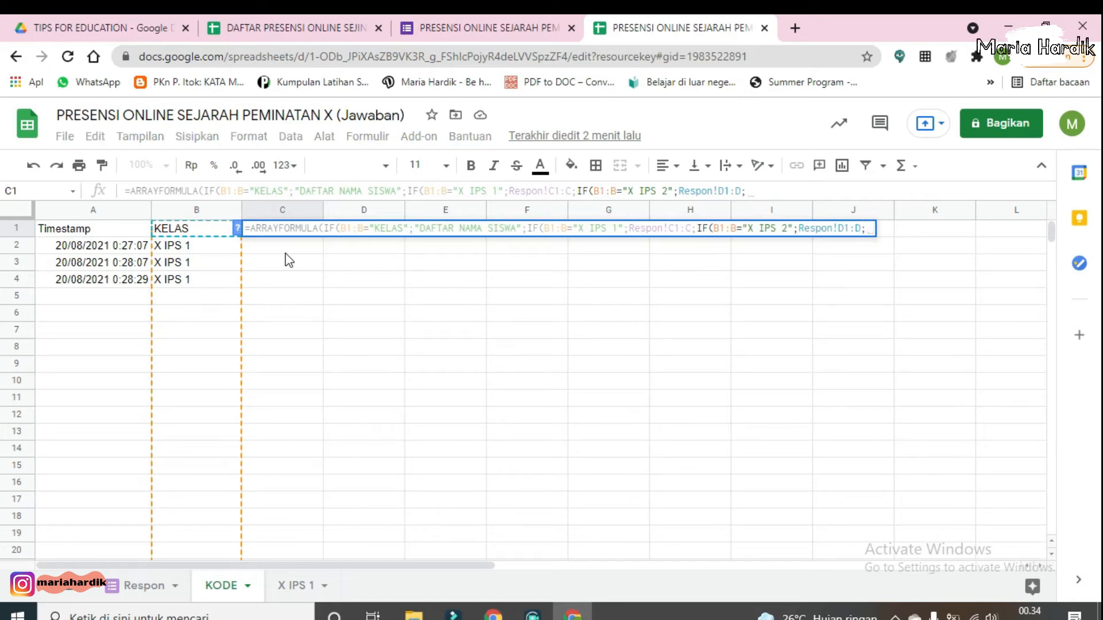
text(IF)
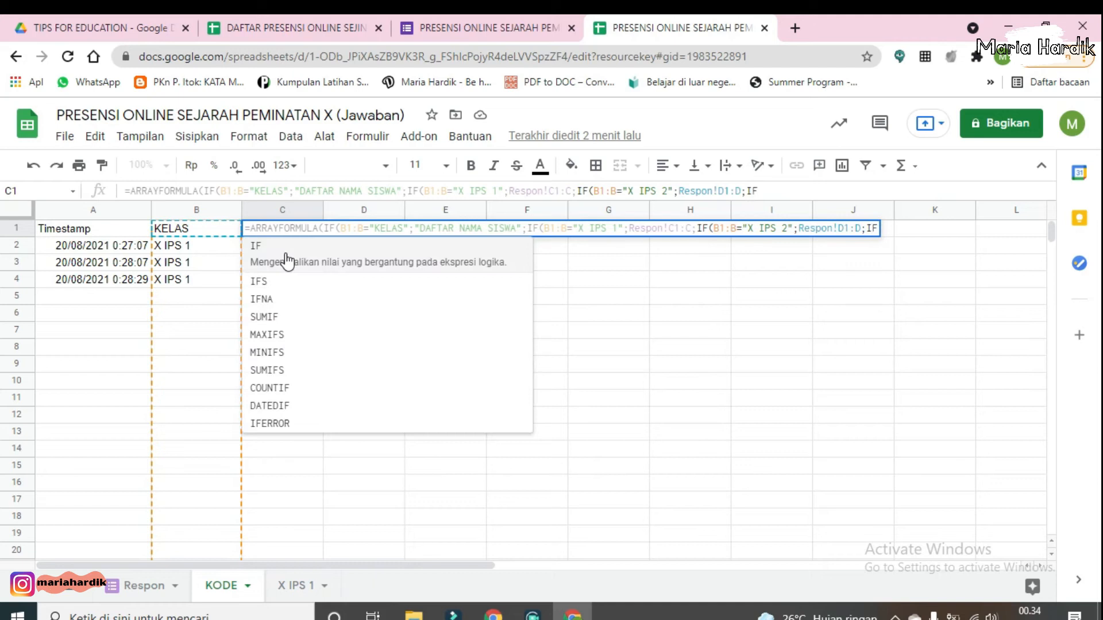
Step: Add a nested IF returning Respon!E1:E when B1:B equals "X IPS 3" in the C1 formula
click(287, 262)
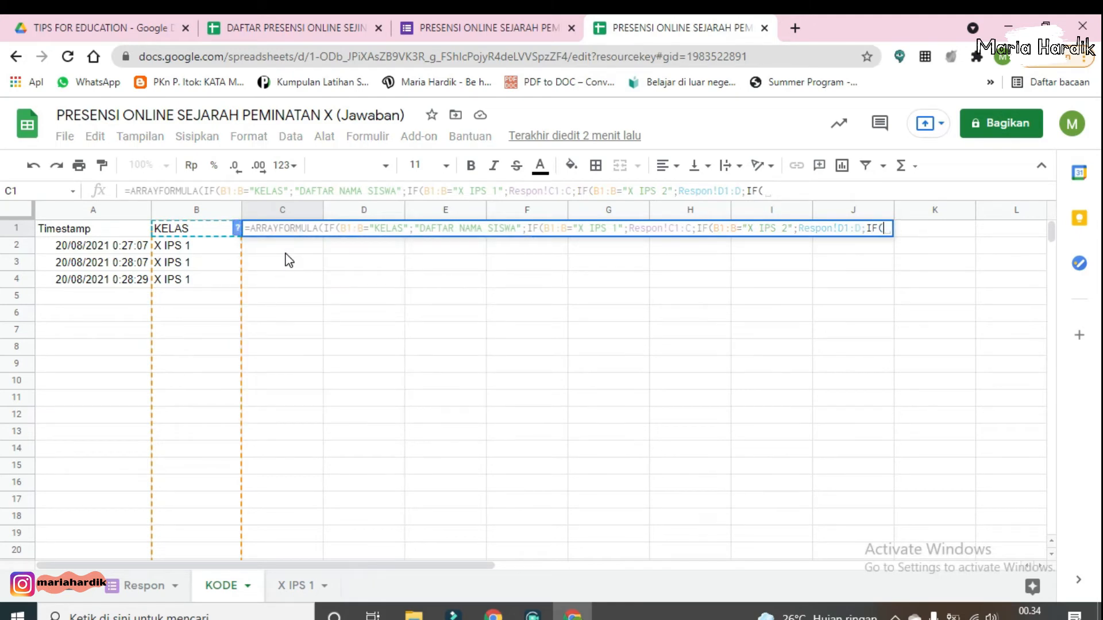
text(B1:B)
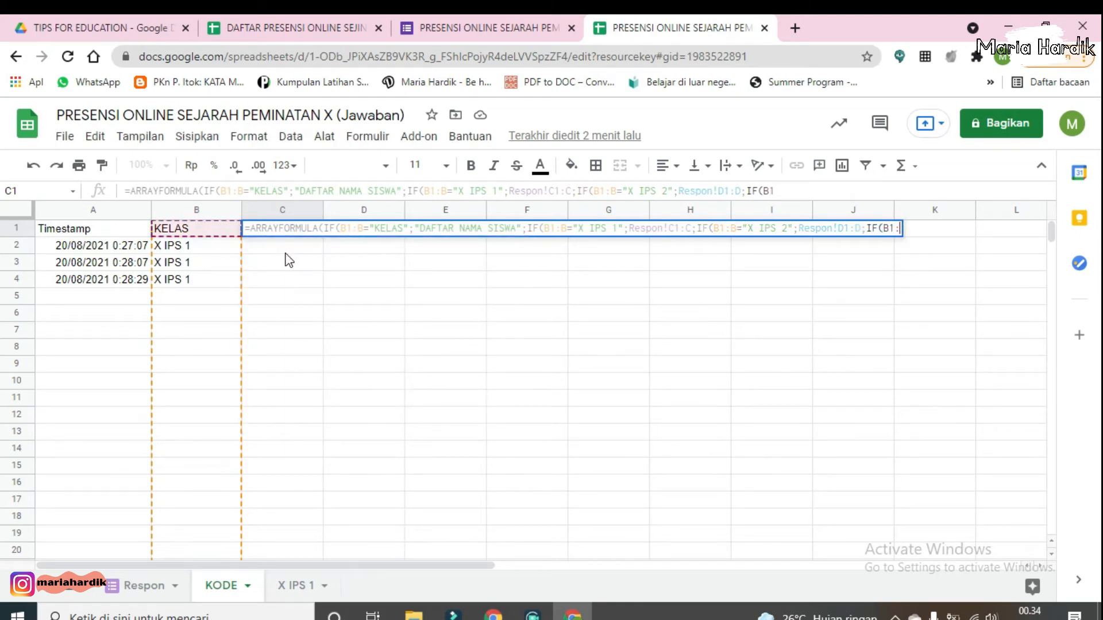
text(=")
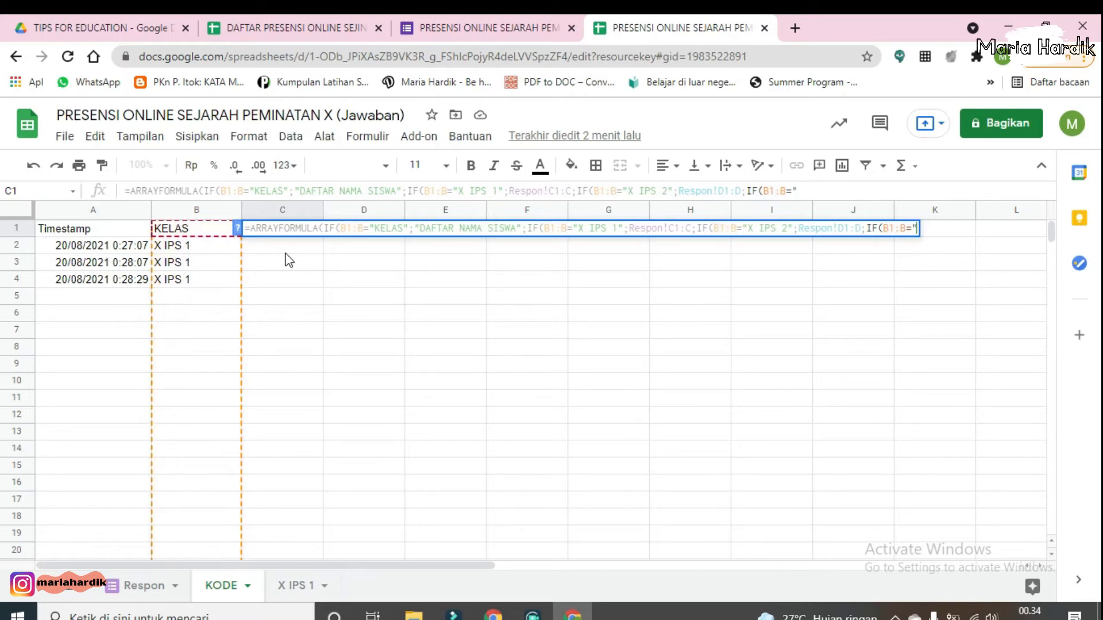
text(X IPS )
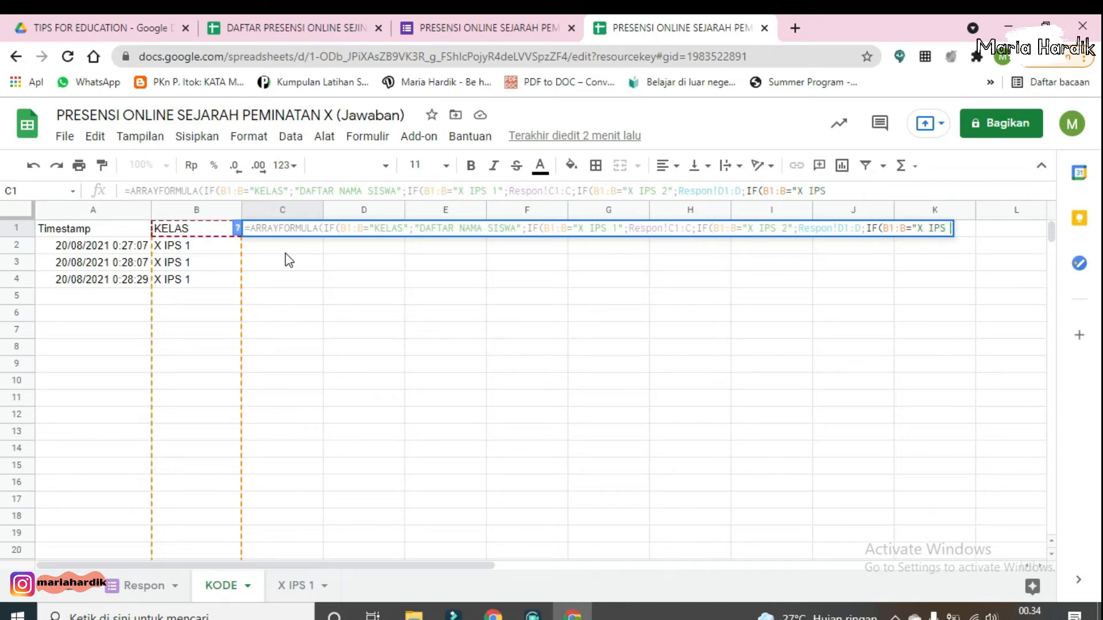
text(3)
text(")
text(;Re)
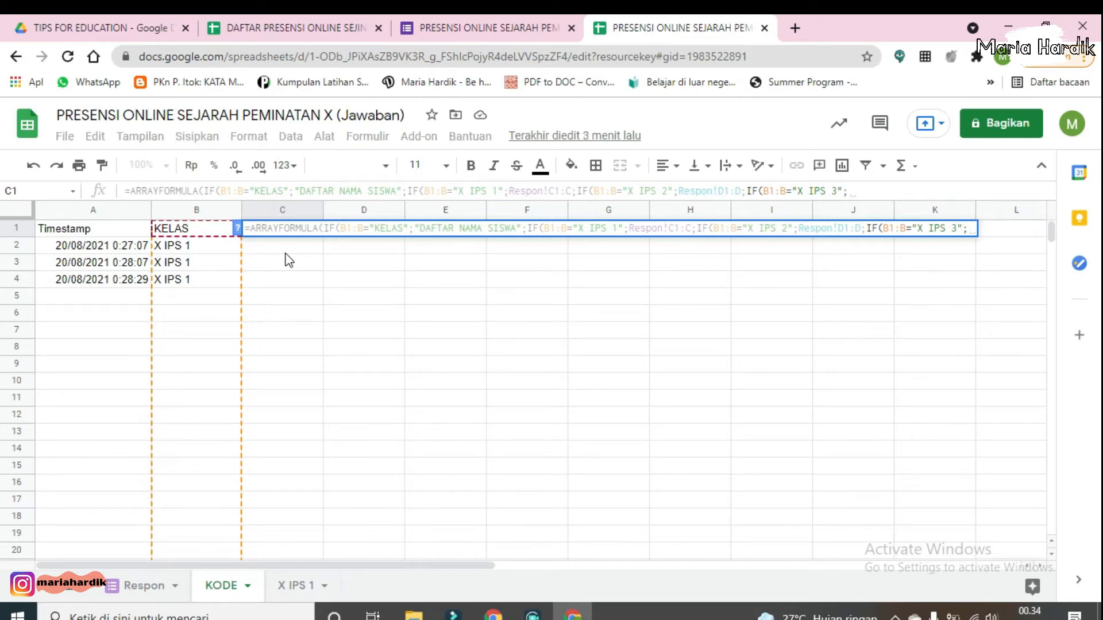
text(spon!)
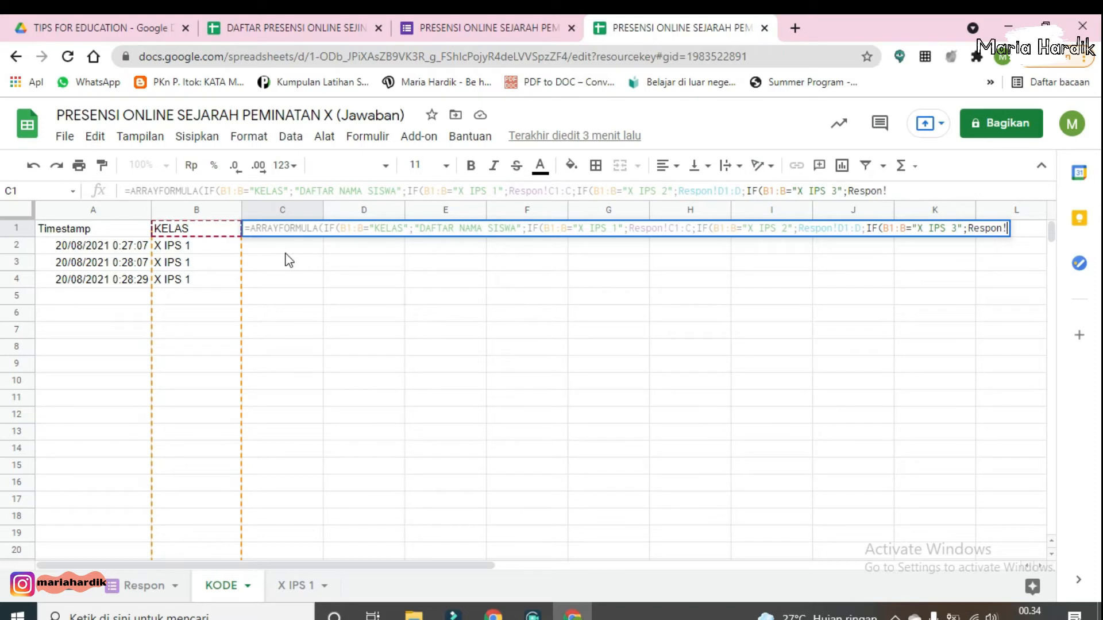
text(E1:E)
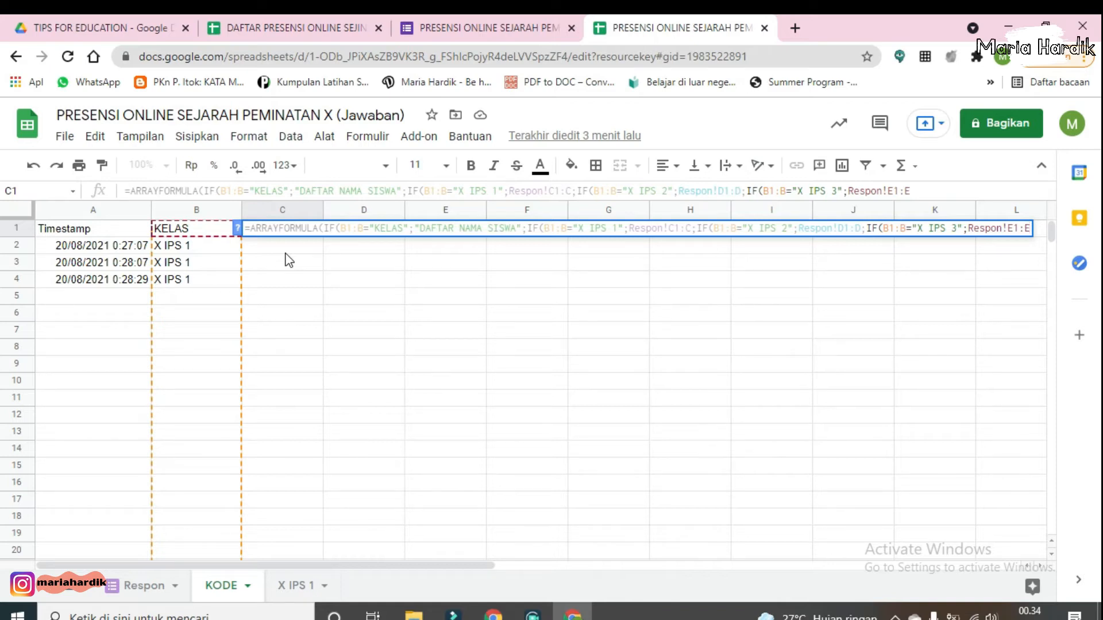
text(;)
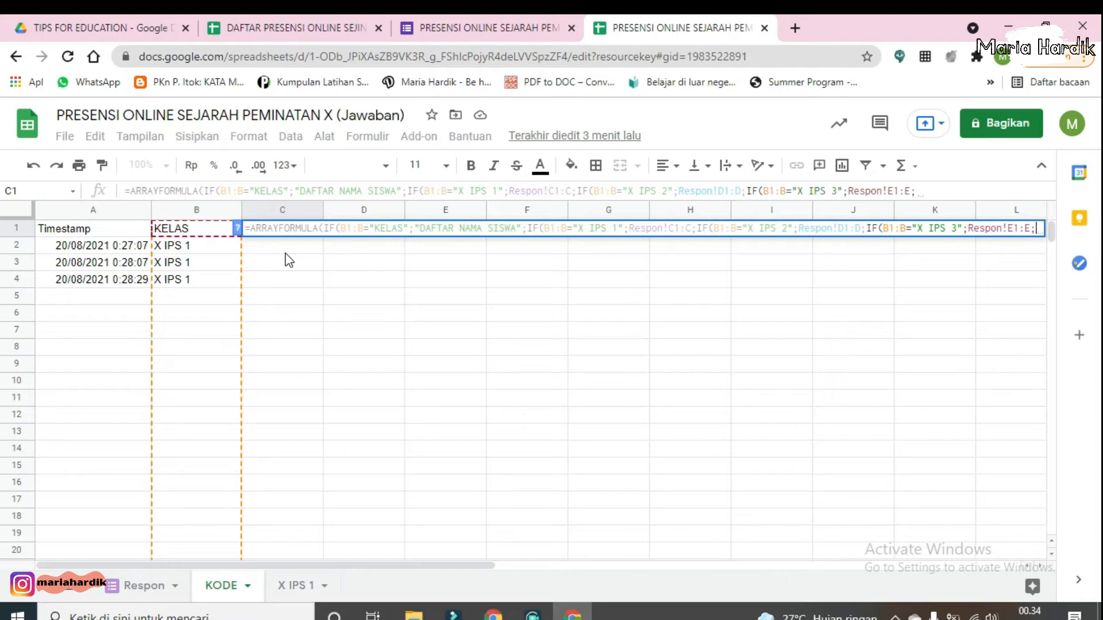
text("")
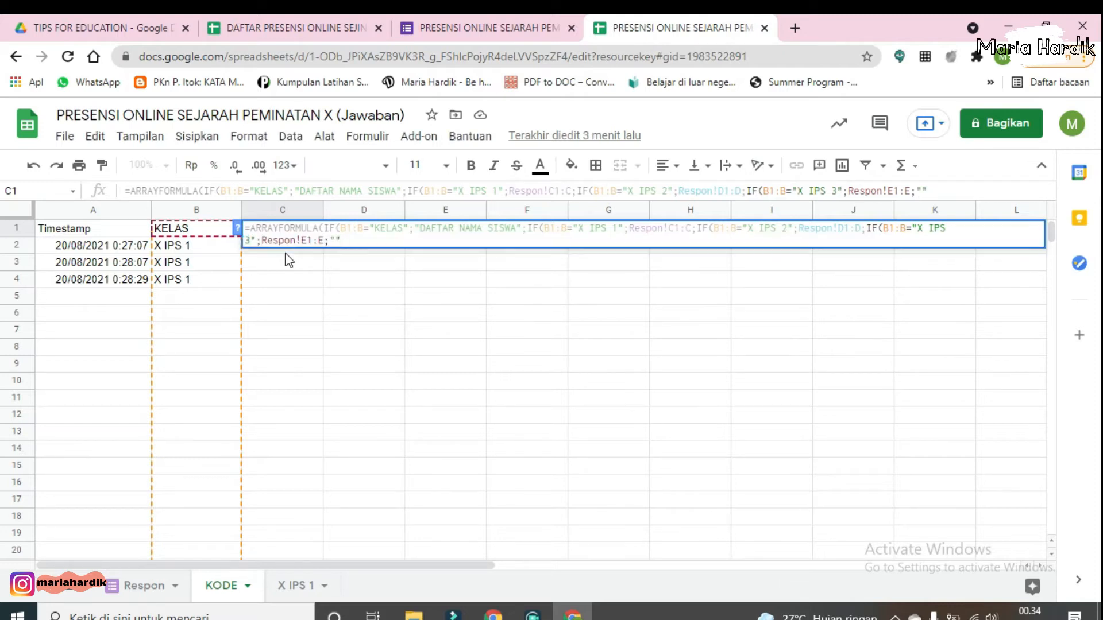
text())))))
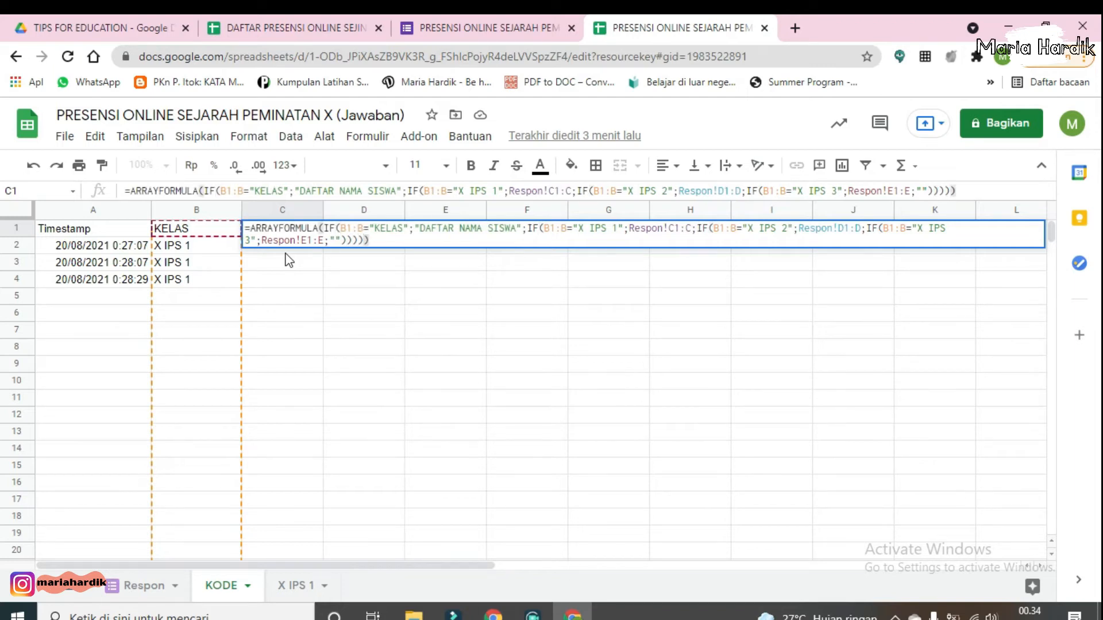
Step: Finish the C1 formula with "" as the final fallback, close all parentheses, confirm it, and widen column C
key(Return)
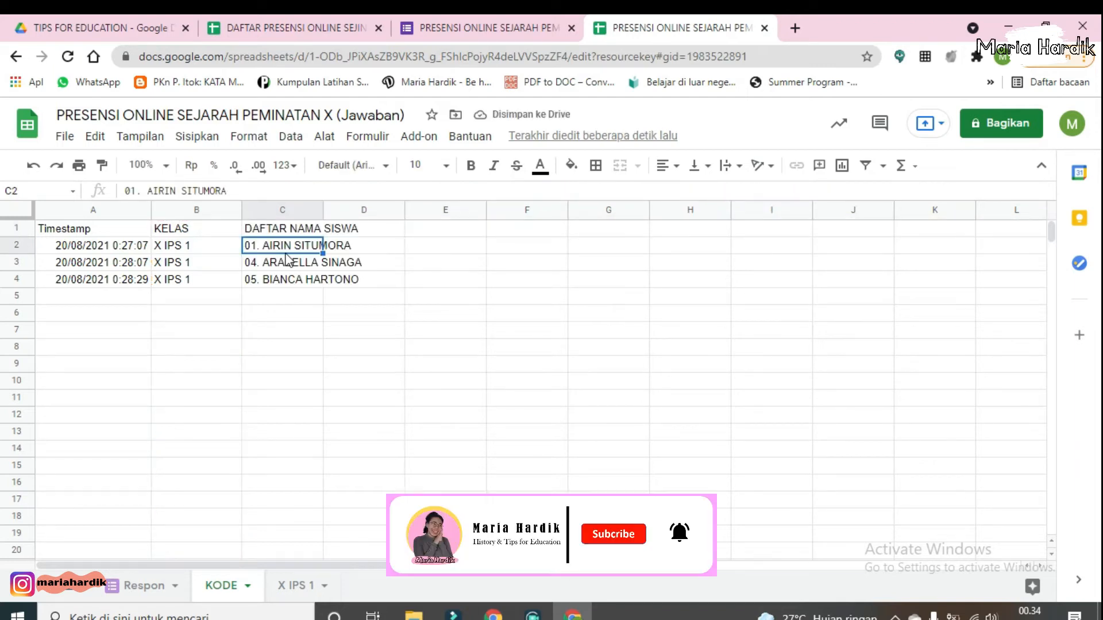
drag(336, 211, 395, 212)
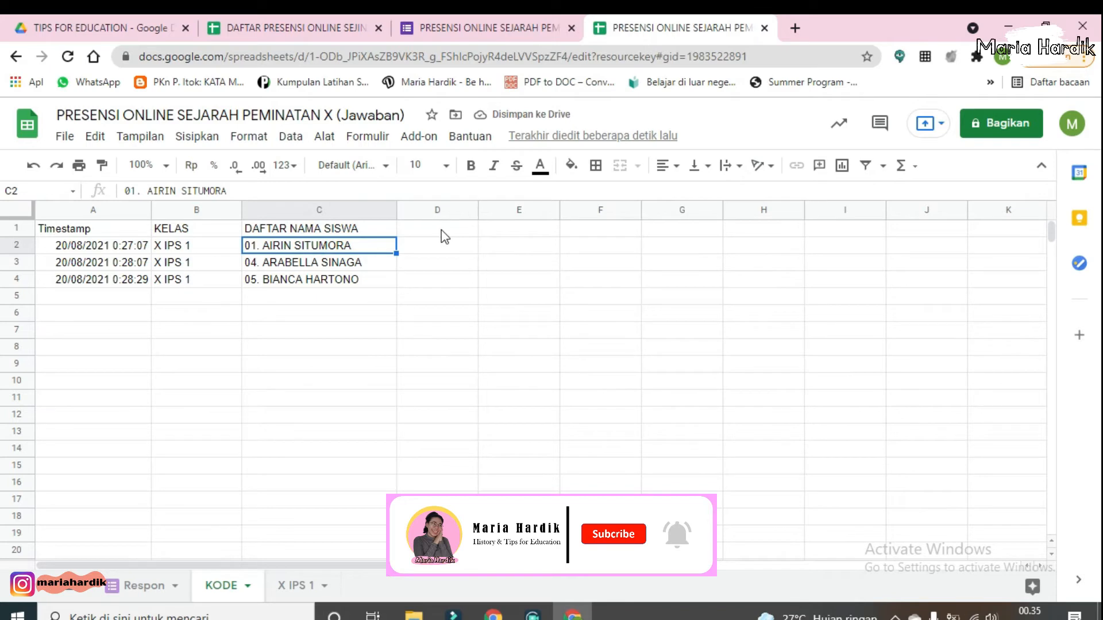
Step: In KODE cell D1, enter =ARRAYFORMULA(Respon!F1:F) to pull the attendance status column
click(443, 231)
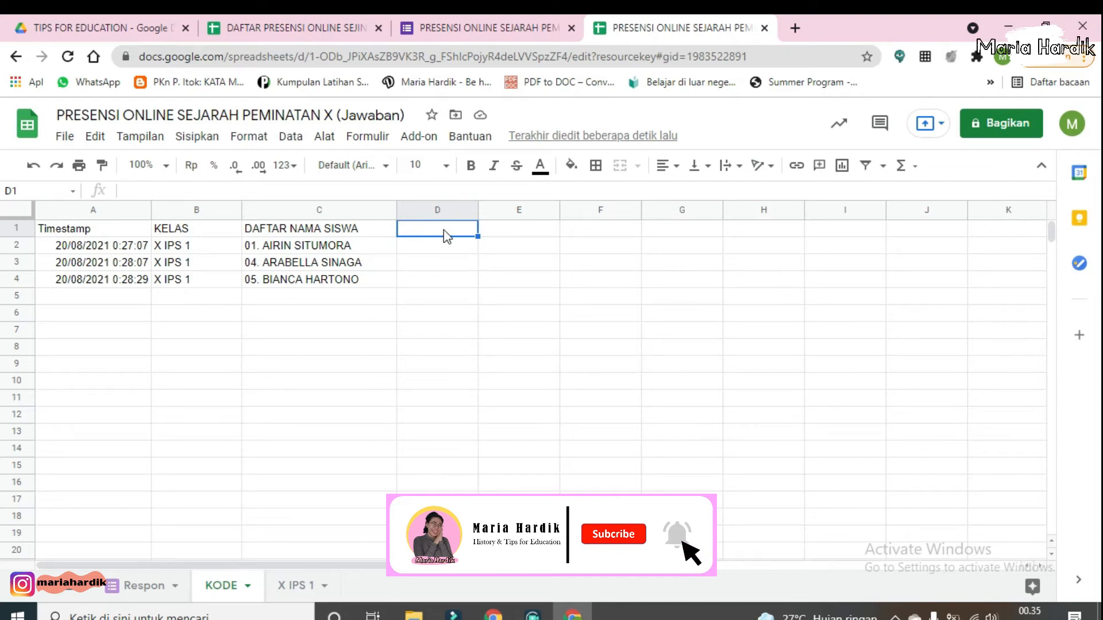
text(=)
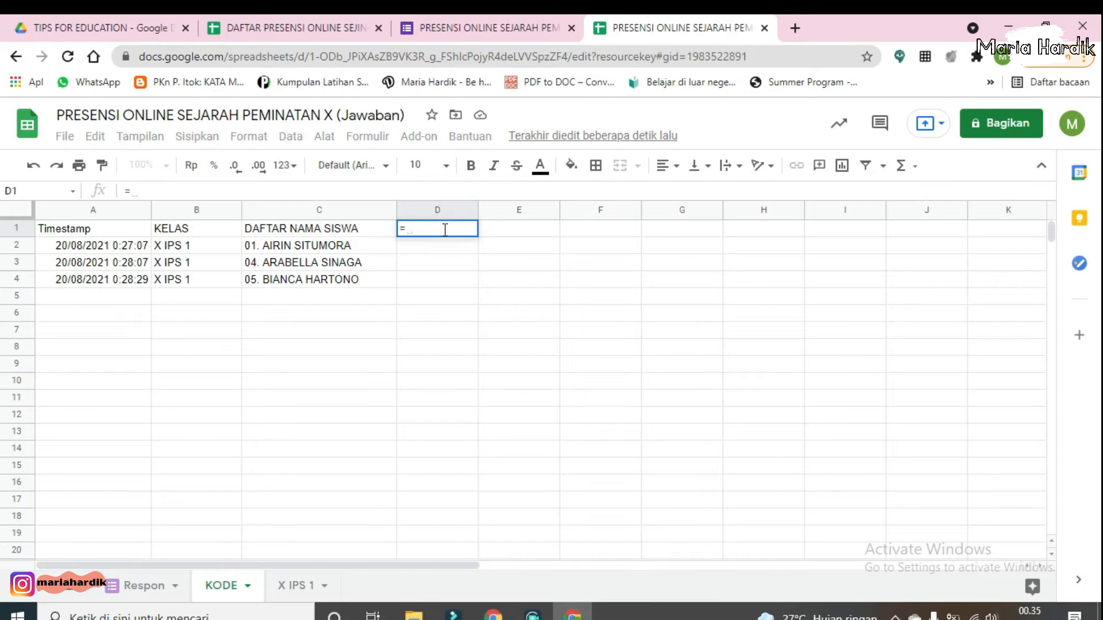
text(arr)
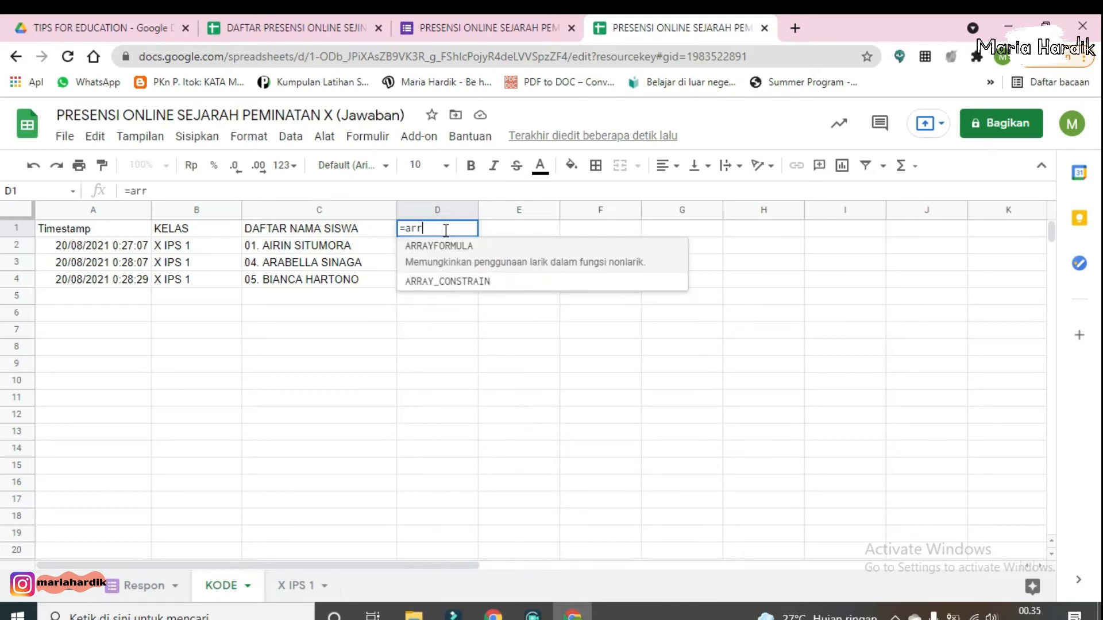
click(453, 256)
text(Res)
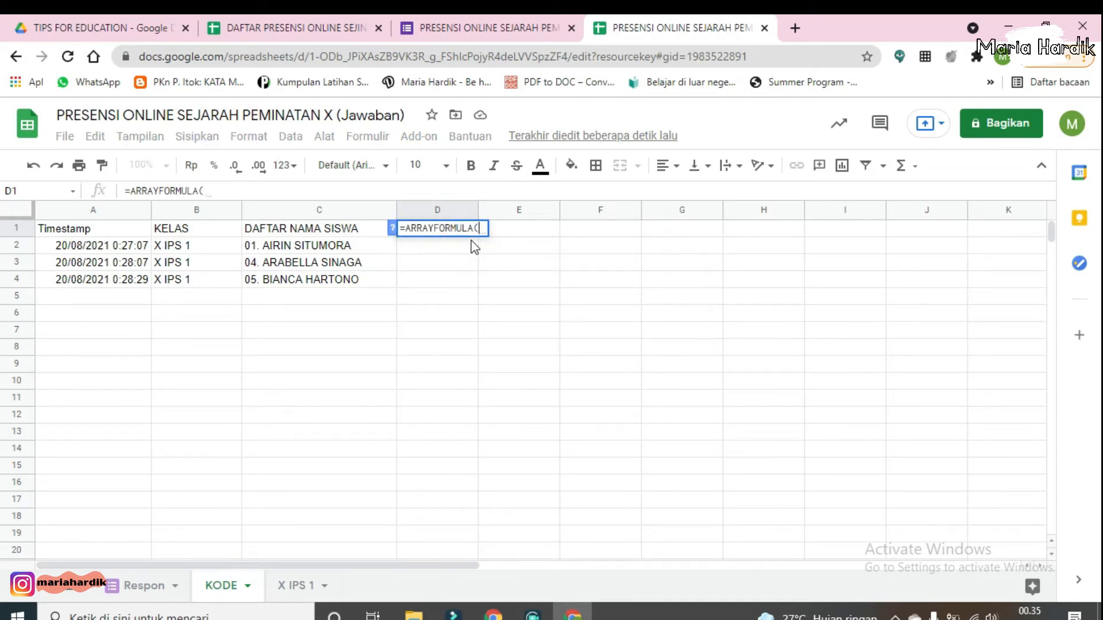
text(pon)
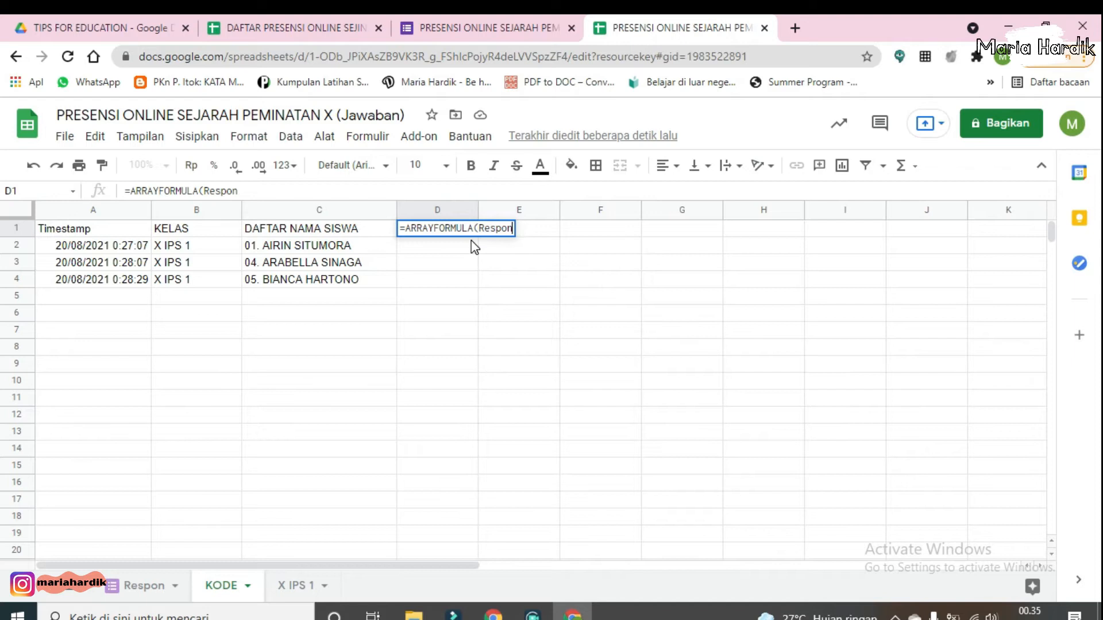
text(F)
key(BackSpace)
text(!F1:F)
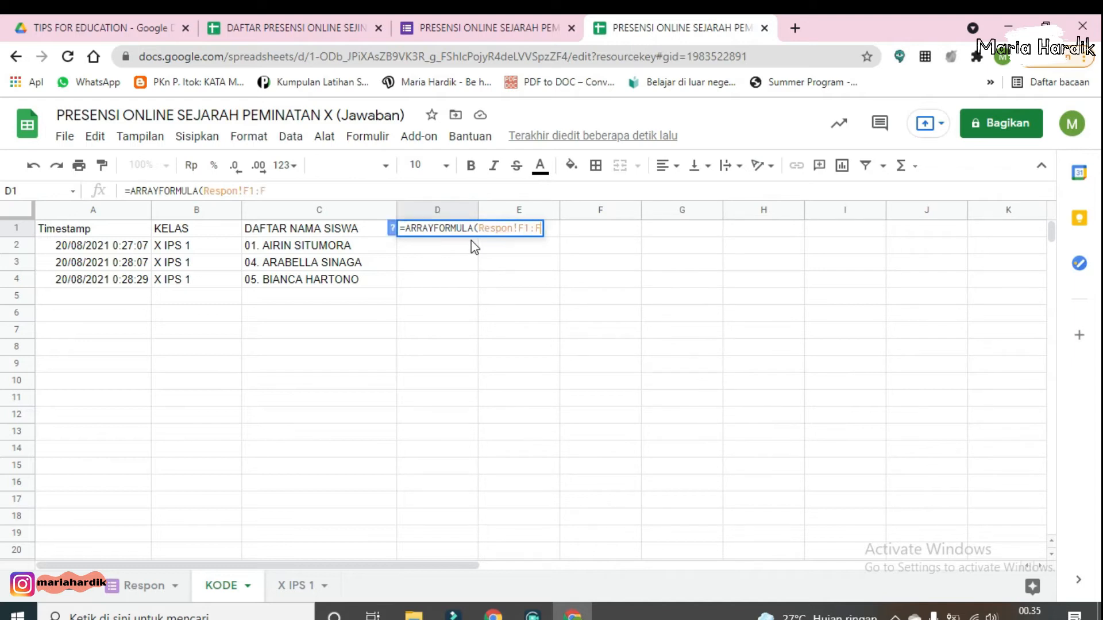
text())
key(Return)
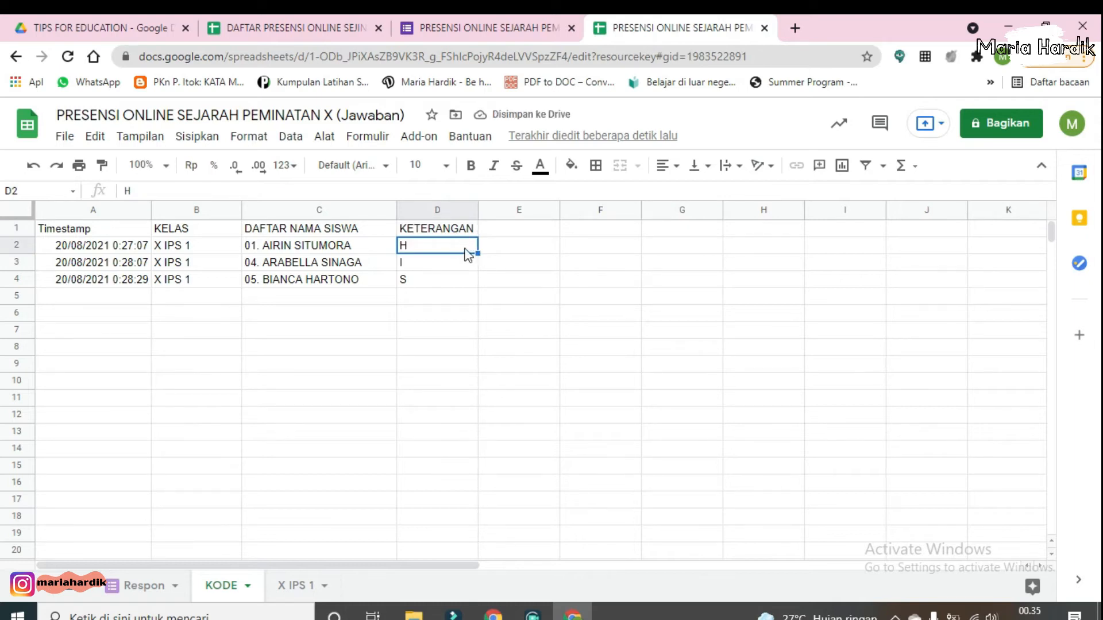
Step: Insert an empty column to the left of the KETERANGAN column
click(476, 214)
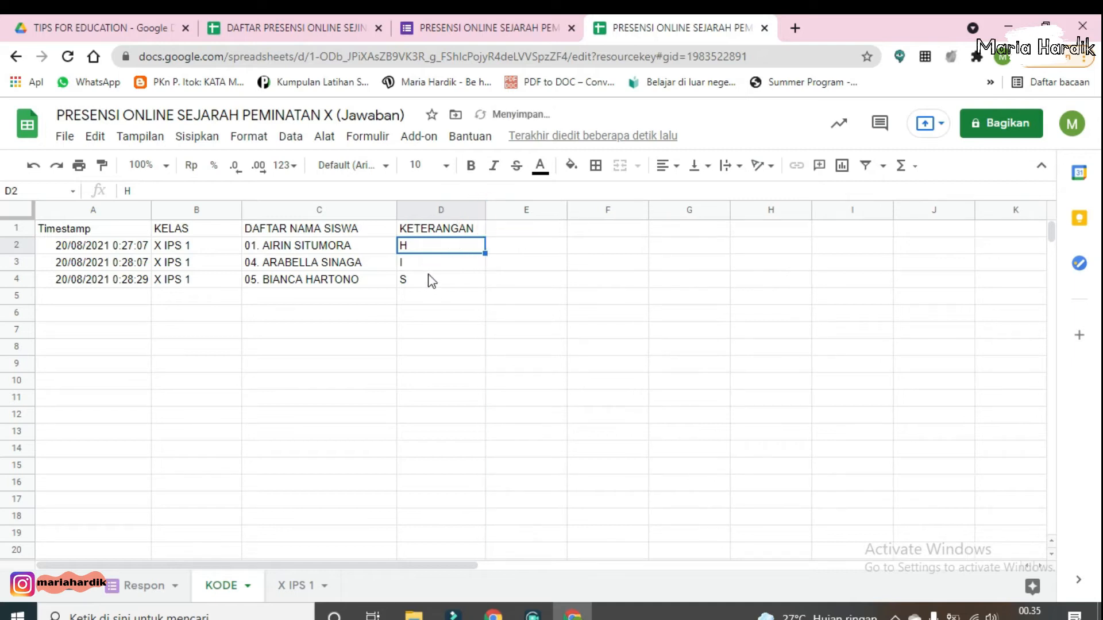
click(476, 211)
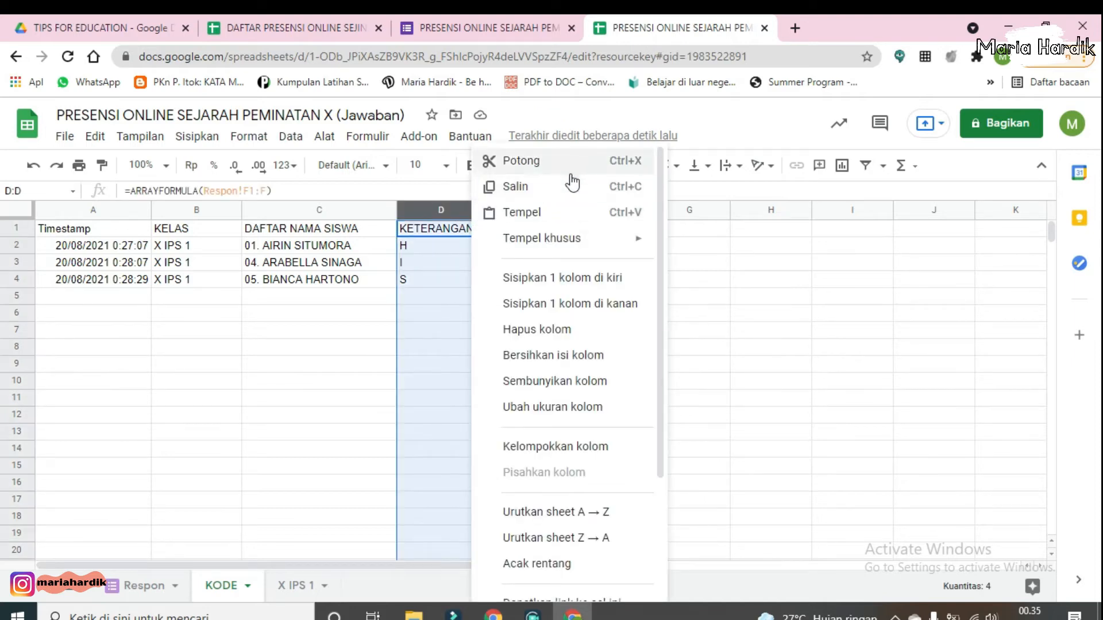
click(585, 270)
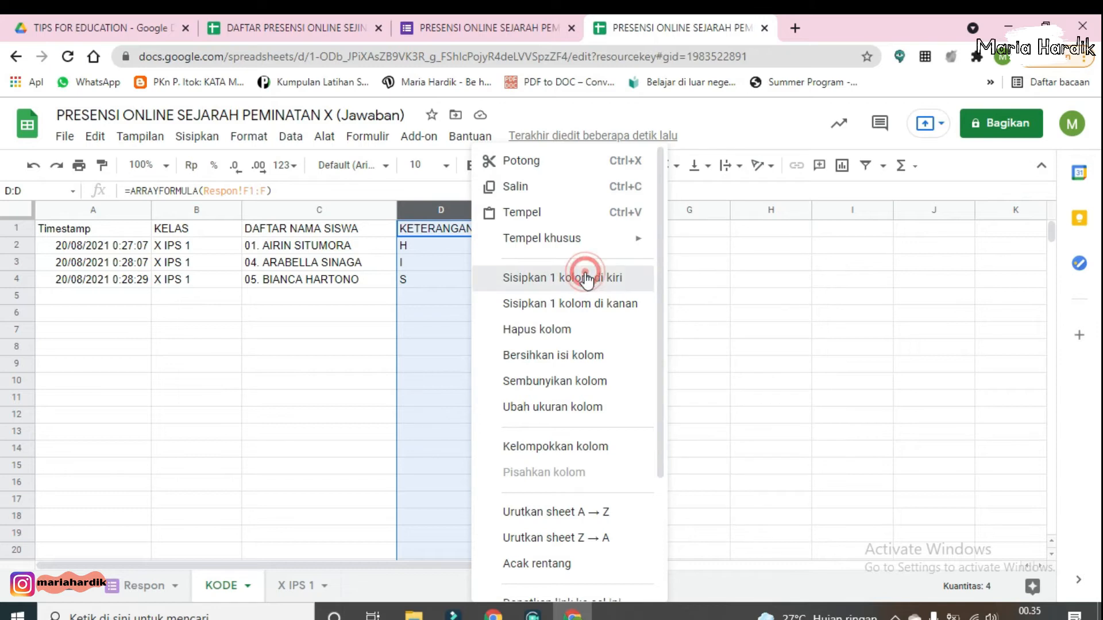
click(452, 237)
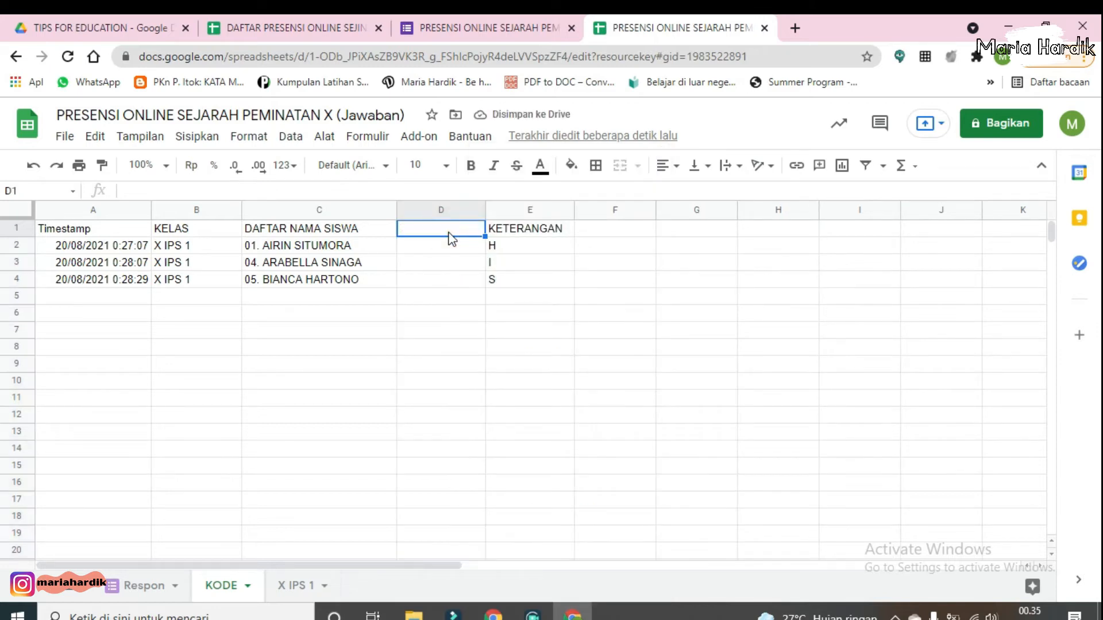
click(178, 232)
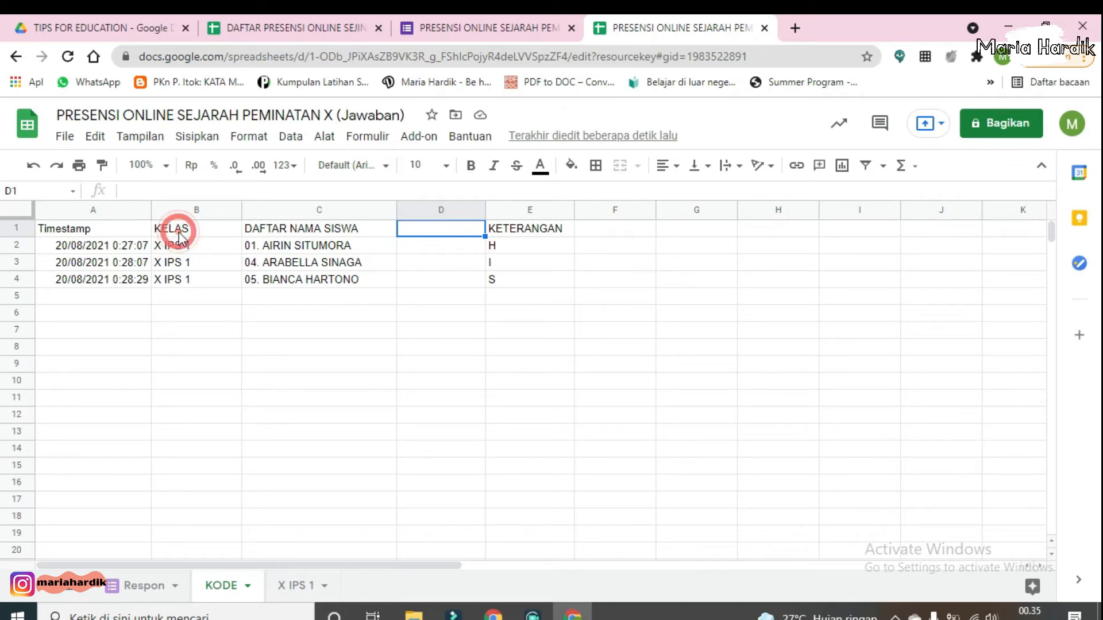
click(283, 231)
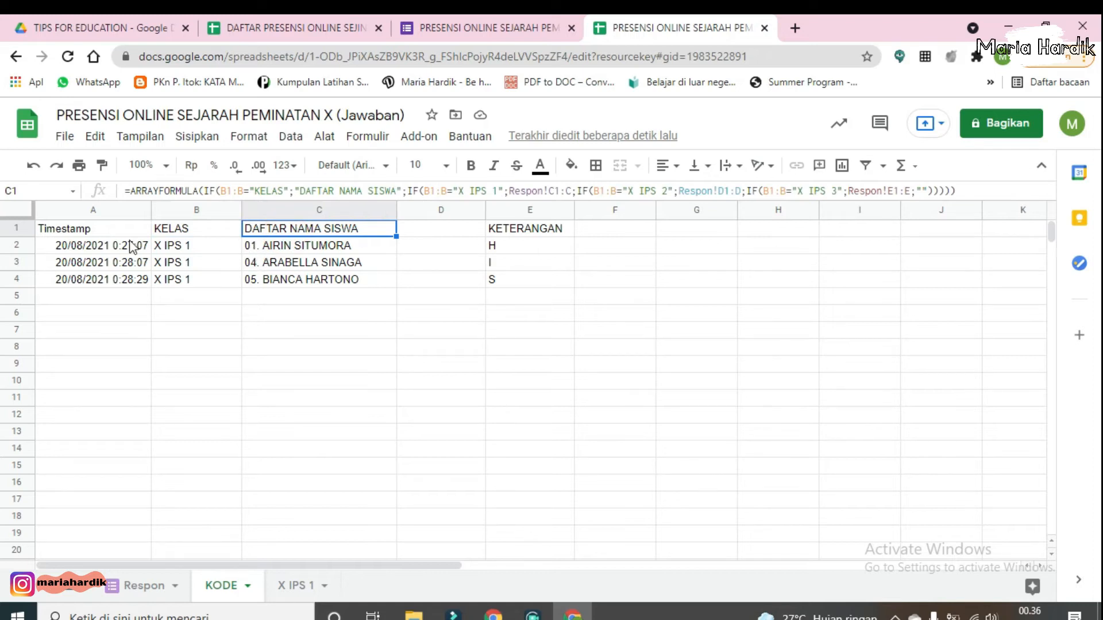
click(78, 251)
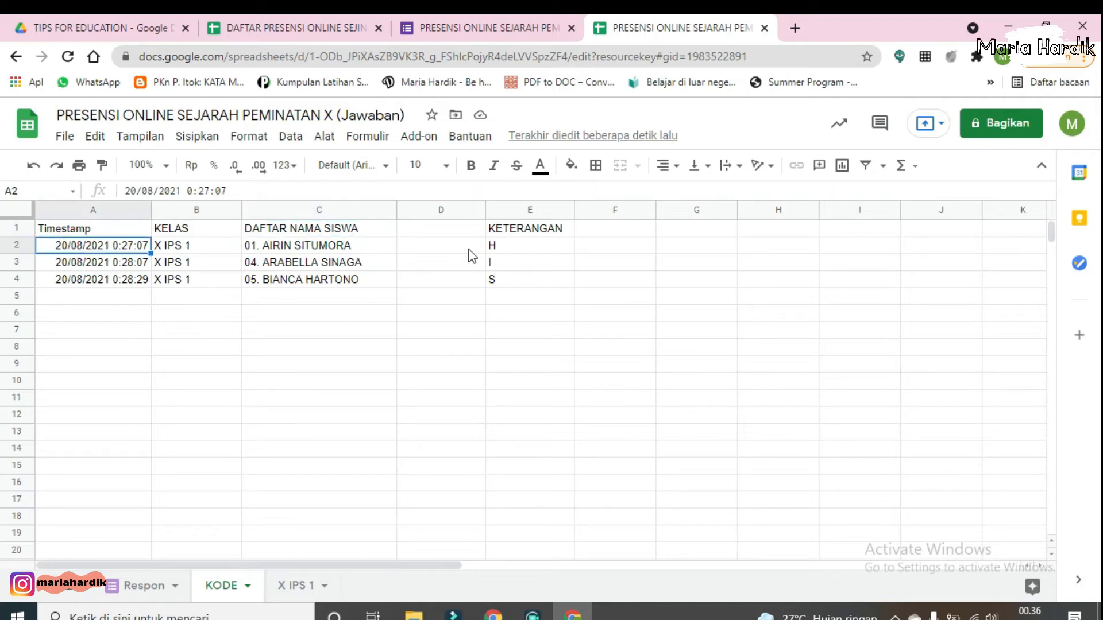
click(458, 235)
Step: In KODE cell D1, start an ARRAYFORMULA with an IF testing whether C1:C equals "DAFTAR NAMA SISWA"
click(344, 191)
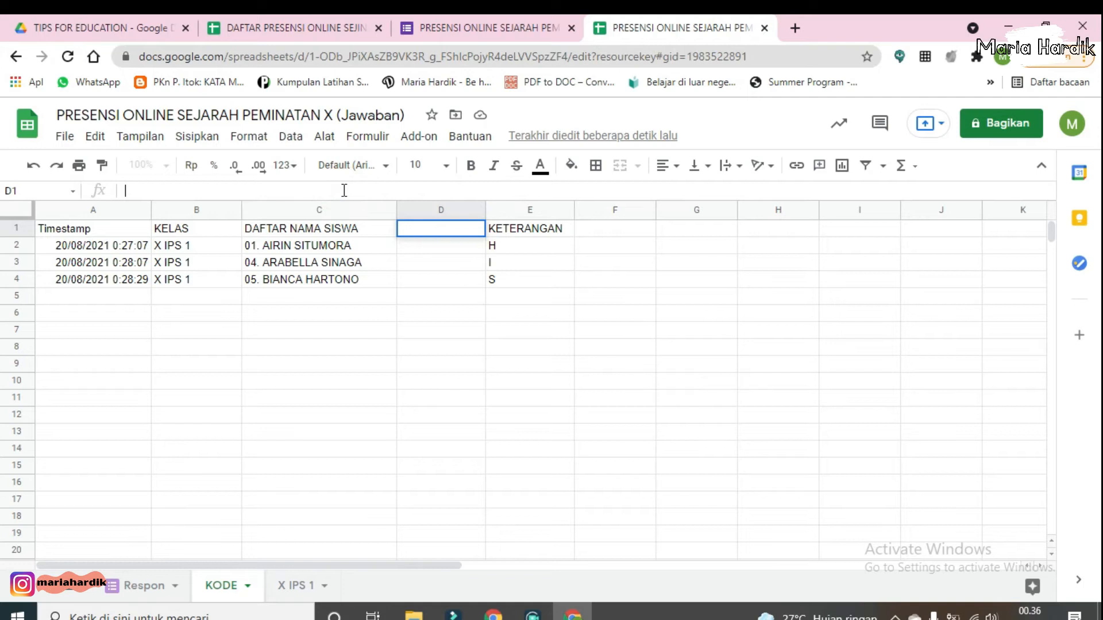
text(=)
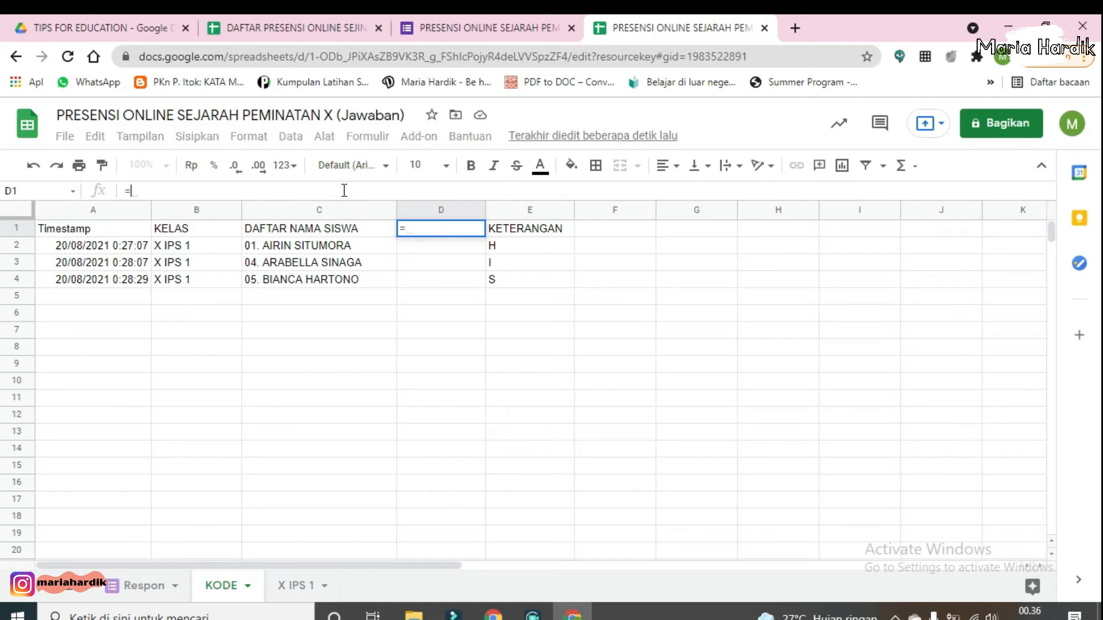
text(arr)
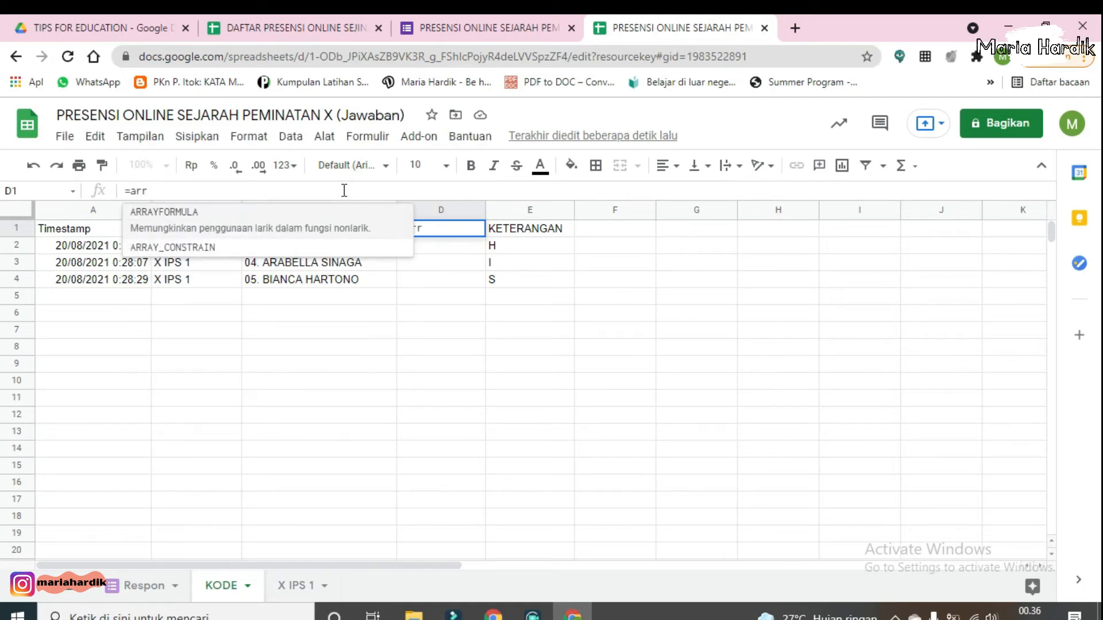
click(347, 227)
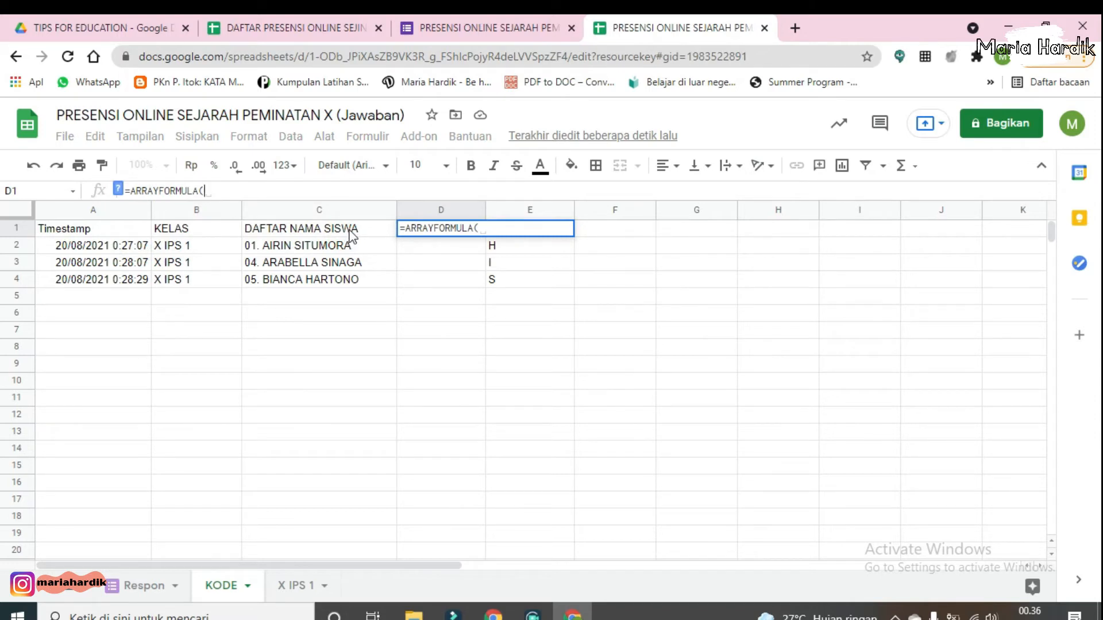
text(if)
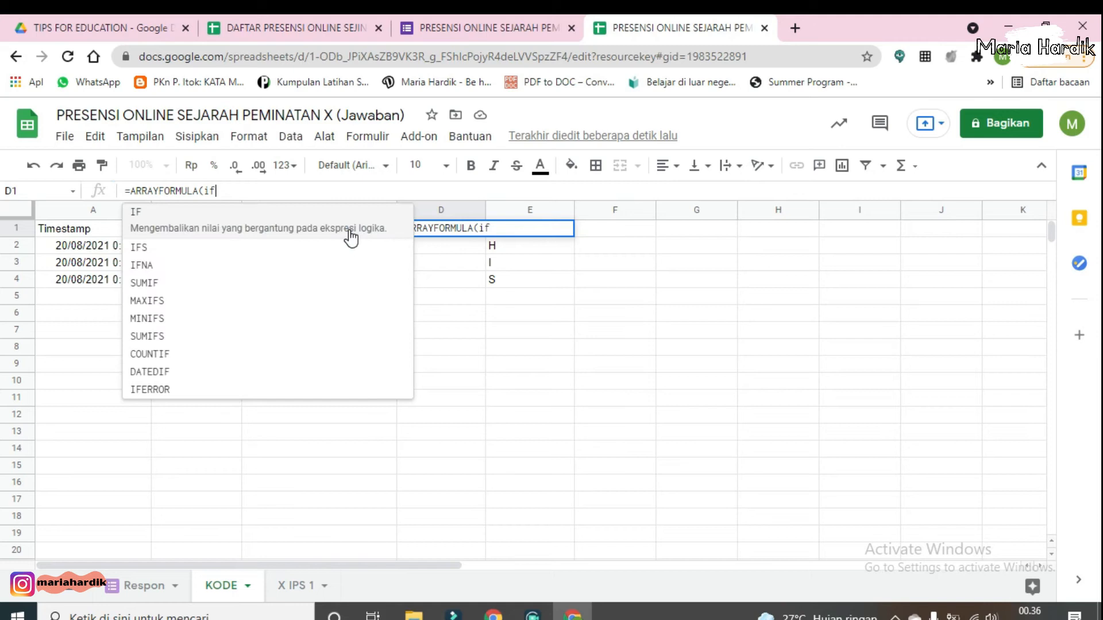
click(351, 235)
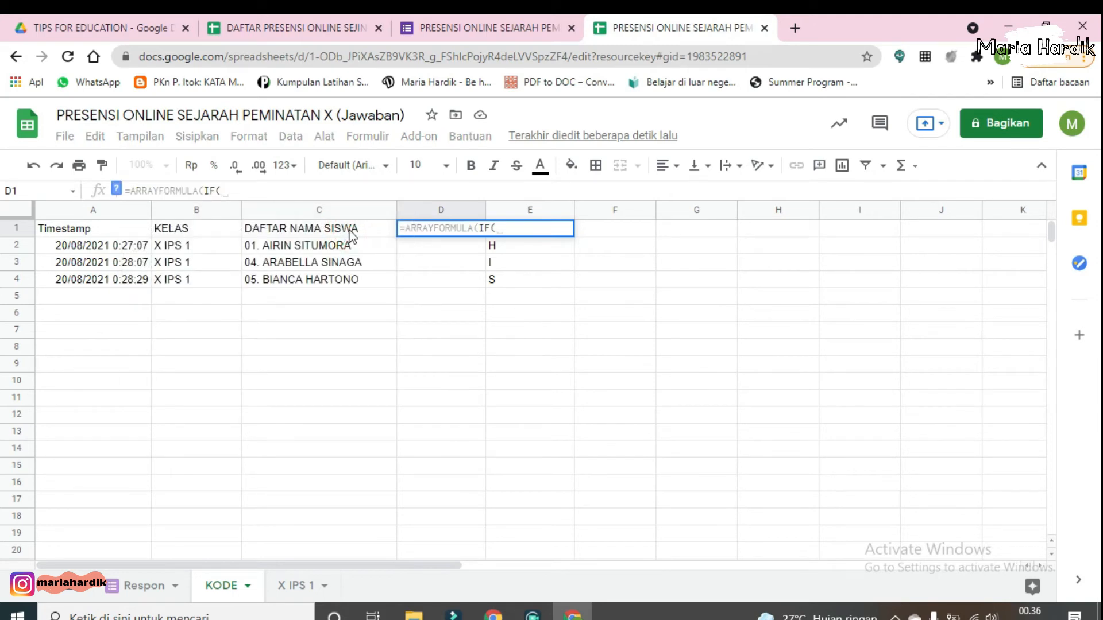
text(C)
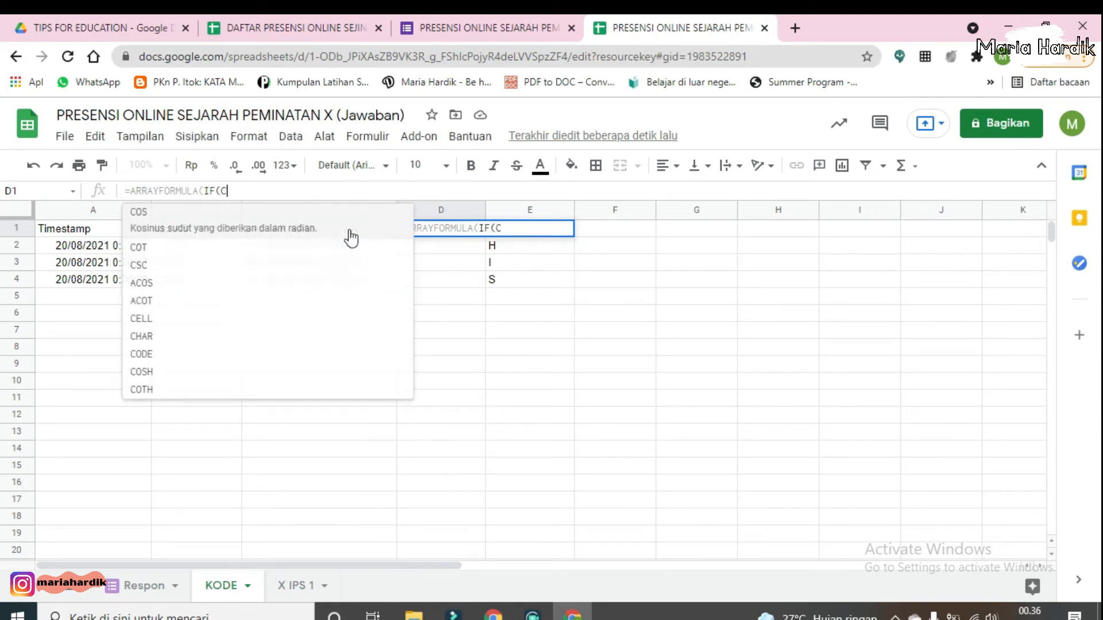
text(1:)
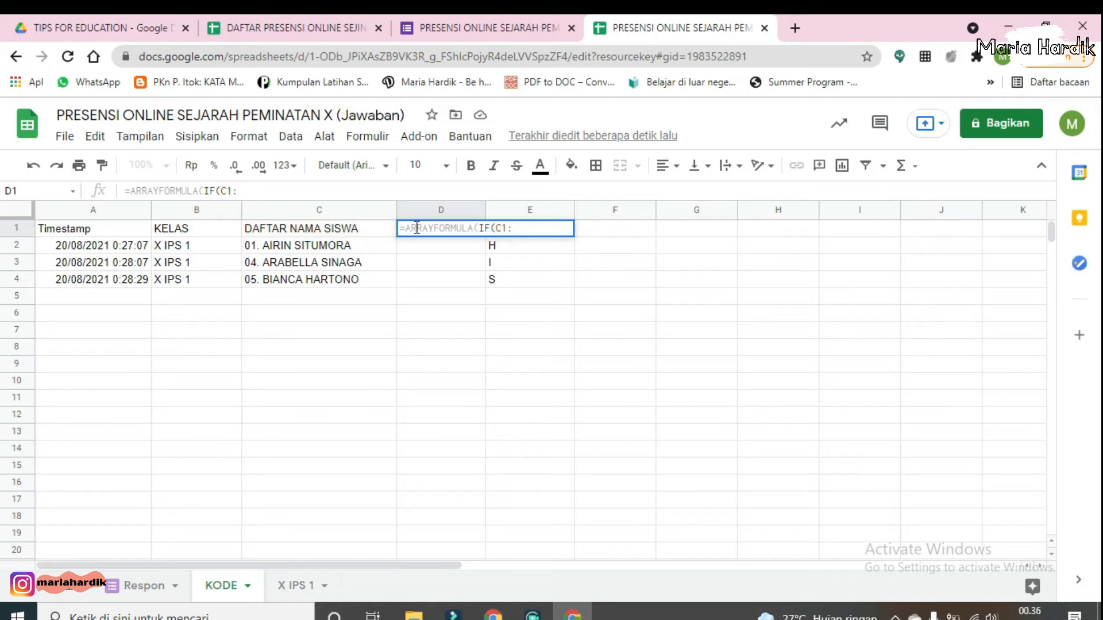
text(C)
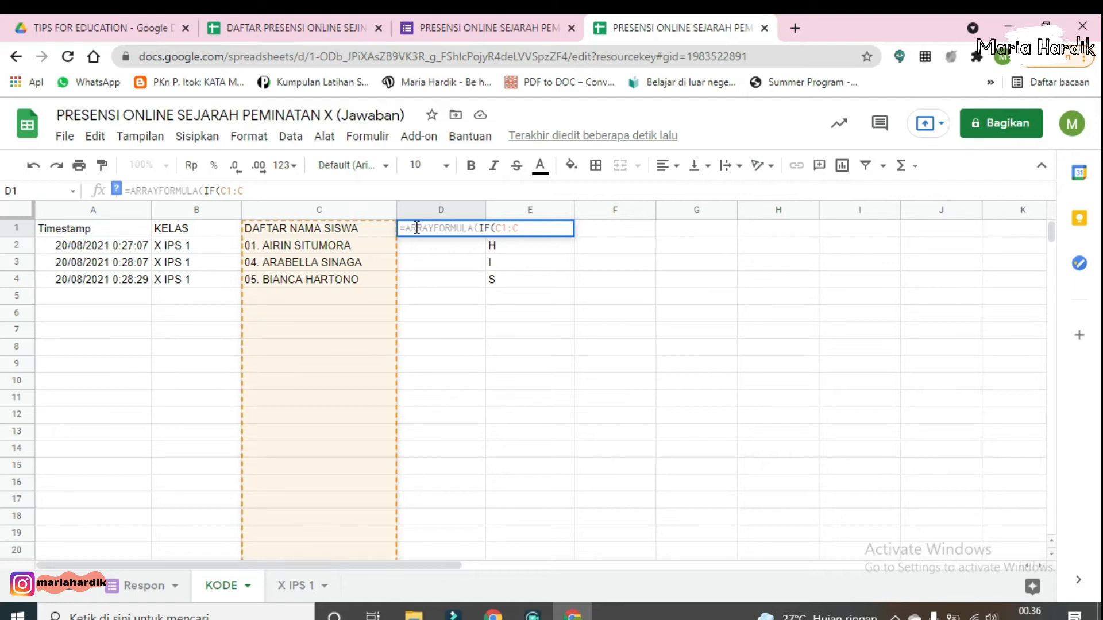
text(=)
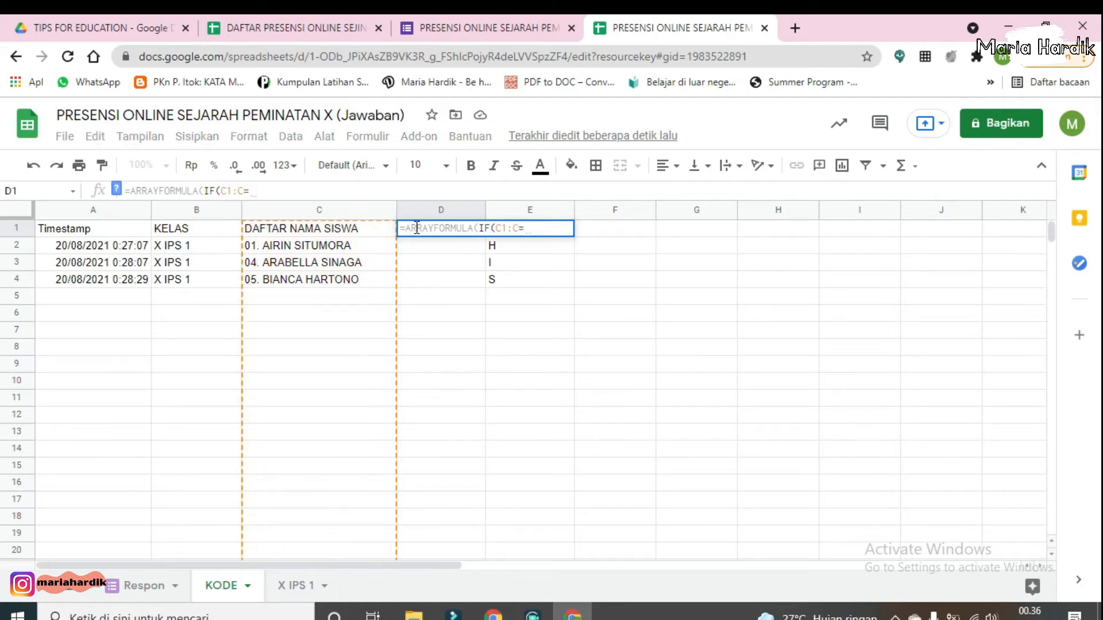
text("DAFTAR )
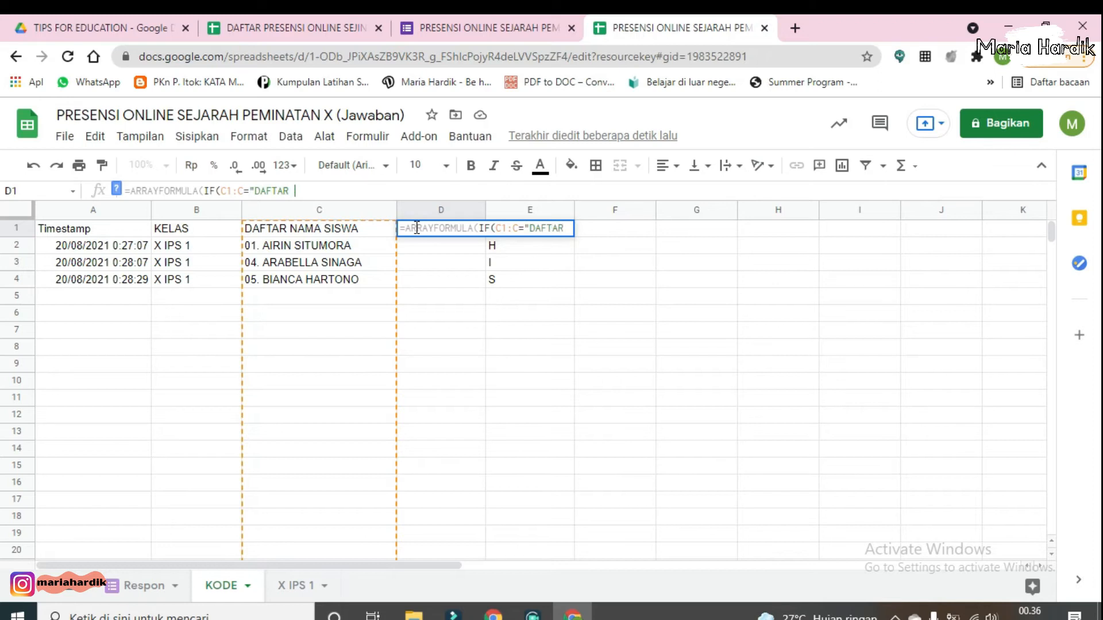
text(NAMA SISWA)
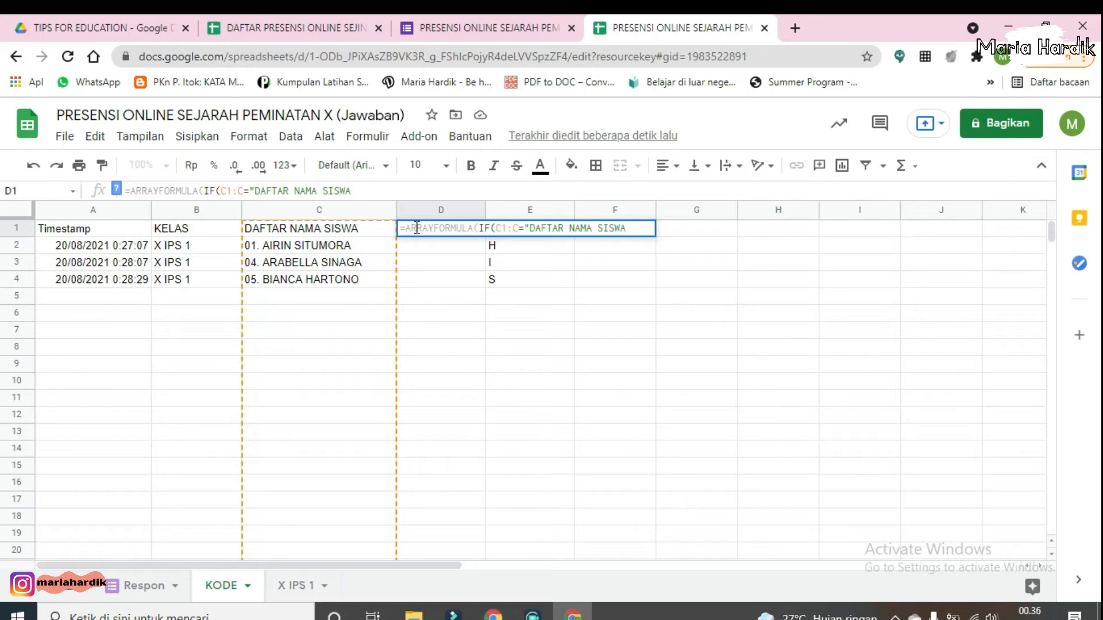
text(";)
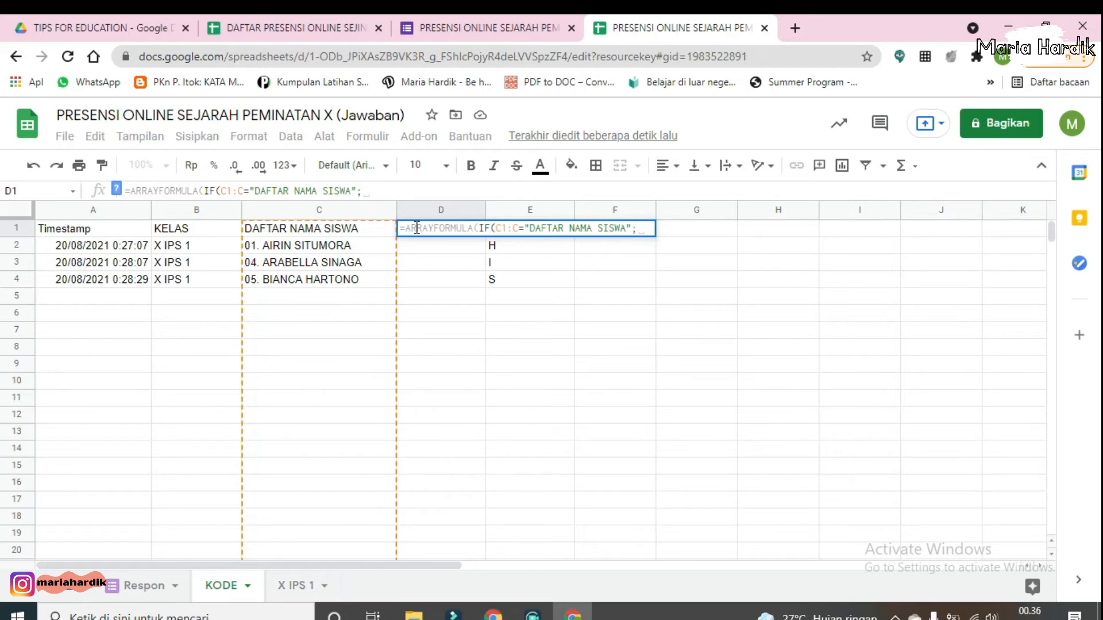
text("KO)
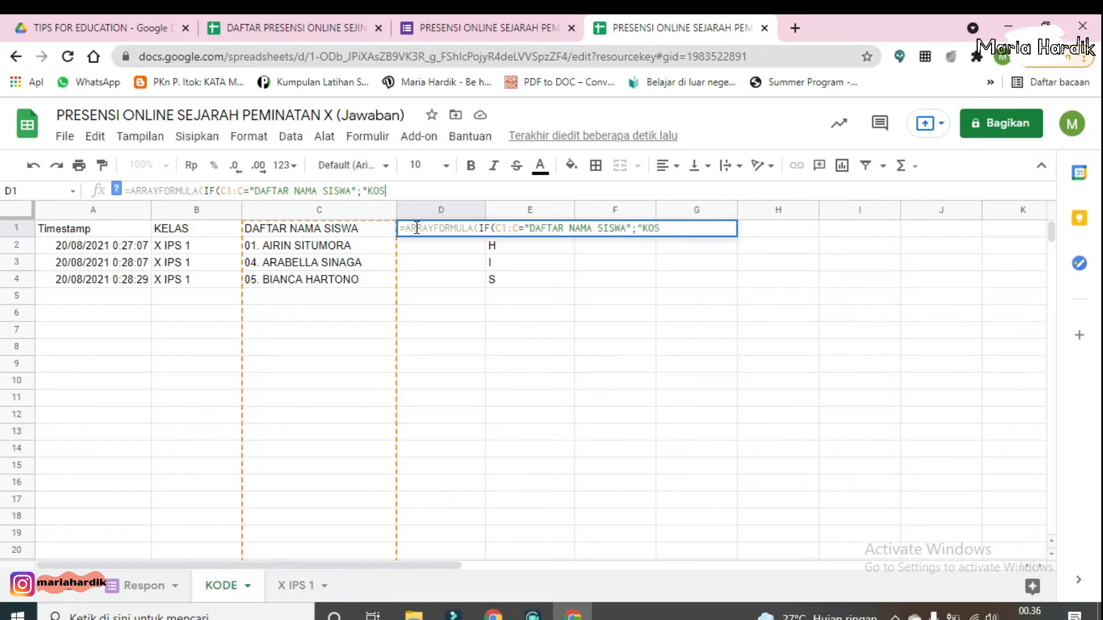
text(DE SISWA:)
Step: Make the IF return "KODE SISWA" as the header value when the test is true
click(704, 228)
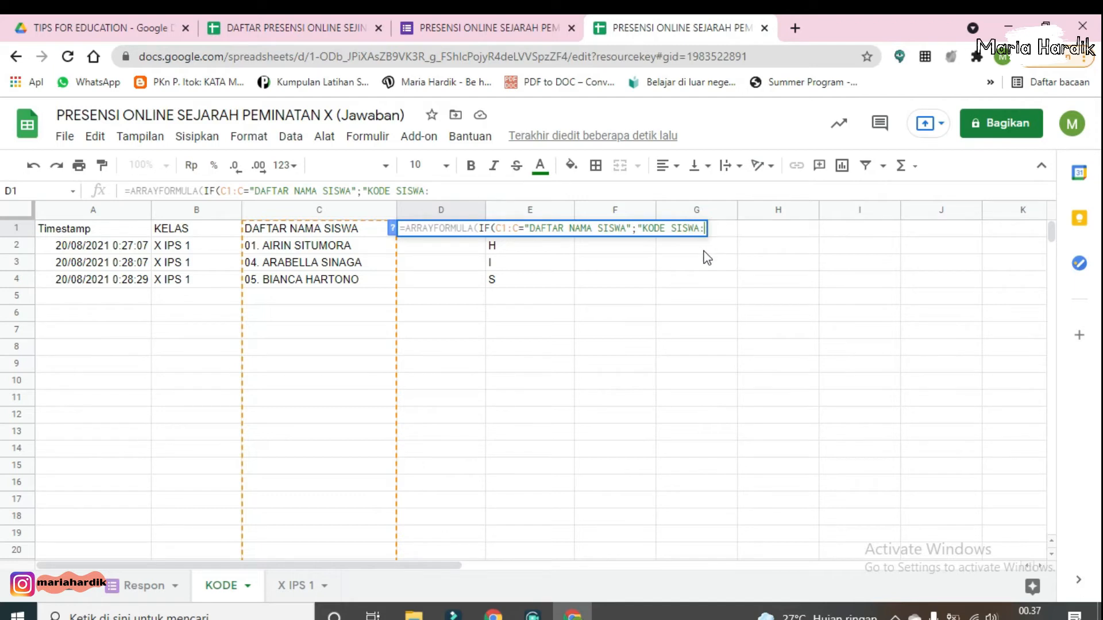
key(BackSpace)
text(";)
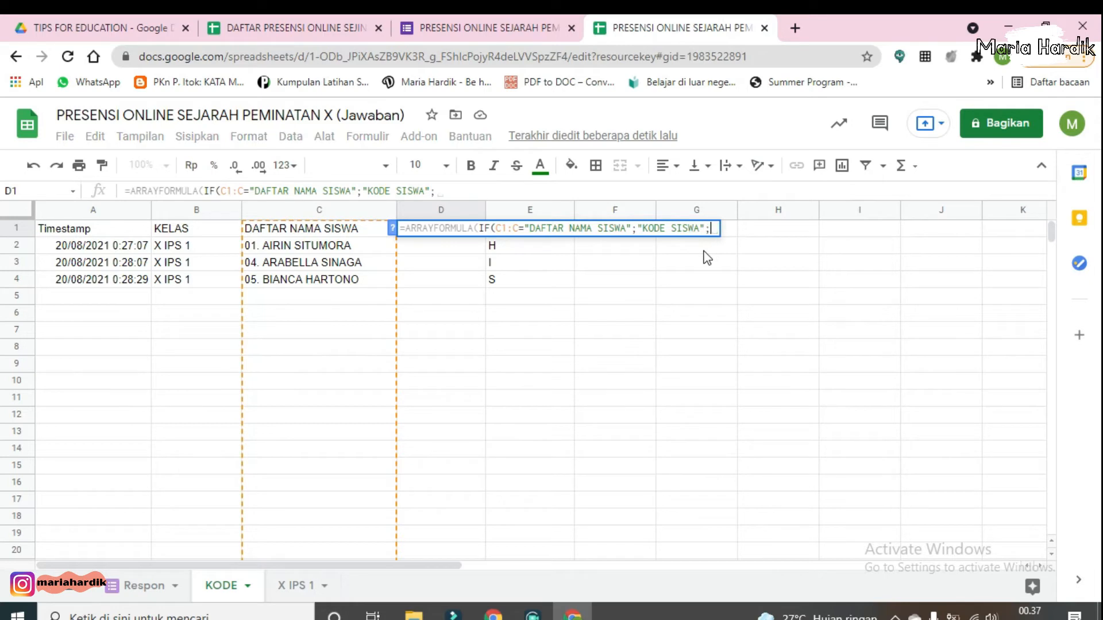
text(IF)
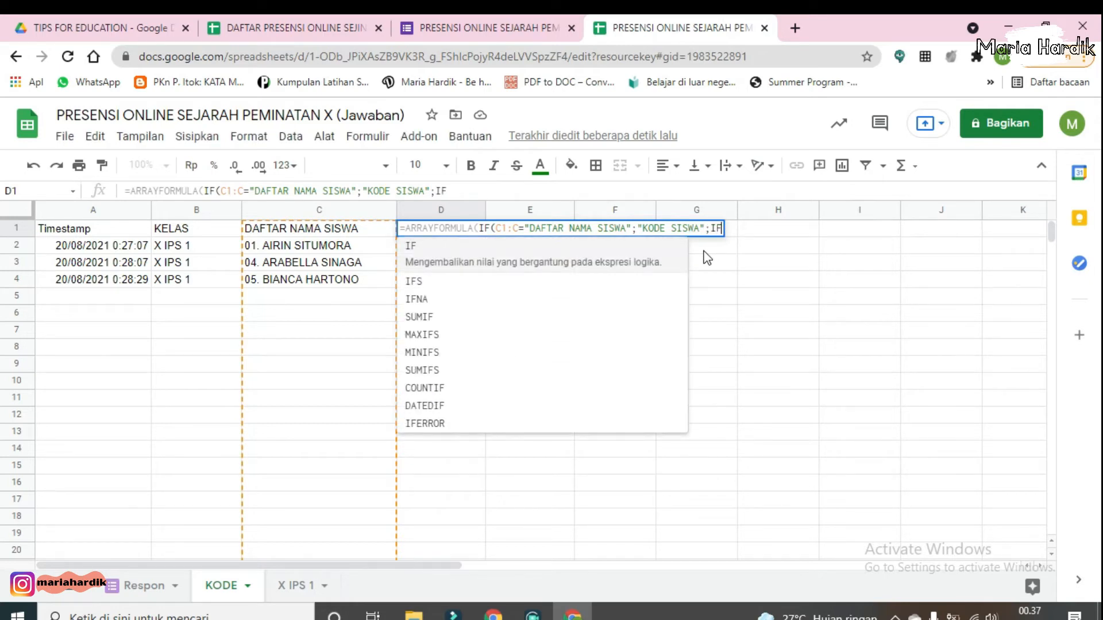
text((C!)
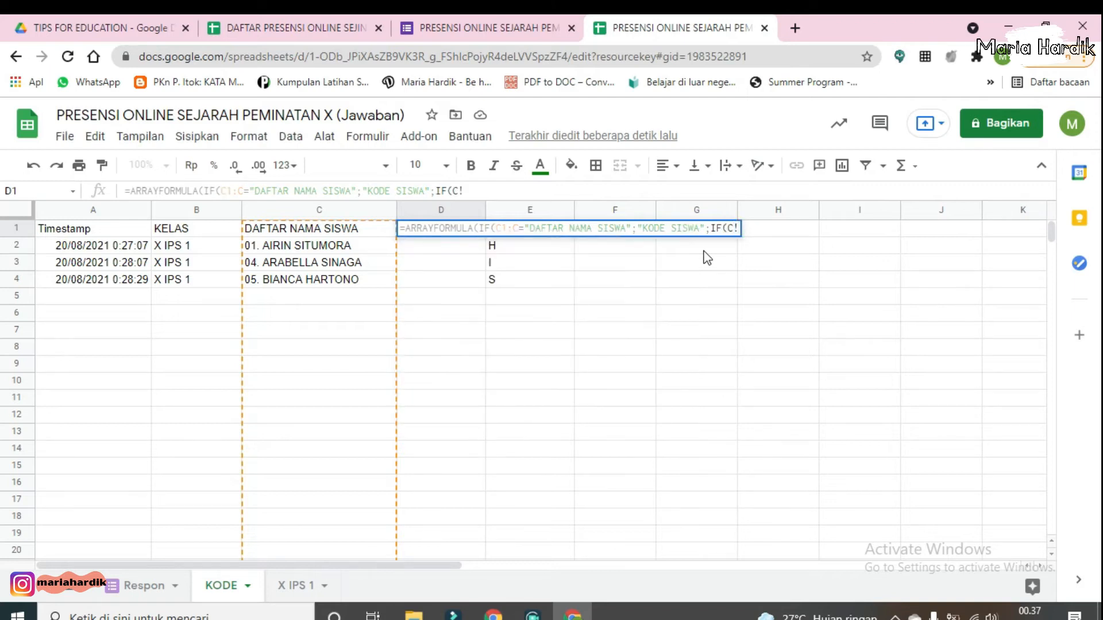
Step: Add a nested IF returning "" when C1:C is empty
key(BackSpace)
text(1:)
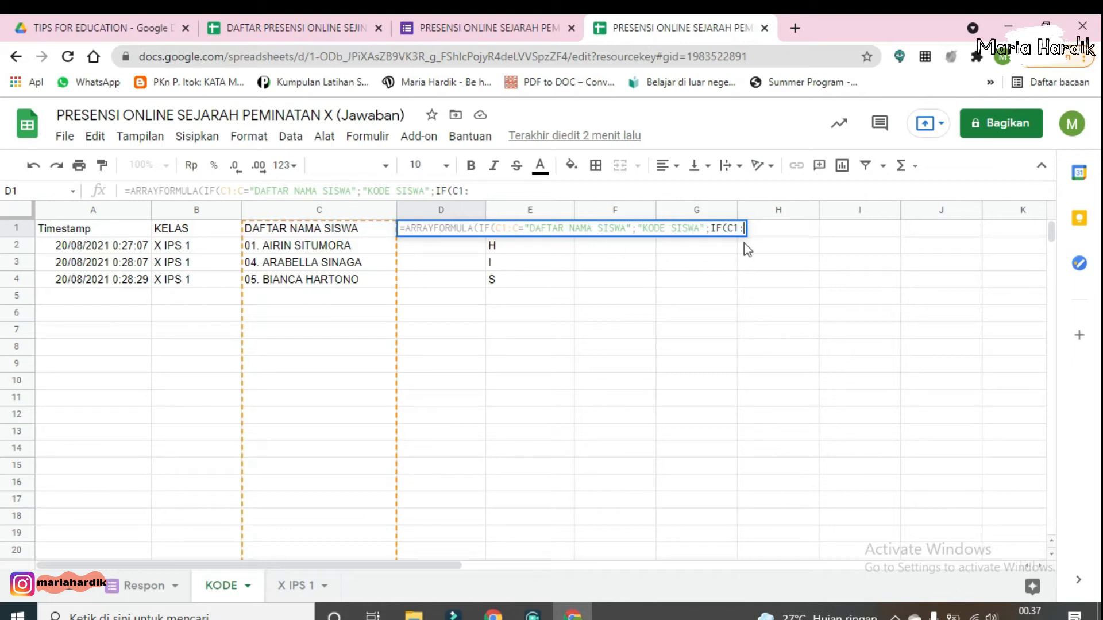
text(C)
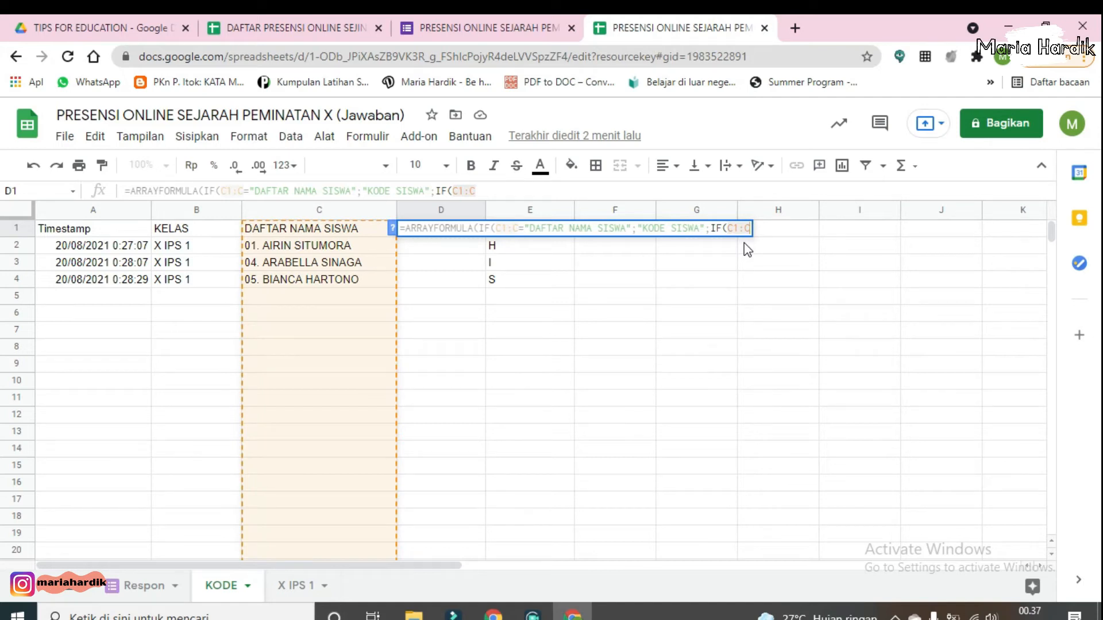
text(=)
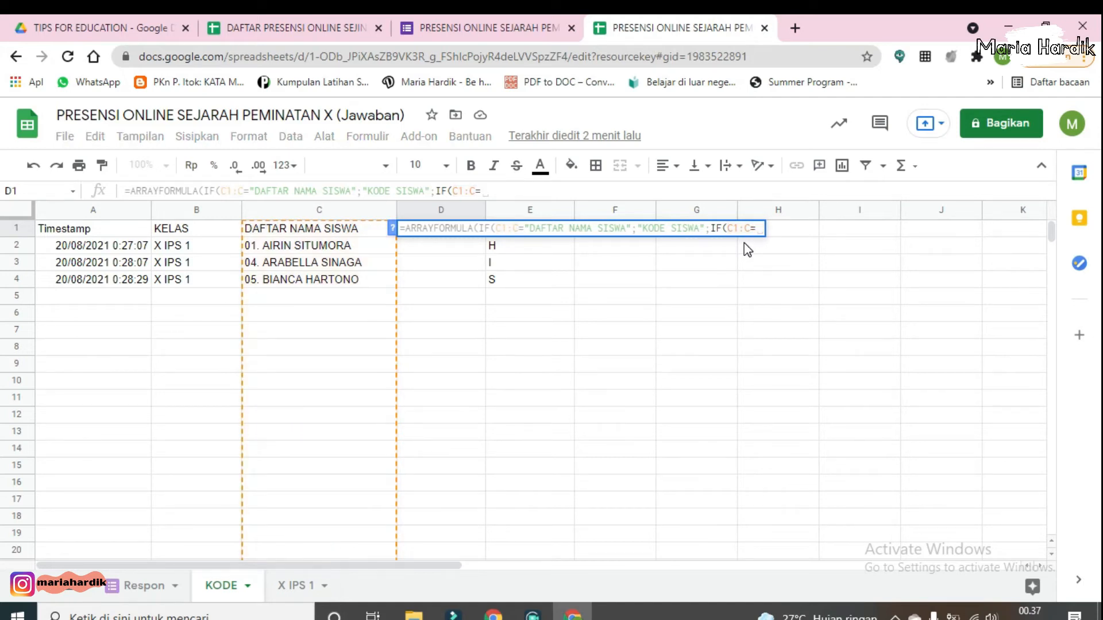
text("")
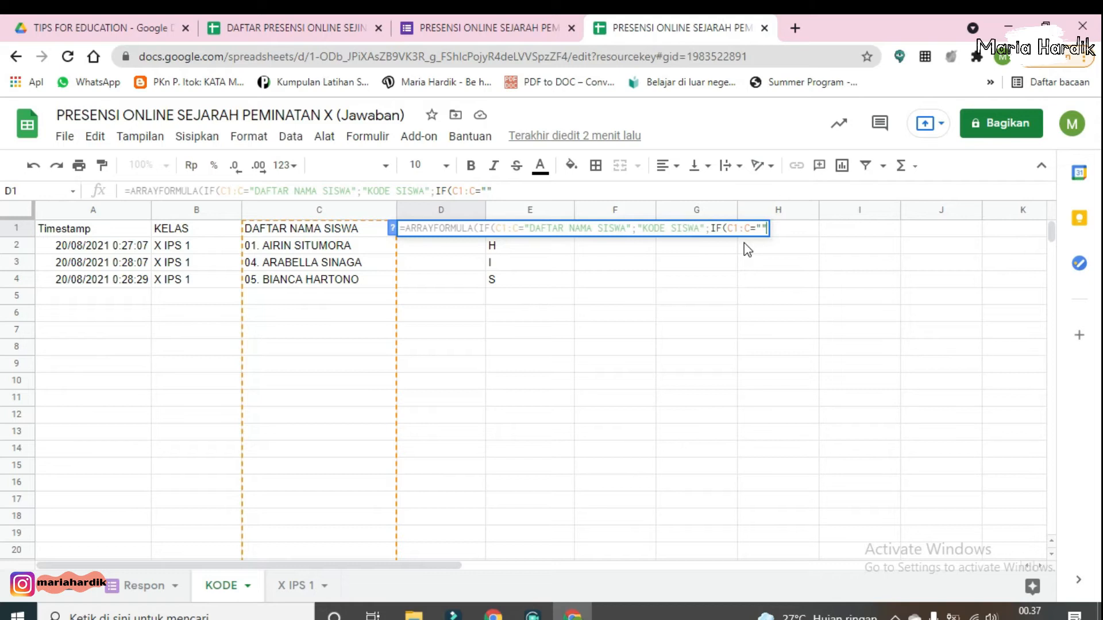
text(;"")
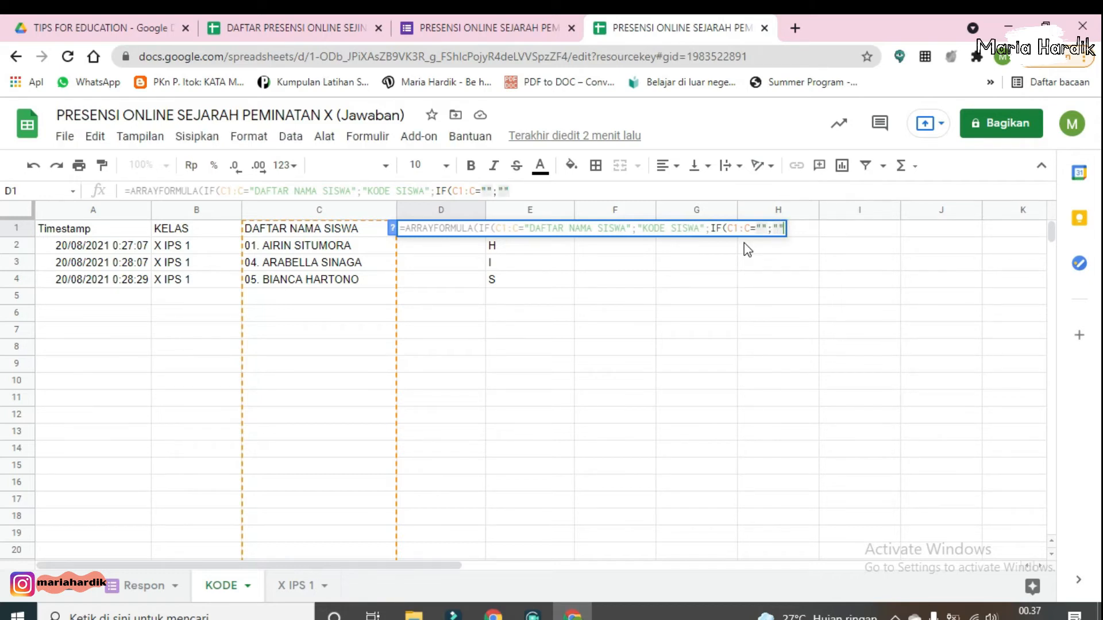
text(;)
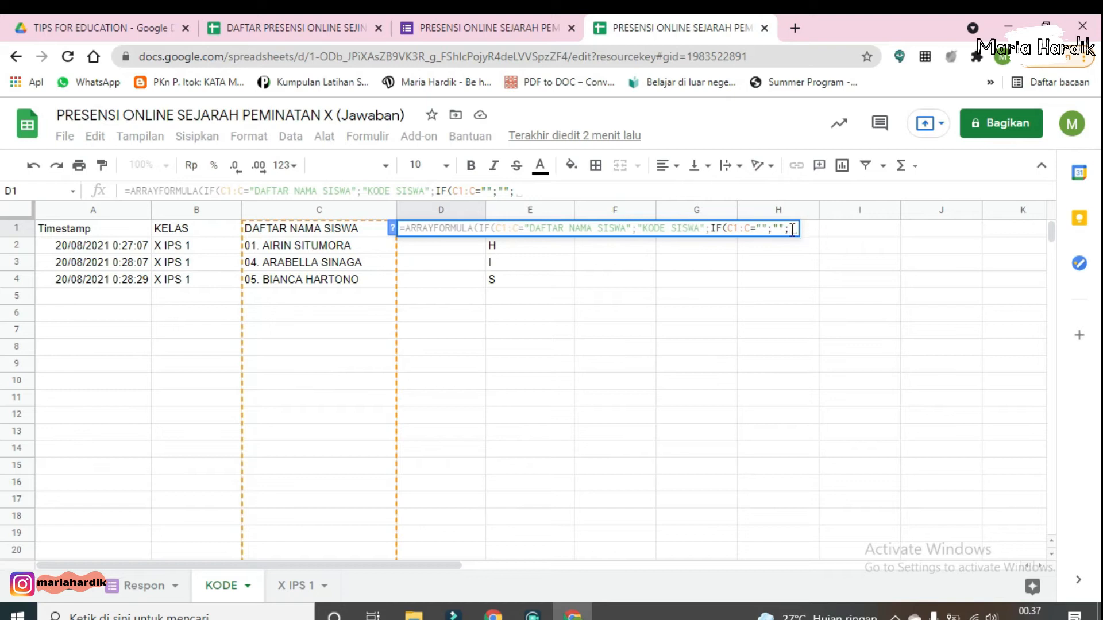
Step: Make the formula's final branch join B1:B with LEFT(C1:C;2) to build the student code
text(B)
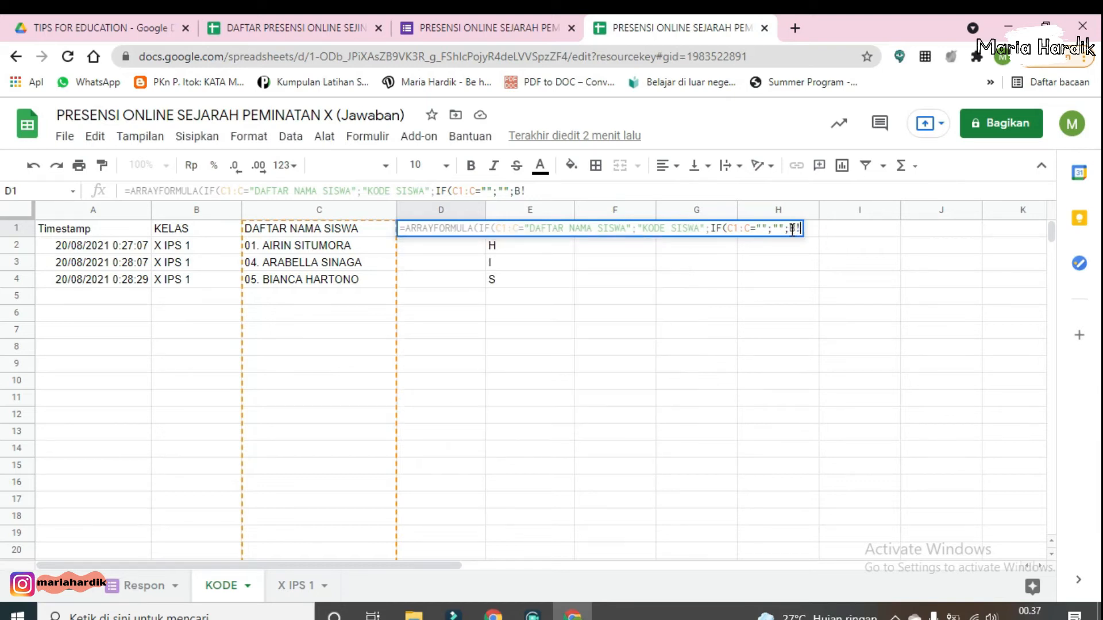
text(1)
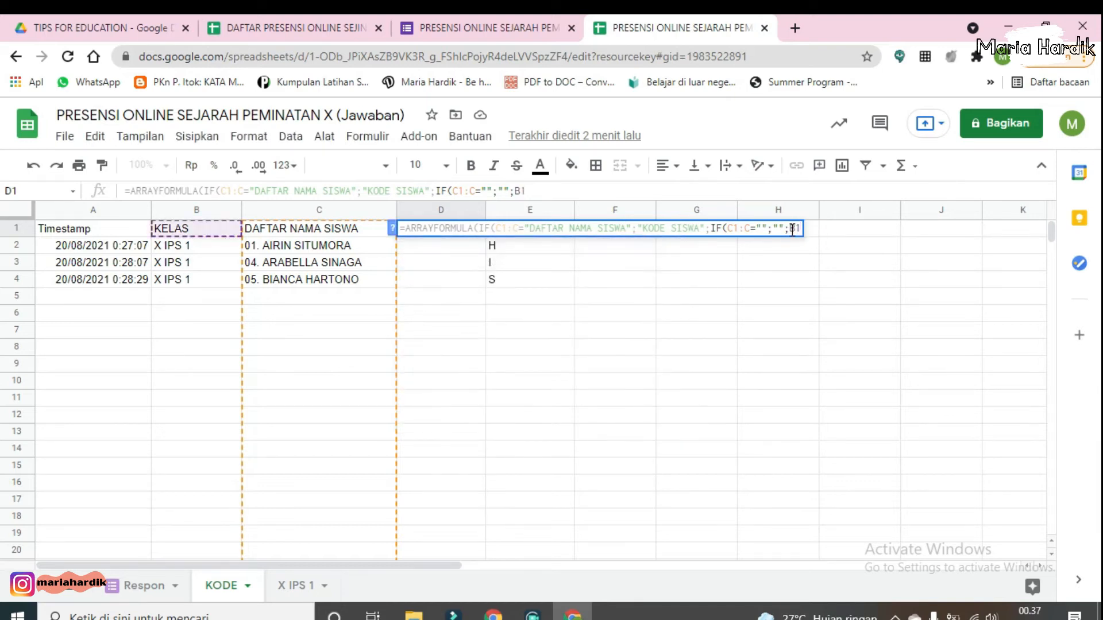
text(:)
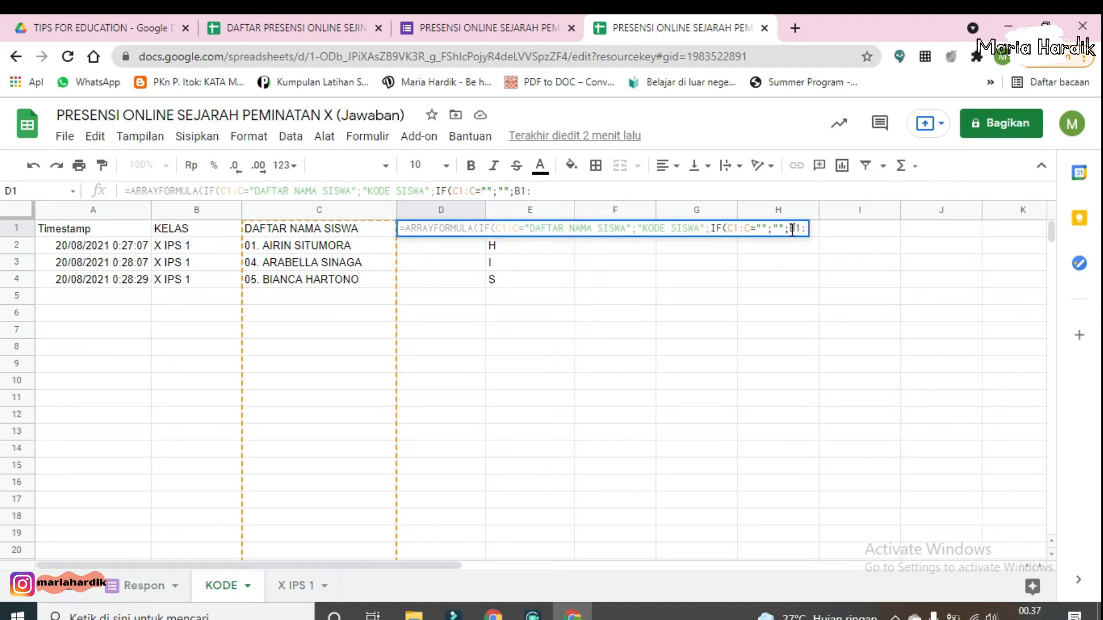
text(B&)
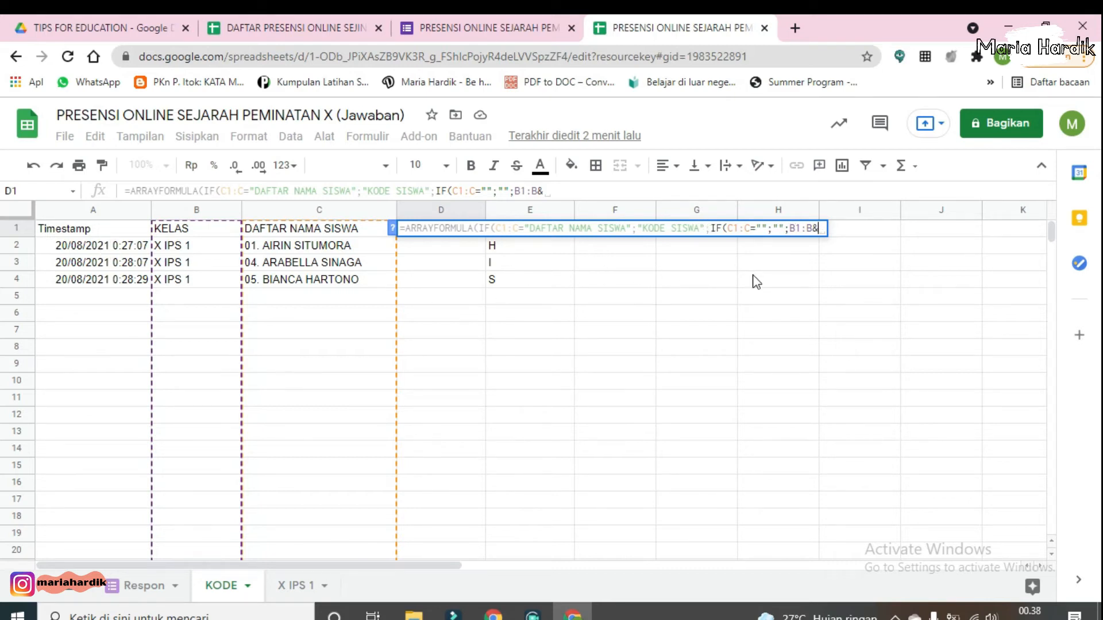
text(L)
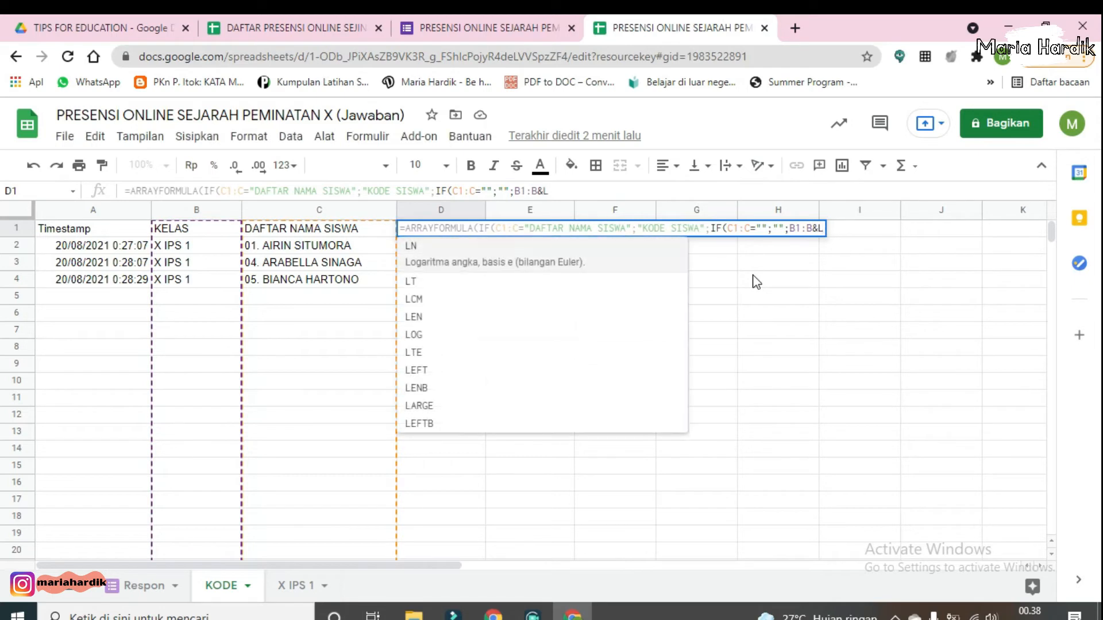
text(eft)
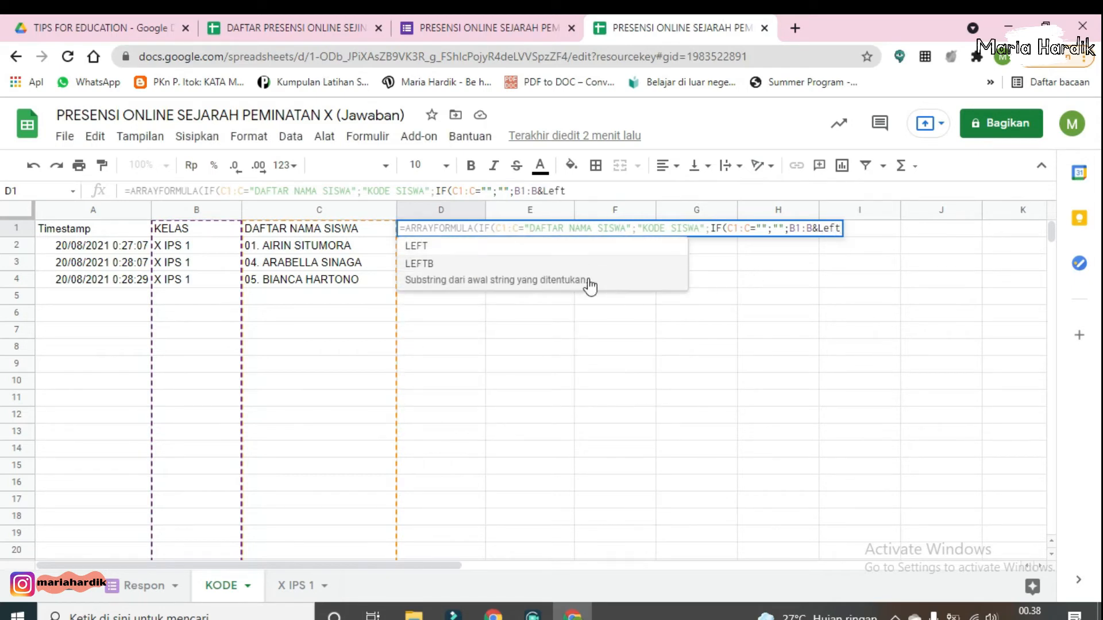
click(575, 248)
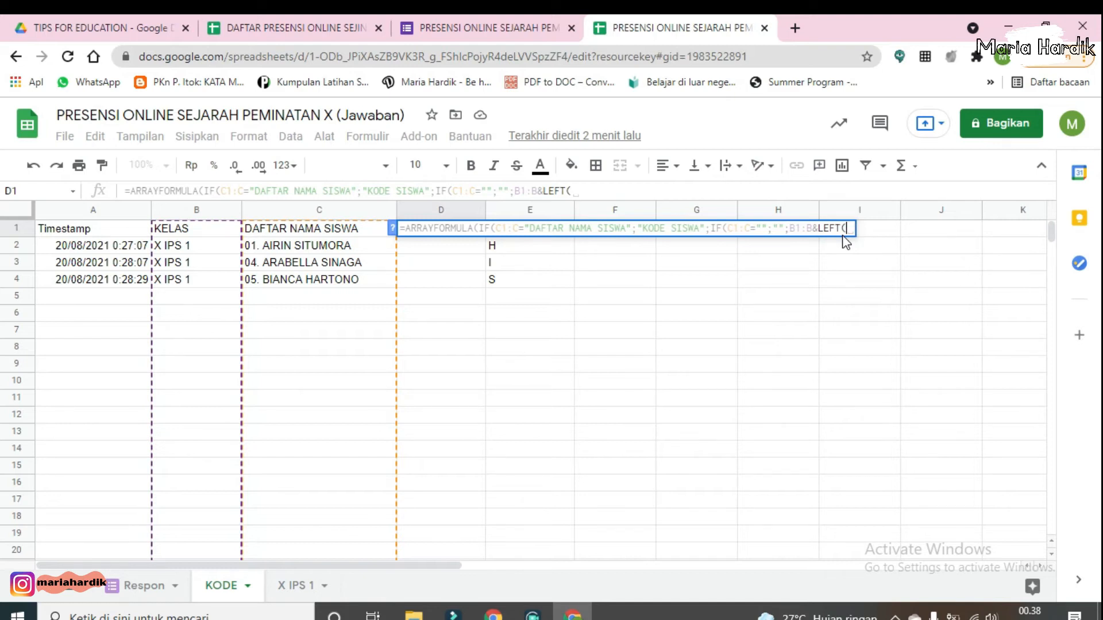
text(C1)
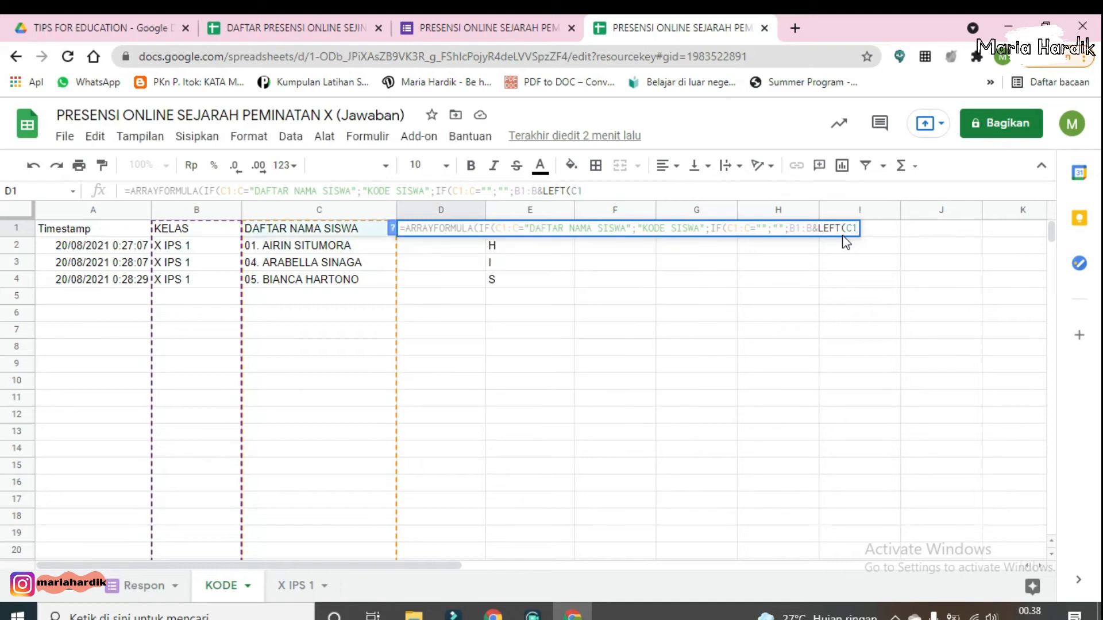
text(:C)
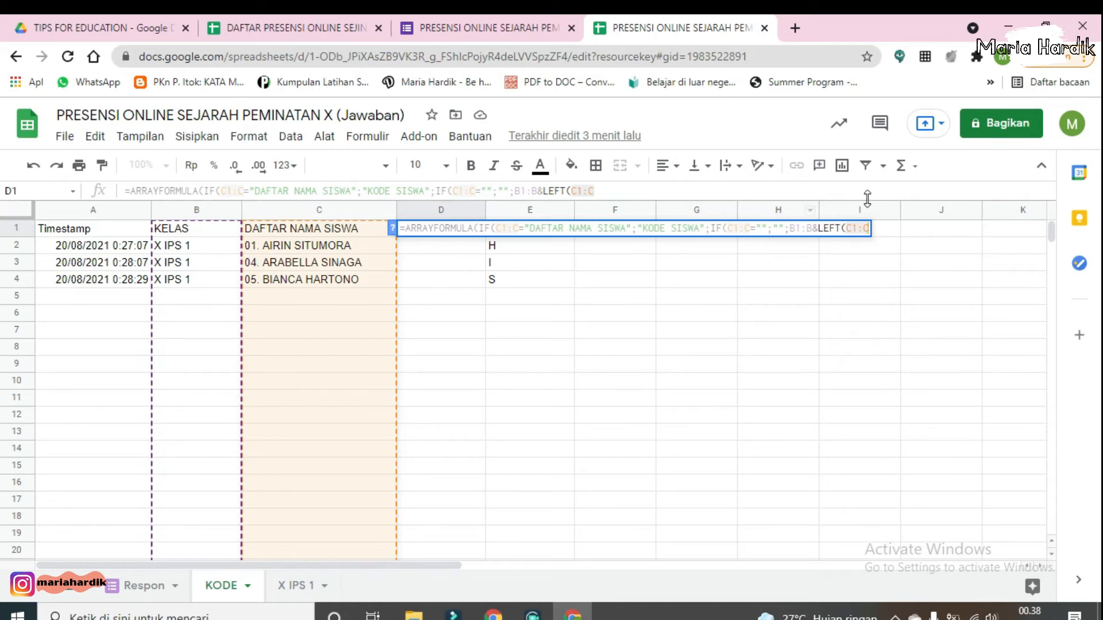
click(868, 230)
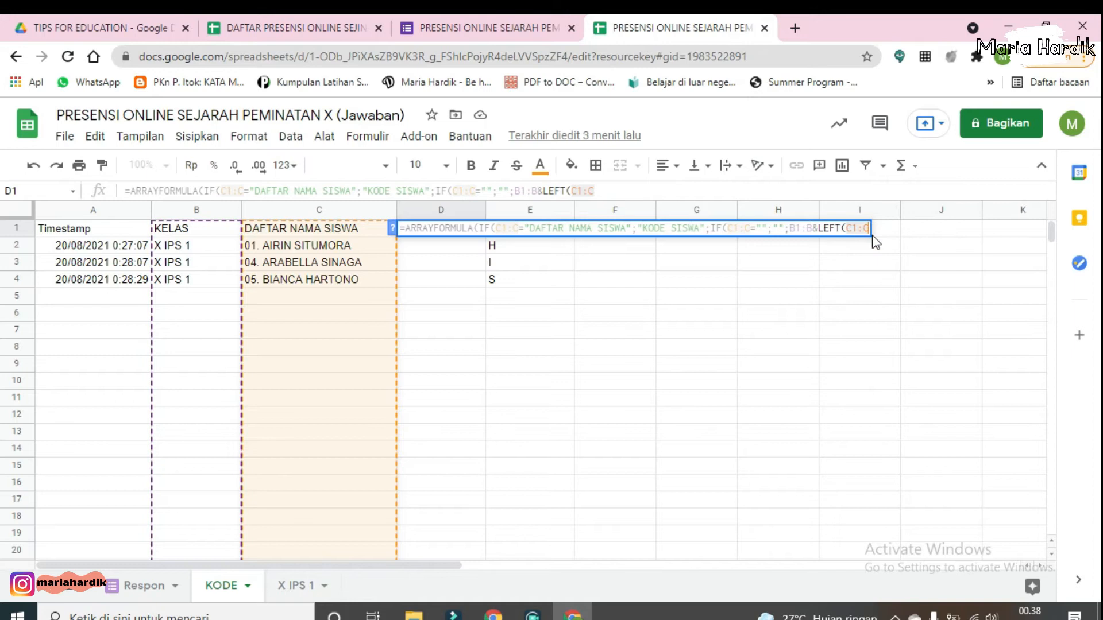
text(;)
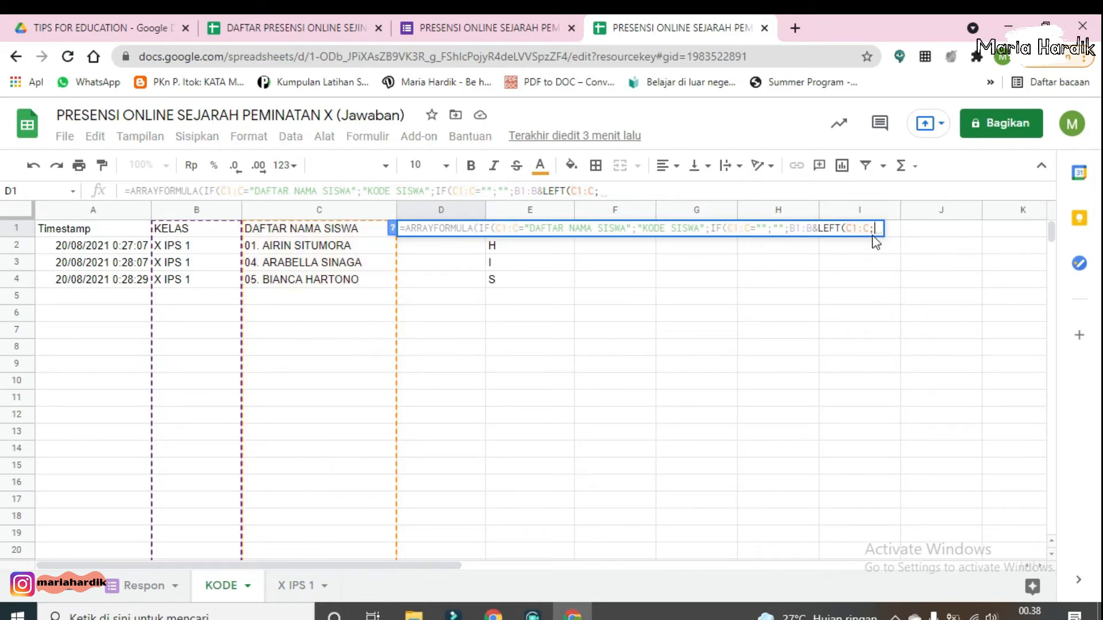
text(2)
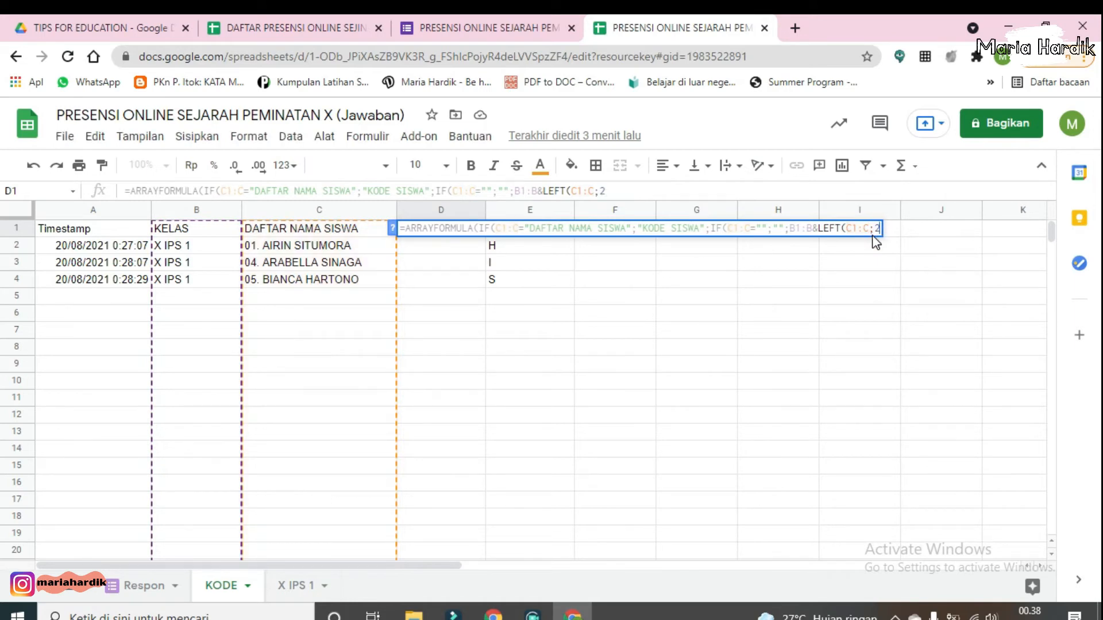
text()&)
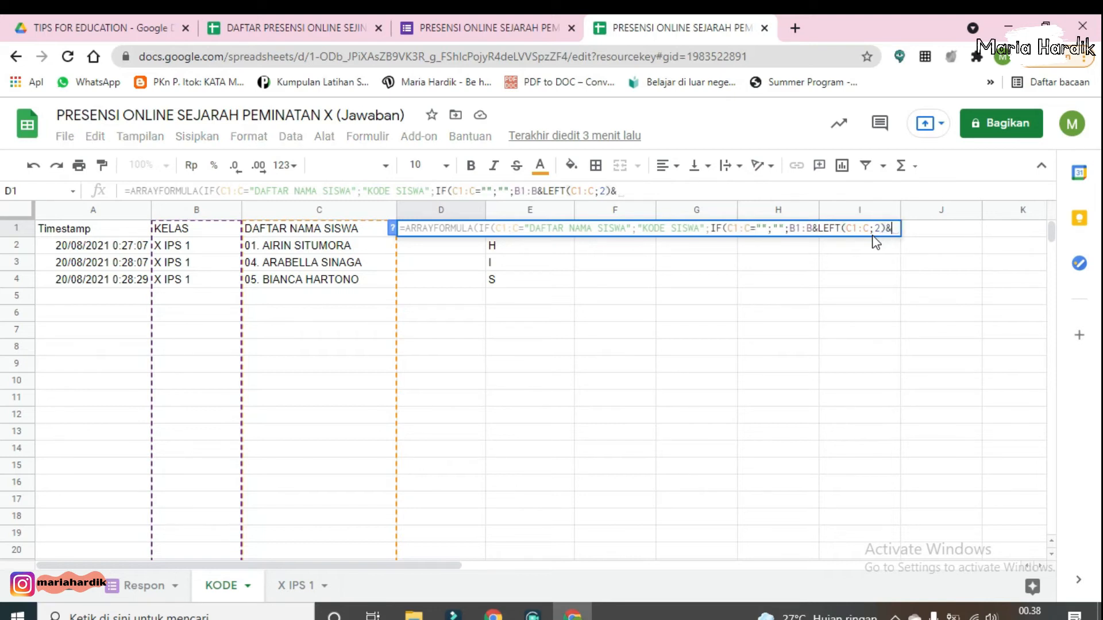
text(TEXT)
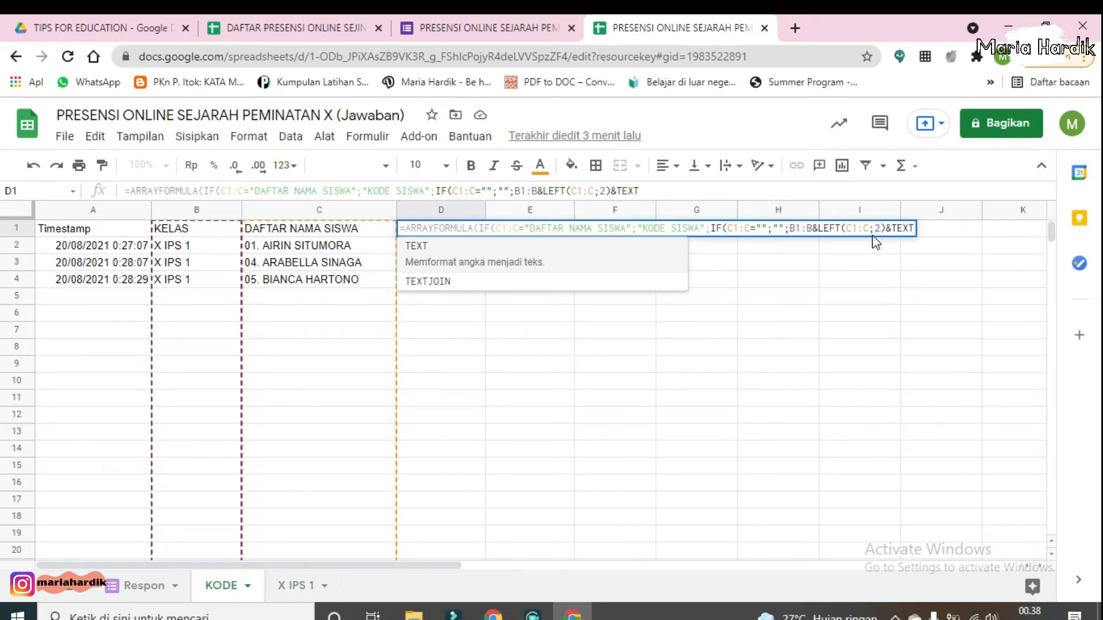
text(()
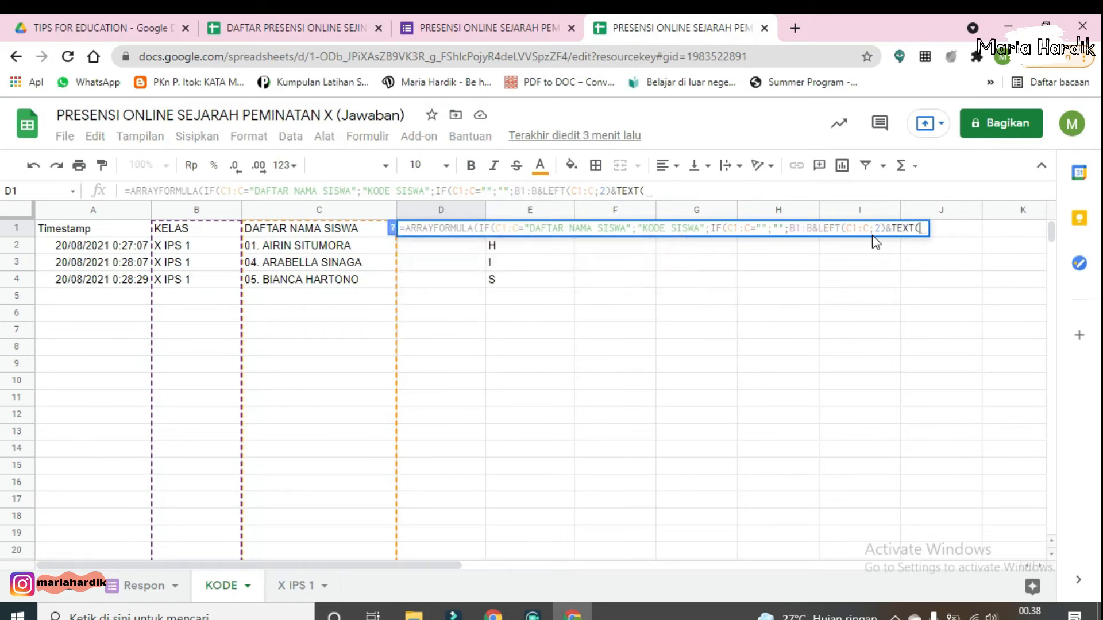
text(A1)
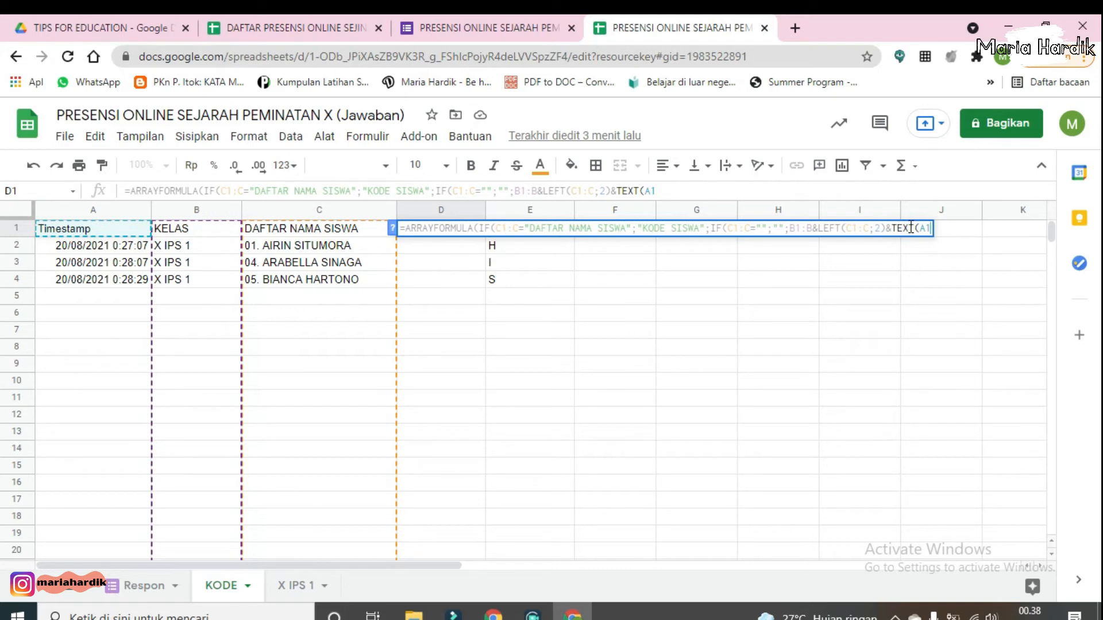
Step: Append TEXT(A1:A;"DDMMYY") to the code, close all brackets and enter the formula
text(:A)
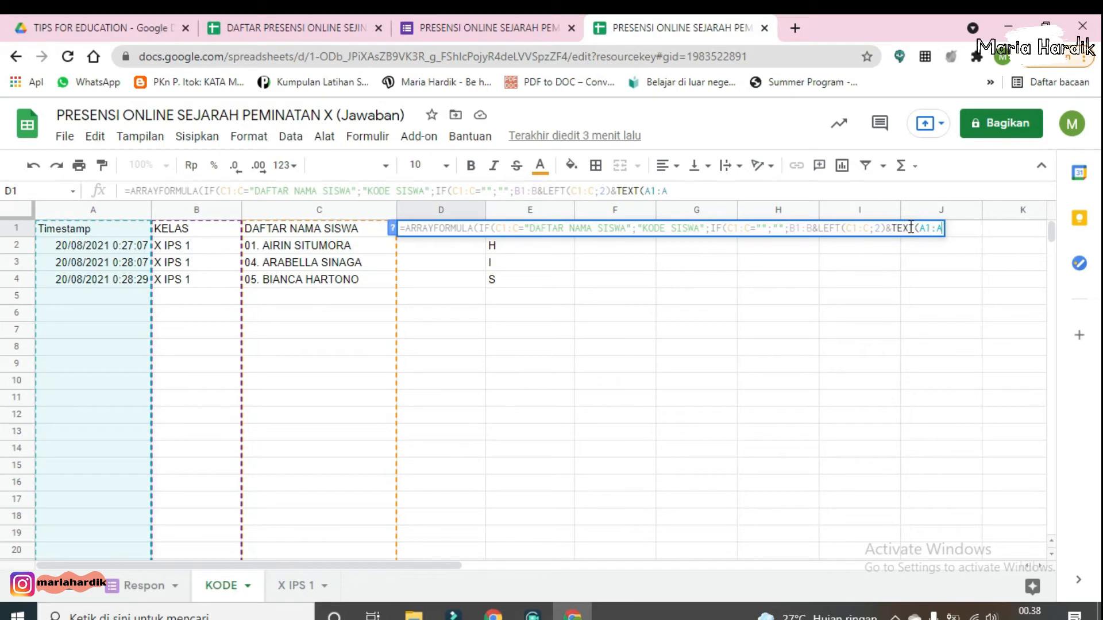
text(;)
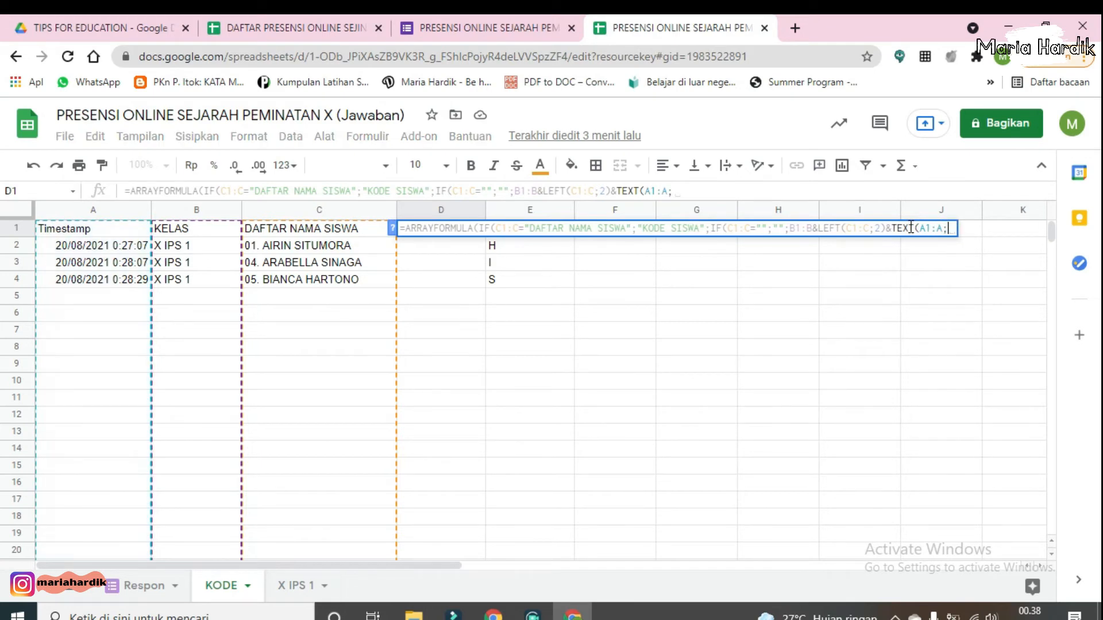
text("DDMM)
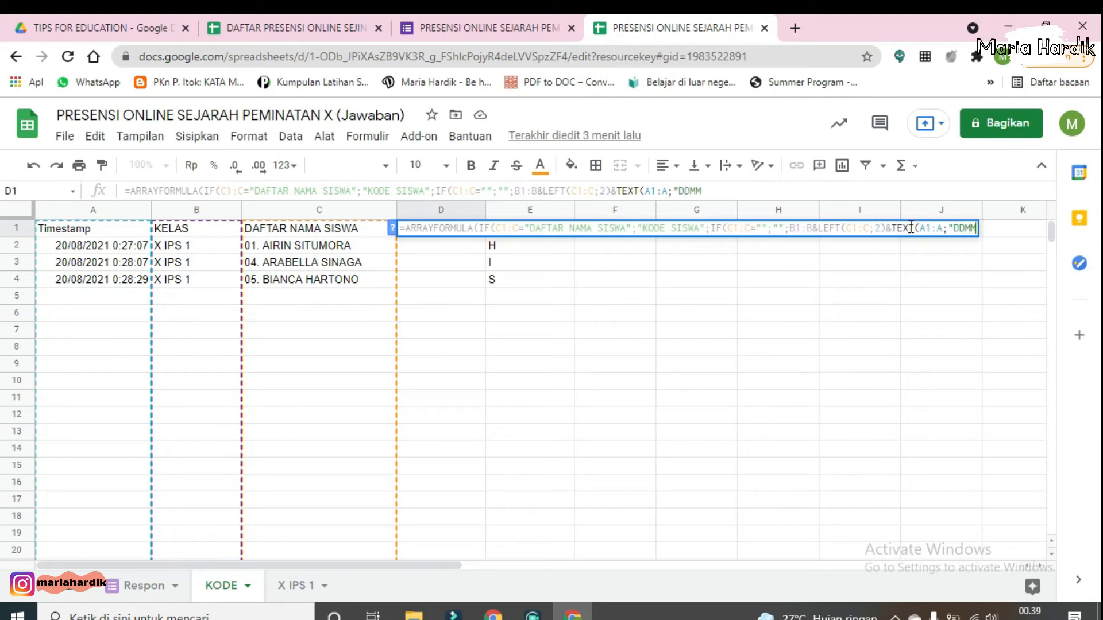
text(YY")))))
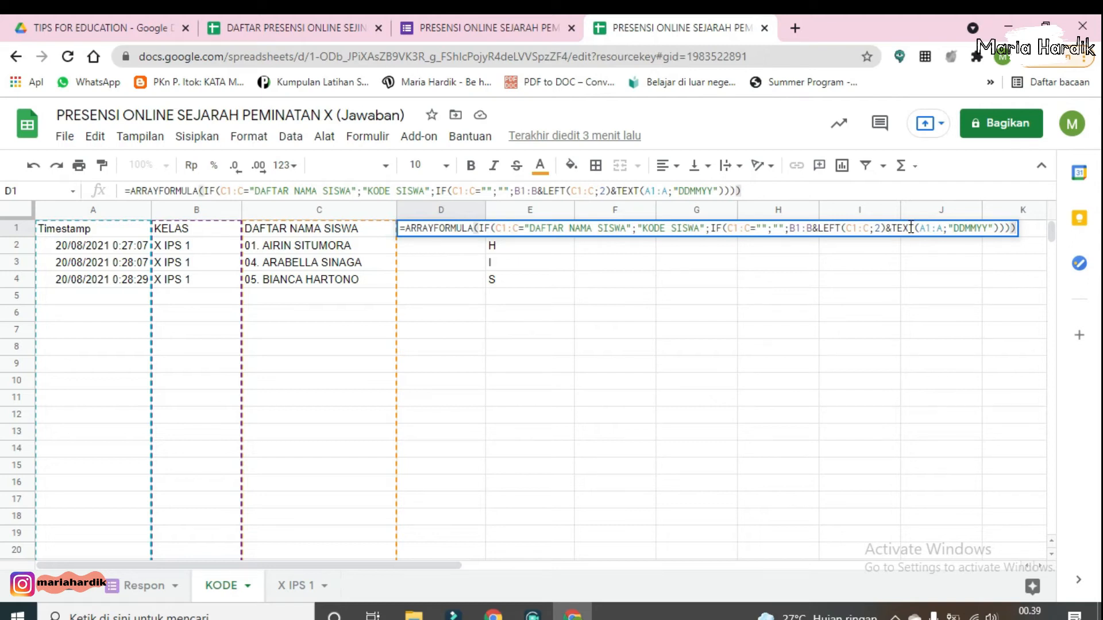
key(Return)
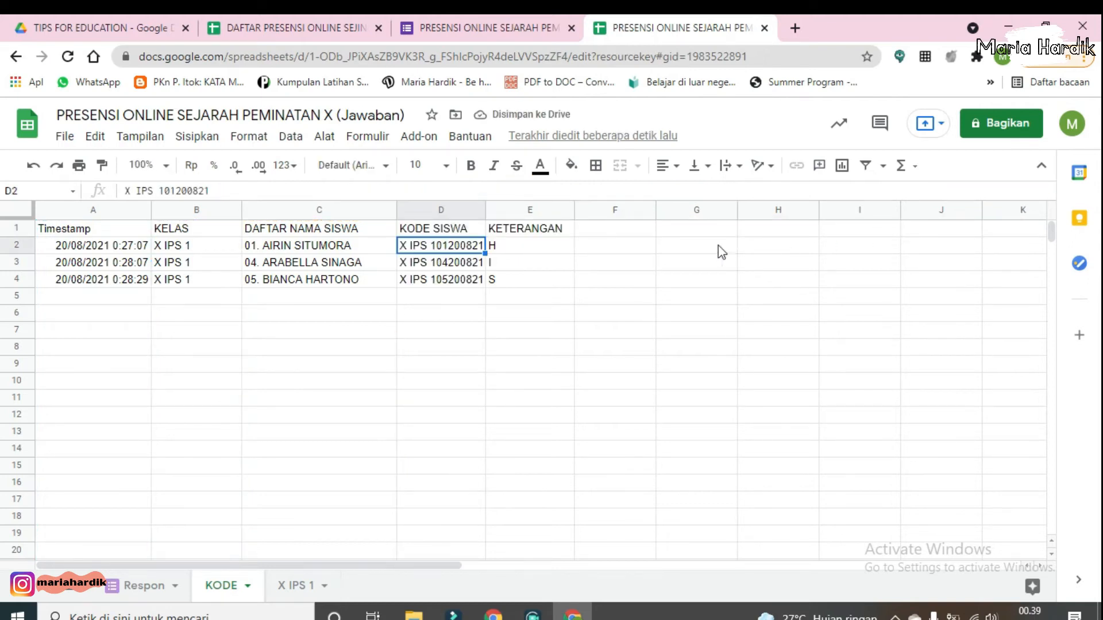
Step: Widen the KODE SISWA column so the generated codes fit
drag(484, 206, 515, 206)
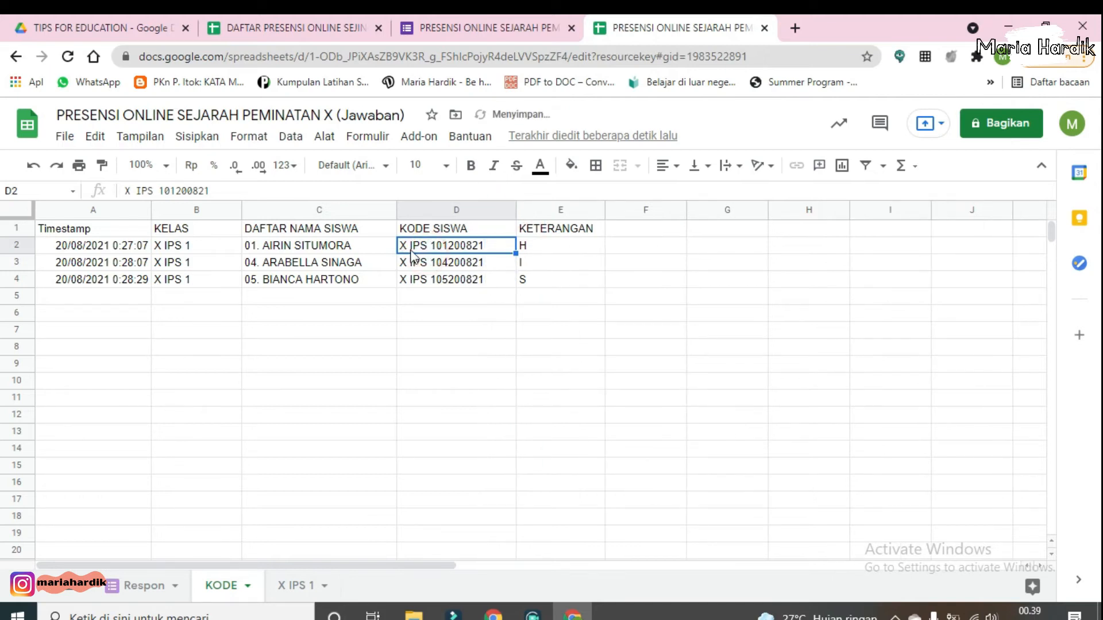
click(198, 244)
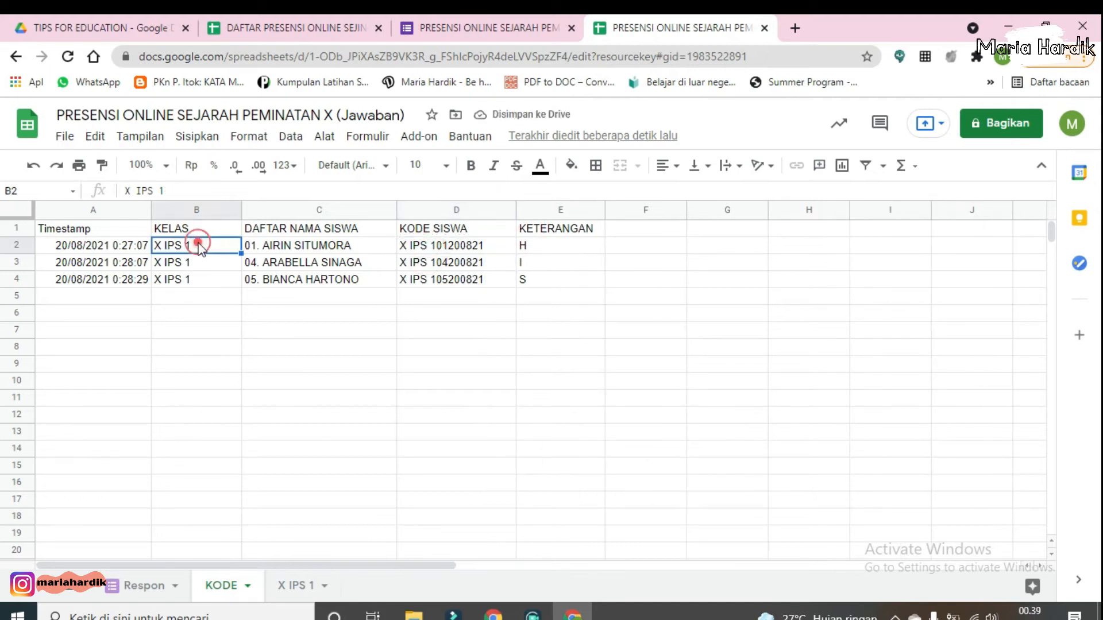
click(438, 246)
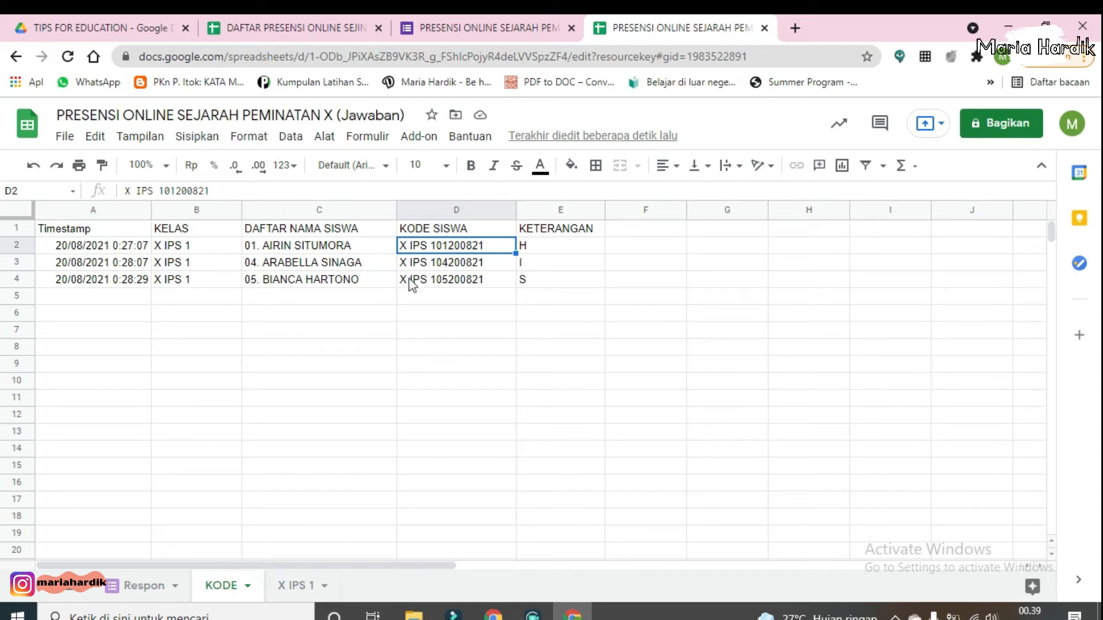
Step: Apply all borders to the table range A1:E4
drag(93, 228, 564, 279)
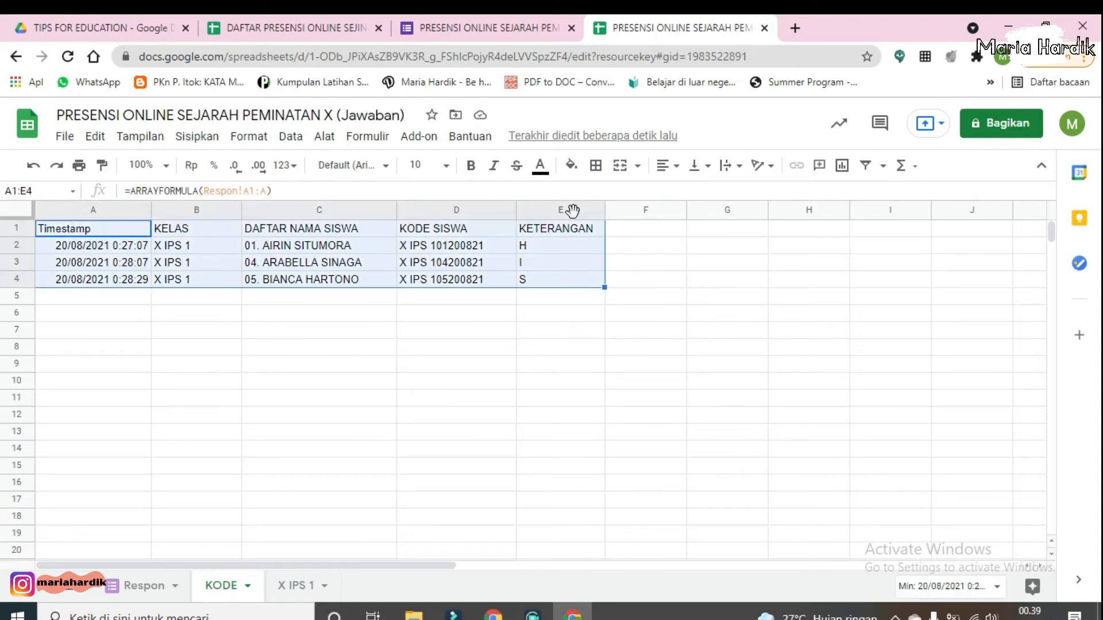
click(597, 170)
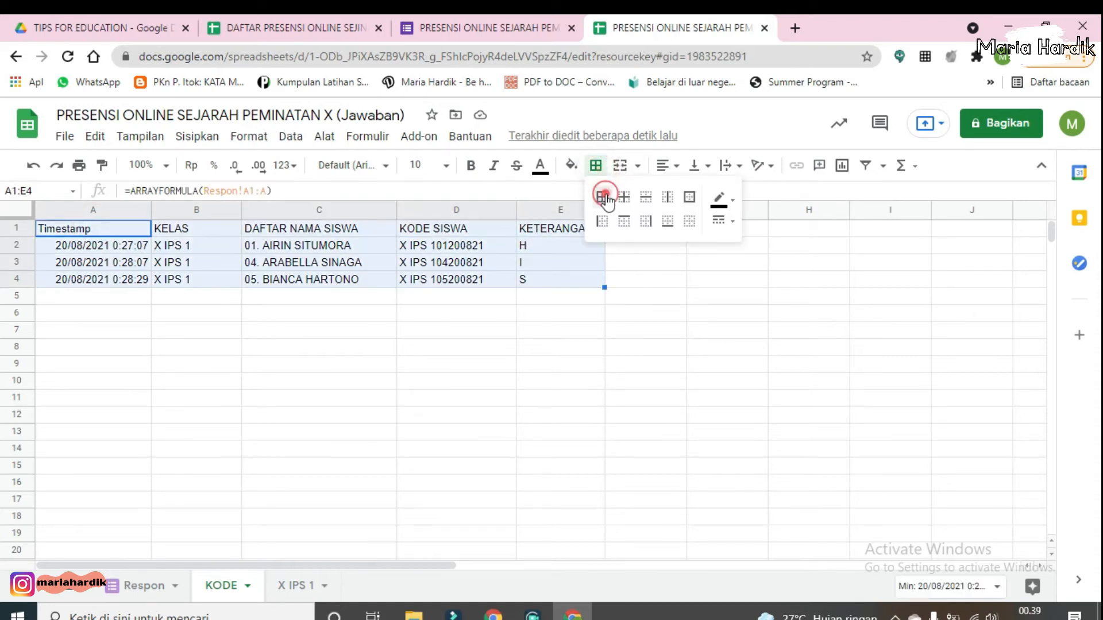
click(601, 198)
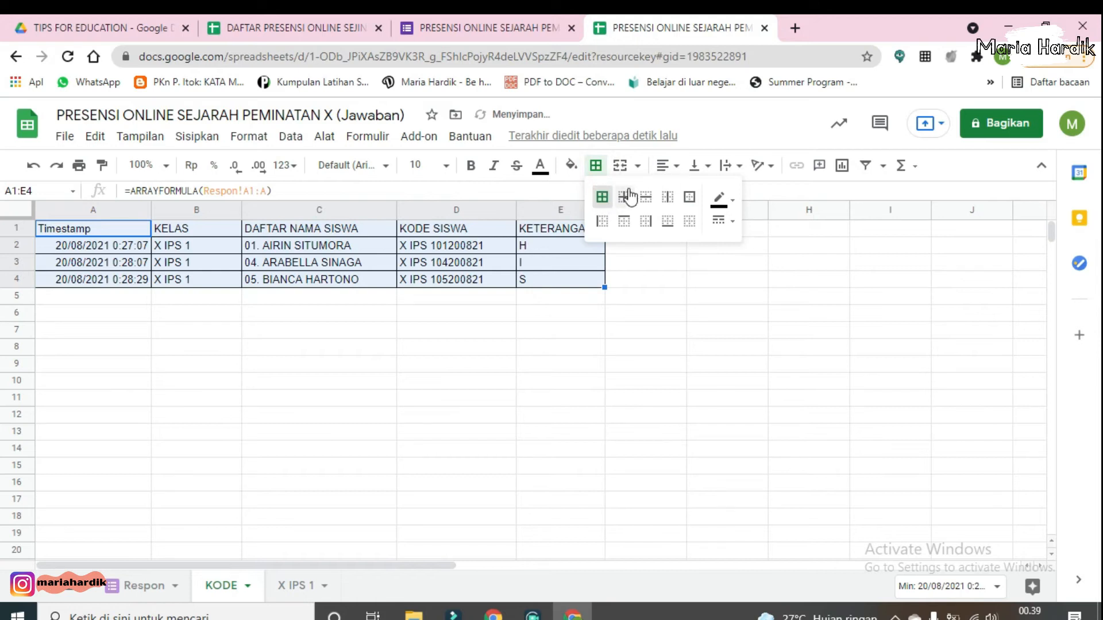
click(531, 264)
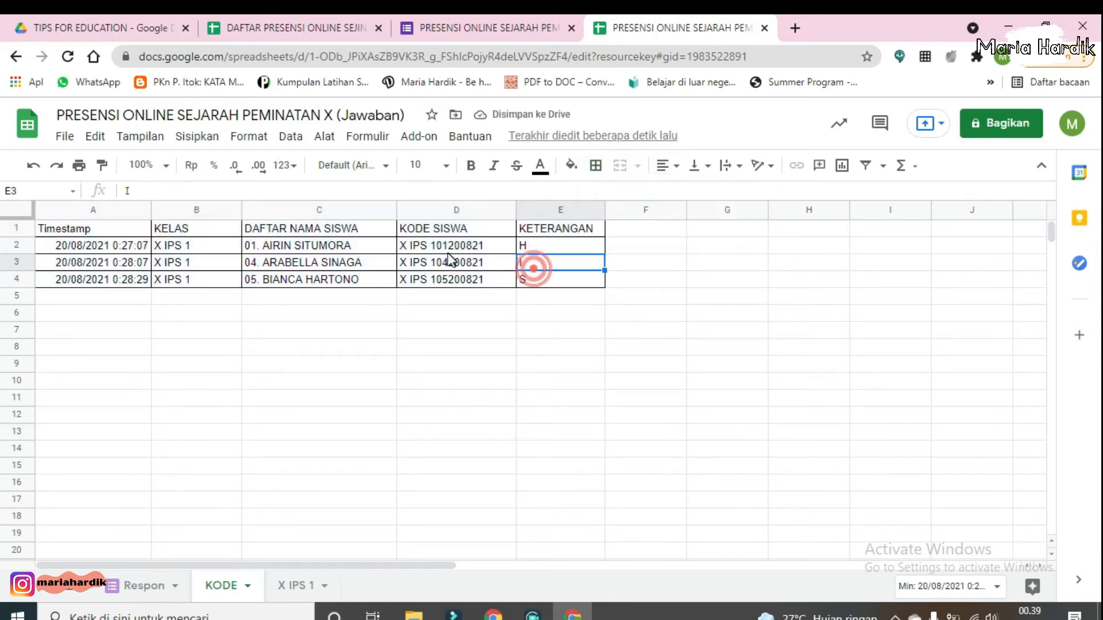
Step: Fill the header row A1:E1 with a light pink background
click(85, 229)
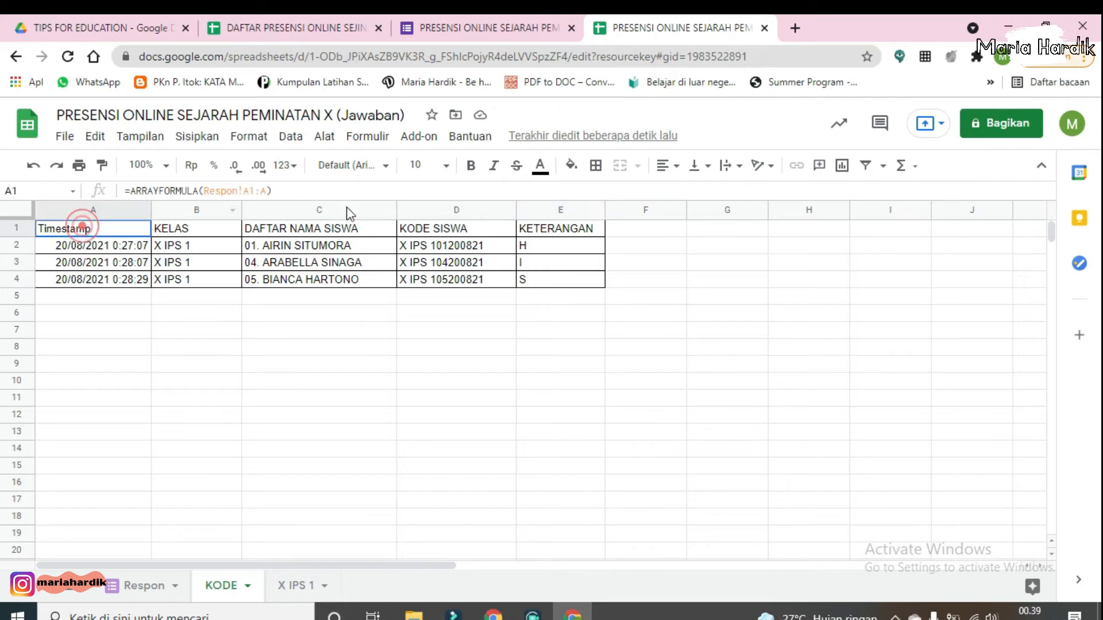
shift+click(548, 233)
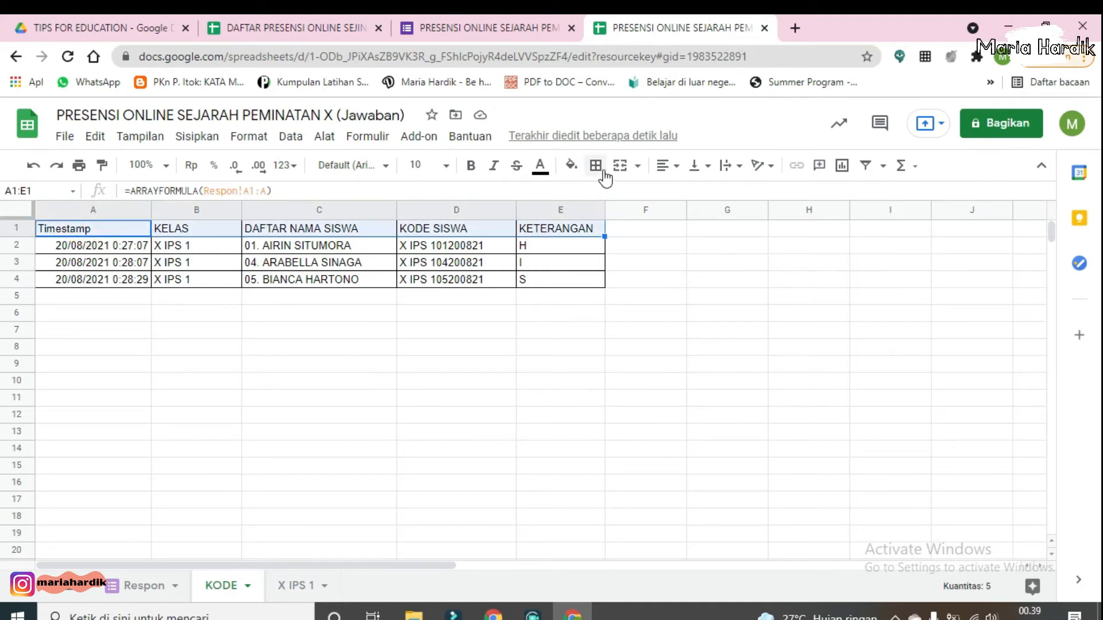
click(571, 165)
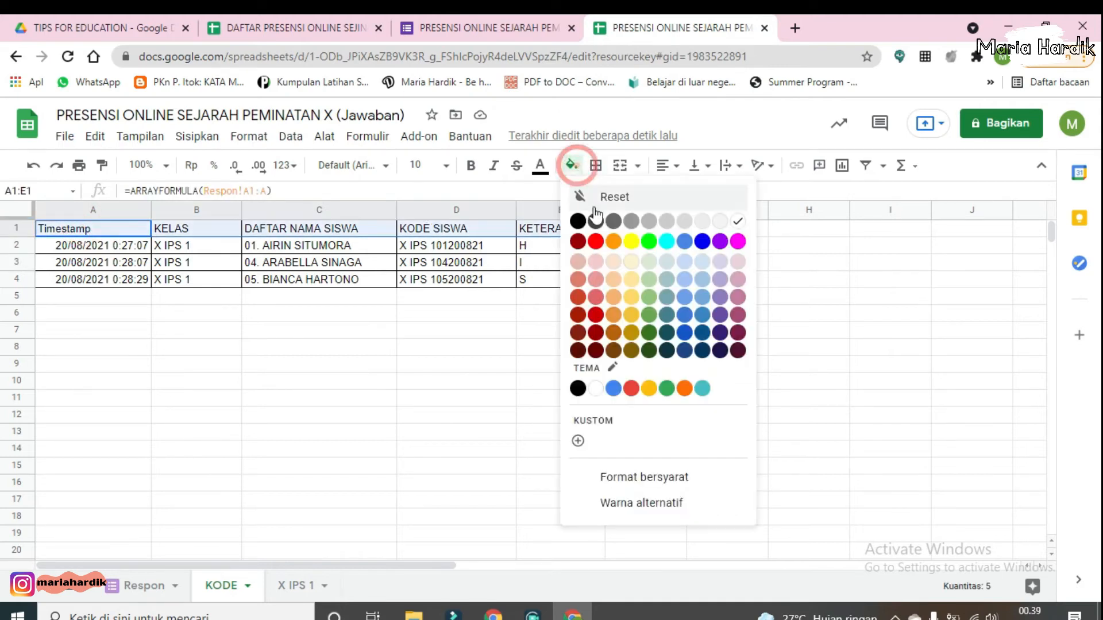
click(596, 262)
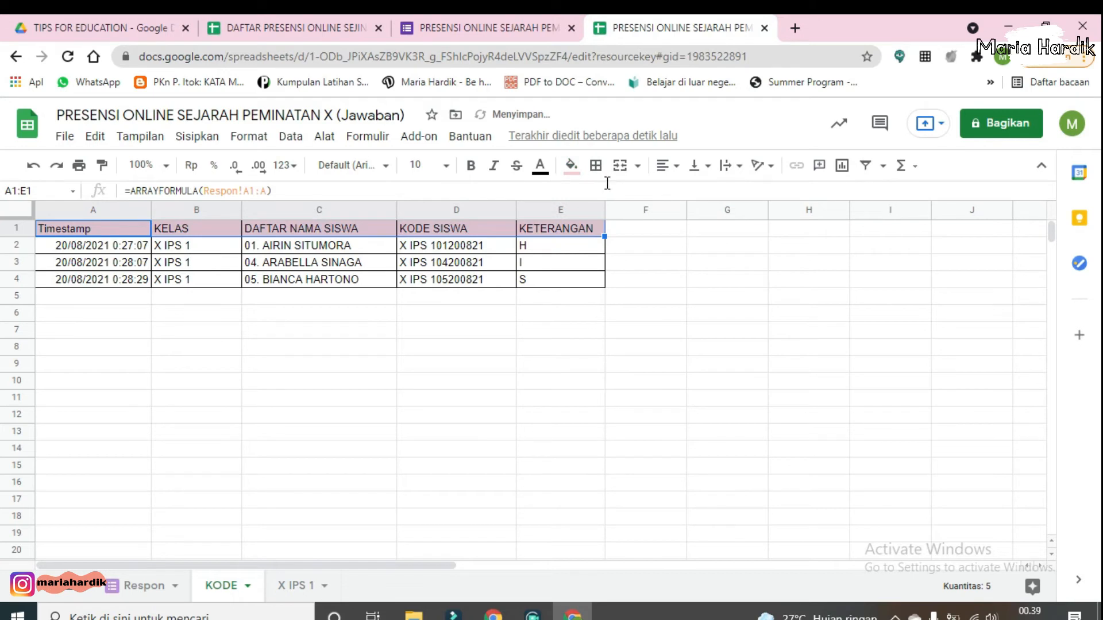
Step: Make the header row bold and centre-aligned
key(ctrl+b)
click(669, 166)
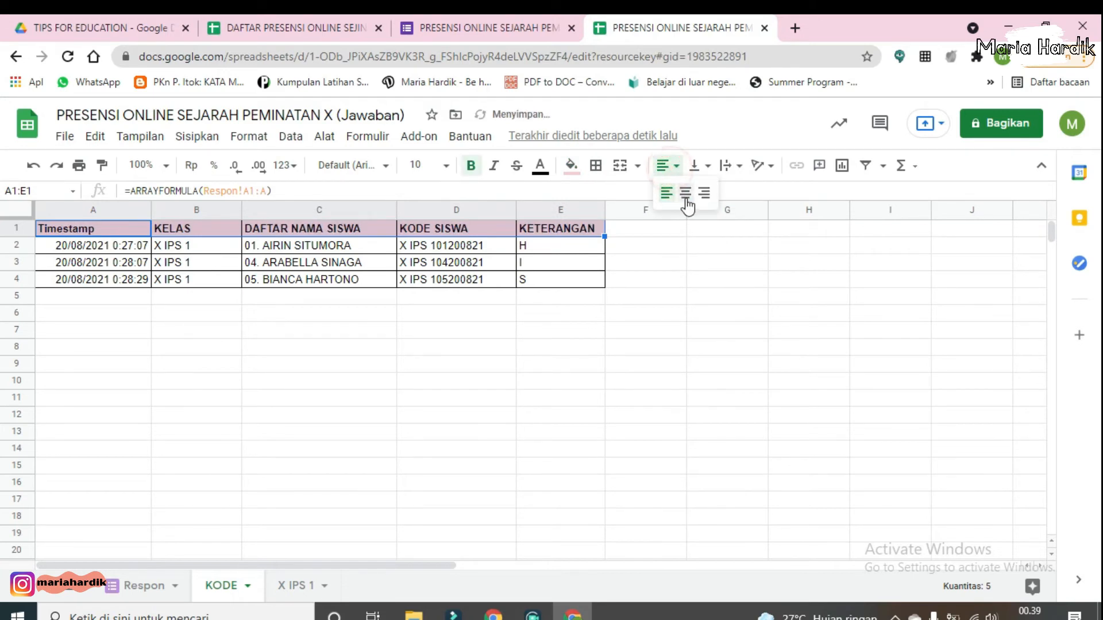
click(684, 195)
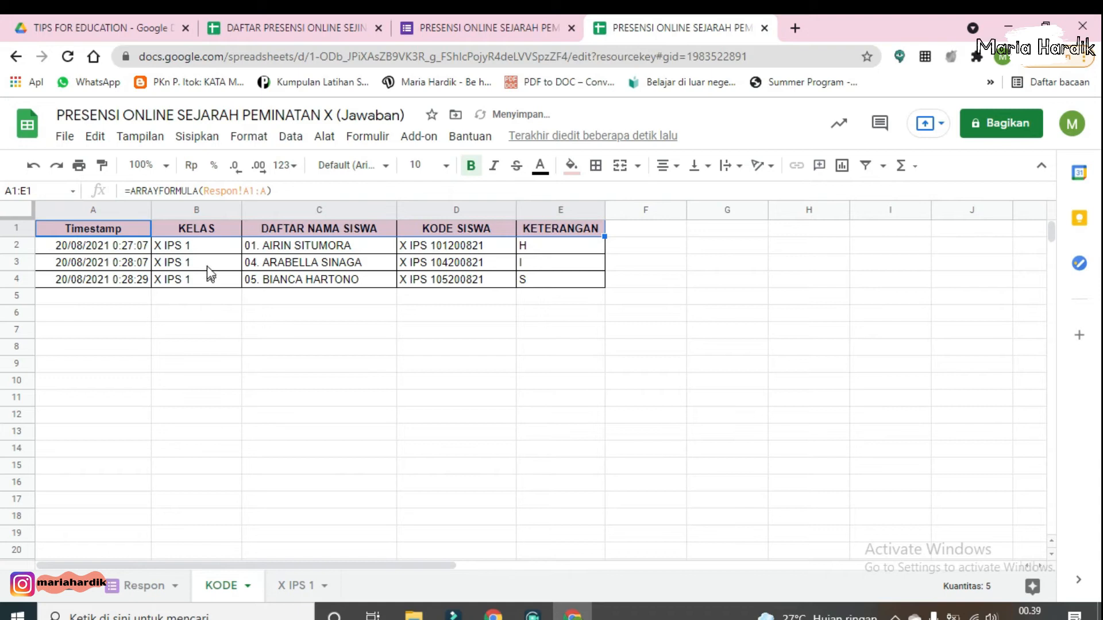
Step: Centre-align the KELAS and KETERANGAN columns
click(204, 213)
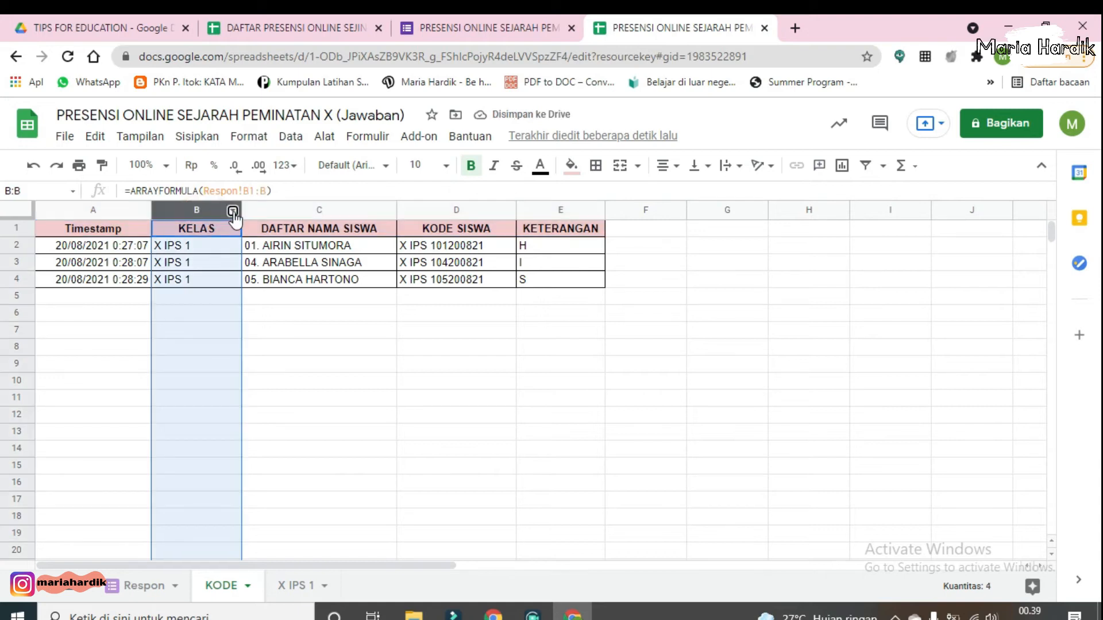
click(232, 211)
click(663, 166)
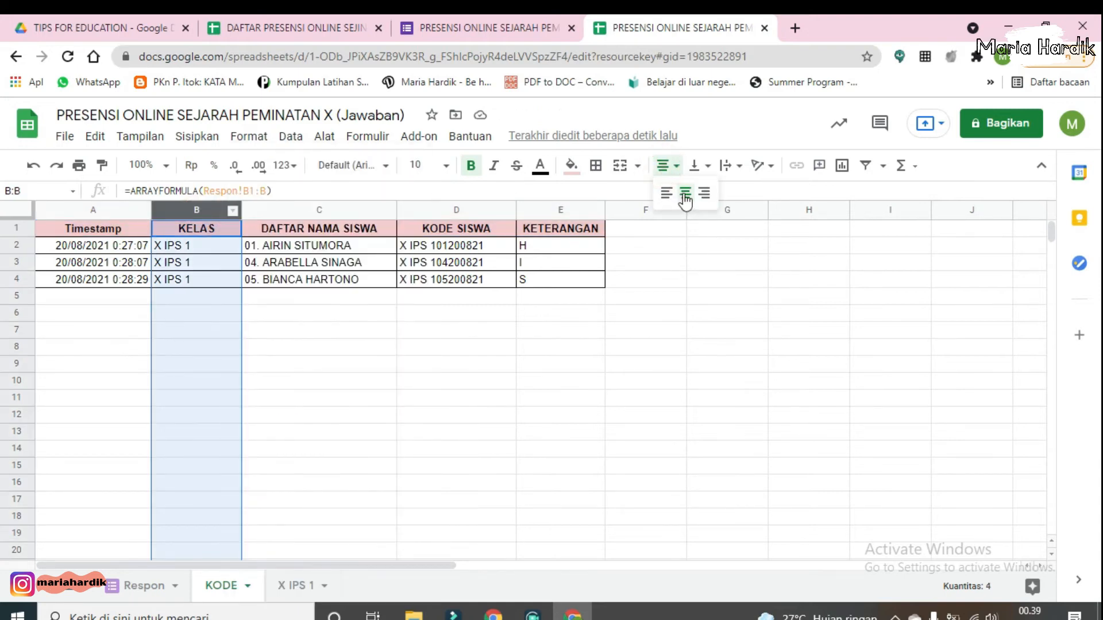
click(684, 193)
click(592, 210)
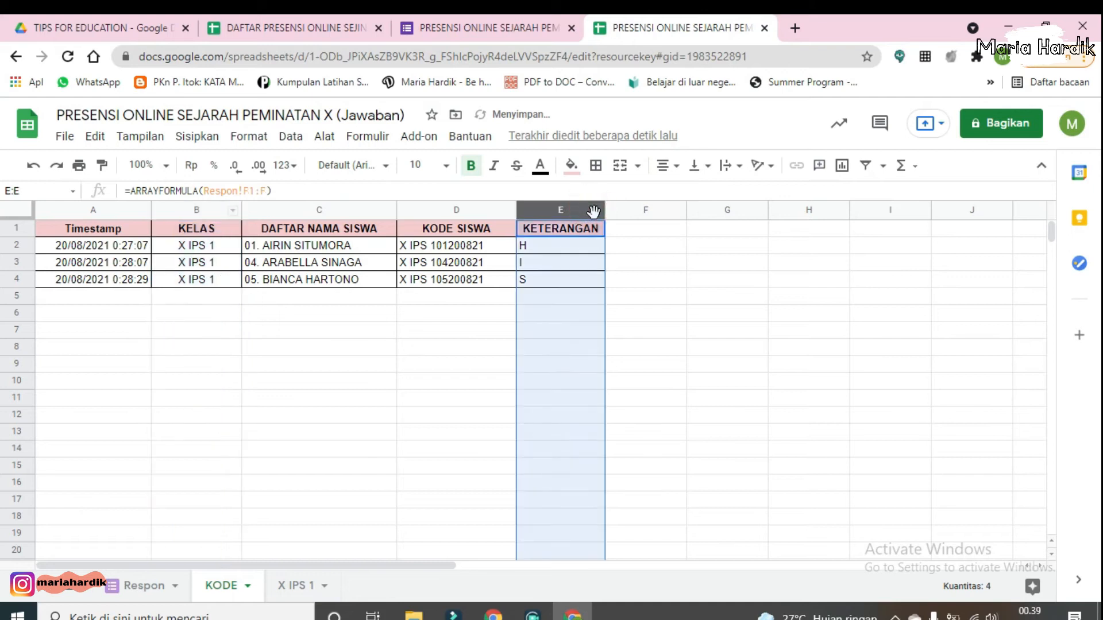
click(666, 166)
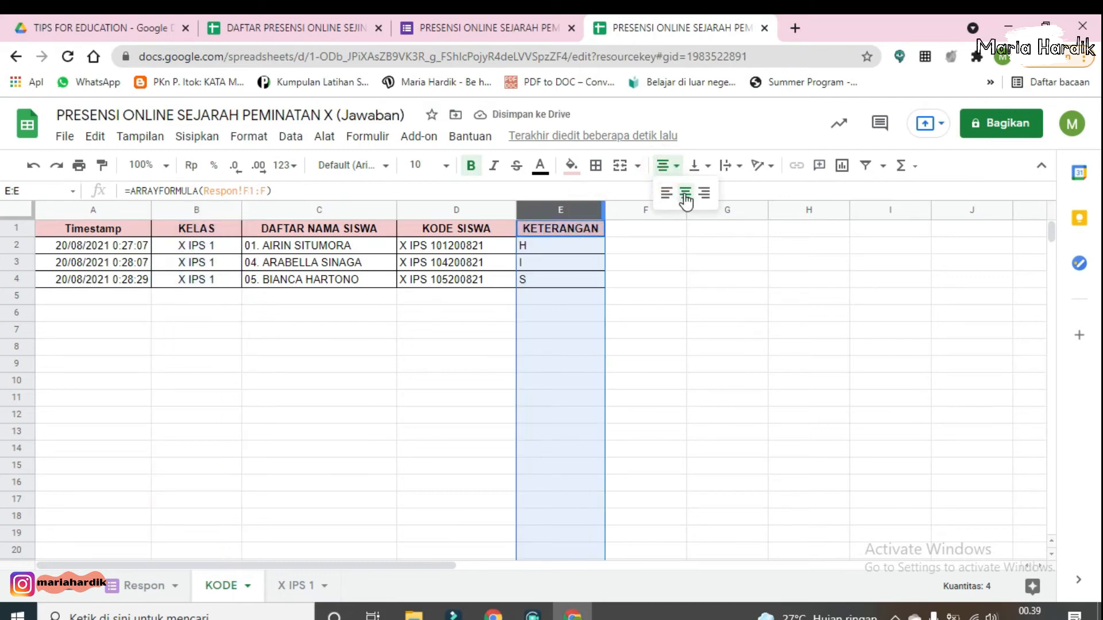
click(684, 194)
click(286, 355)
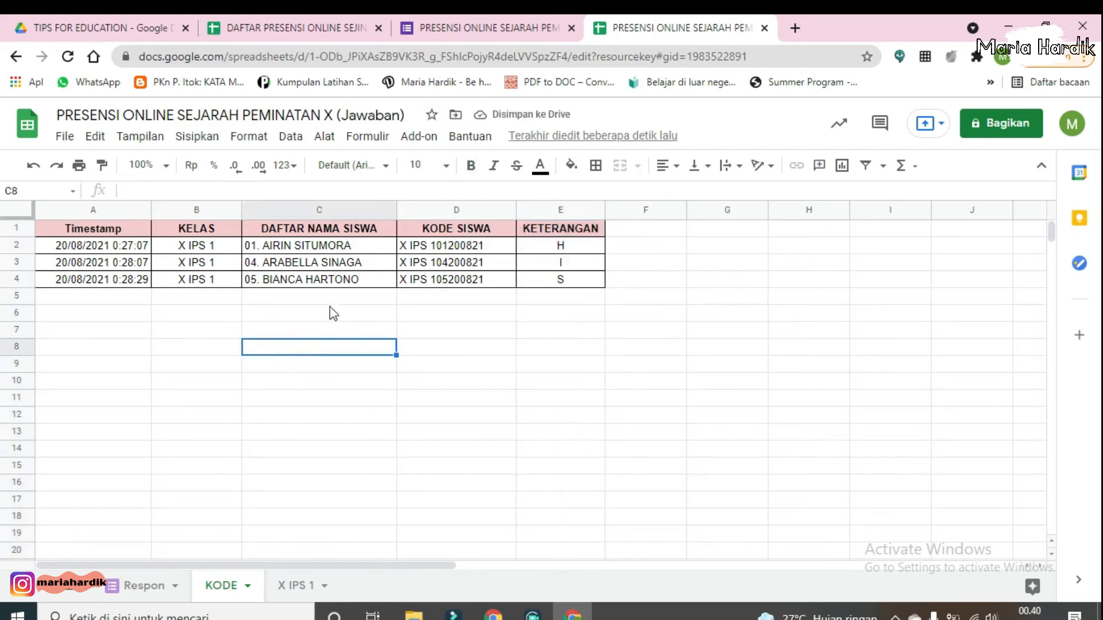
click(316, 294)
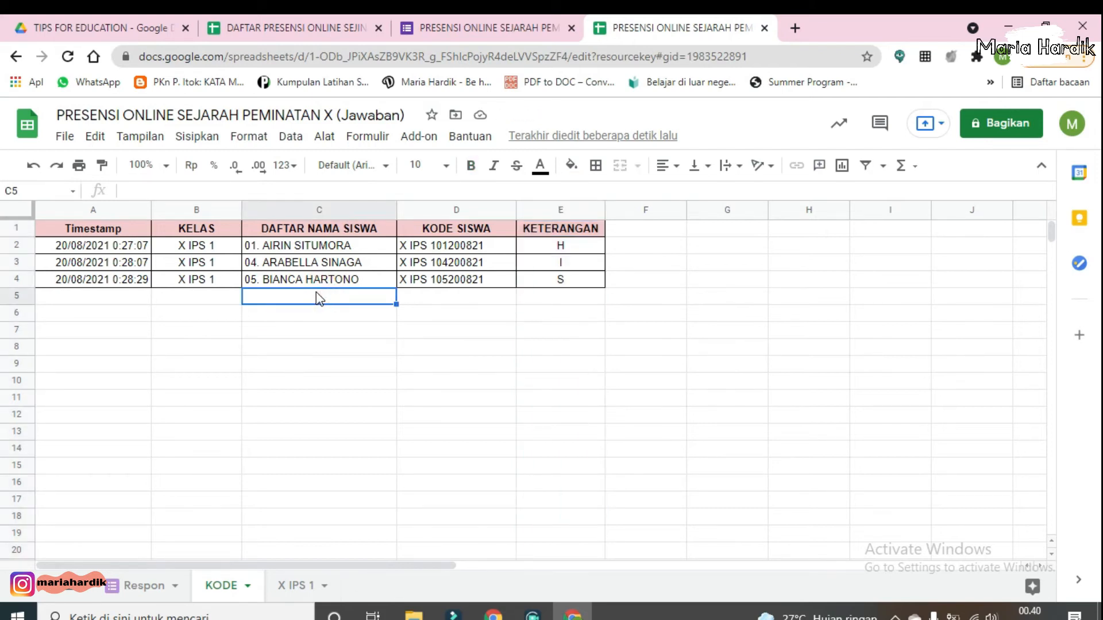
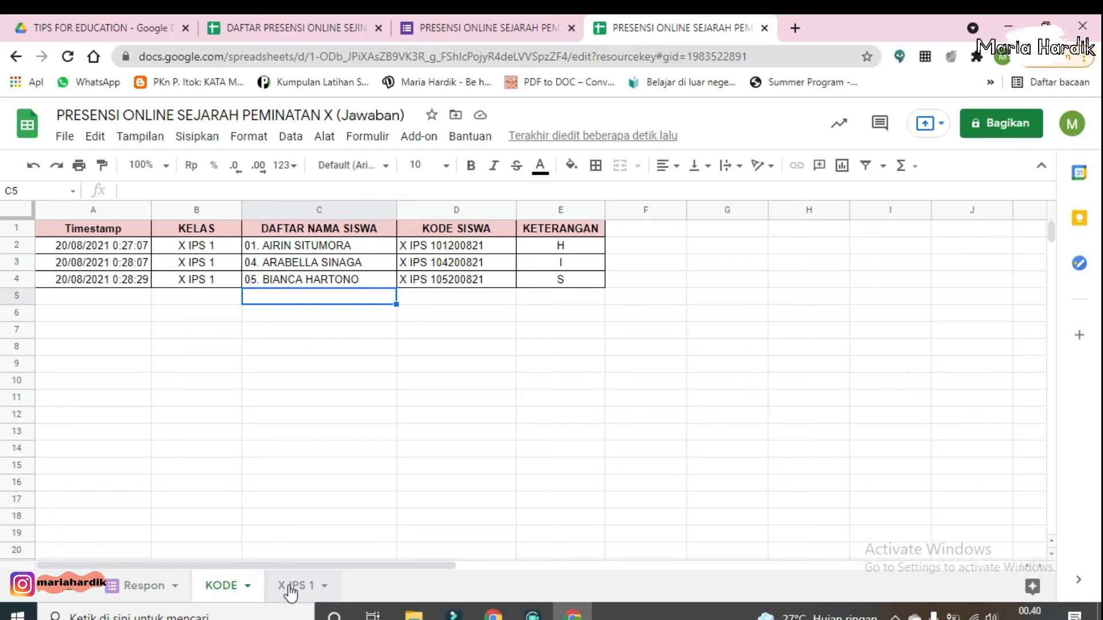
Step: Open the X IPS 1 sheet and enter the date 20/08/2021 in the first TANGGAL cell, D10
click(292, 590)
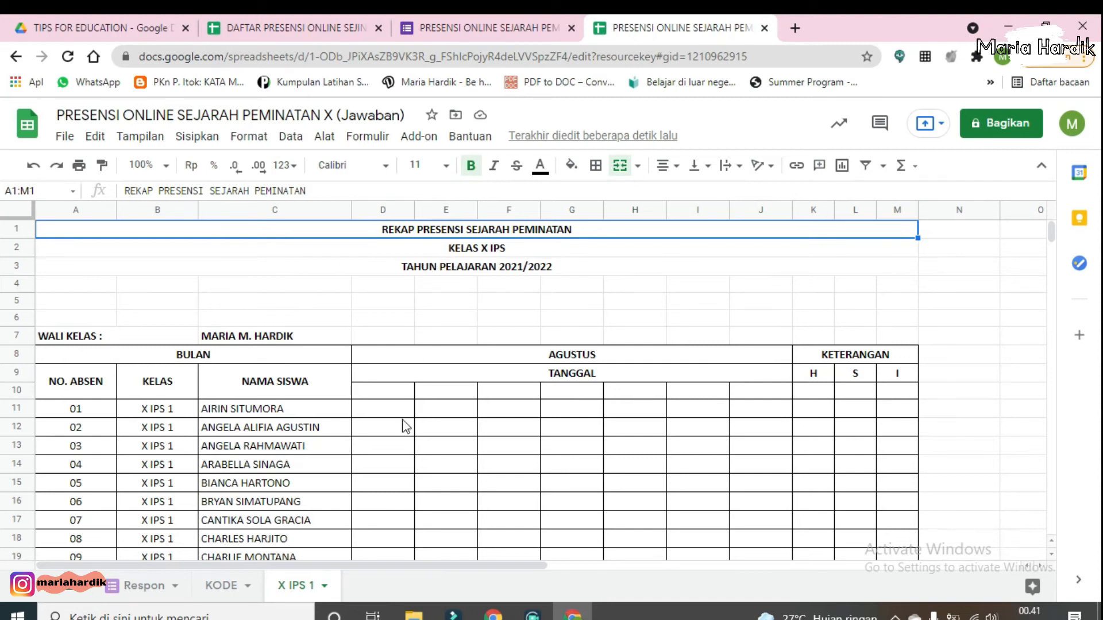
scroll(406, 426, down, 1)
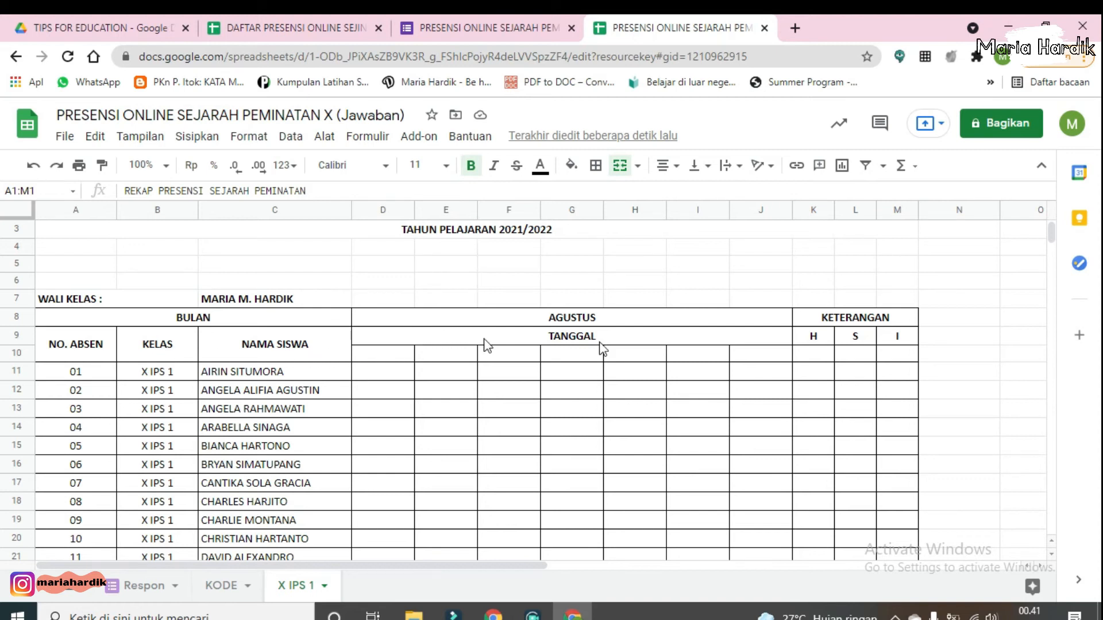
click(816, 339)
click(855, 338)
click(895, 338)
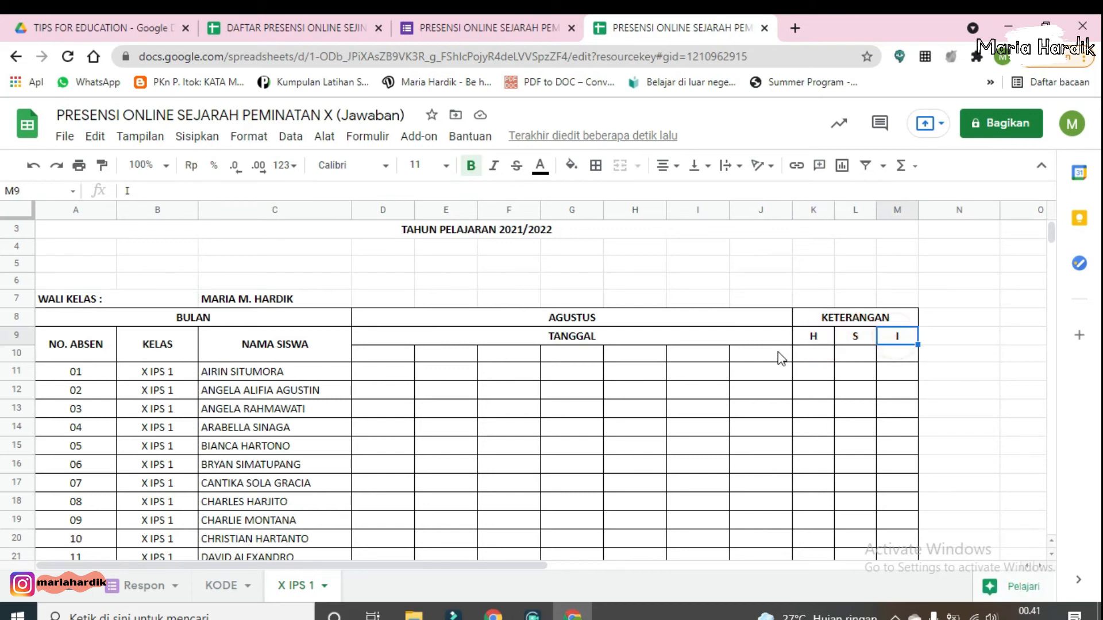
scroll(457, 351, down, 1)
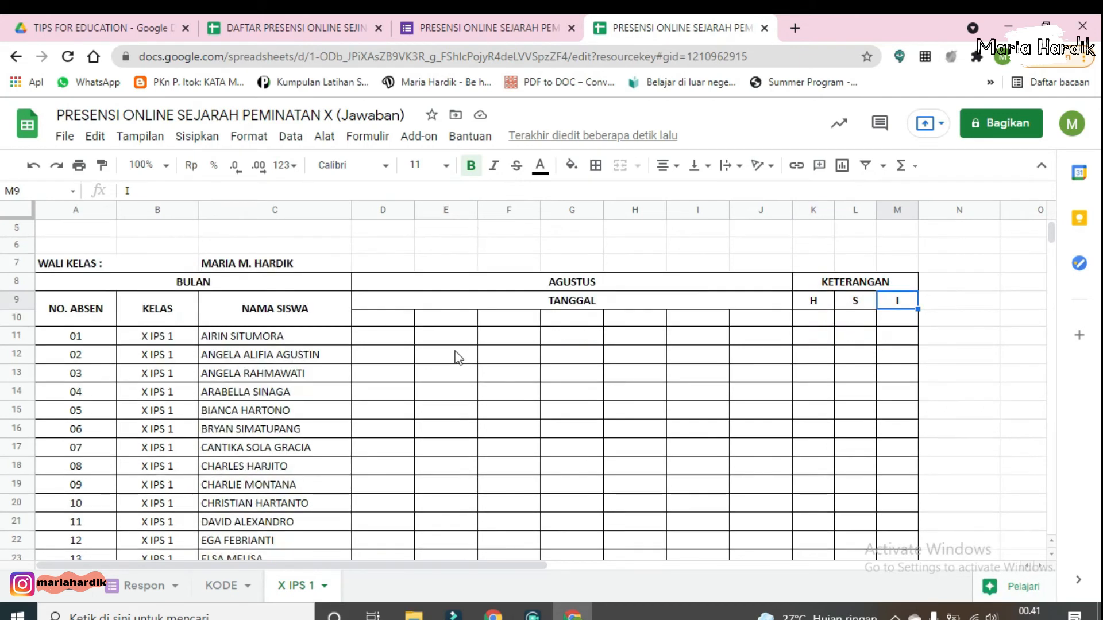
click(370, 322)
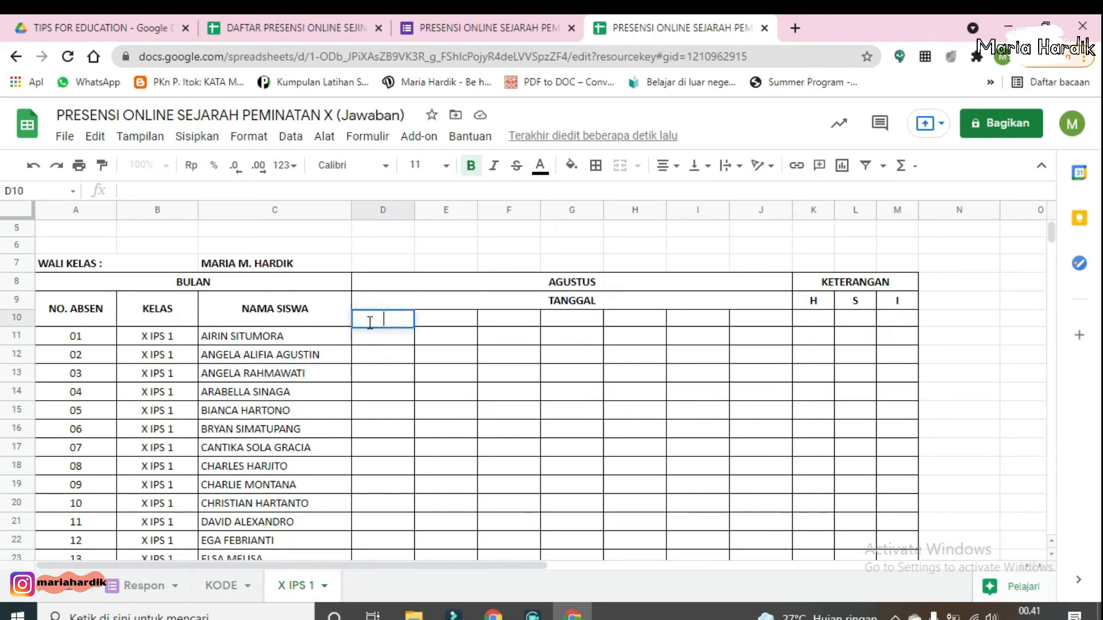
click(469, 322)
click(395, 322)
text(20/)
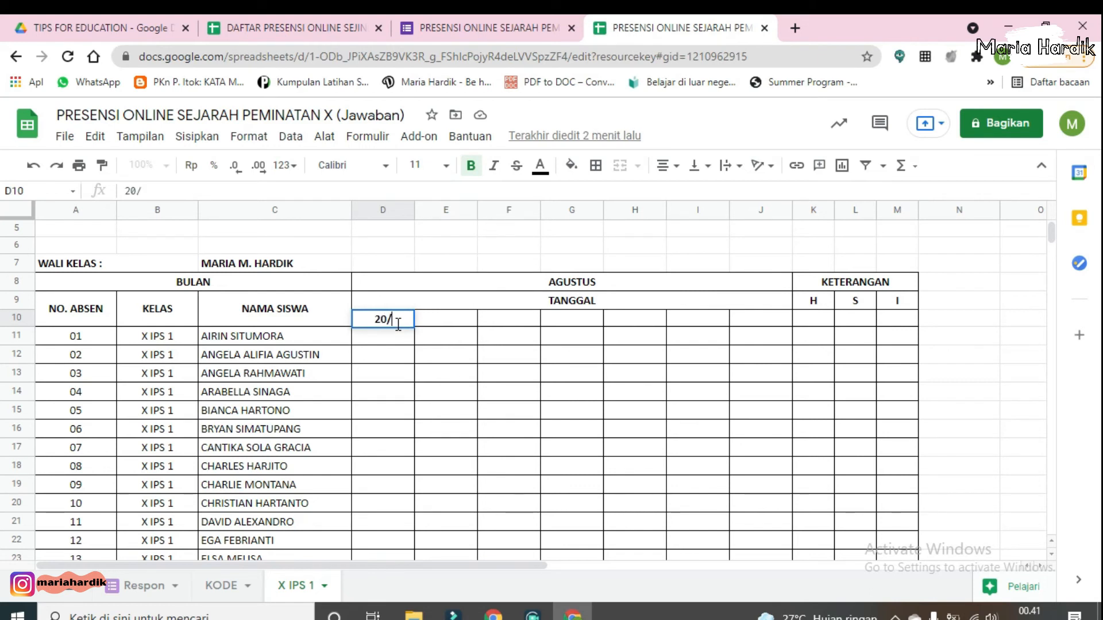
text(08/2021)
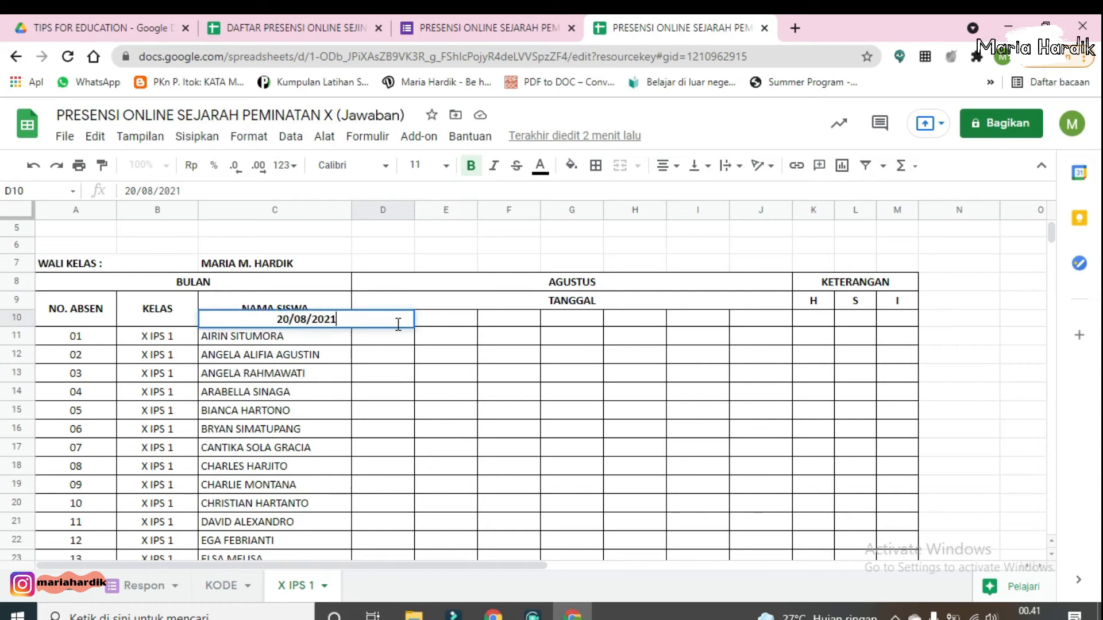
key(Return)
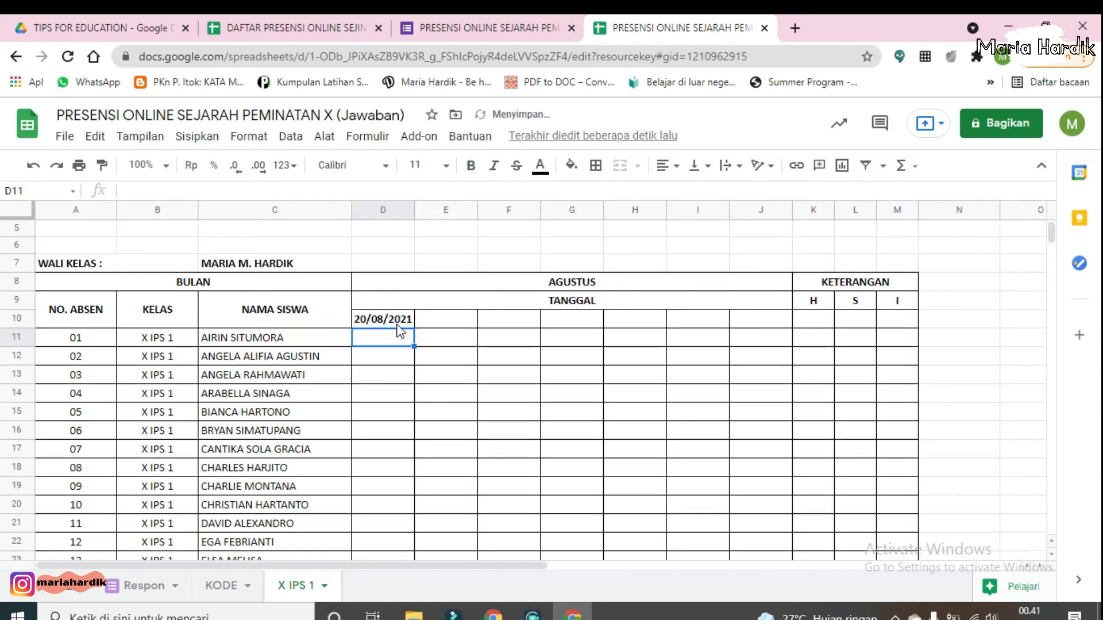
Step: Extend the date series from D10 across to J10, ending at 26/08/2021, and check the filled dates
click(397, 319)
drag(413, 326, 768, 320)
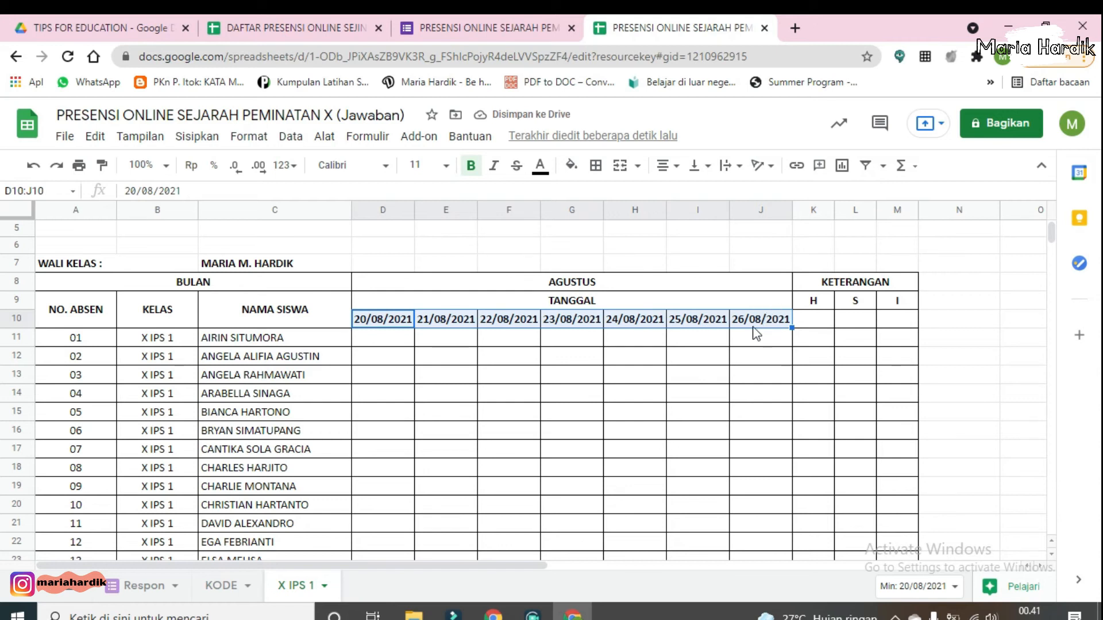
double_click(390, 323)
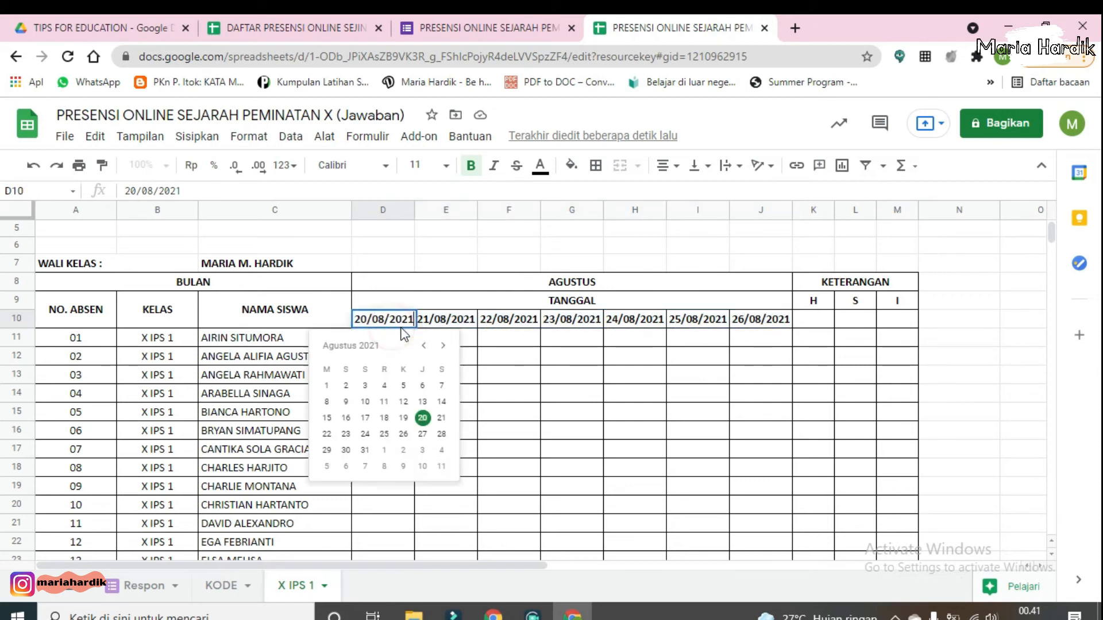
click(450, 327)
double_click(450, 328)
double_click(511, 323)
double_click(566, 323)
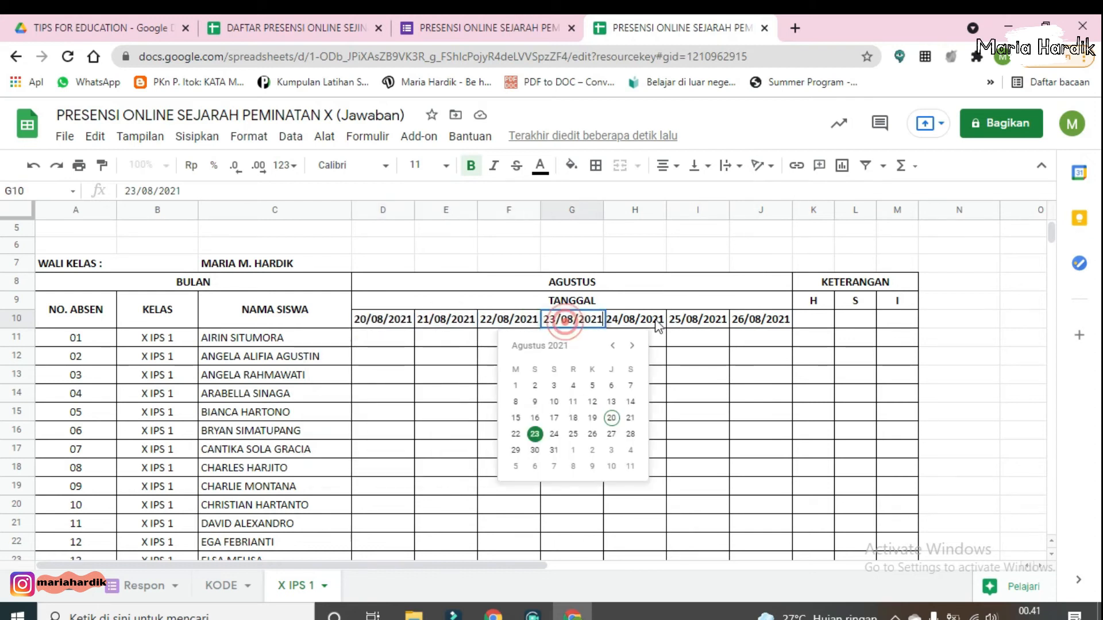
click(371, 345)
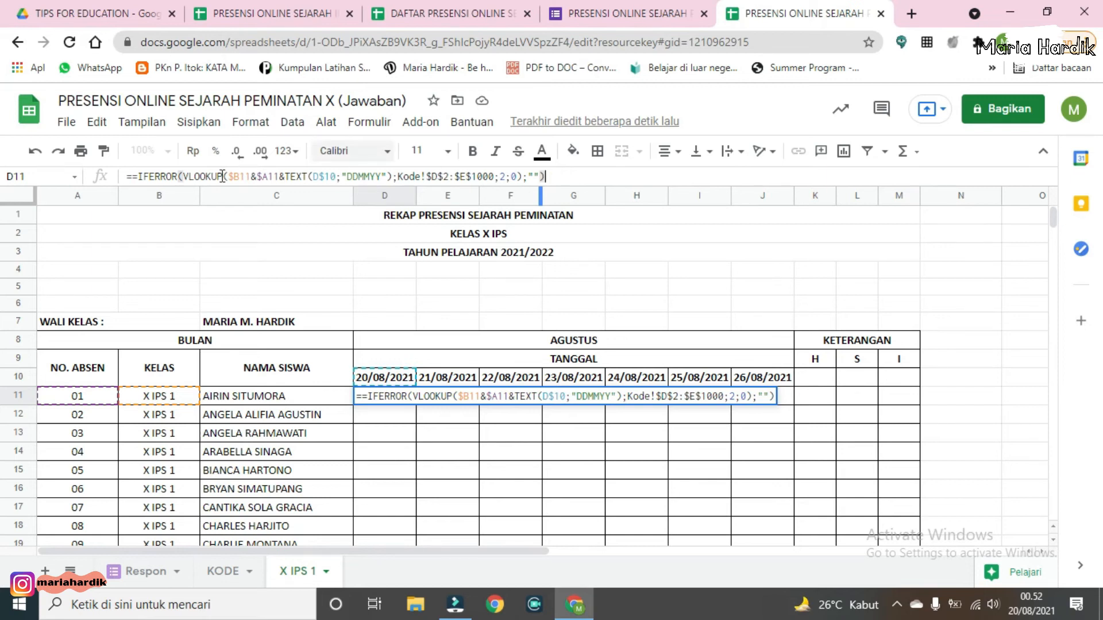
Step: Correct the D11 lookup formula so it starts with a single equals sign, and enter it
click(147, 180)
click(183, 178)
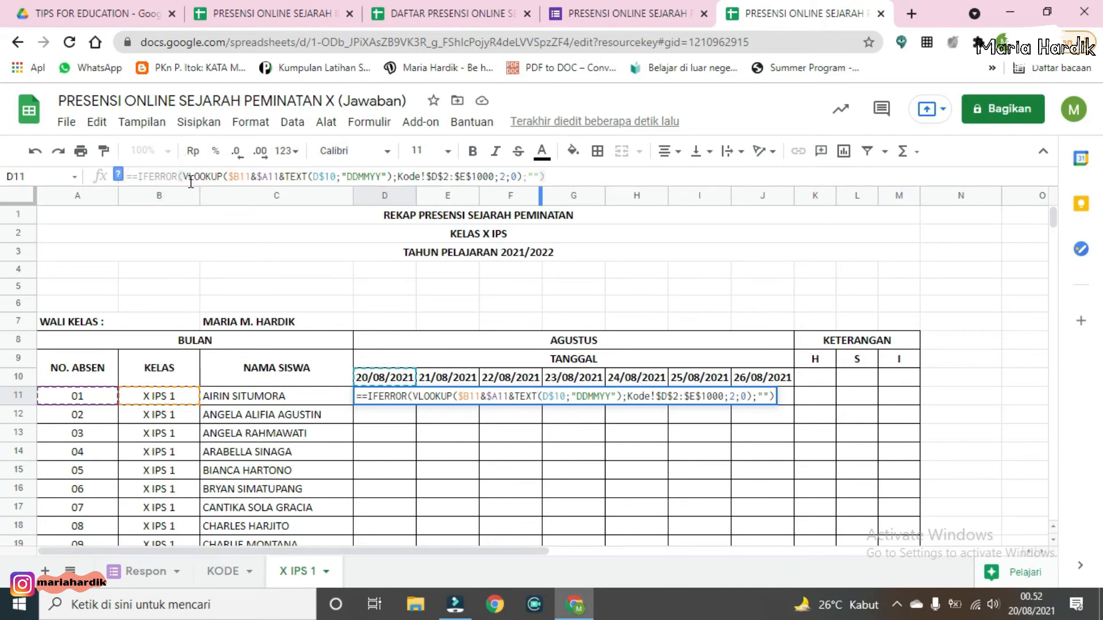
click(141, 177)
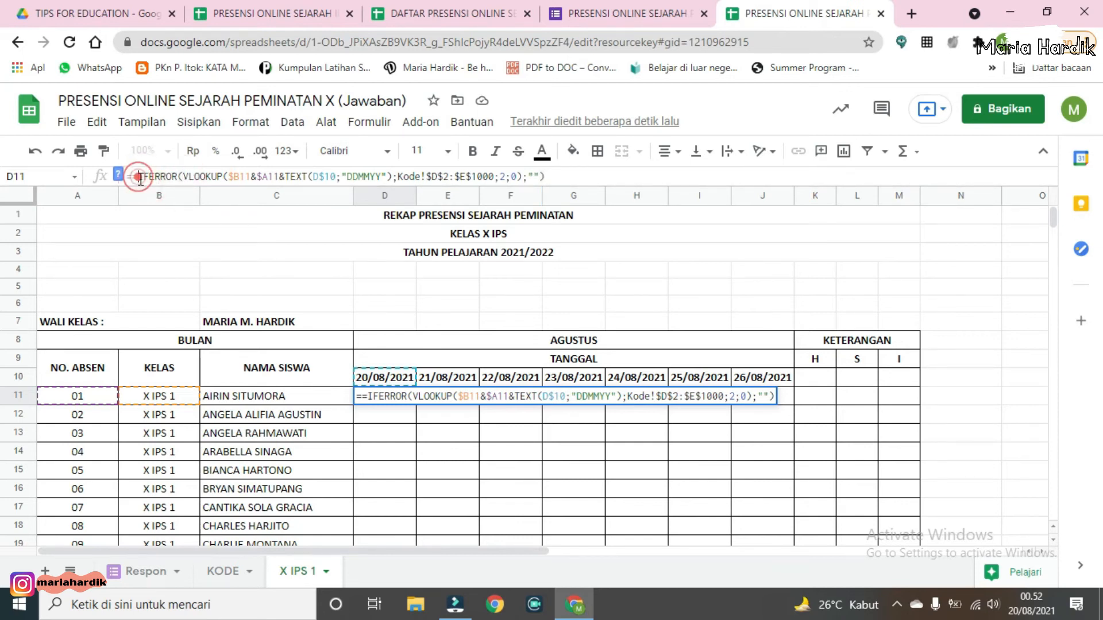
key(BackSpace)
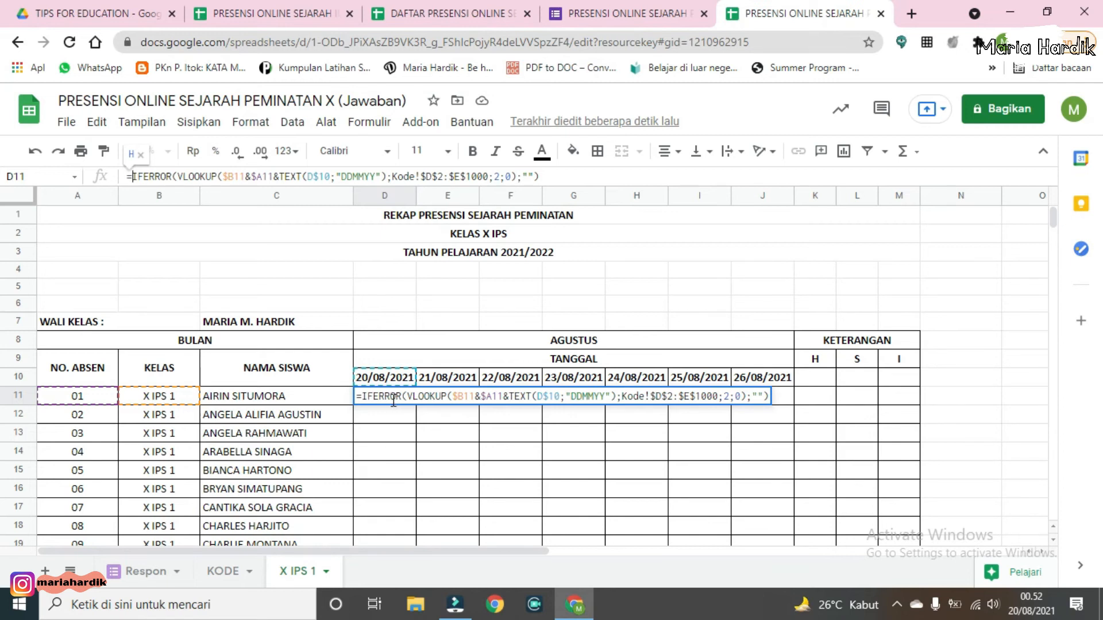
click(563, 176)
key(Return)
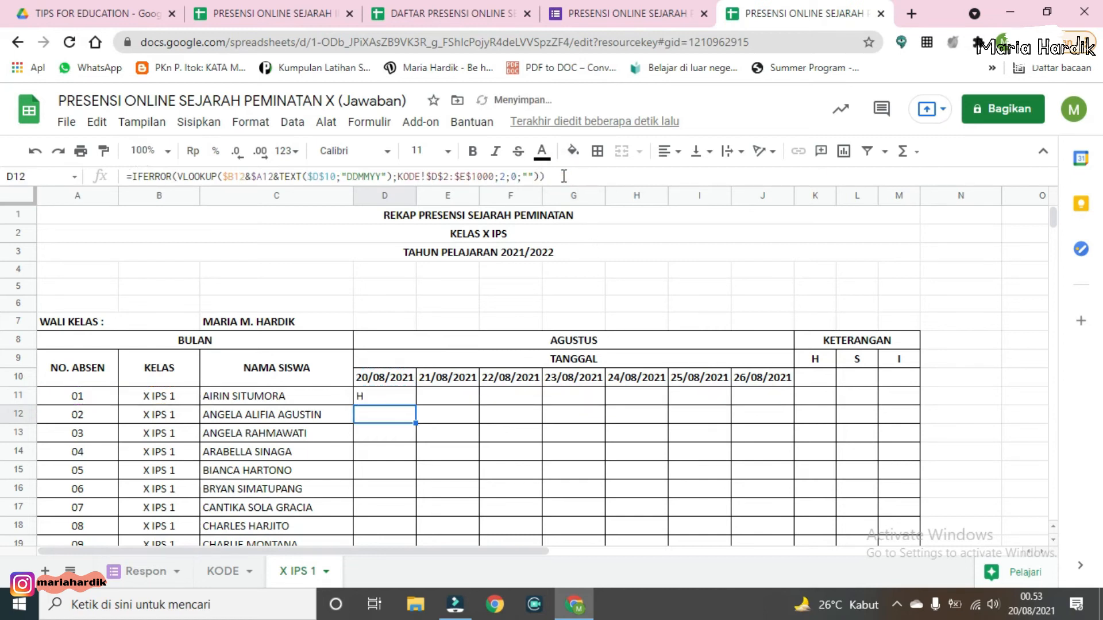
Step: Copy the D11 formula across the attendance grid D11:J30
click(401, 398)
drag(415, 405, 581, 364)
scroll(581, 365, up, 4)
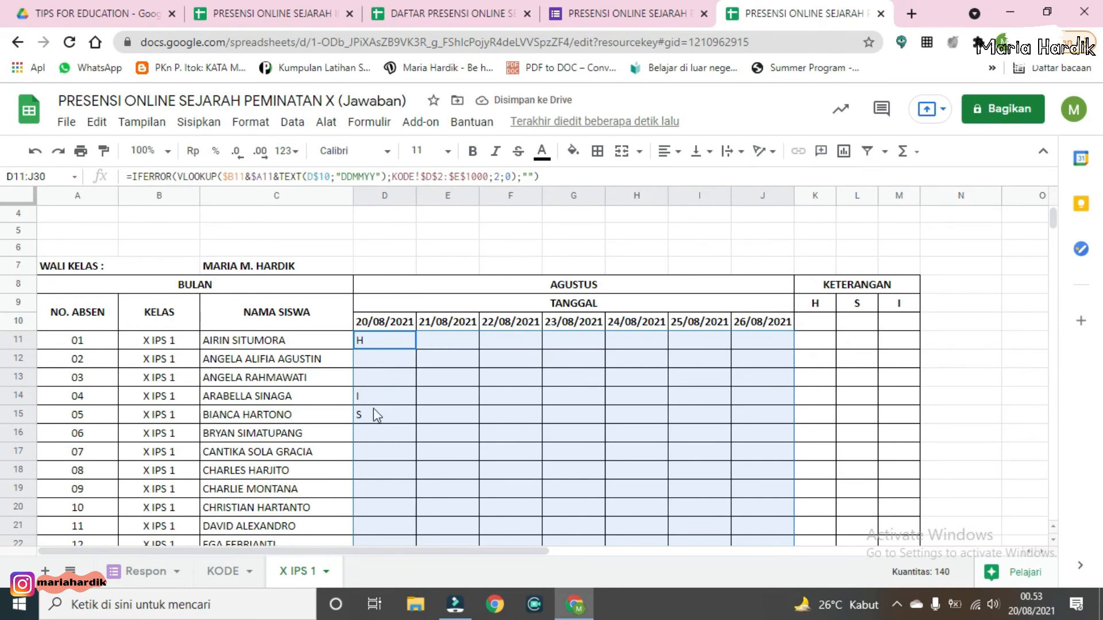
Step: Inspect the formulas in several attendance cells of column D
click(374, 423)
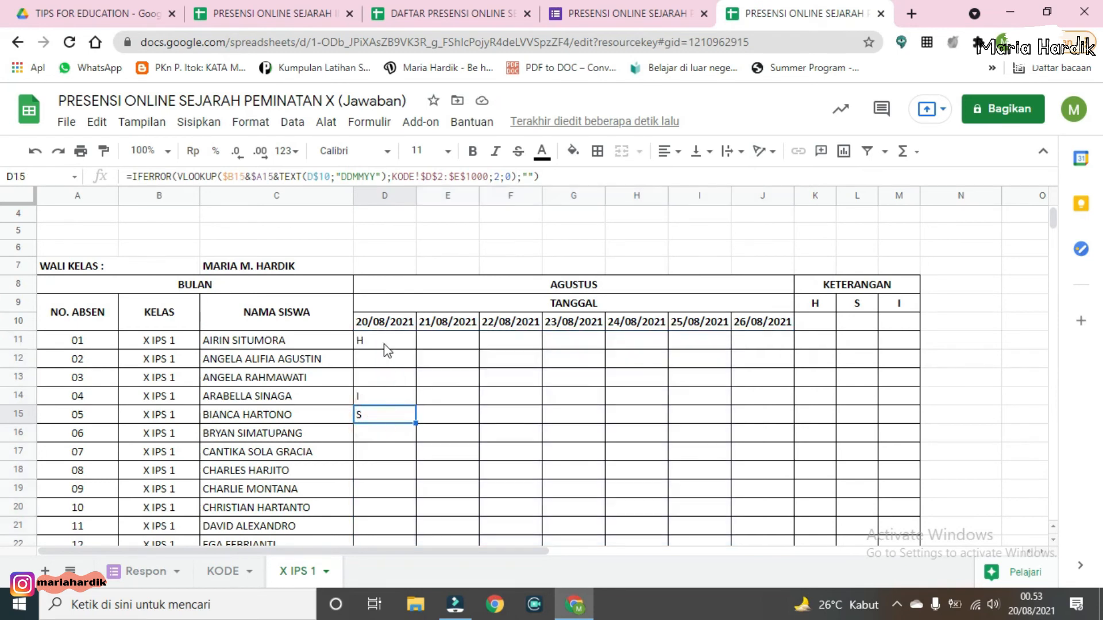
click(385, 343)
click(380, 356)
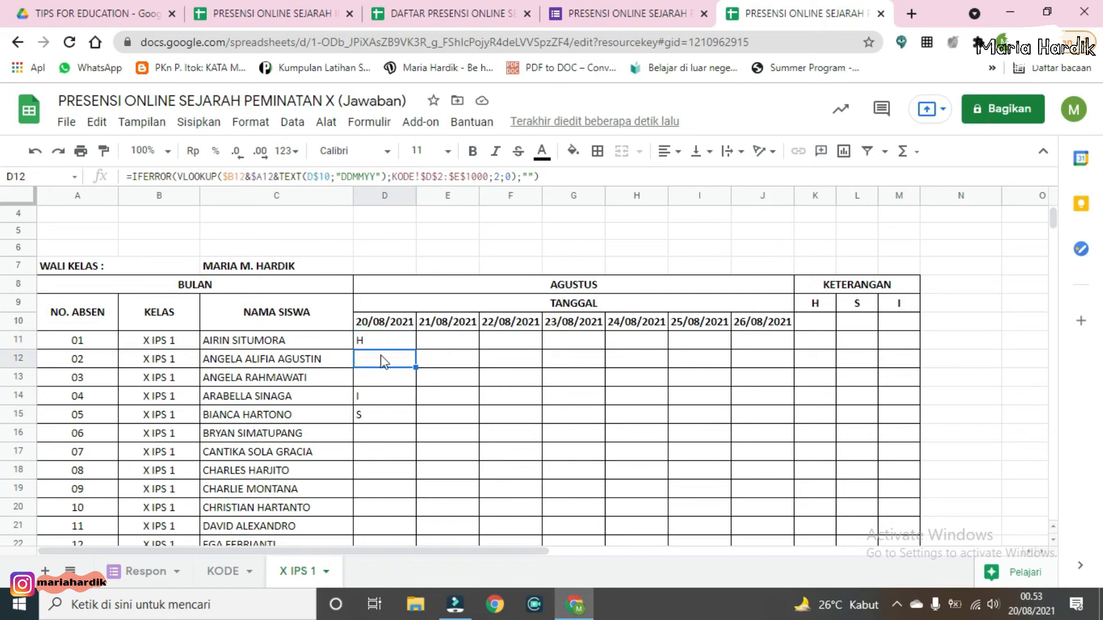
key(ctrl+c)
click(381, 400)
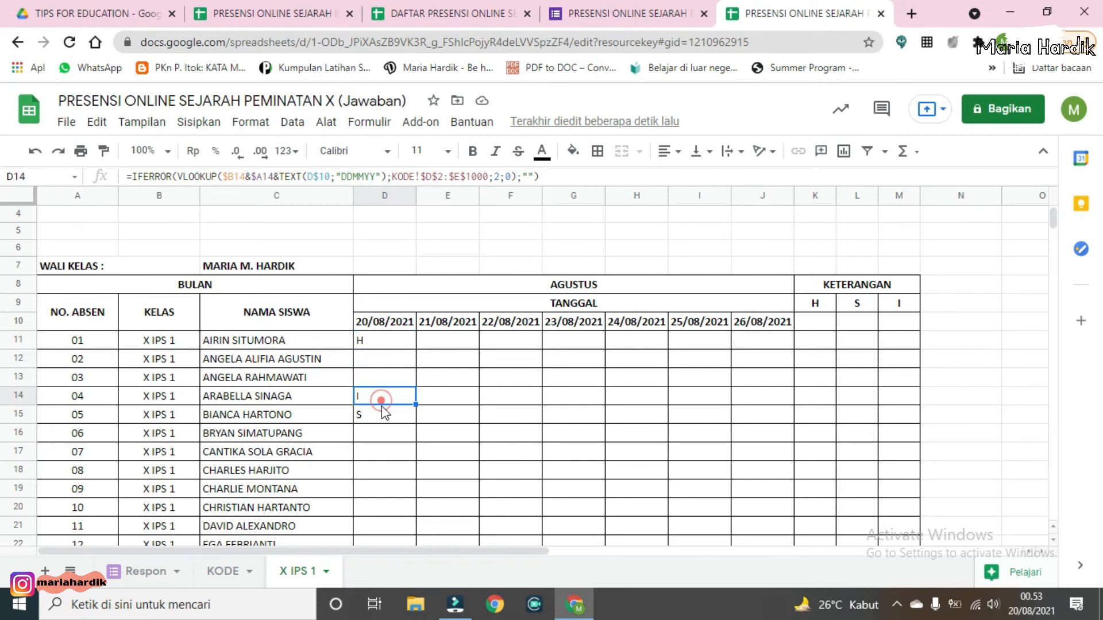
scroll(378, 415, down, 1)
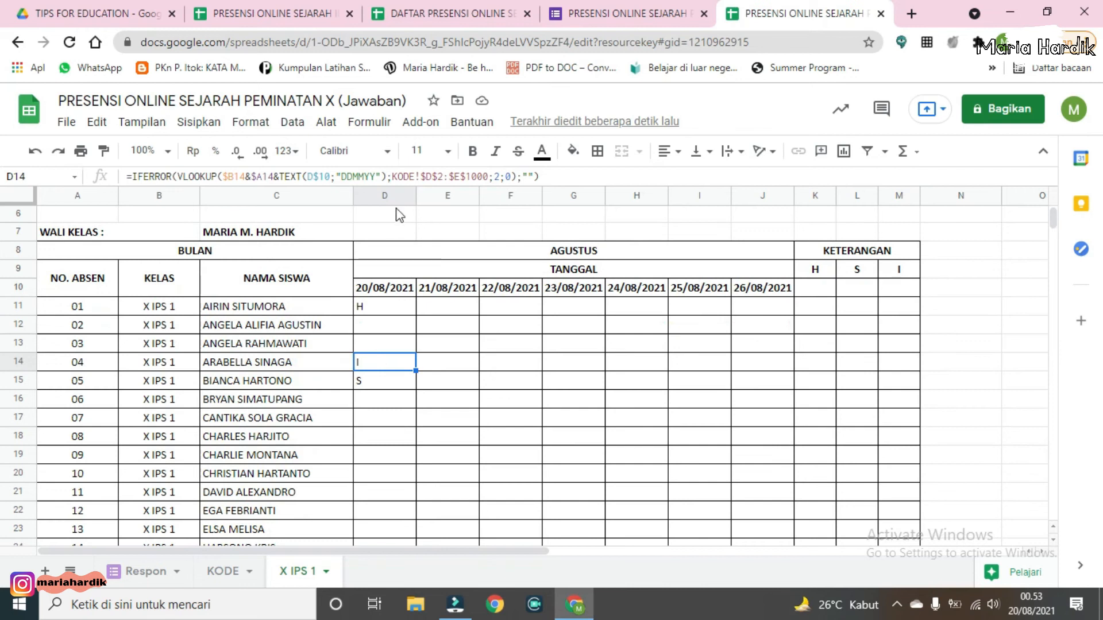
Step: Centre-align columns D to J
drag(391, 196, 792, 226)
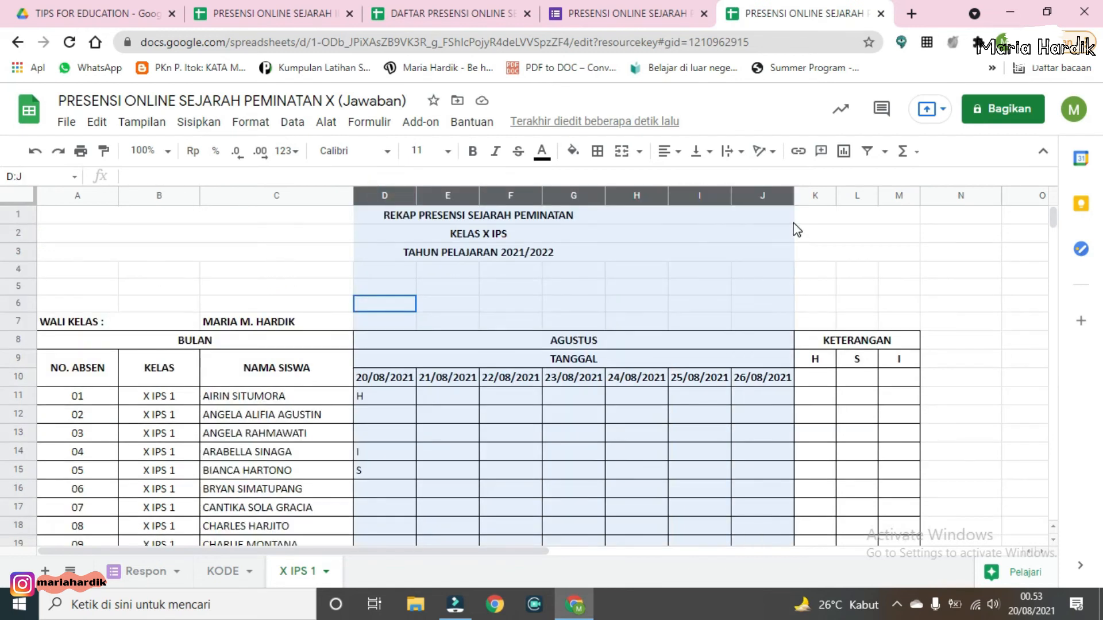
click(667, 153)
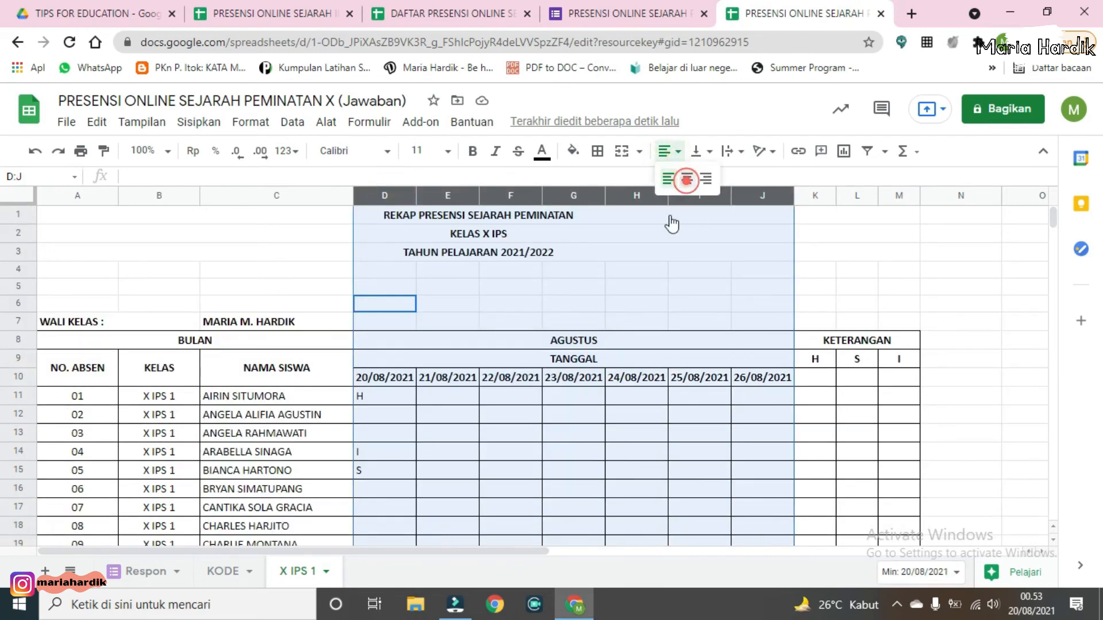
click(683, 178)
Step: Check the attendance formulas in the column D and E cells for the first students
click(422, 447)
scroll(387, 421, down, 2)
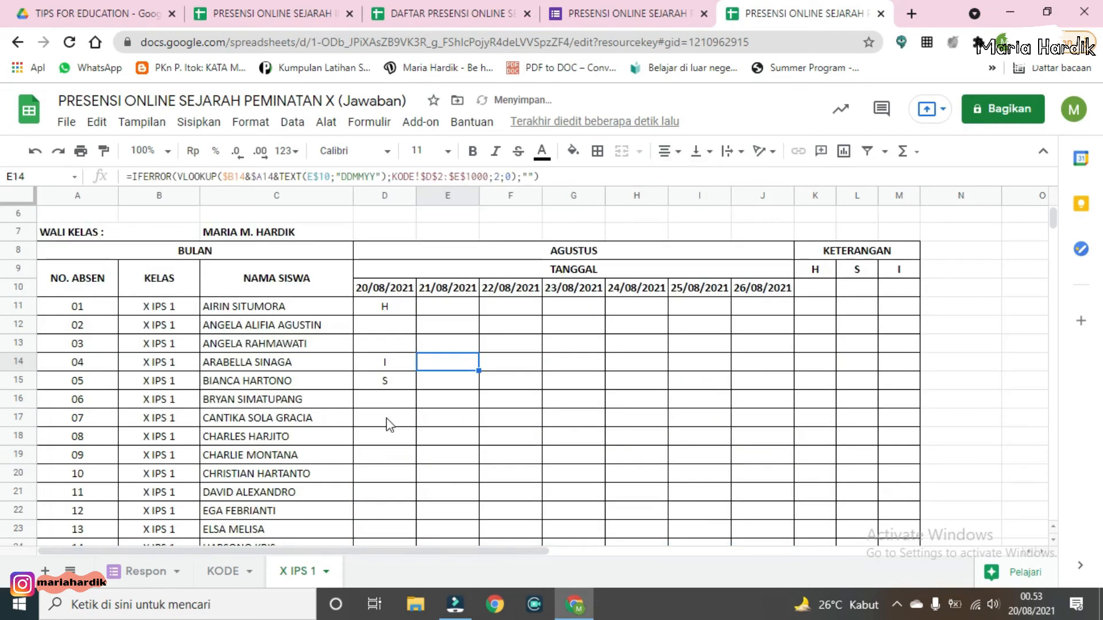
click(382, 308)
click(385, 381)
click(386, 346)
click(389, 415)
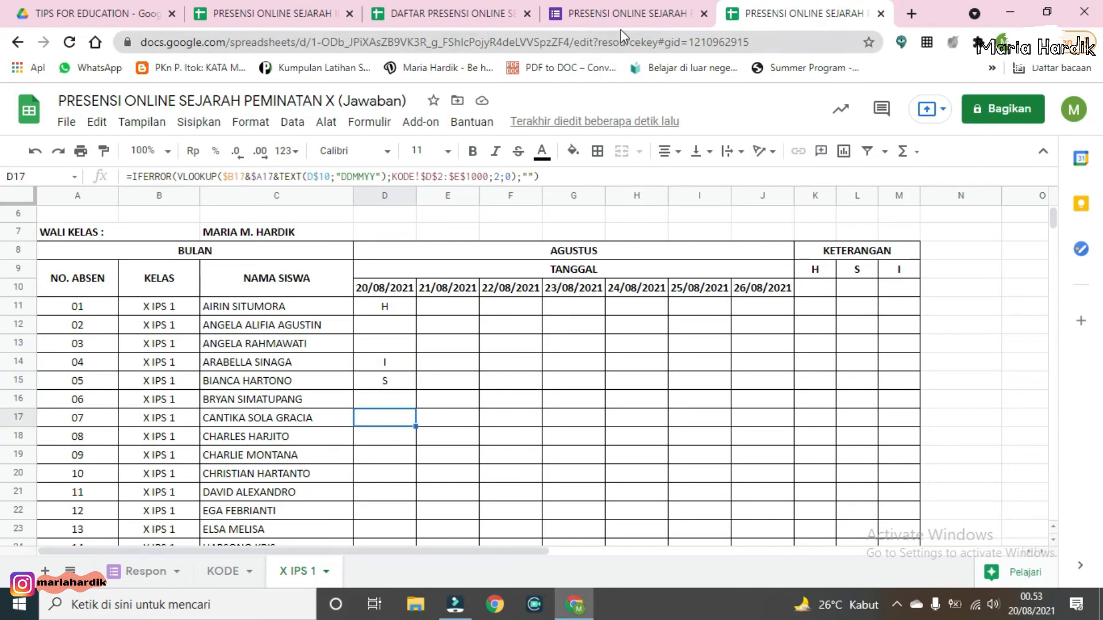
Step: Open the live attendance form, choose the class X IPS 1 and continue to the next section
click(620, 14)
scroll(668, 314, down, 1)
scroll(668, 314, up, 1)
click(862, 105)
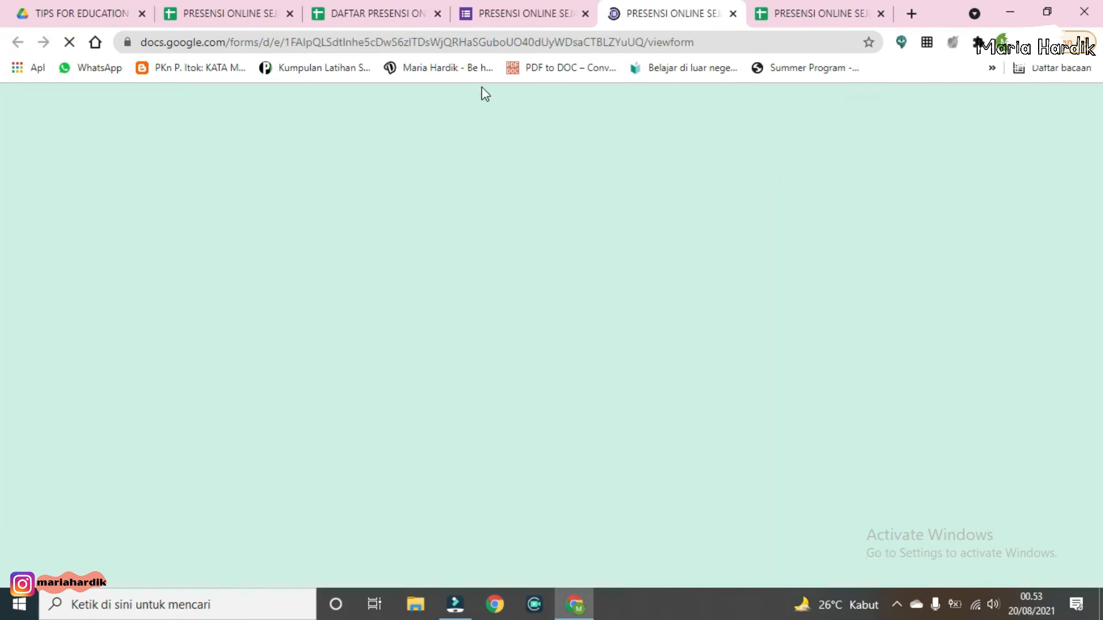
click(394, 451)
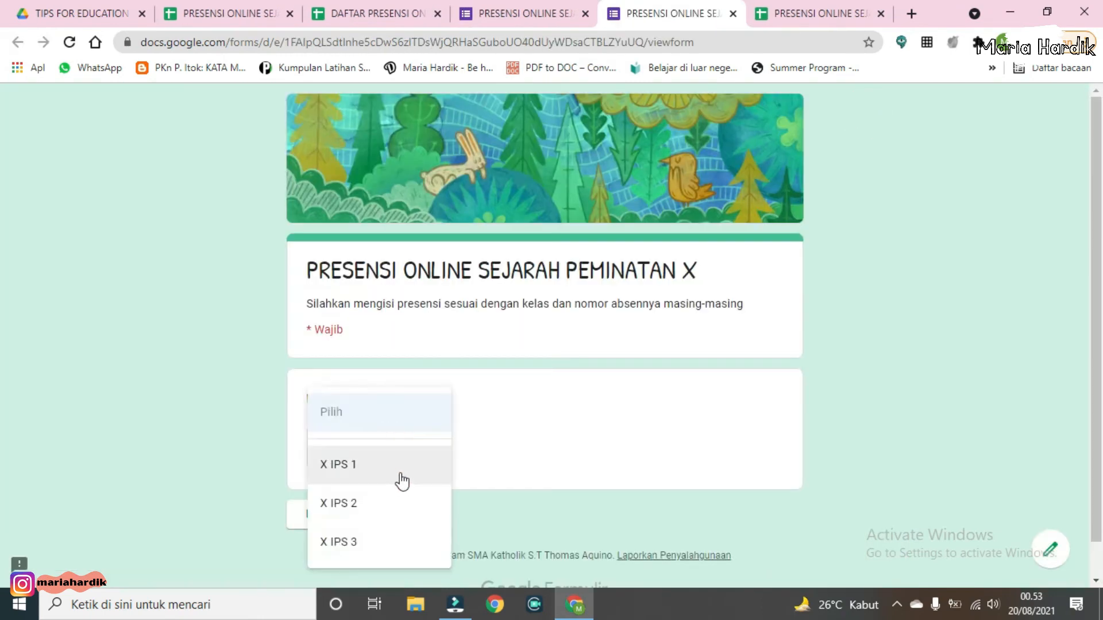
click(400, 476)
scroll(480, 480, down, 1)
click(356, 477)
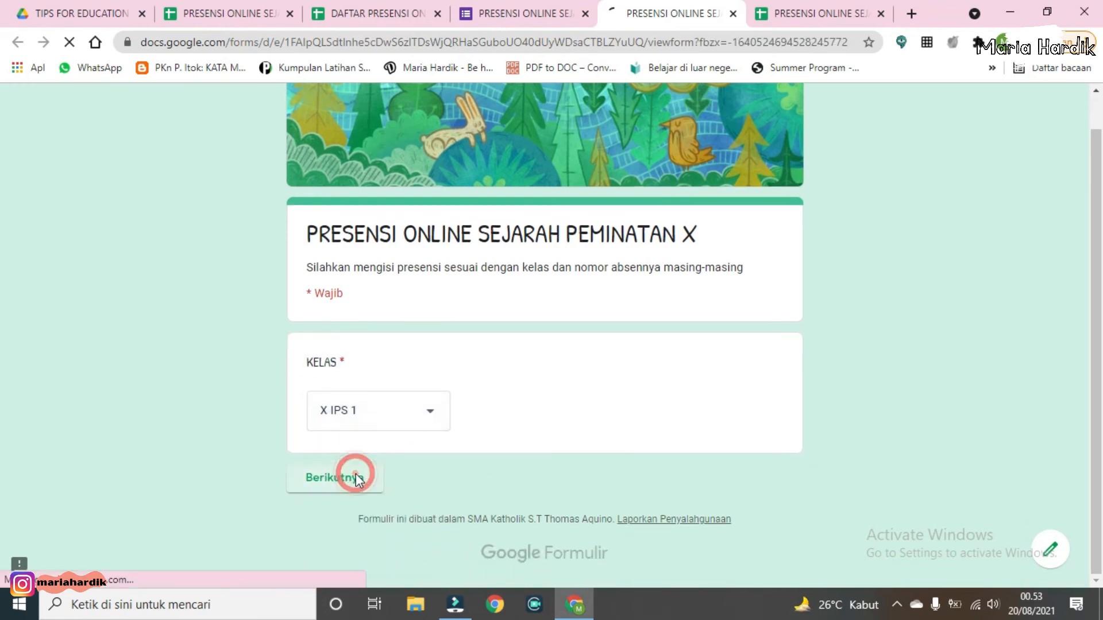
scroll(365, 476, down, 2)
click(357, 412)
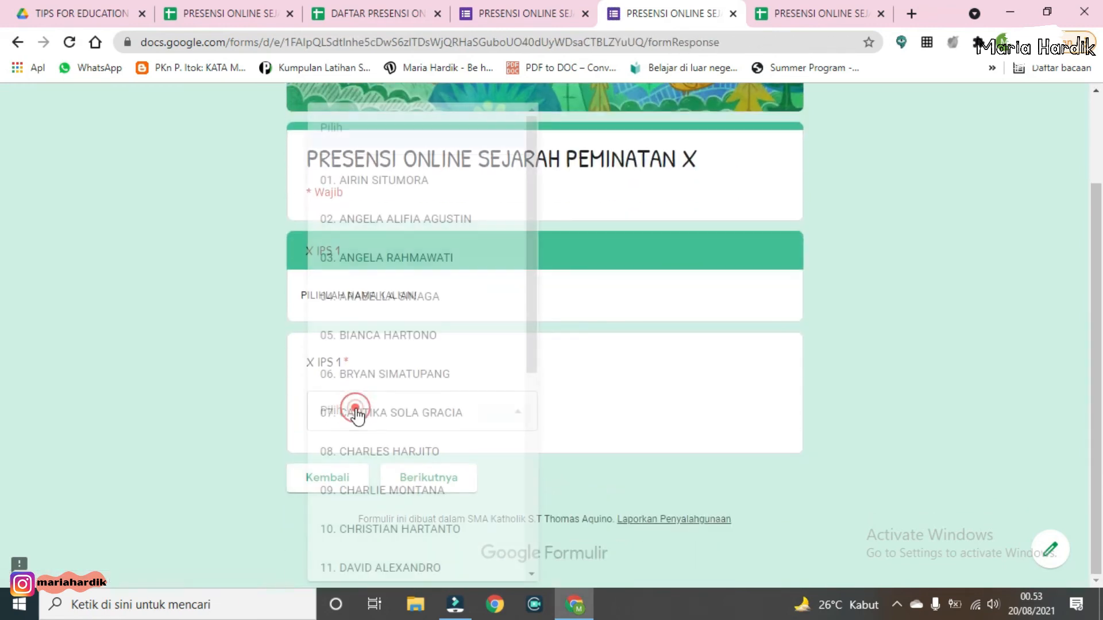
scroll(400, 459, down, 2)
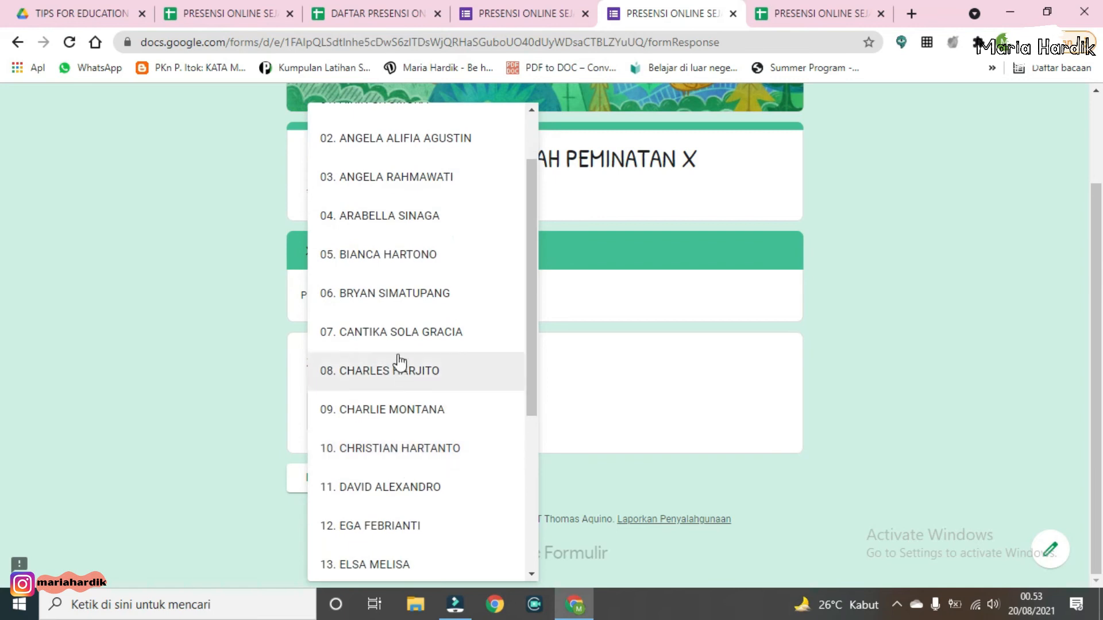
click(401, 340)
click(413, 481)
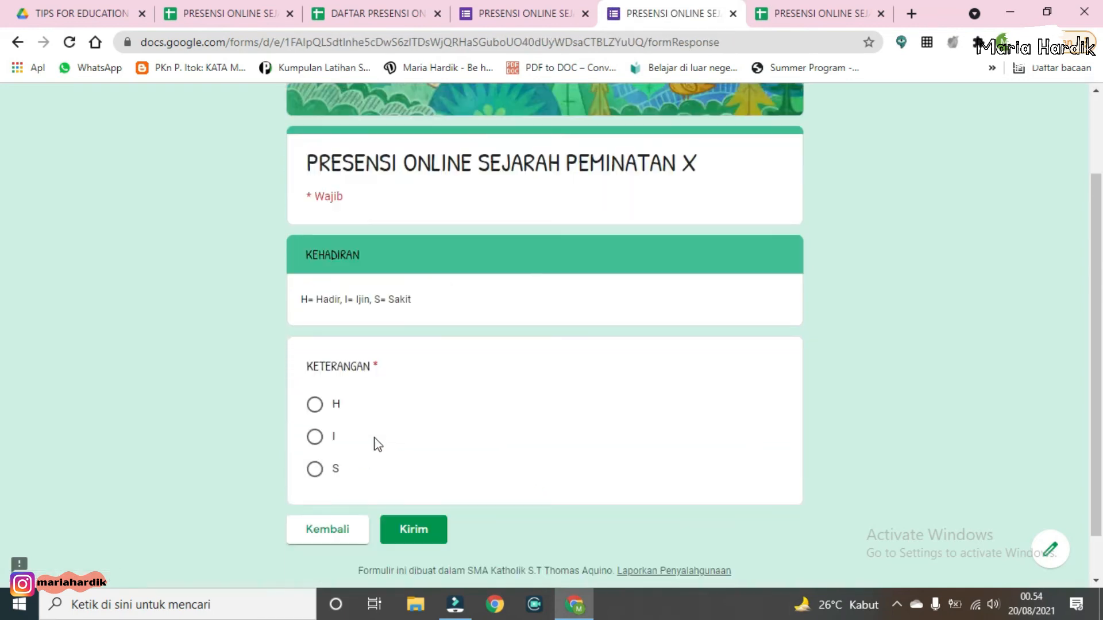
scroll(376, 445, down, 1)
click(314, 353)
click(421, 484)
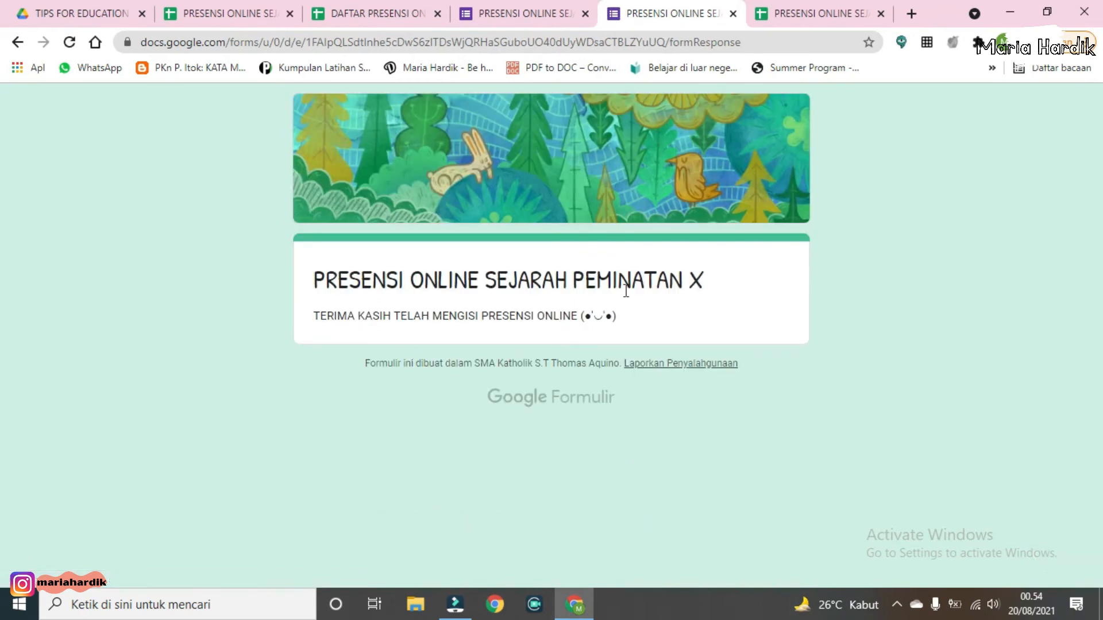
Step: Return to the X IPS 1 sheet and check the new response in the attendance grid
click(733, 13)
click(666, 13)
scroll(382, 371, down, 1)
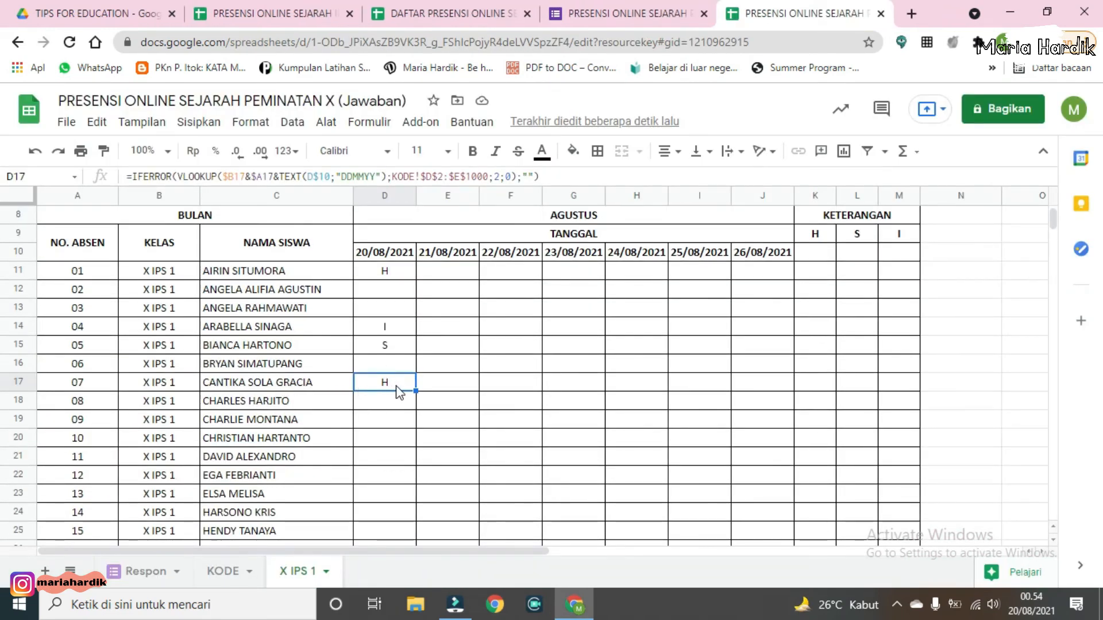
click(441, 383)
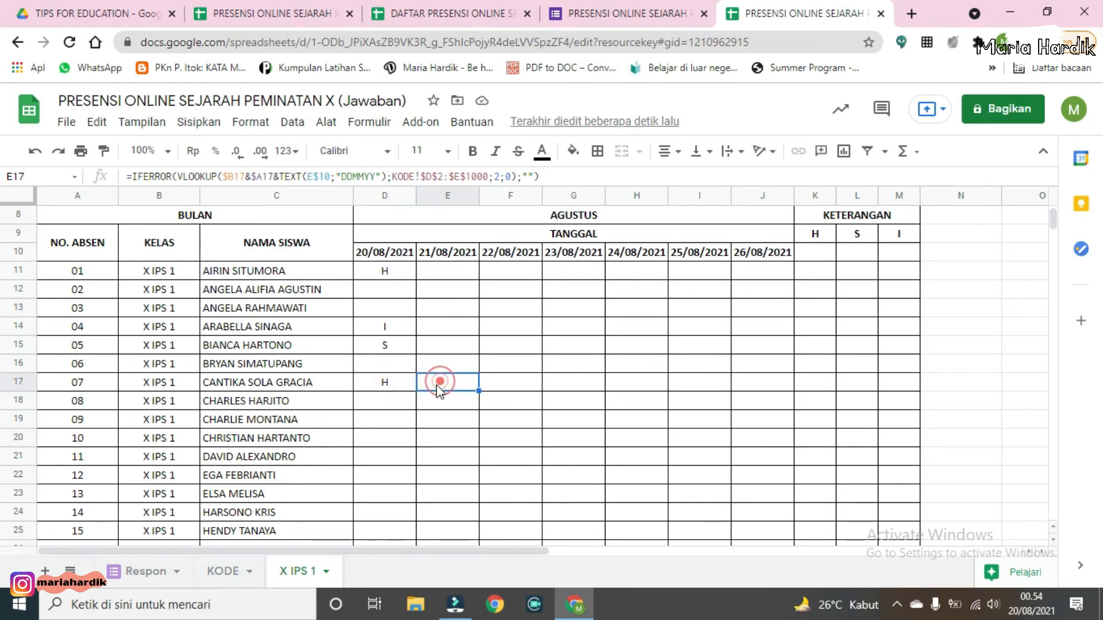
click(389, 395)
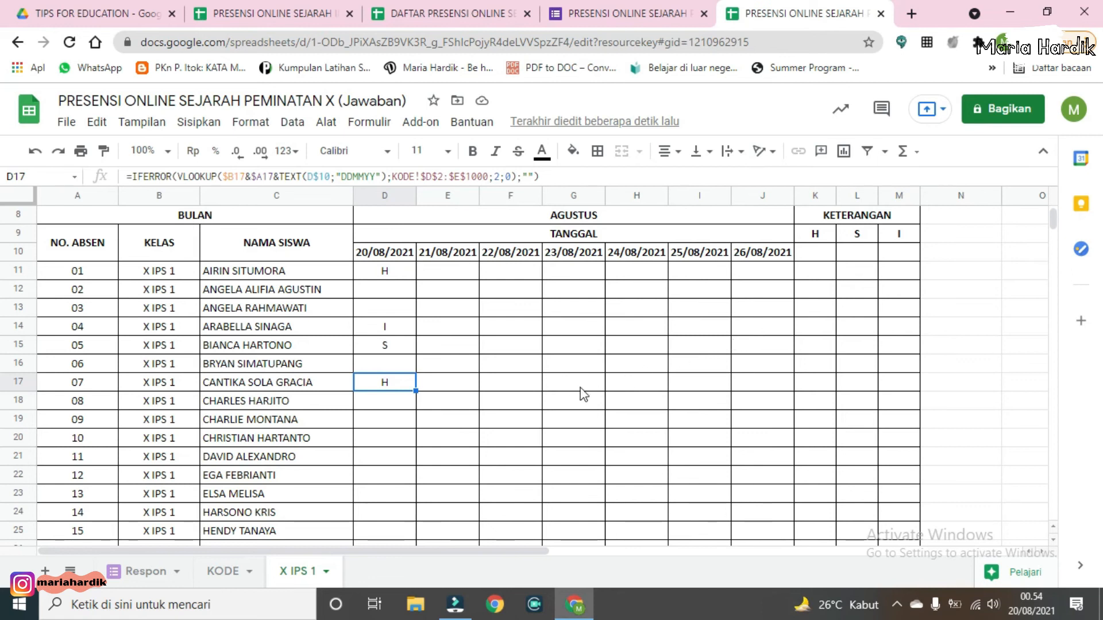
Step: Review the attendance grid and the H, S, I summary columns of the X IPS 1 sheet
scroll(743, 288, up, 2)
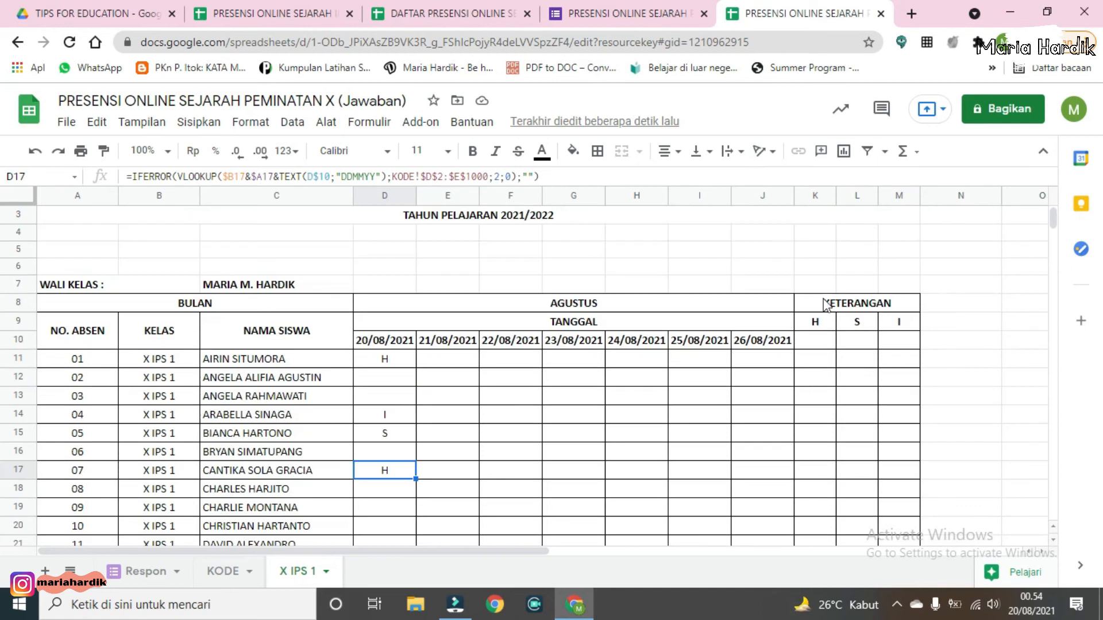
click(595, 360)
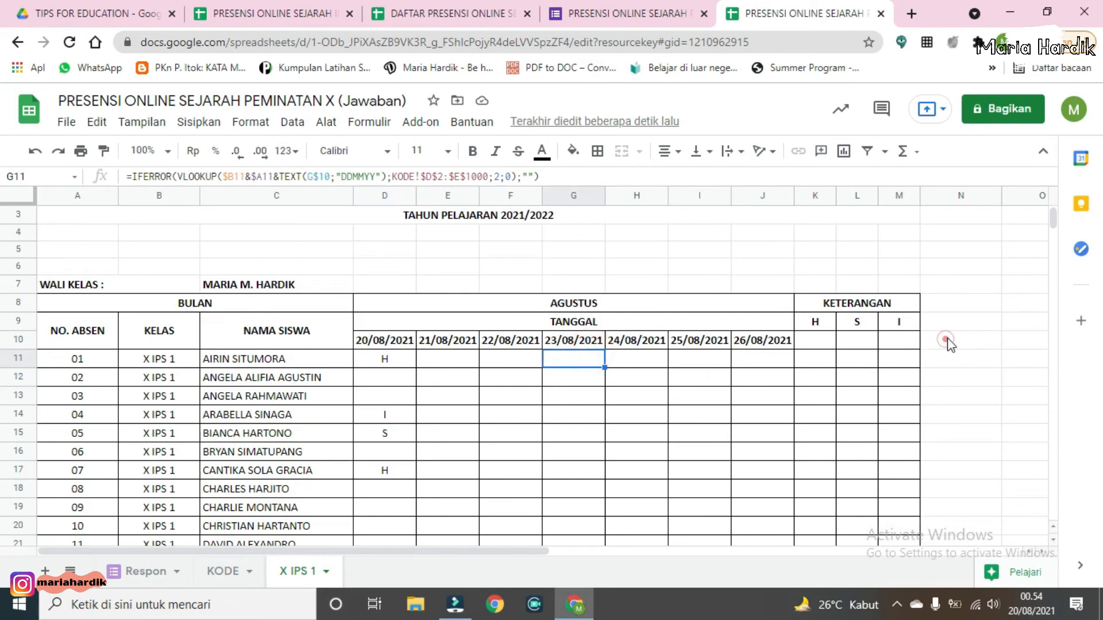
click(956, 339)
scroll(672, 396, down, 6)
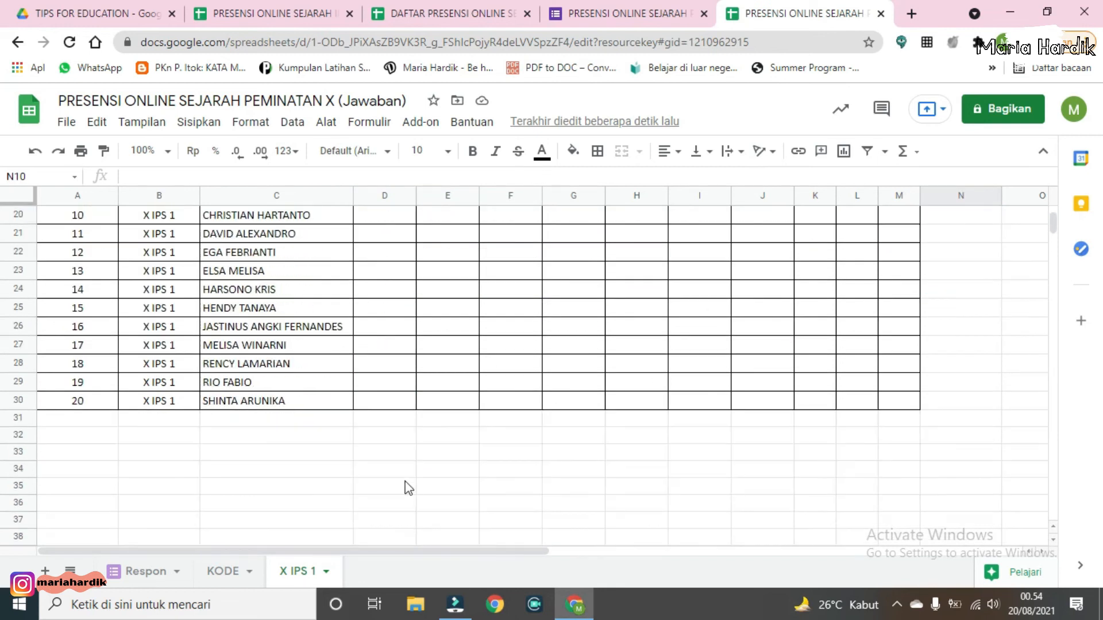
scroll(770, 353, up, 3)
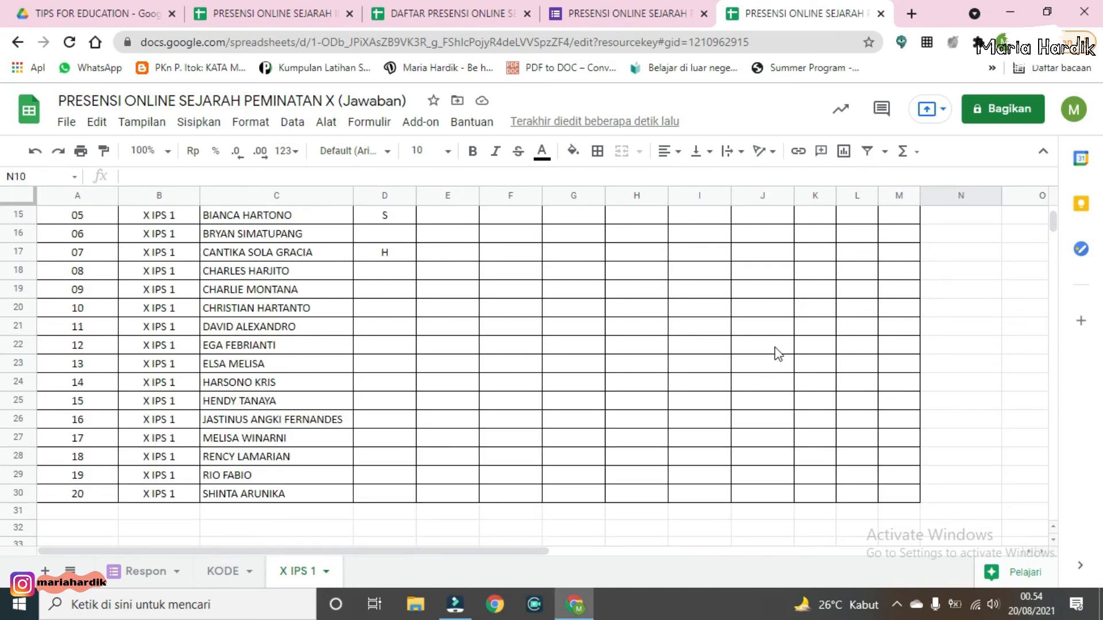
scroll(765, 357, up, 4)
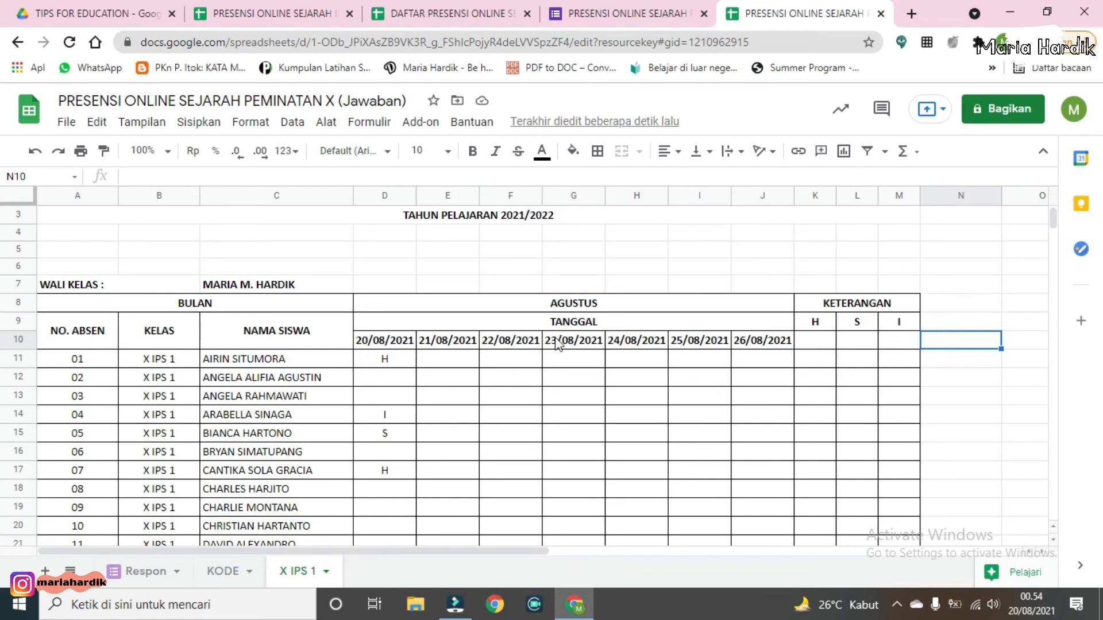
Step: Replace the formula in K11 with =COUNTIFS(D11:J11;K9) to count the first student's H marks
click(813, 338)
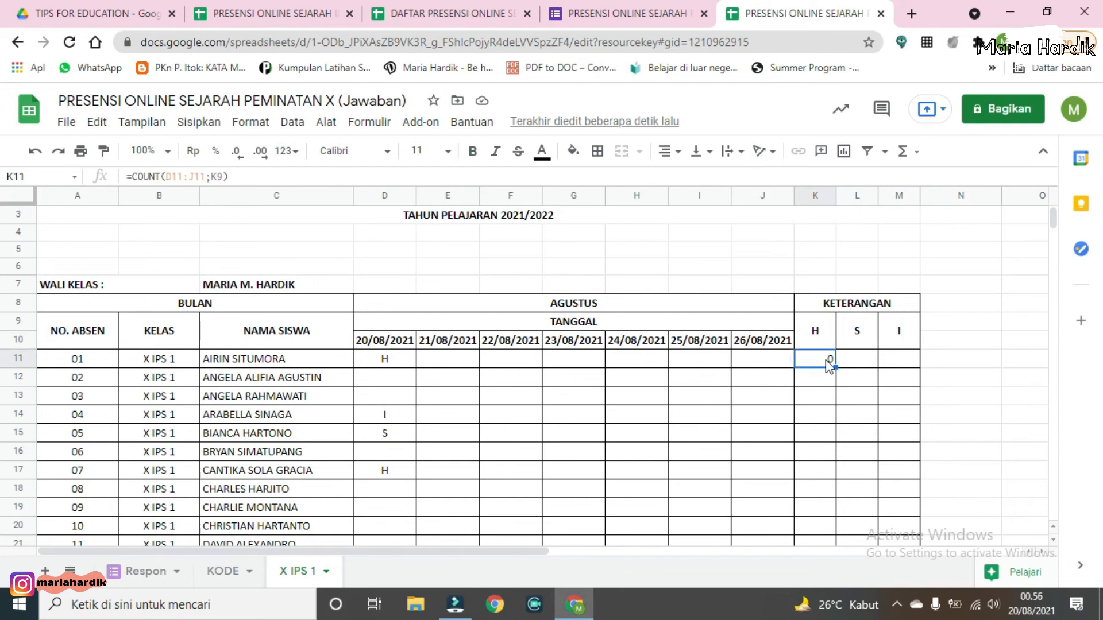
key(Delete)
text(=)
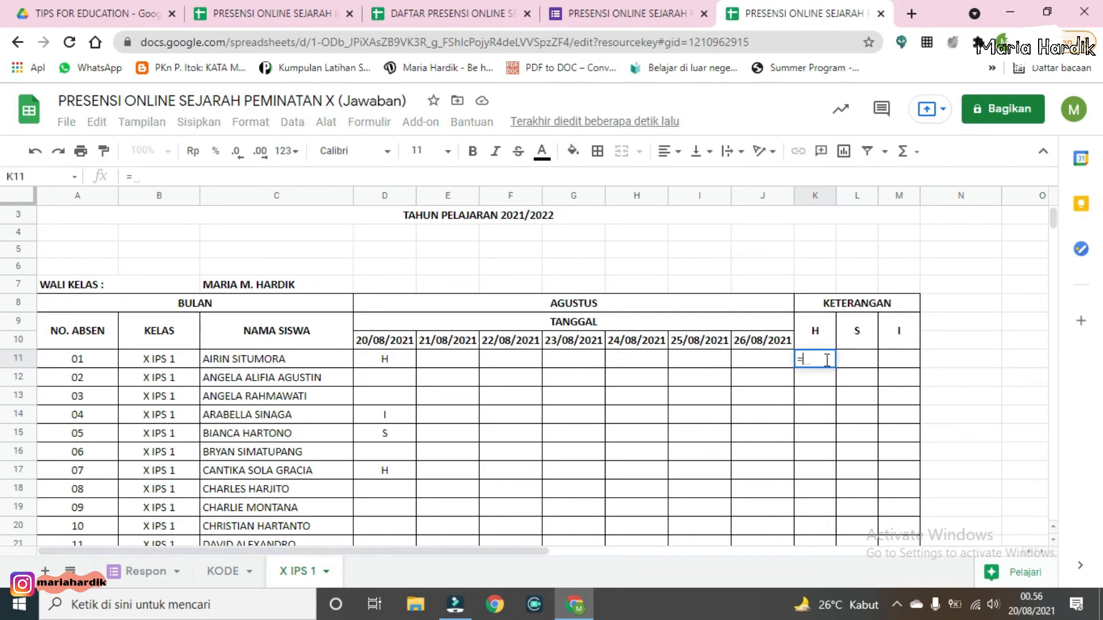
text(COUN)
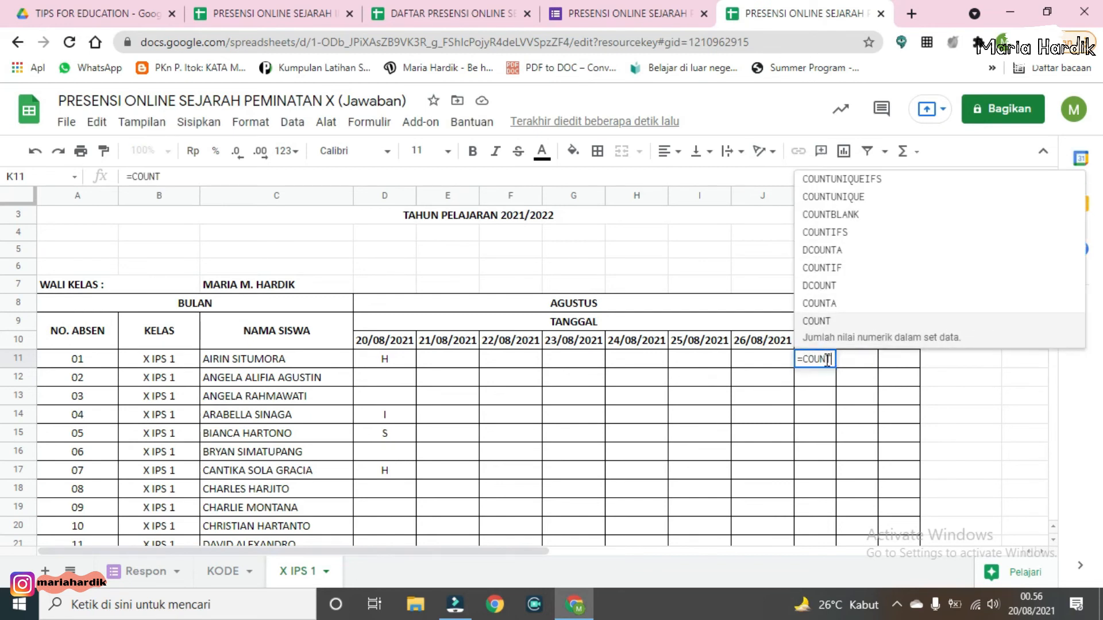
text(TI)
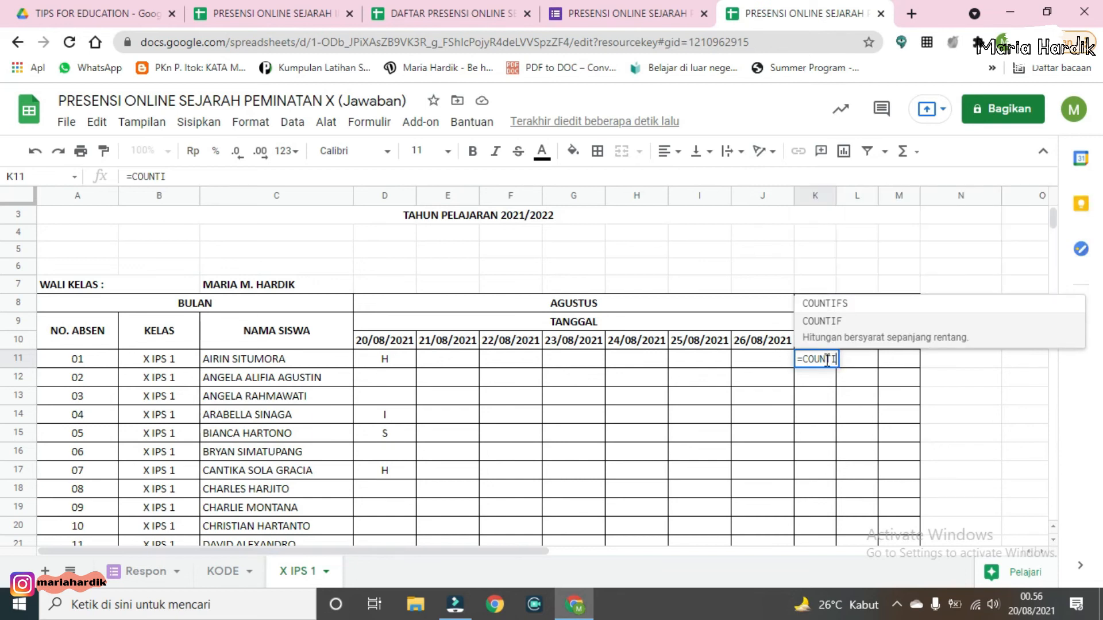
click(824, 303)
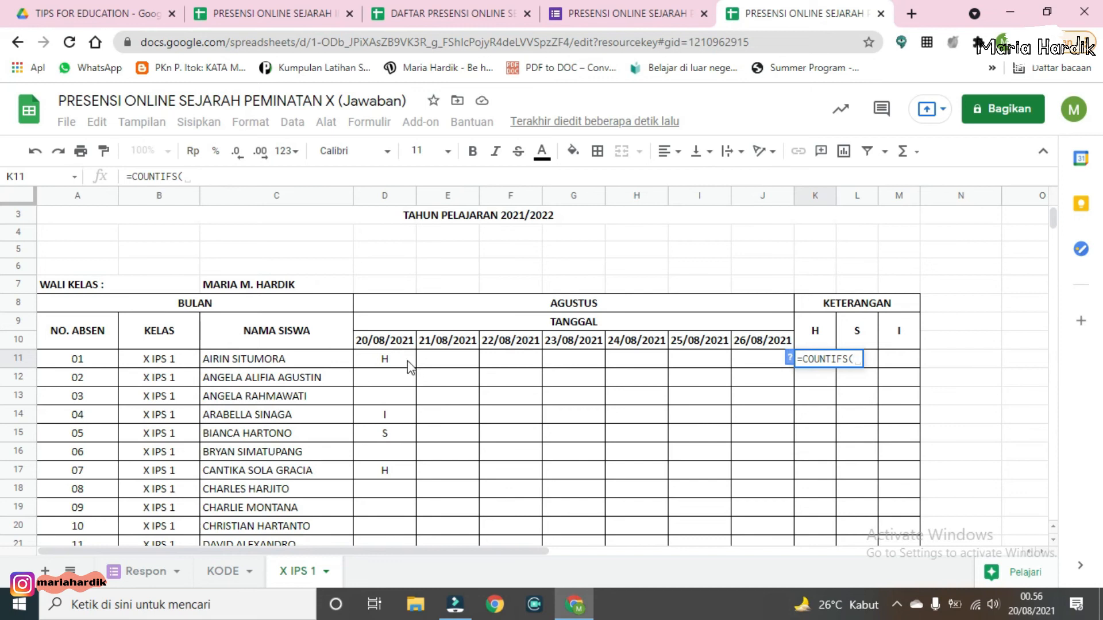
drag(403, 363, 773, 366)
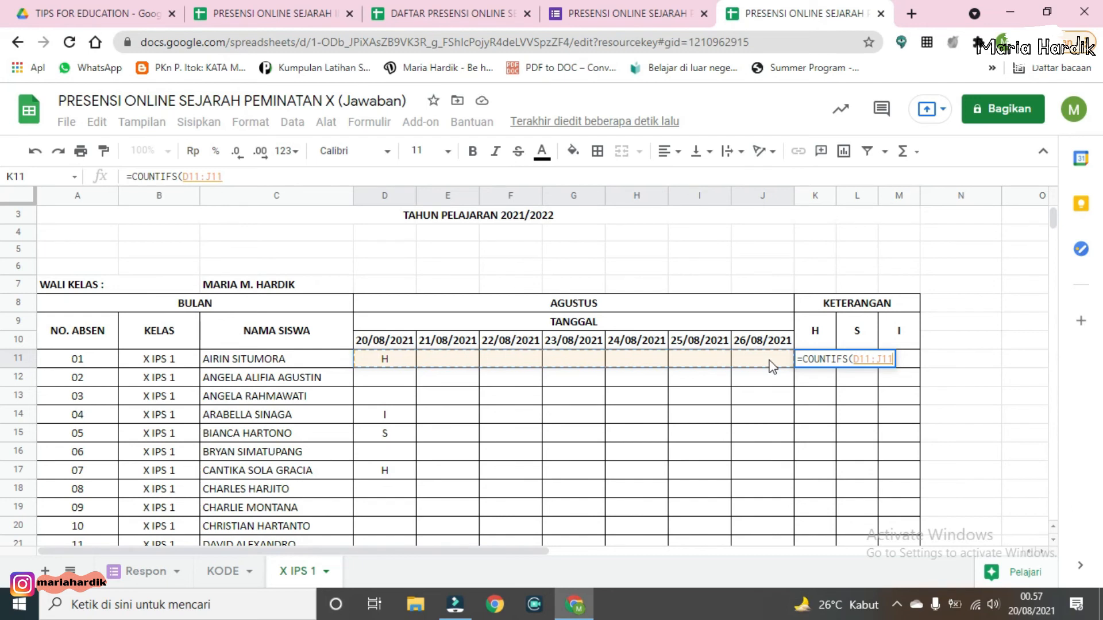
text(;)
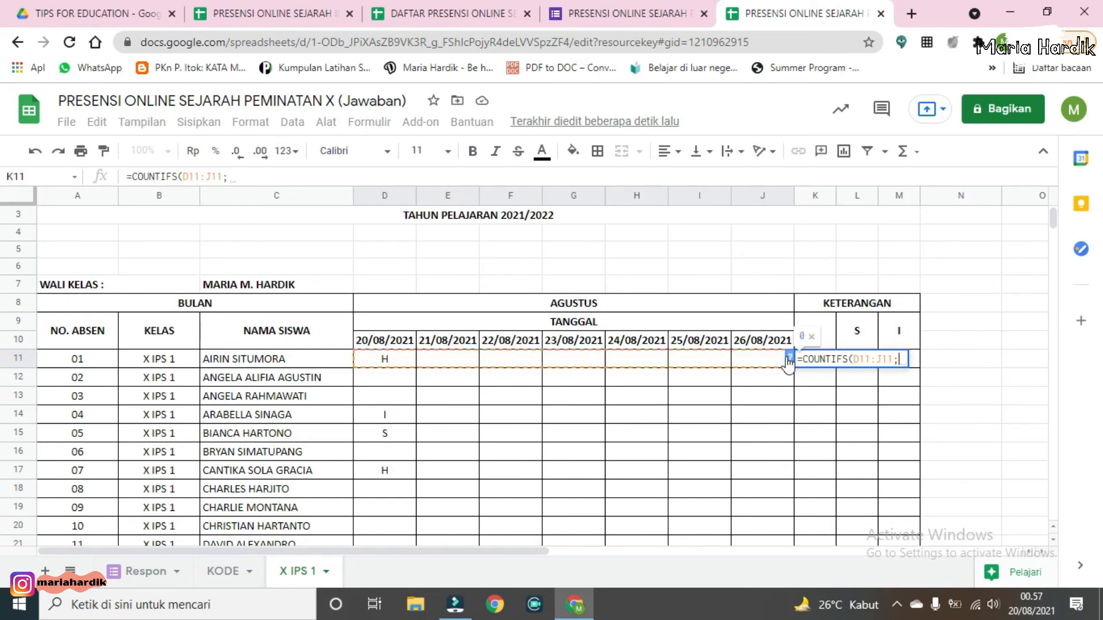
click(829, 324)
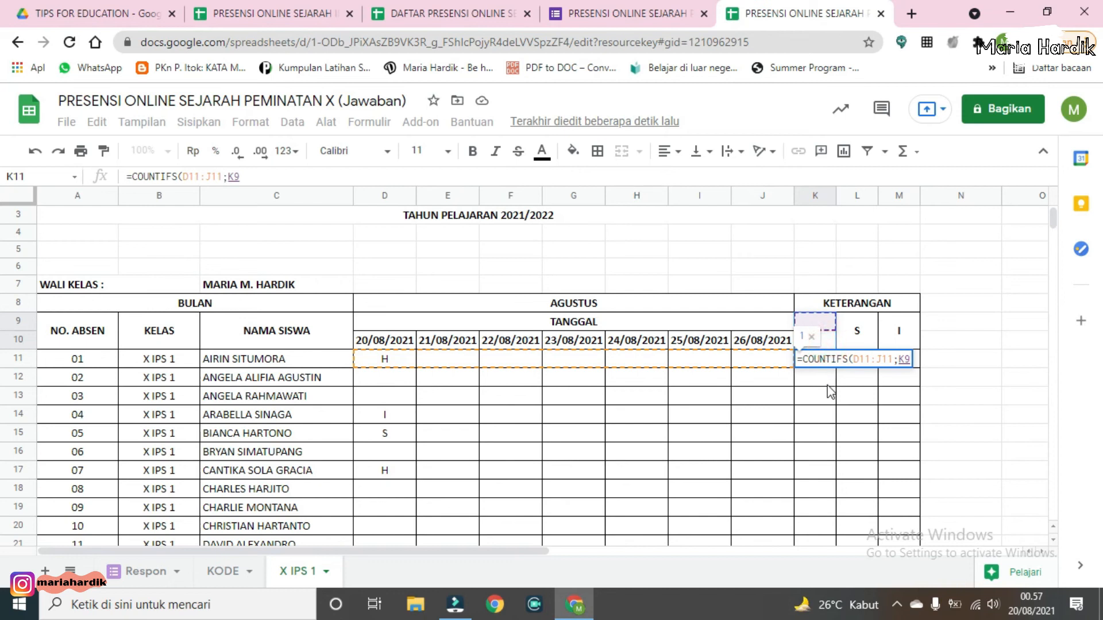
click(831, 343)
text())
key(Return)
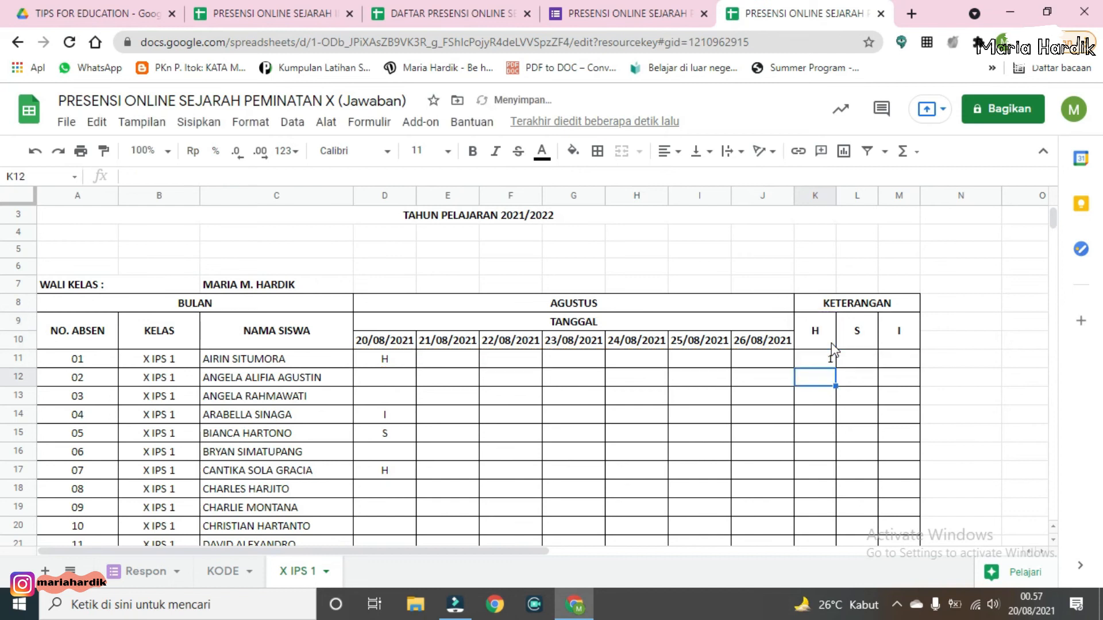
click(827, 357)
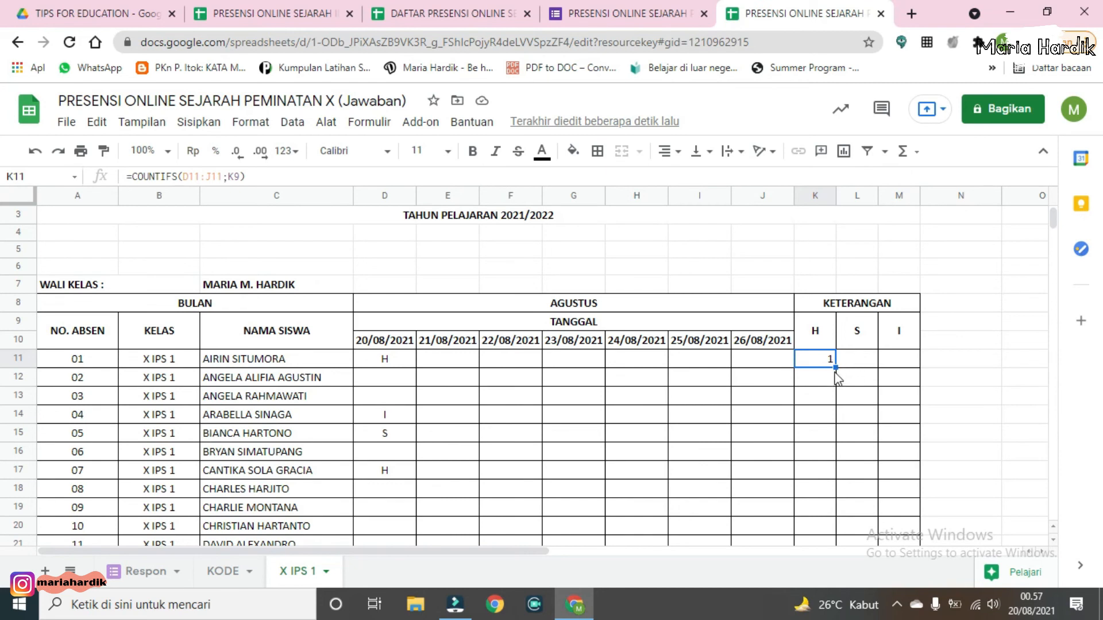
Step: Fill the K11 formula down to K30 and center-align the H column values
drag(835, 368, 834, 484)
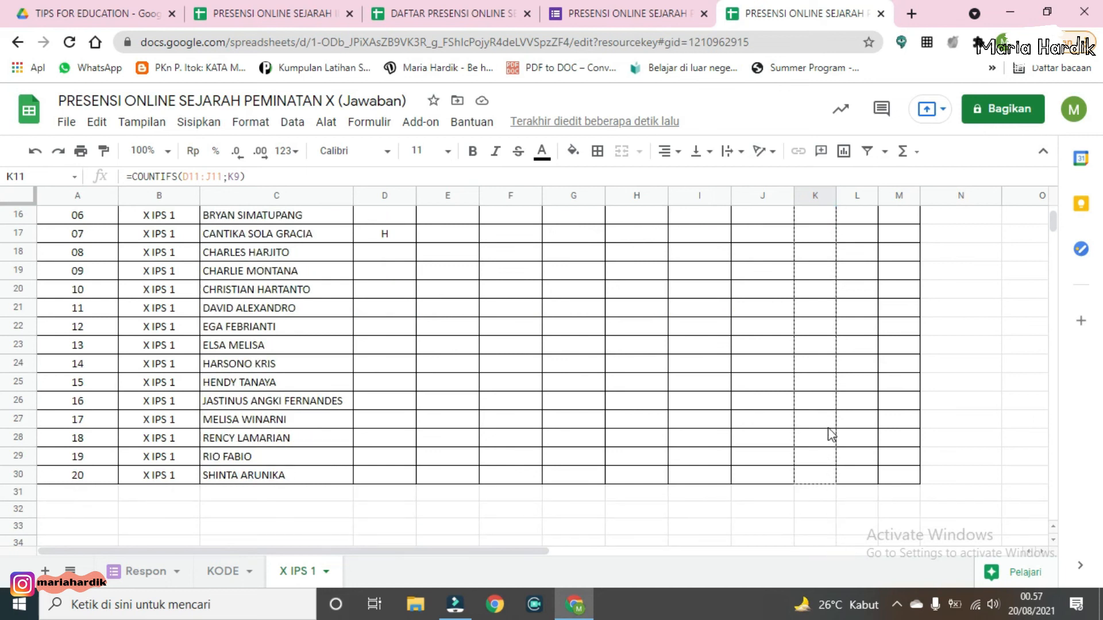
drag(831, 434, 833, 437)
scroll(827, 374, up, 4)
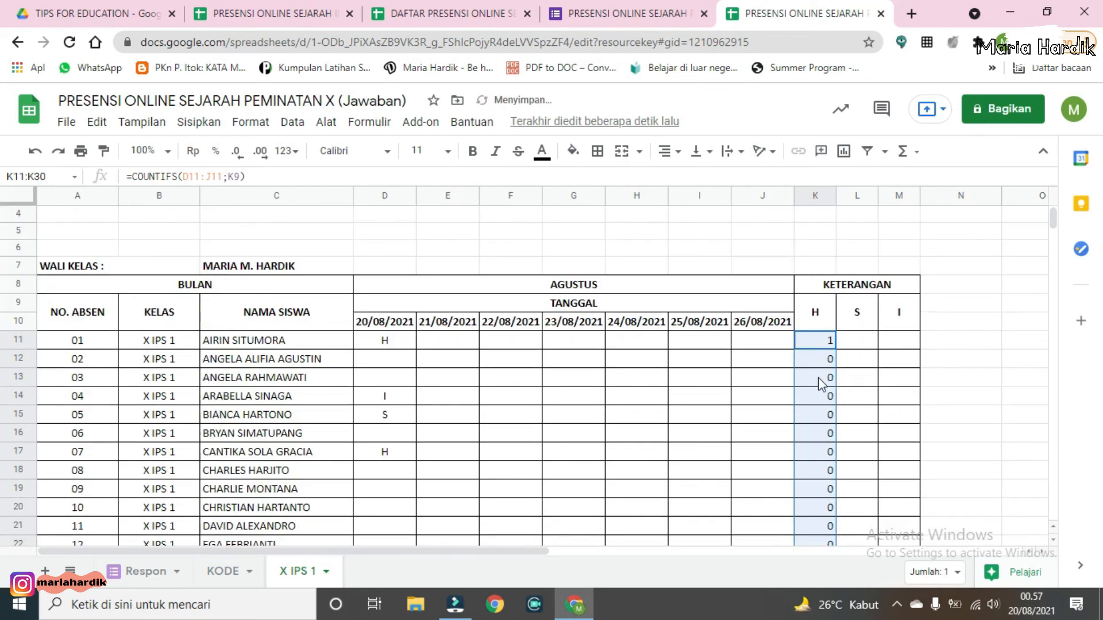
click(669, 151)
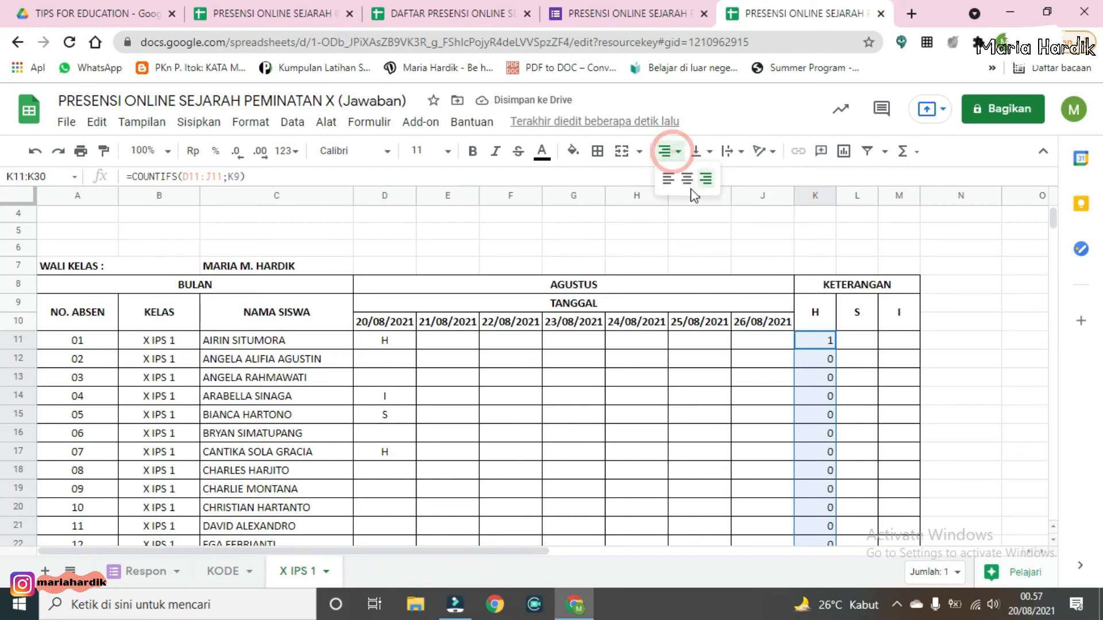
Step: Enter =COUNTIFS(D11:J11;L9) in L11 to count the first student's S marks
click(857, 343)
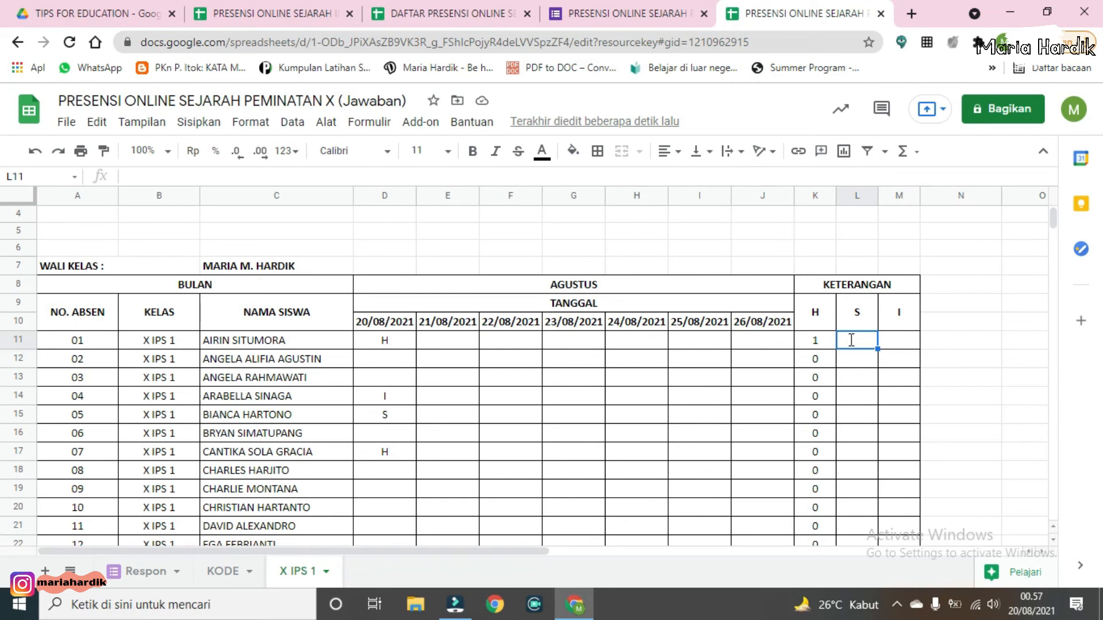
text(=)
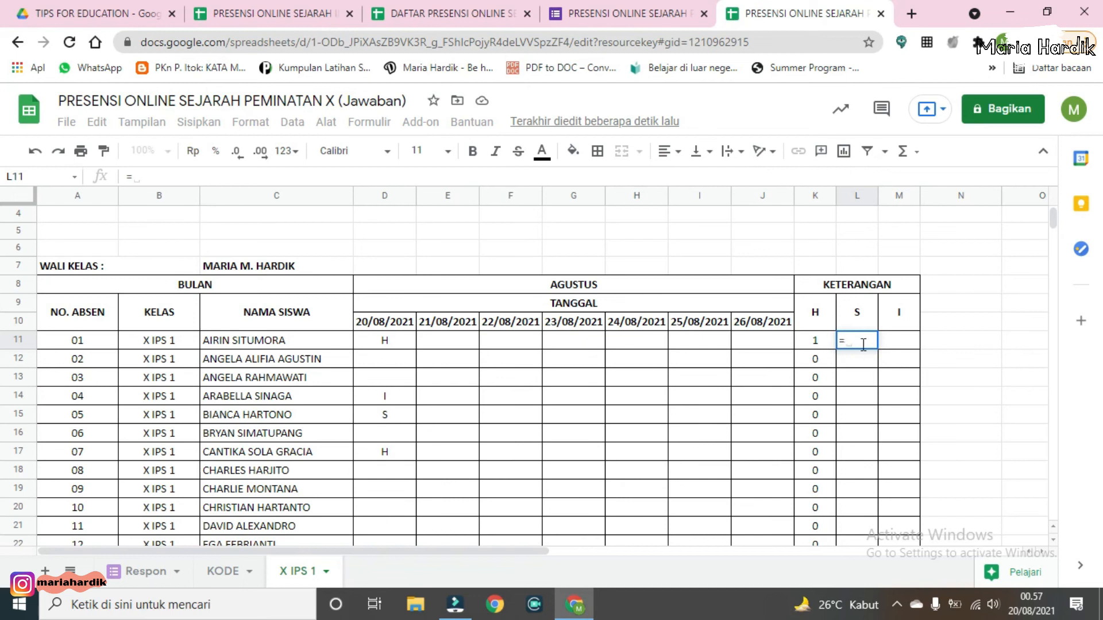
text(C)
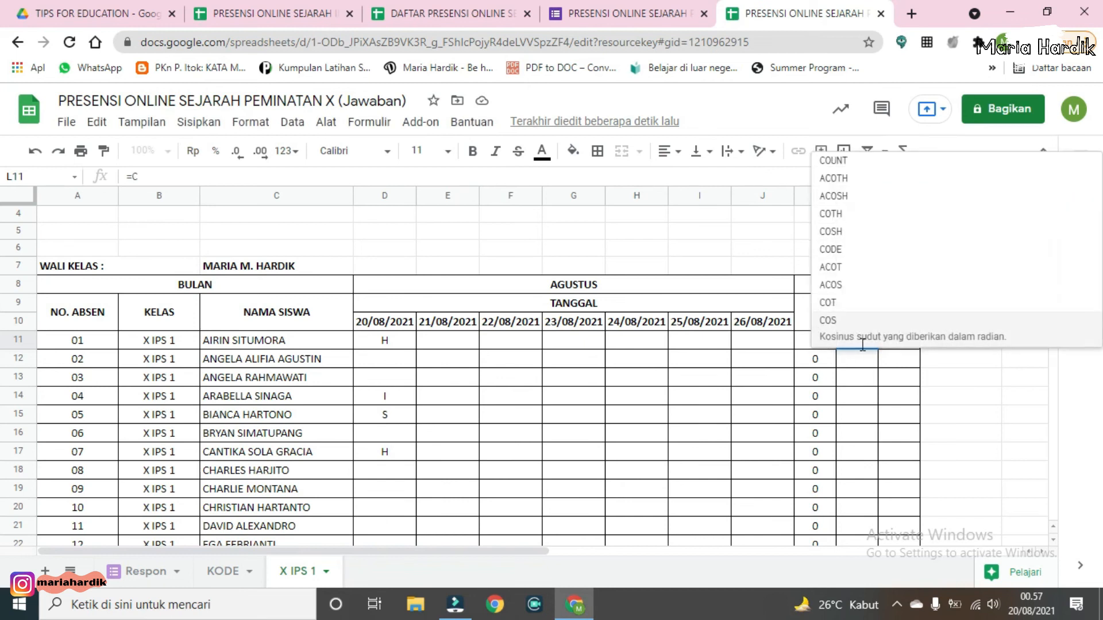
text(OUN)
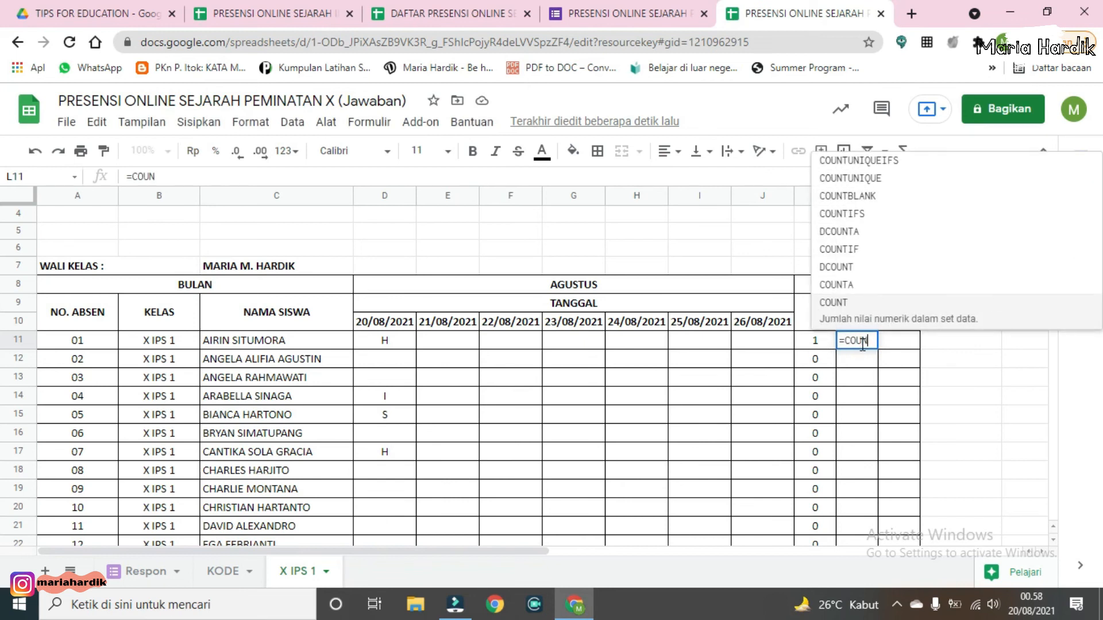
click(867, 213)
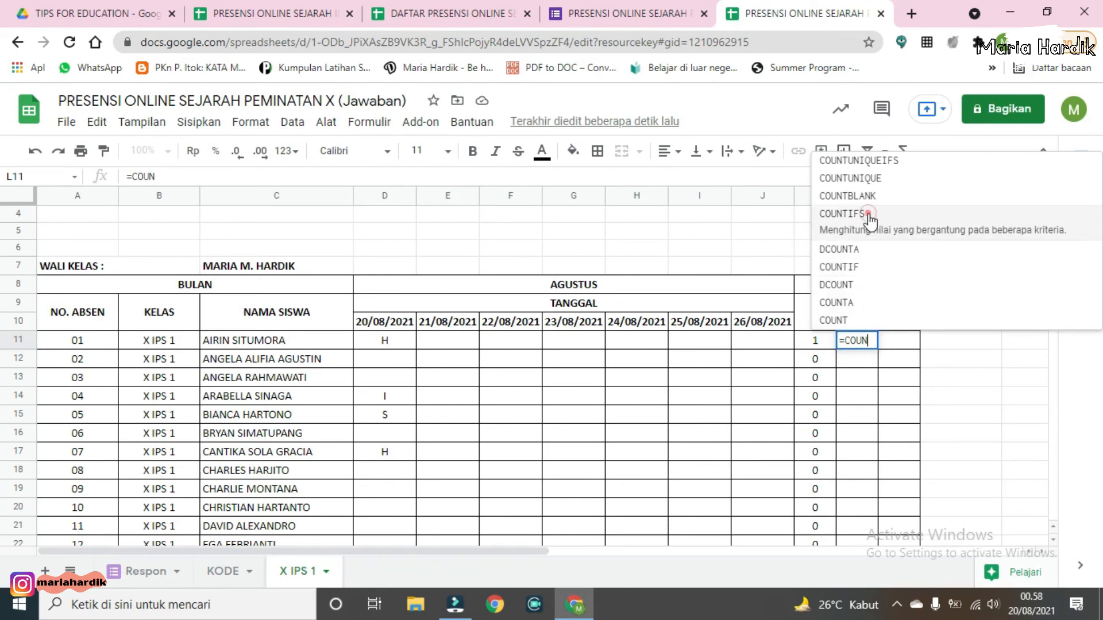
drag(384, 343, 781, 351)
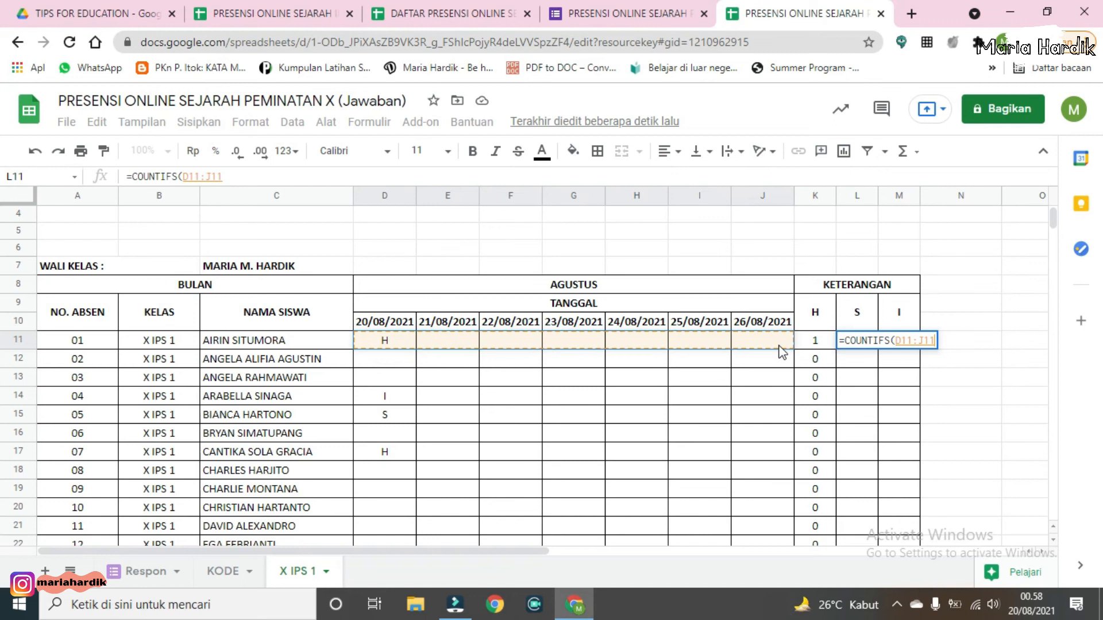
text(;)
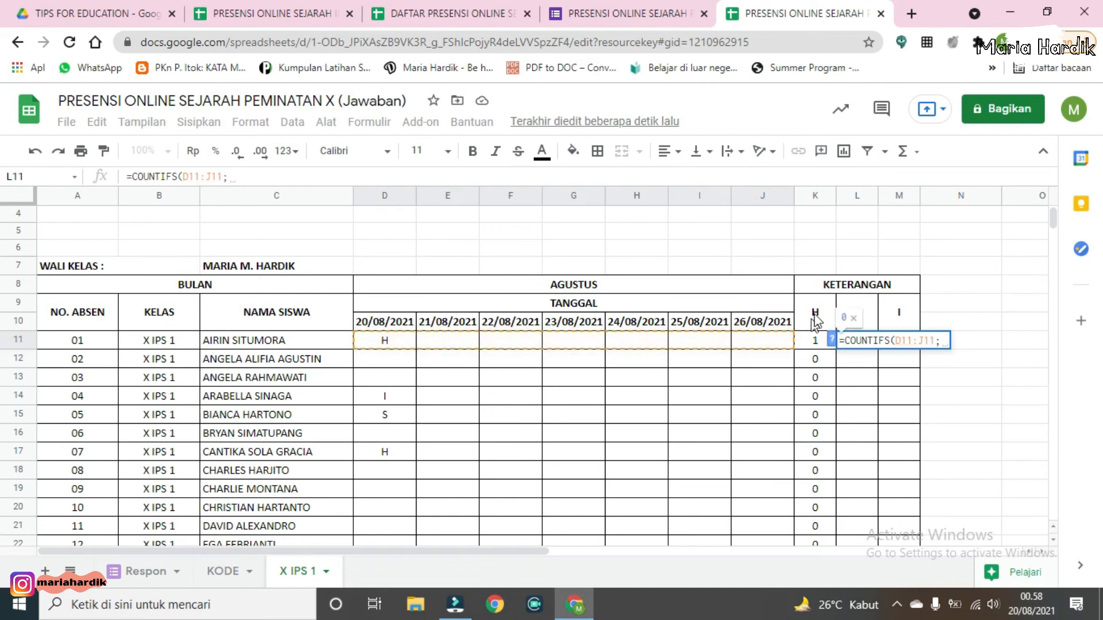
click(866, 304)
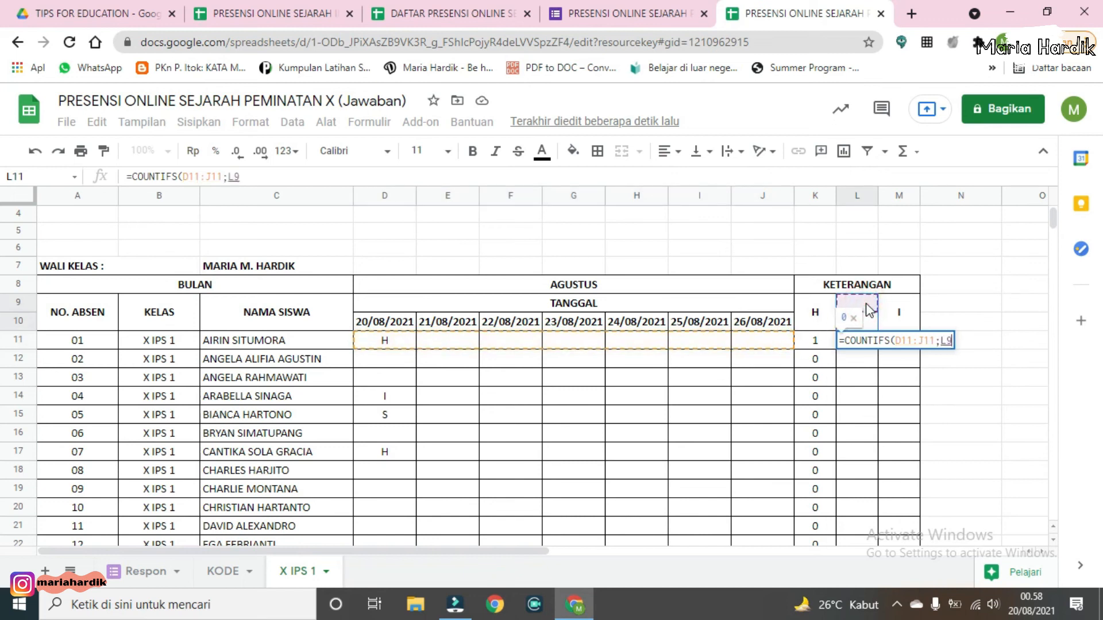
text())
key(Return)
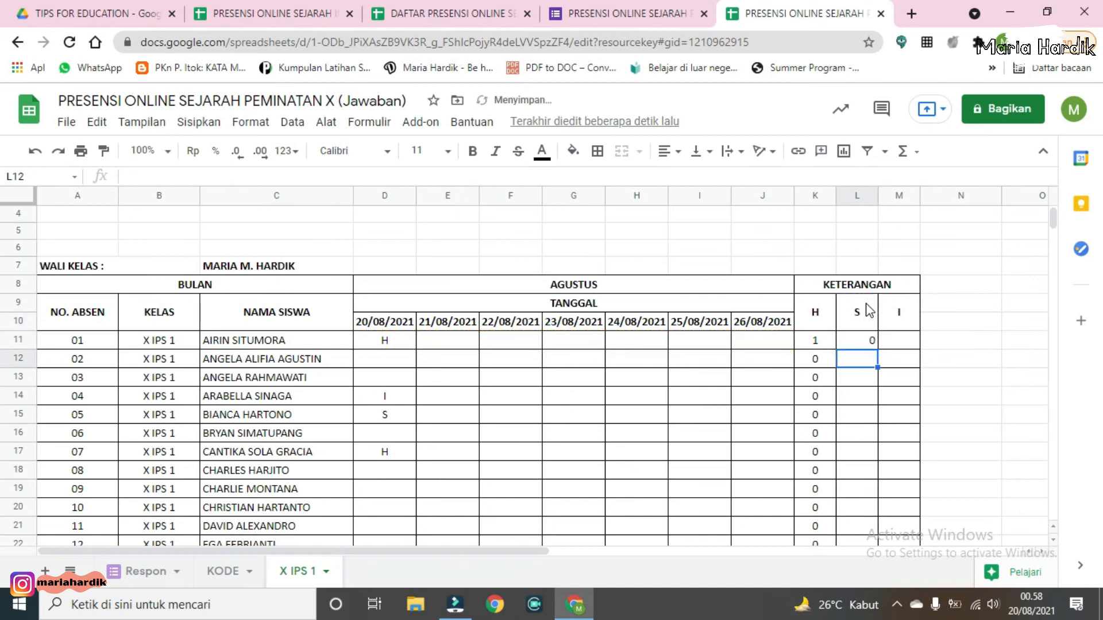
Step: Fill the L11 formula down to L30 and center-align the S column values
click(868, 342)
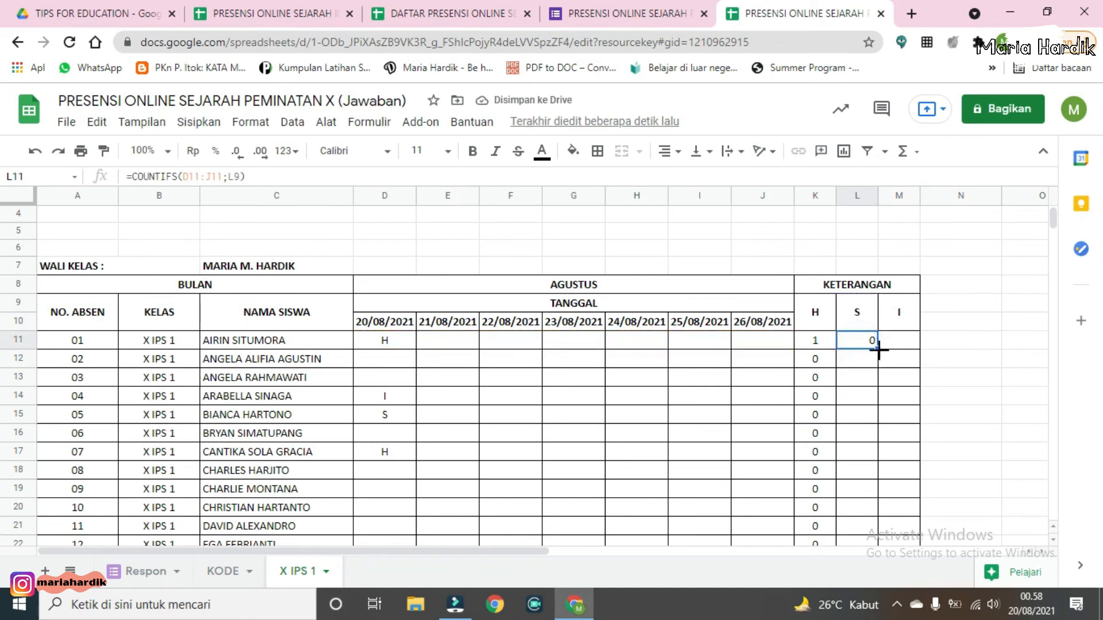
drag(877, 348, 870, 372)
scroll(870, 372, up, 5)
scroll(887, 396, down, 1)
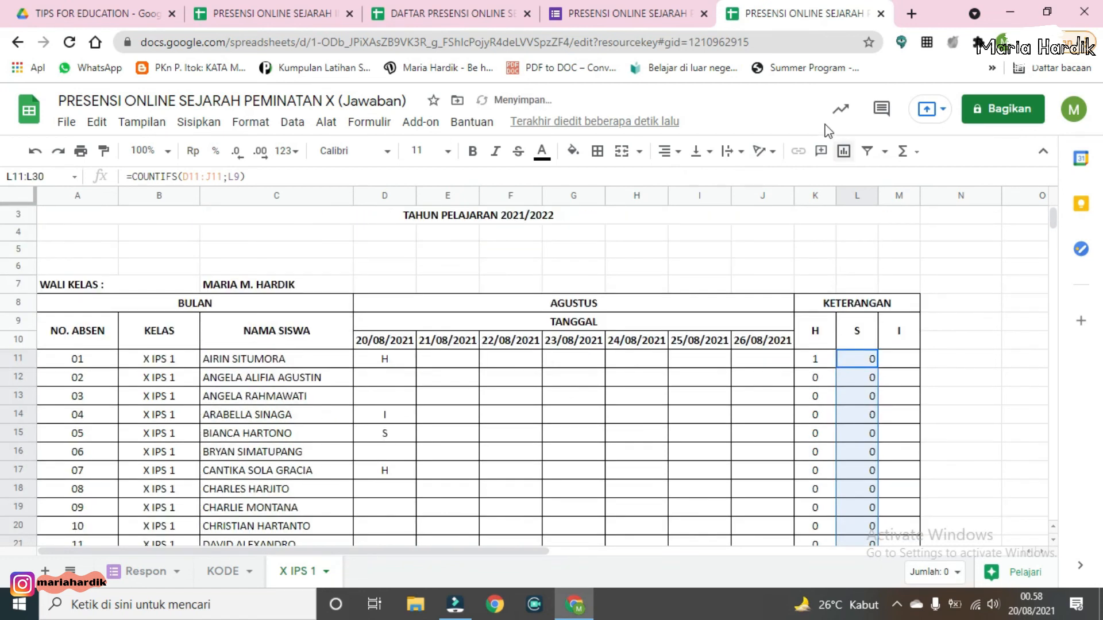
click(669, 151)
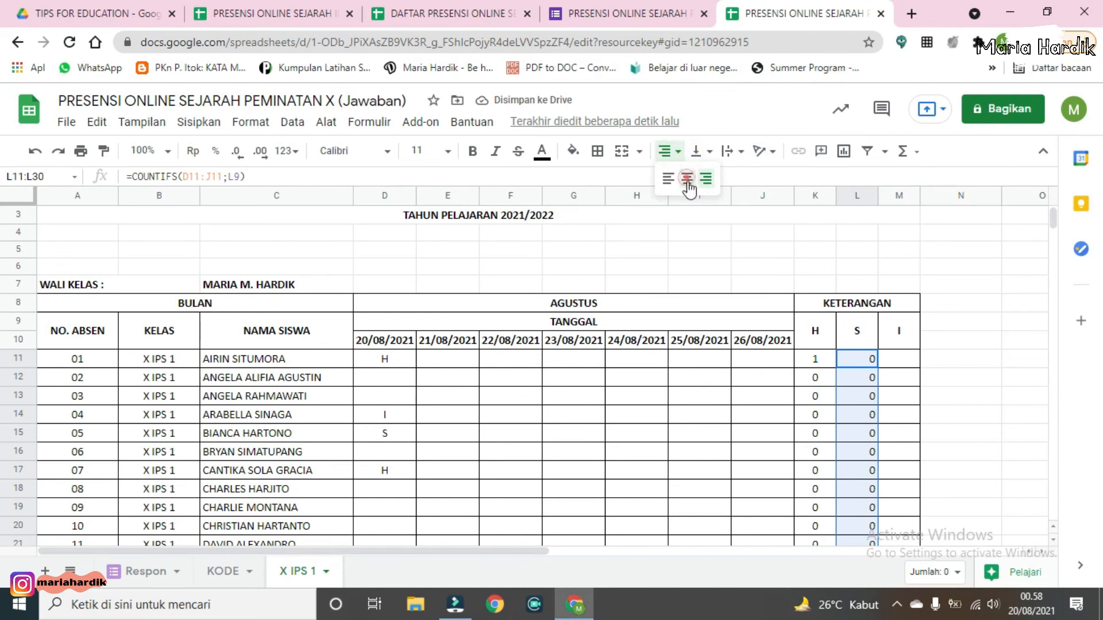
click(684, 174)
Step: Enter =COUNTIFS(D11:J11;M9) in M11 to count the first student's I marks
click(897, 362)
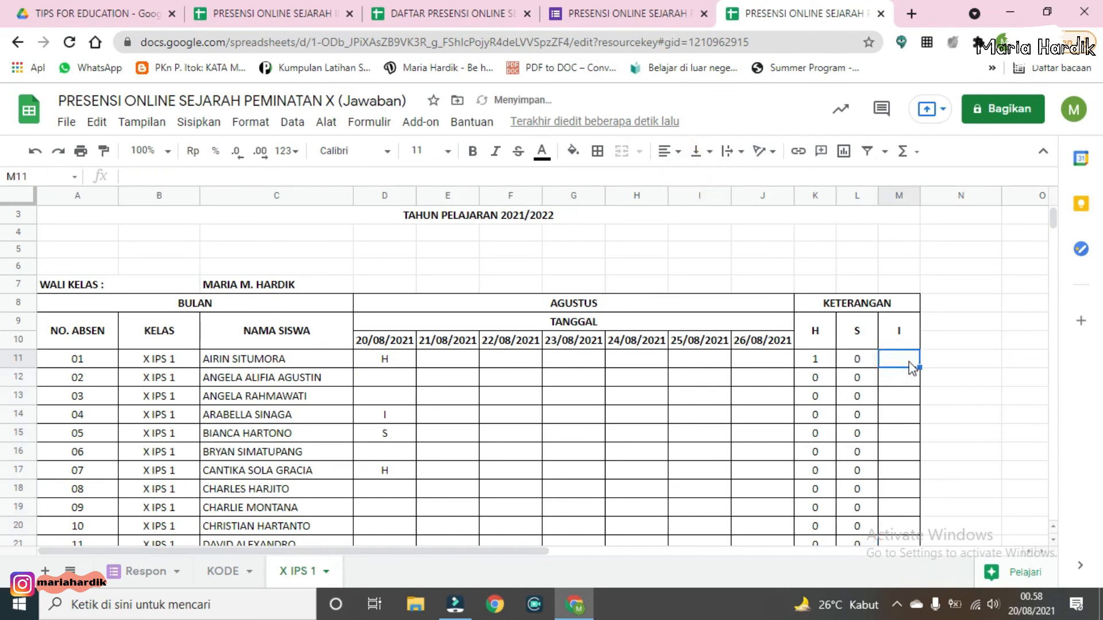
text(=)
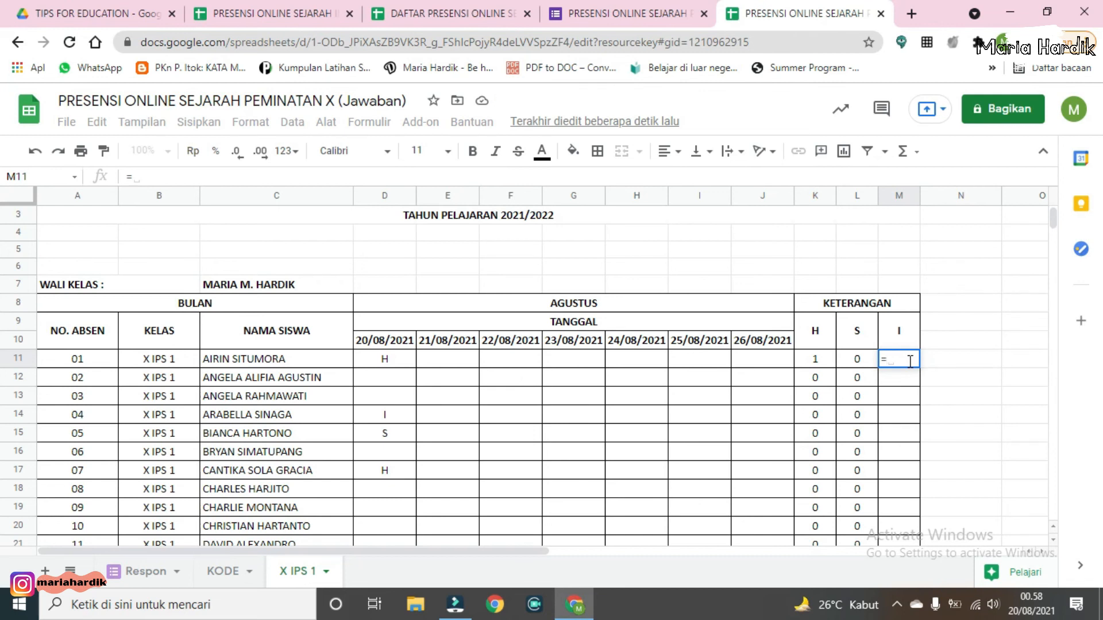
text(COUN)
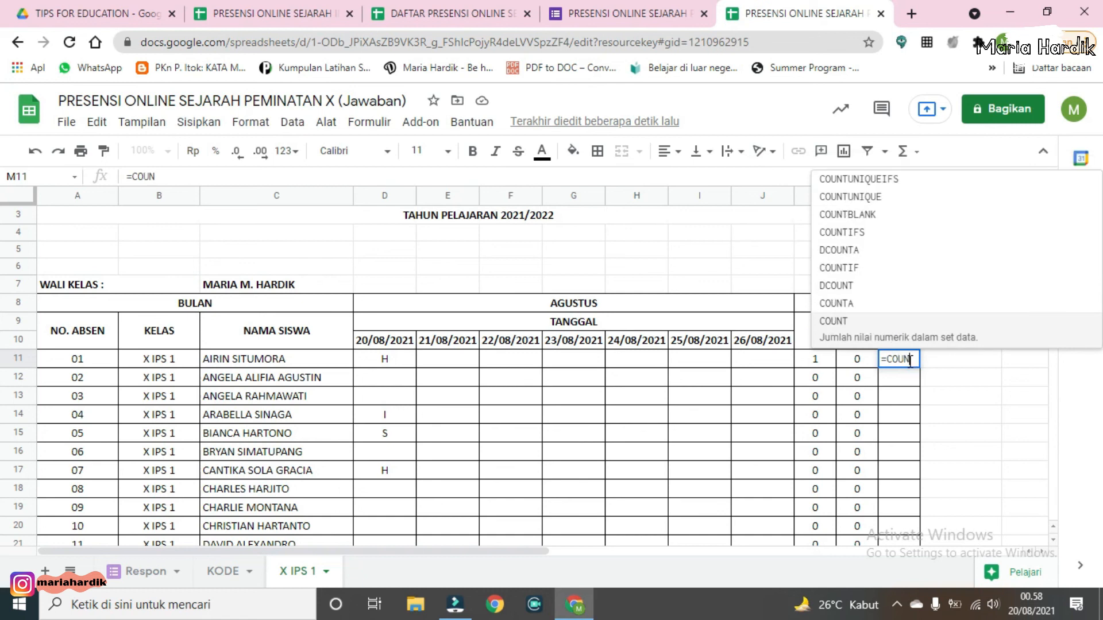
click(878, 232)
drag(395, 358, 770, 367)
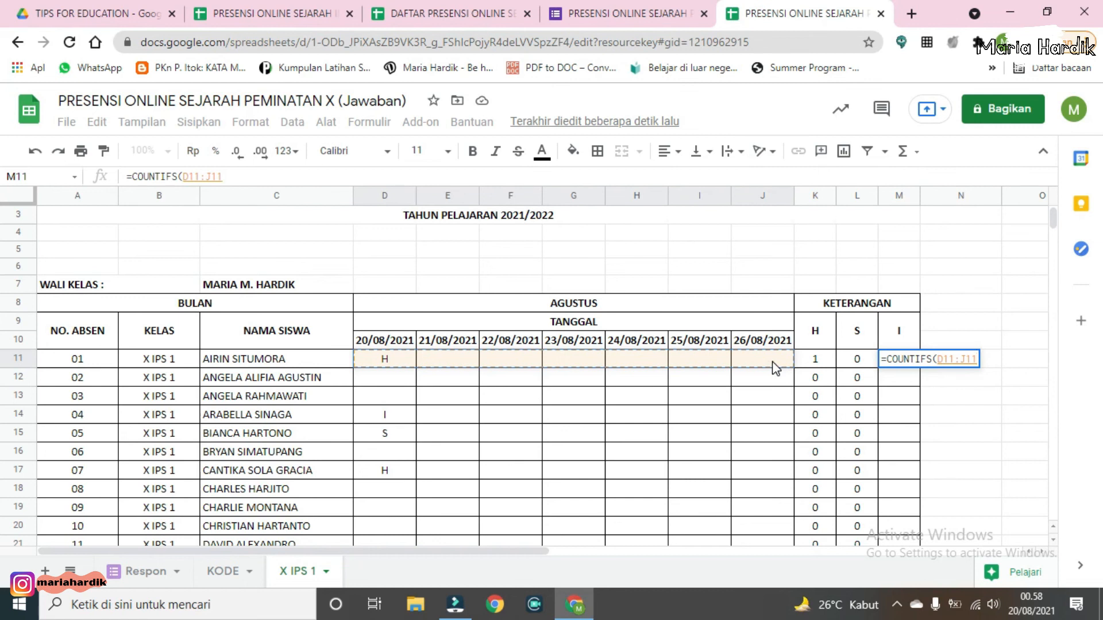
text(;)
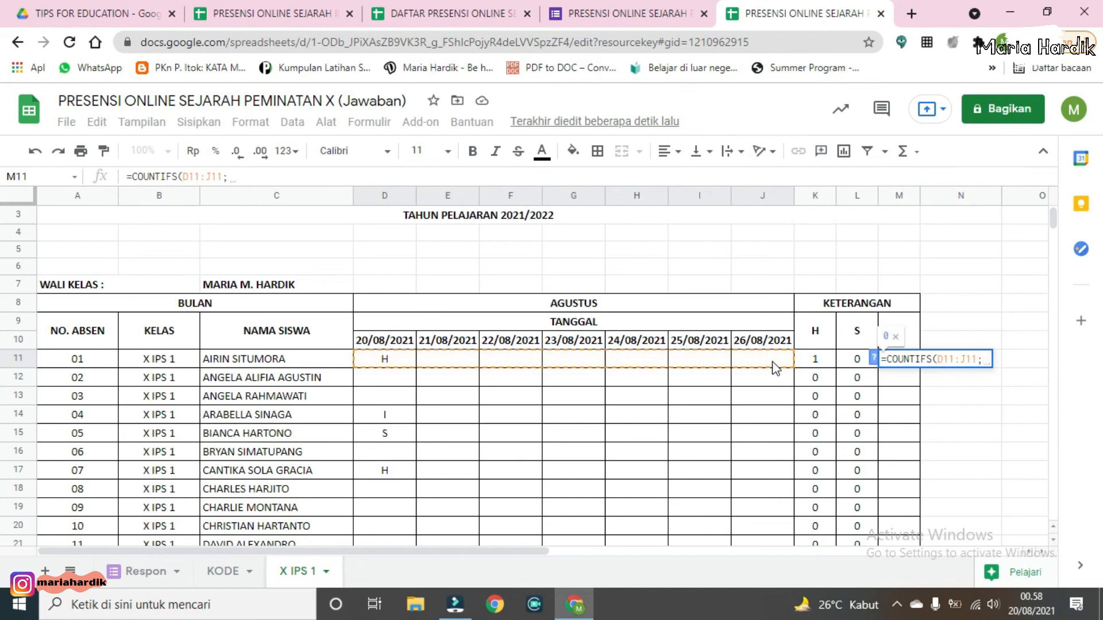
click(913, 323)
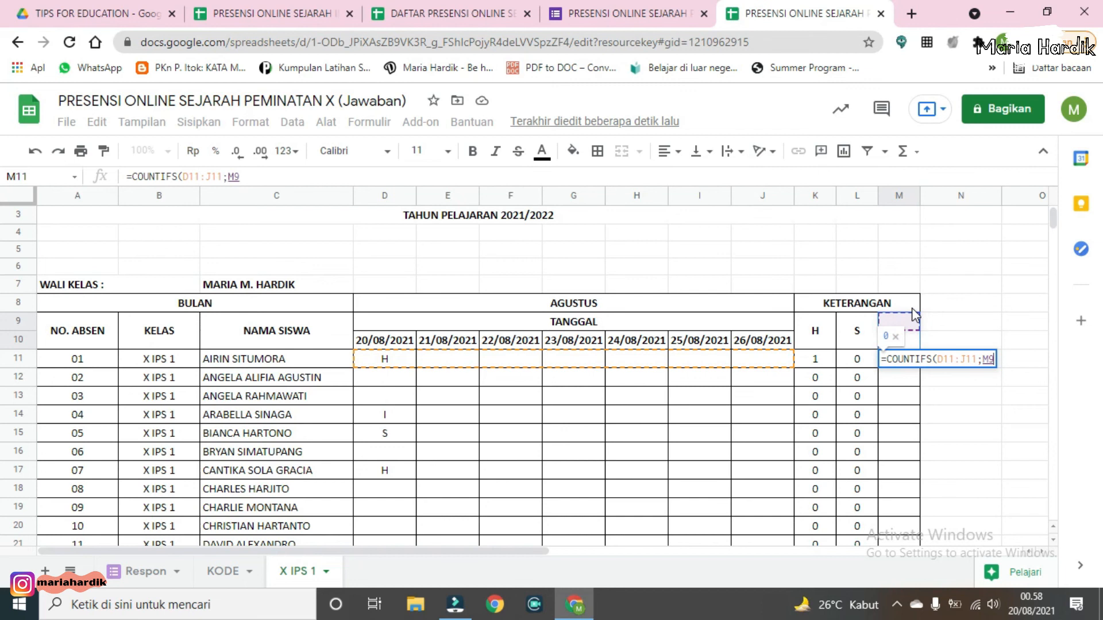
text())
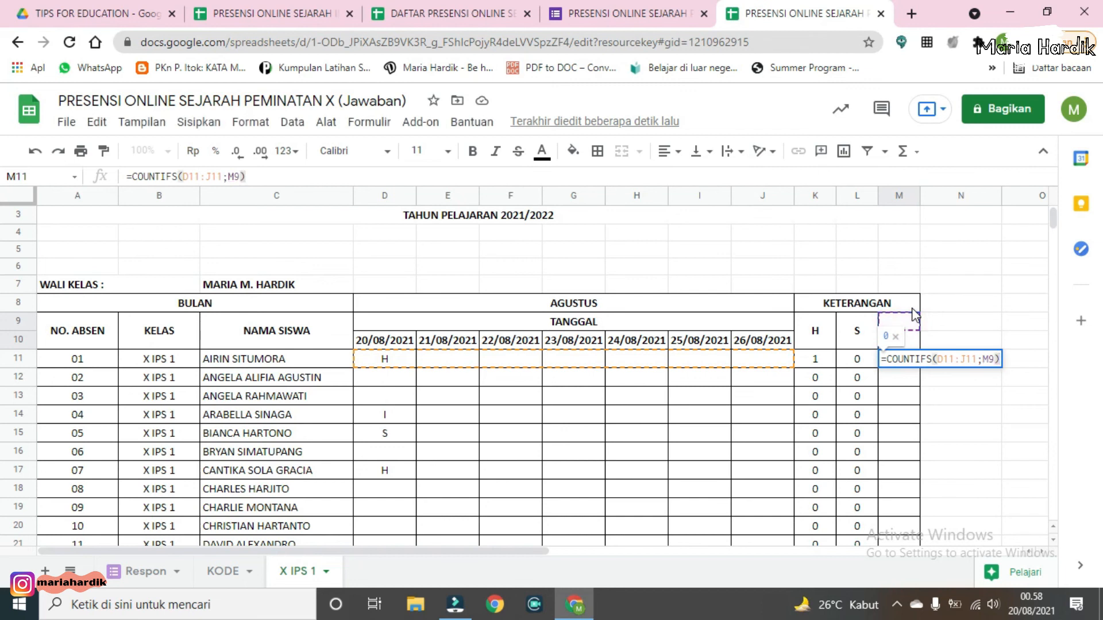
key(Return)
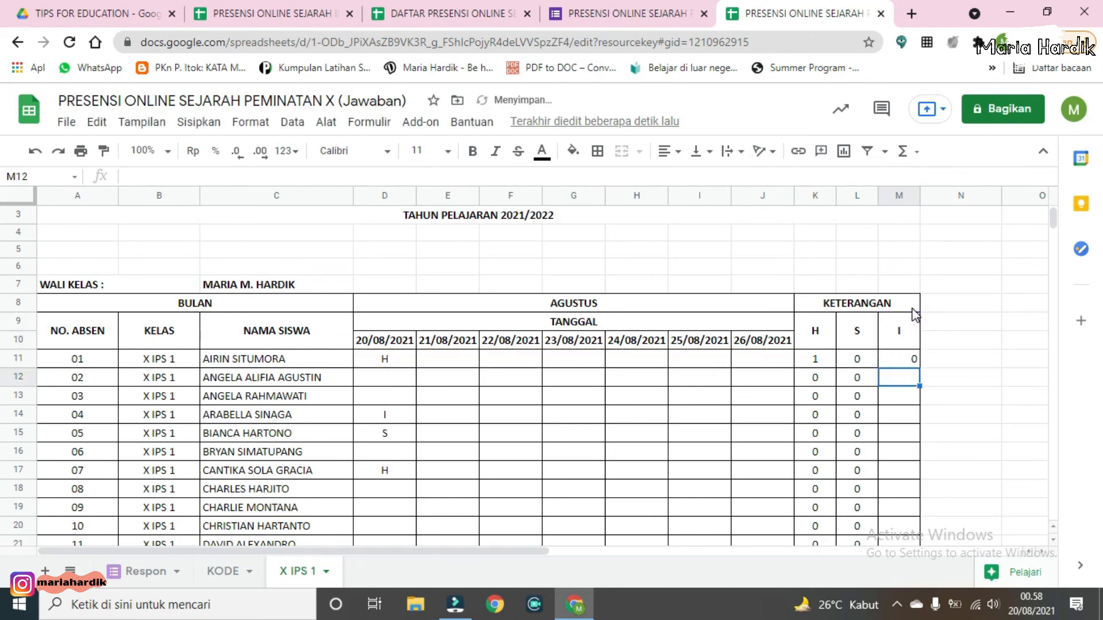
Step: Fill the M11 formula down to M30 and center-align the I column values
drag(919, 367, 912, 440)
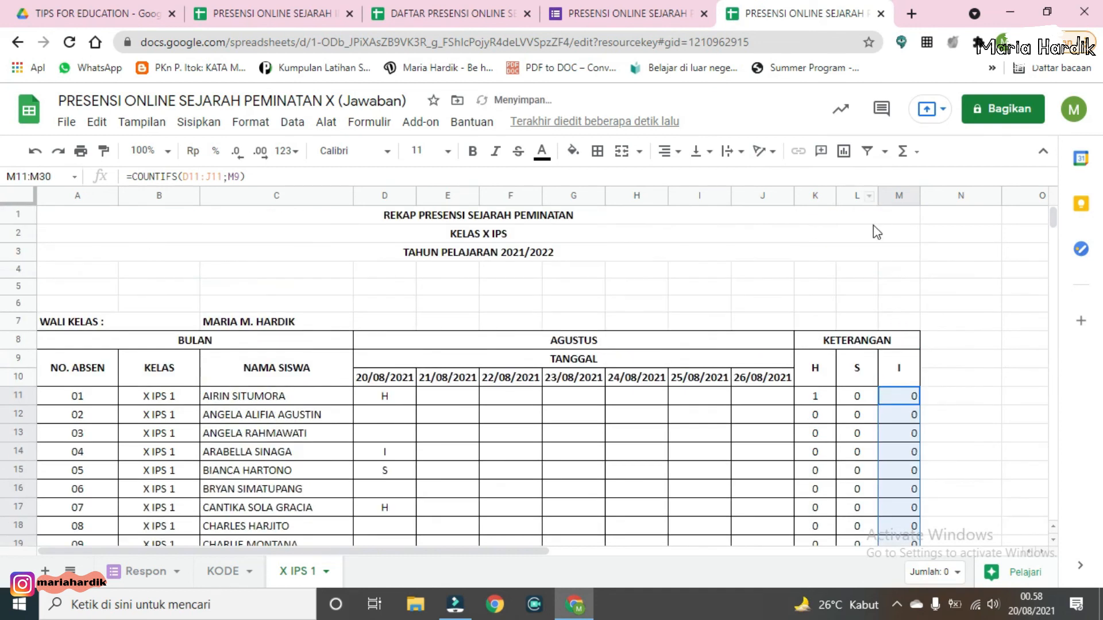
click(669, 151)
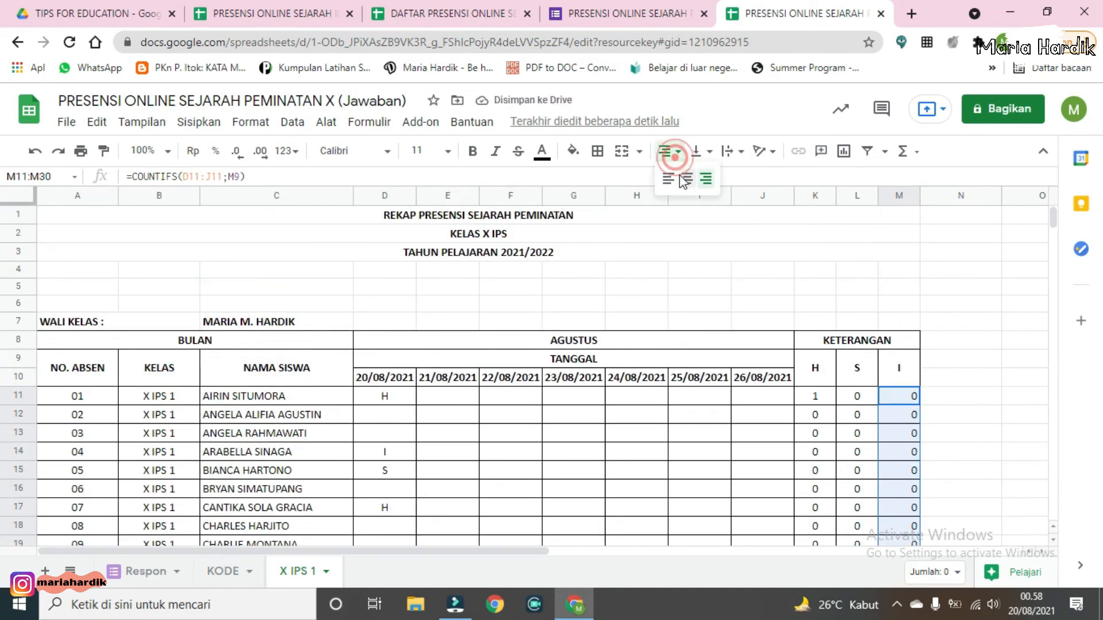
click(686, 173)
scroll(860, 432, down, 1)
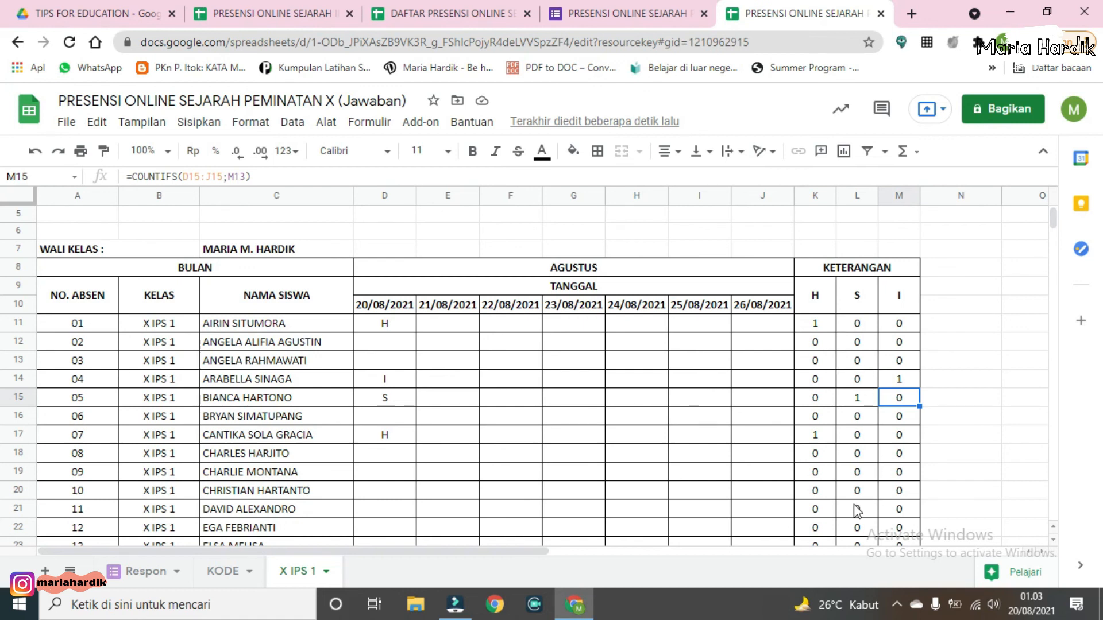
click(447, 378)
scroll(391, 376, up, 1)
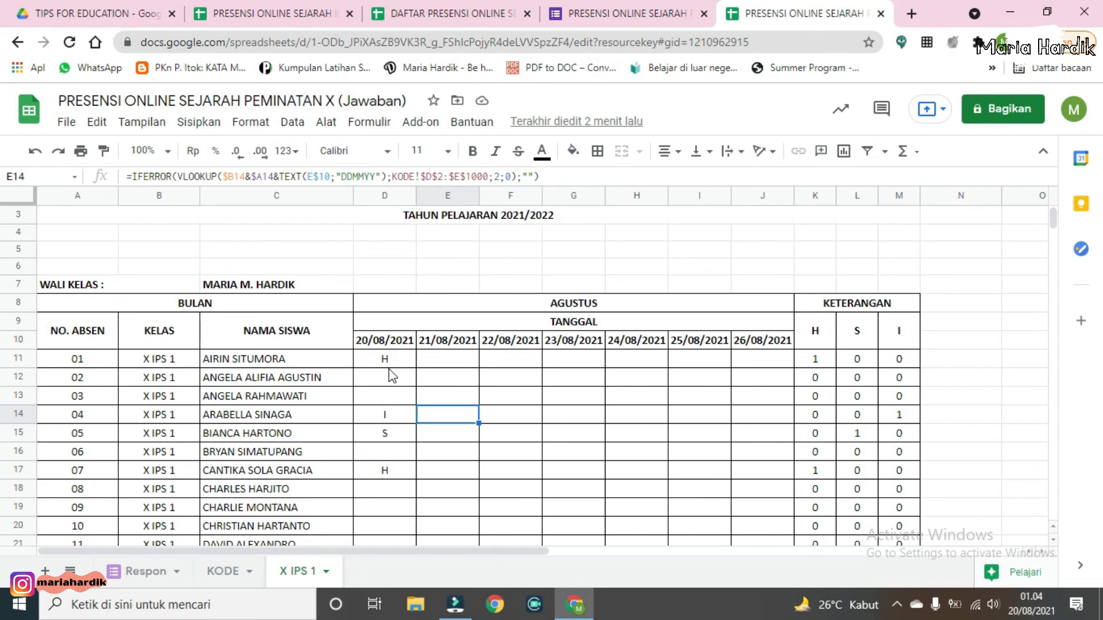
Step: Add a conditional formatting rule on D11:J30 that fills empty cells red
drag(393, 357, 754, 472)
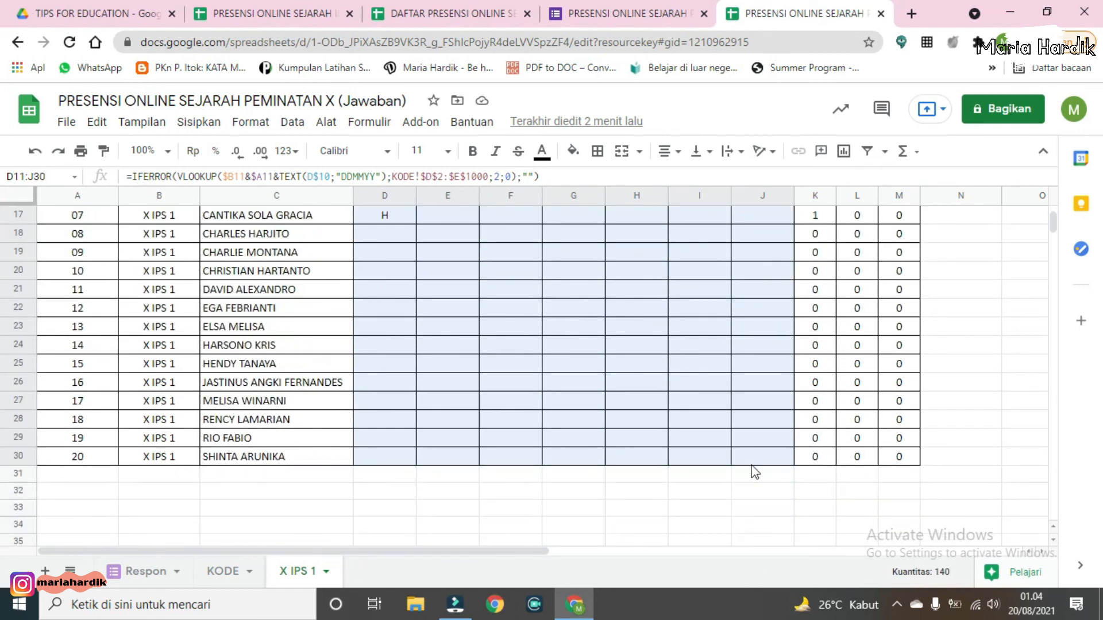
scroll(622, 373, up, 4)
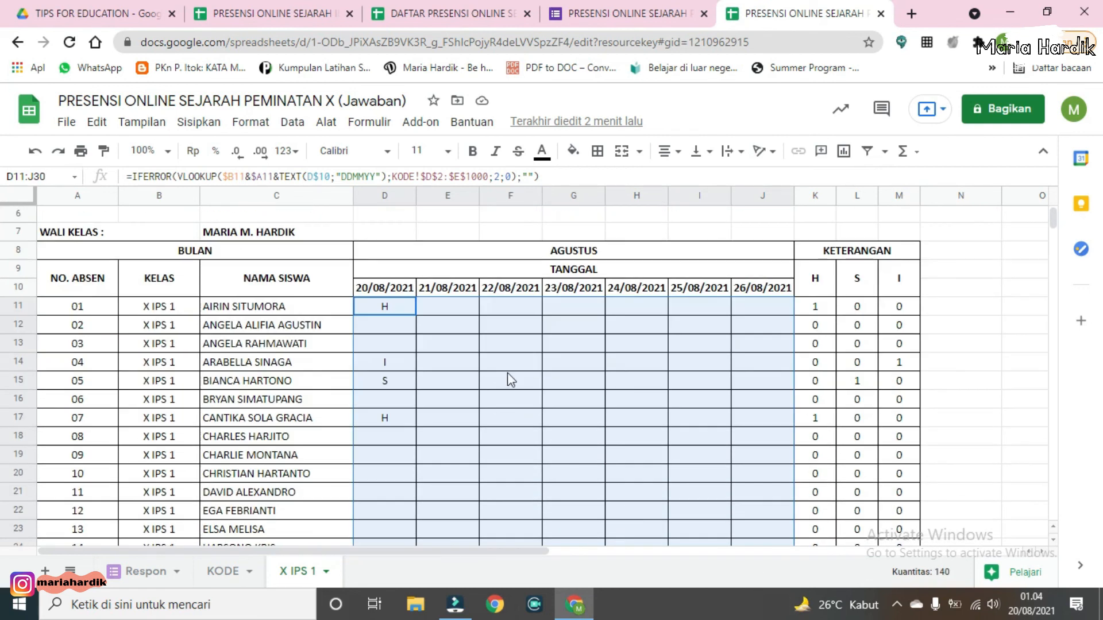
right_click(521, 316)
scroll(546, 373, down, 2)
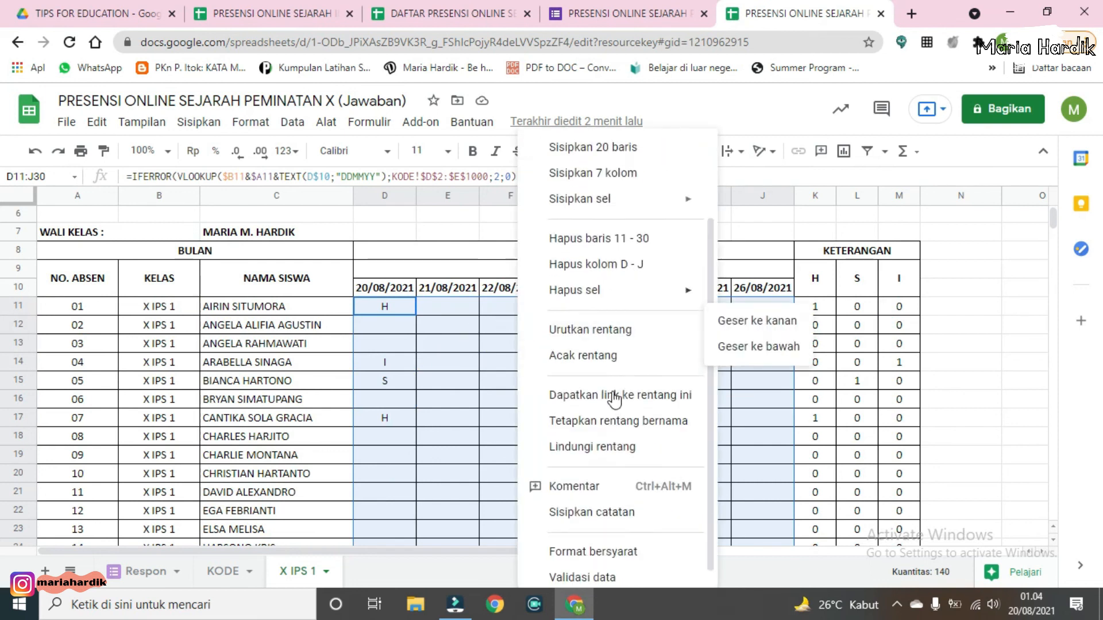
click(604, 543)
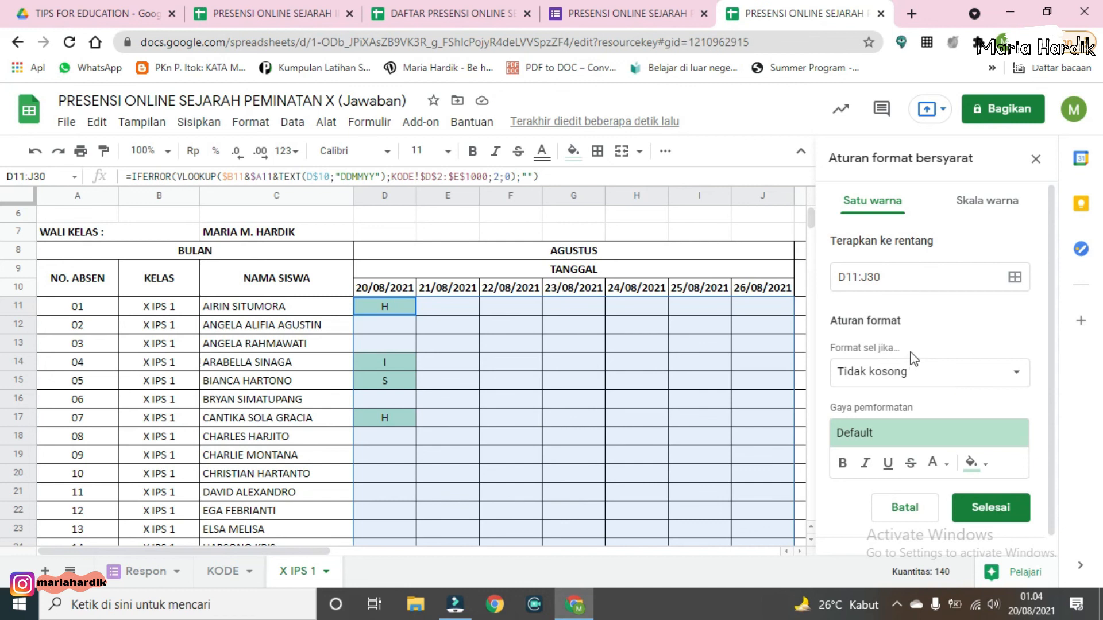
click(976, 372)
click(969, 347)
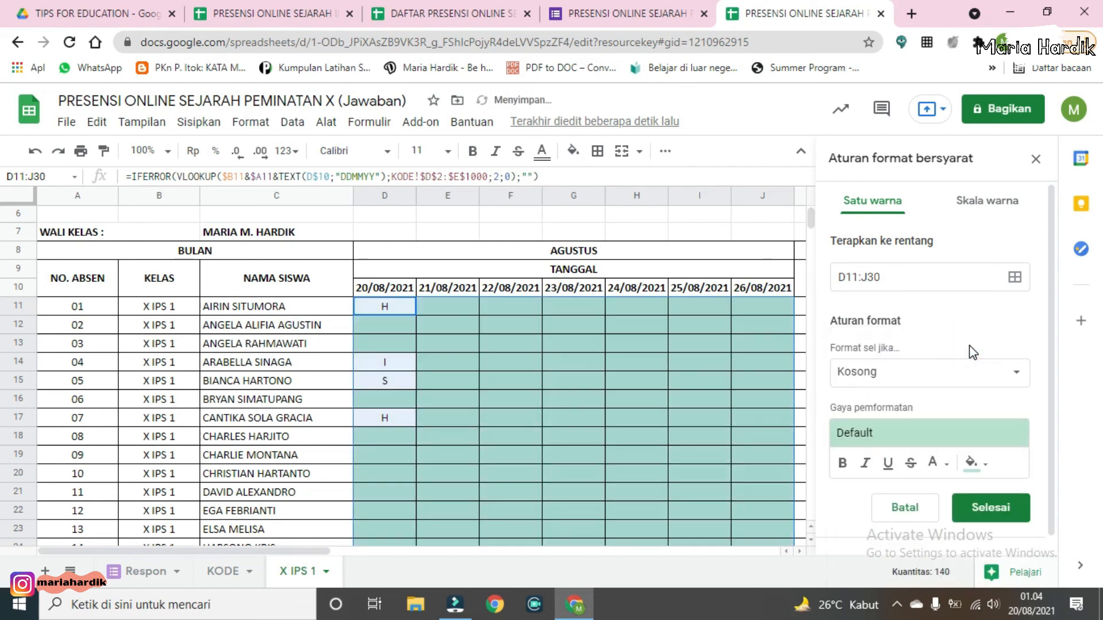
click(984, 468)
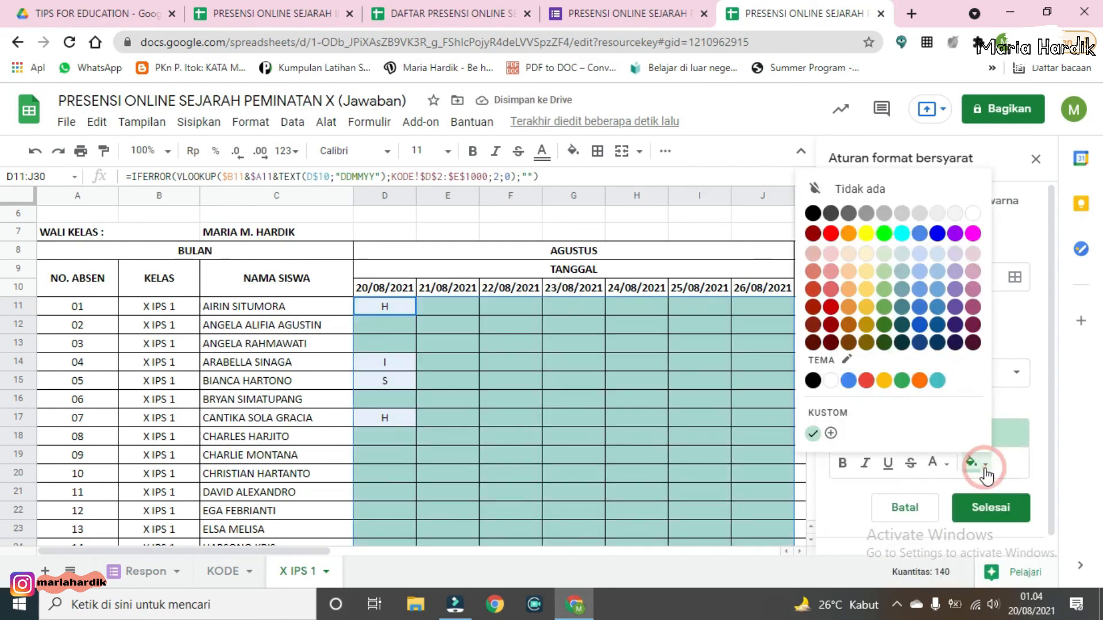
click(831, 234)
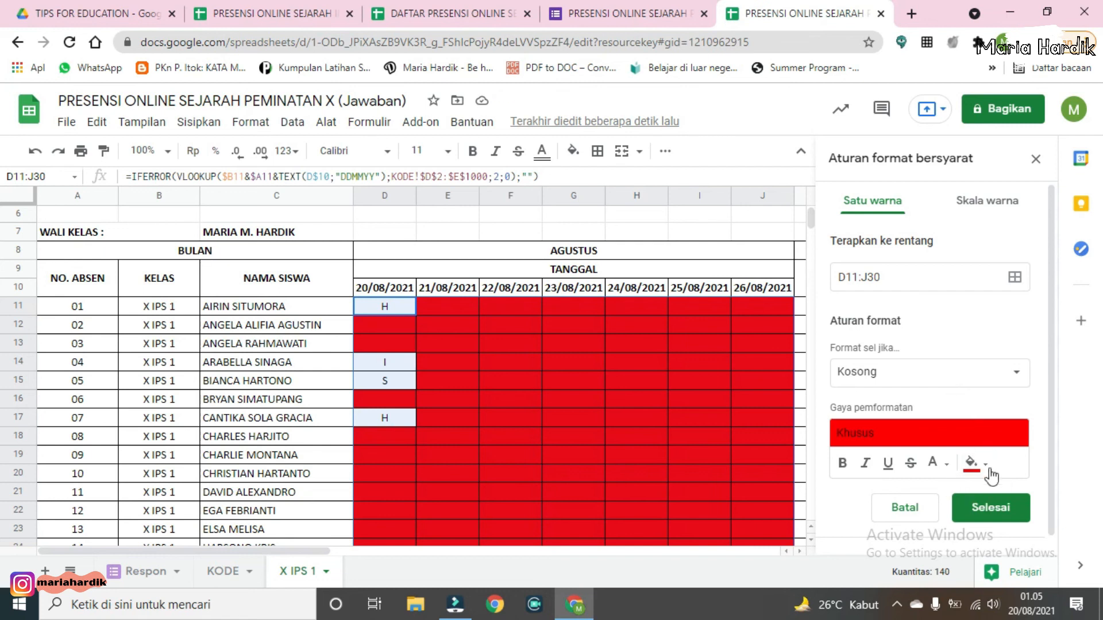
click(1008, 511)
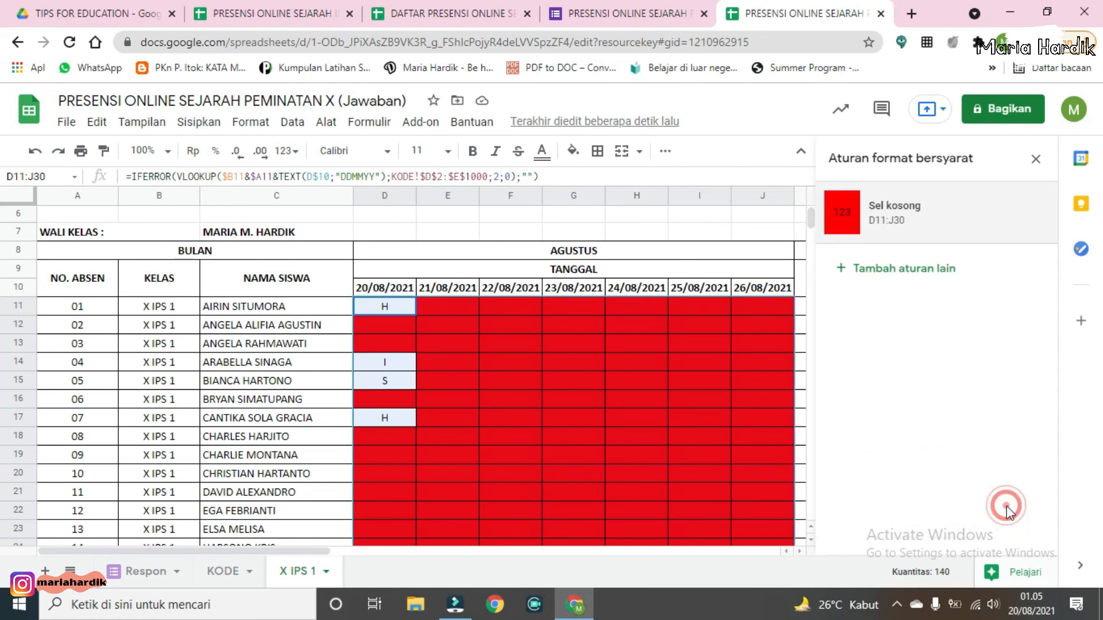
Step: Add another rule on D11:J30 that fills cells containing S with yellow
click(918, 279)
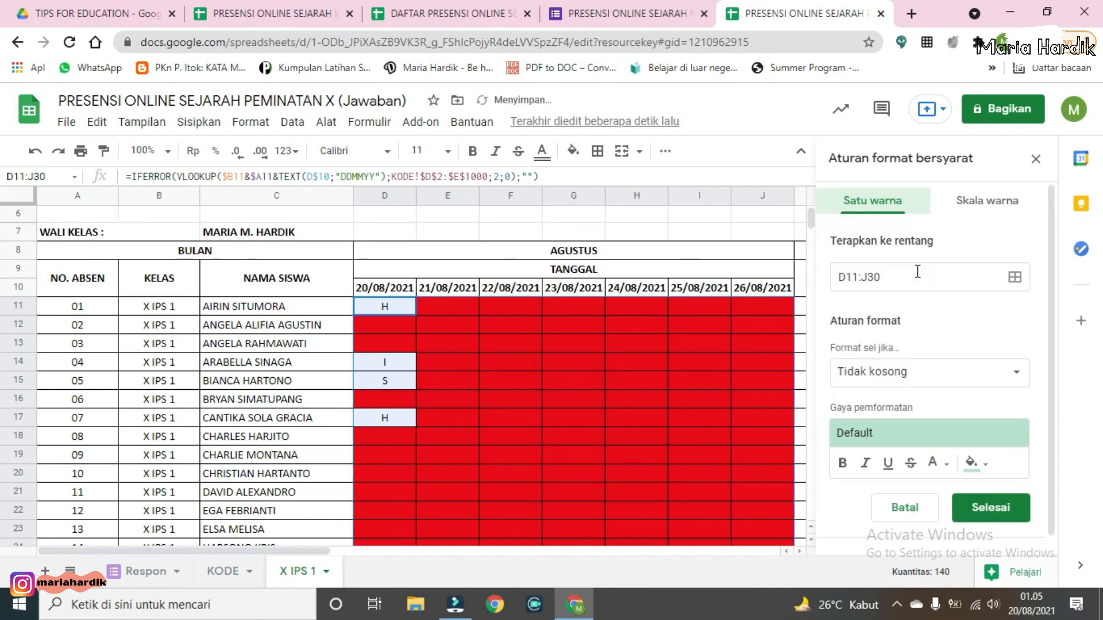
click(924, 375)
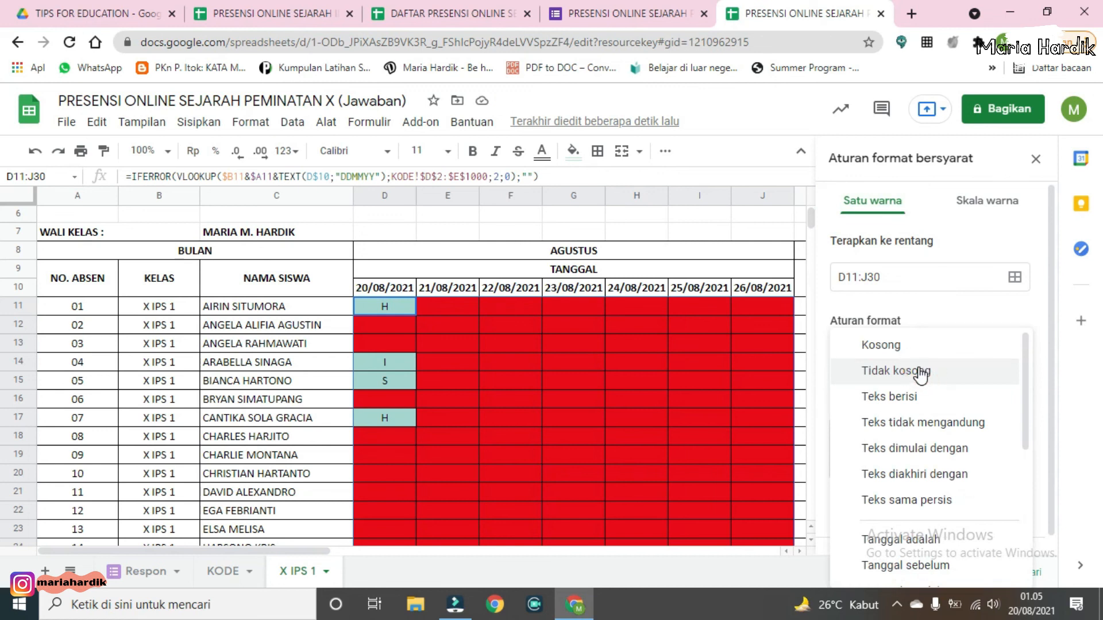
click(913, 396)
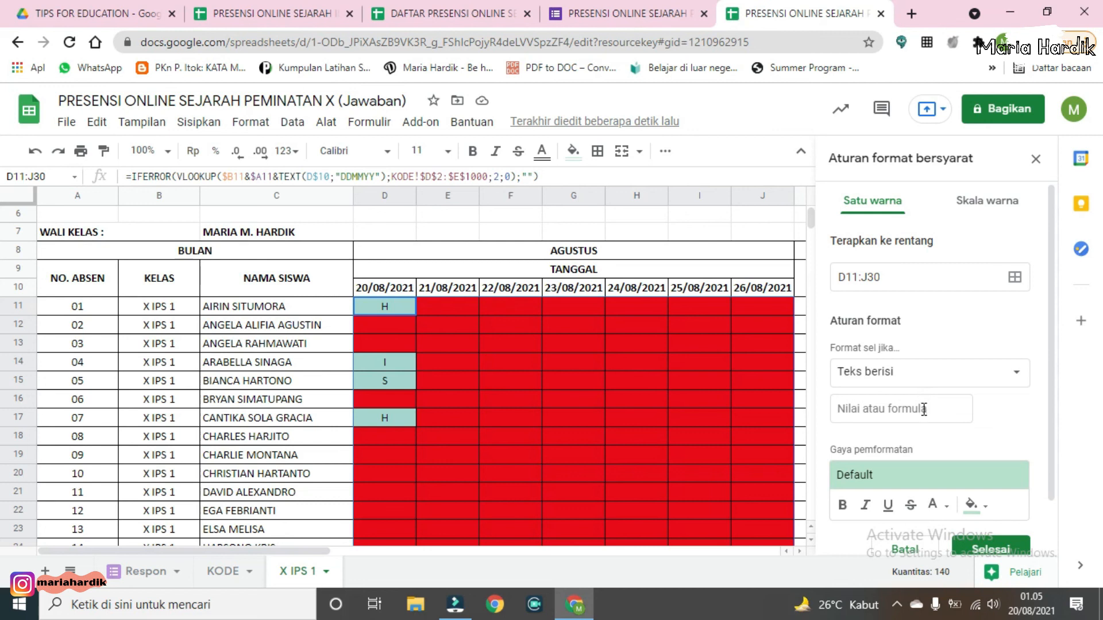
click(922, 410)
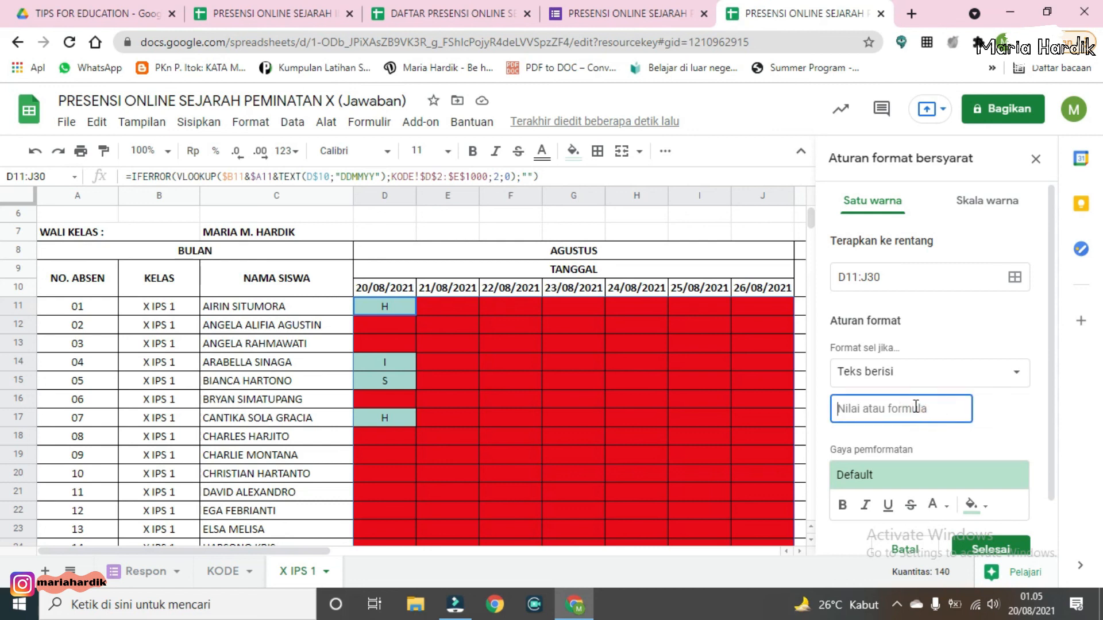
text(S)
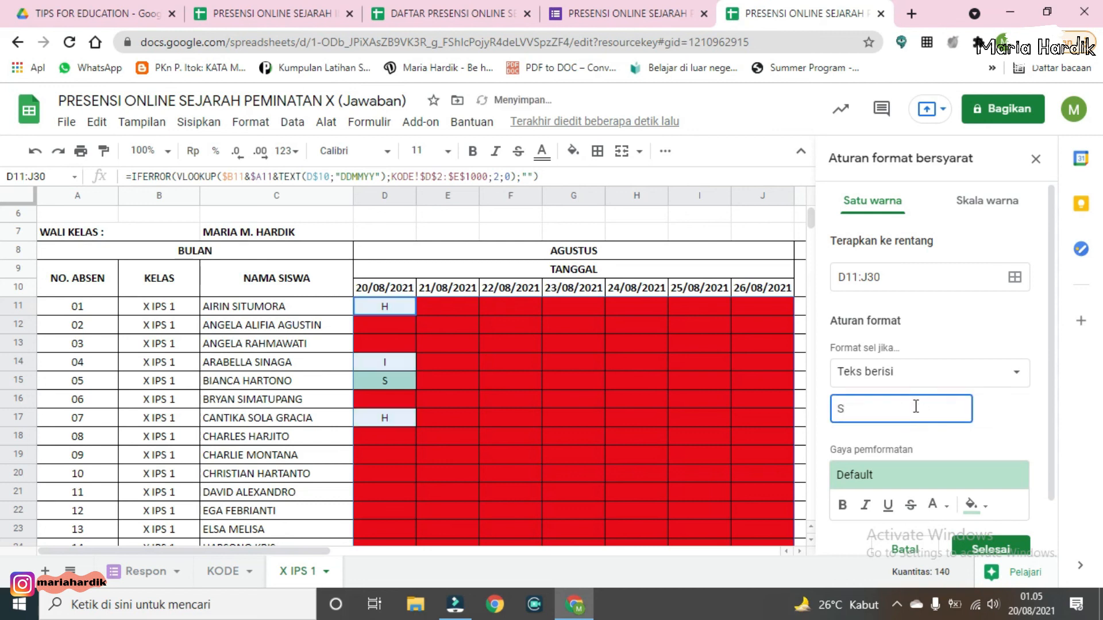
scroll(988, 476, down, 1)
click(972, 447)
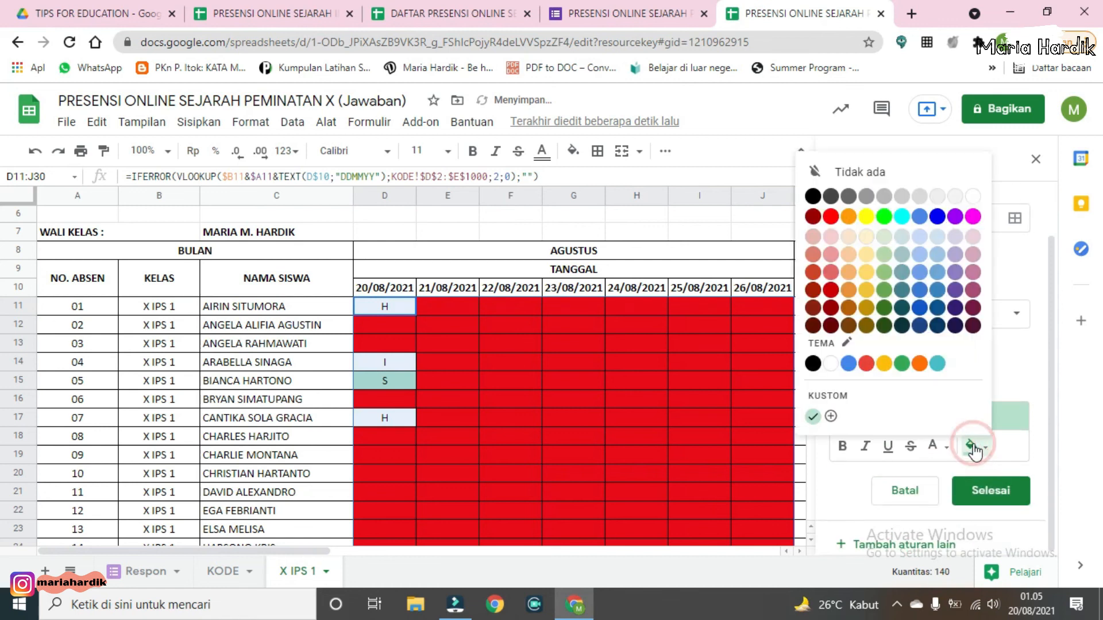
click(866, 218)
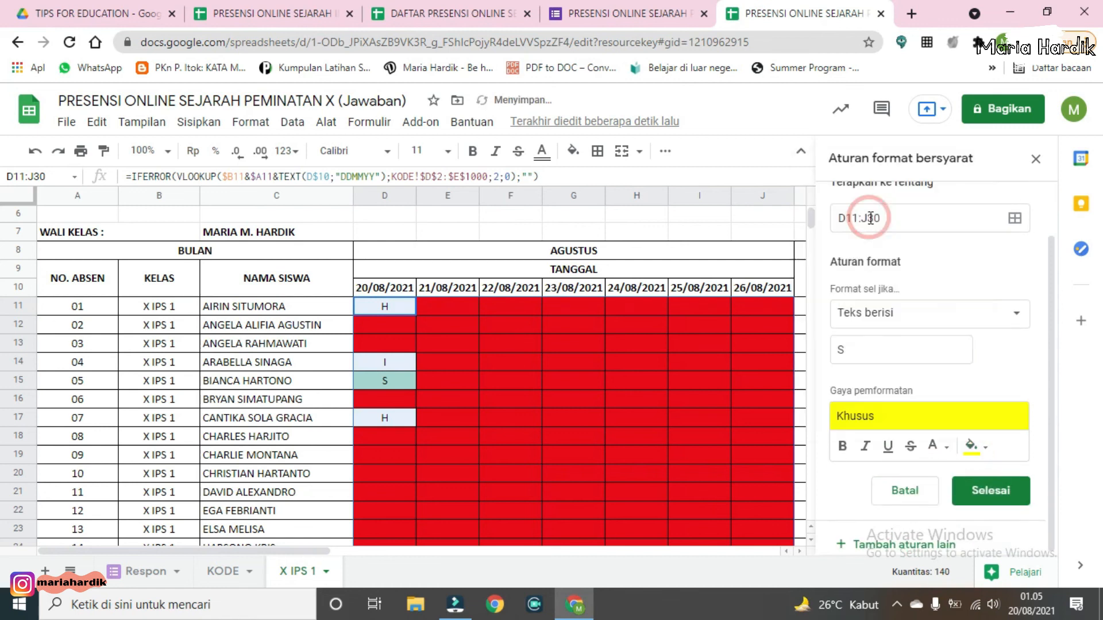
click(1010, 491)
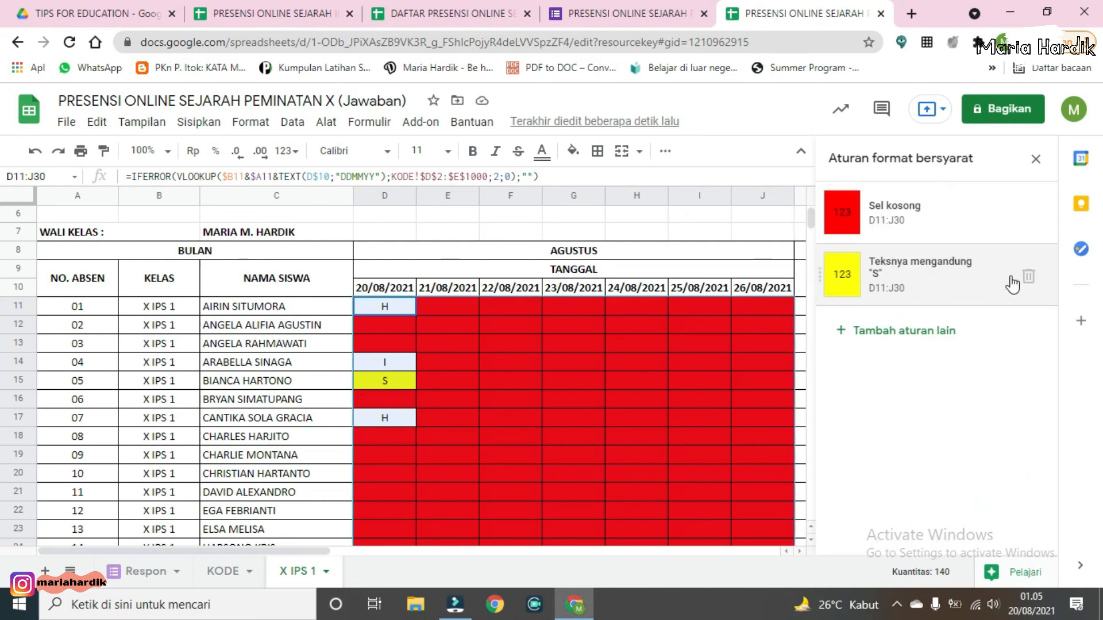
Step: Add a rule on D11:J30 that fills cells containing I with cyan, then close the conditional formatting panel
click(925, 331)
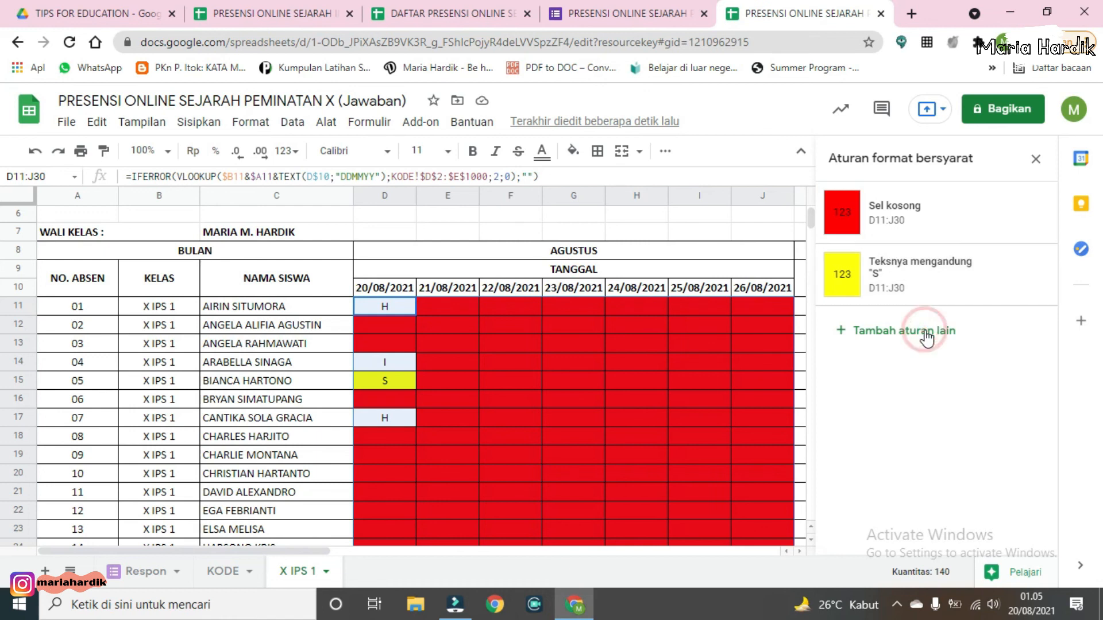
click(923, 368)
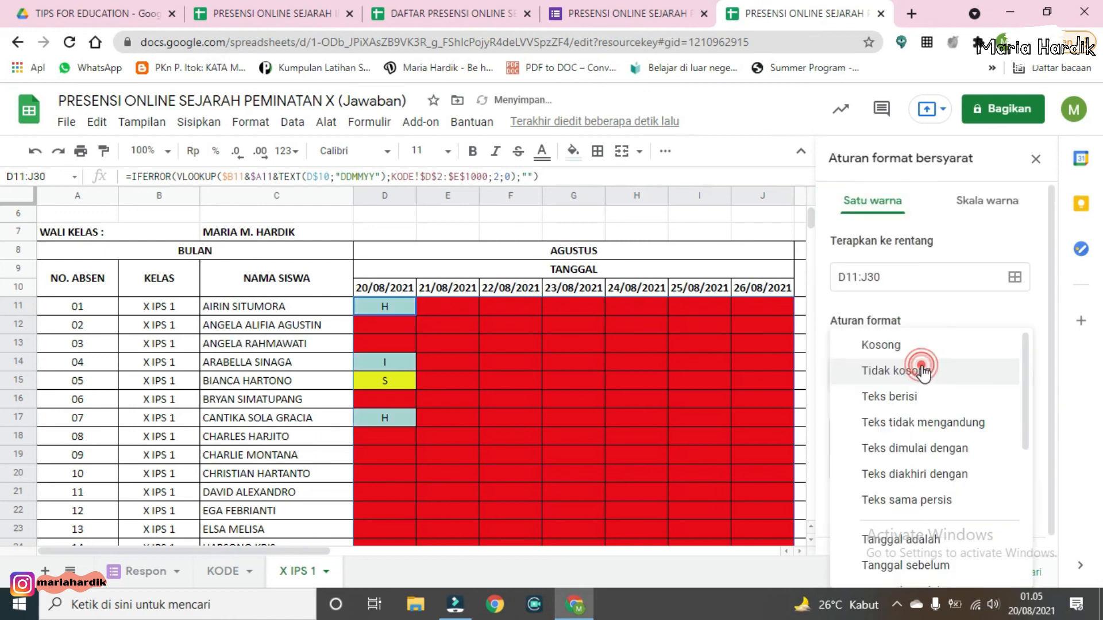
click(920, 395)
click(914, 410)
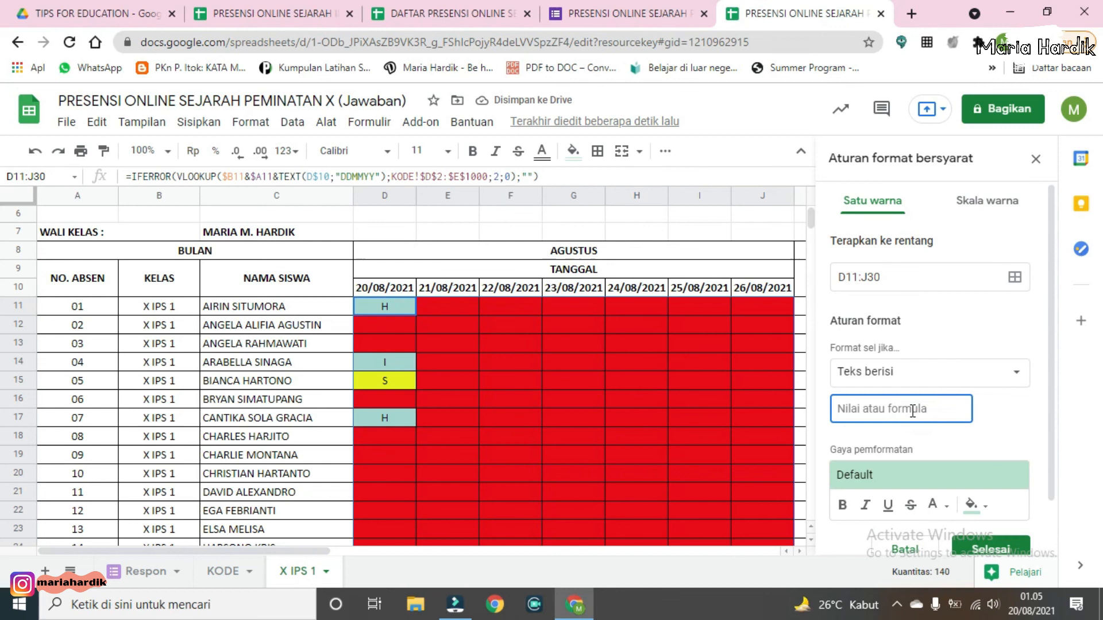
text(I)
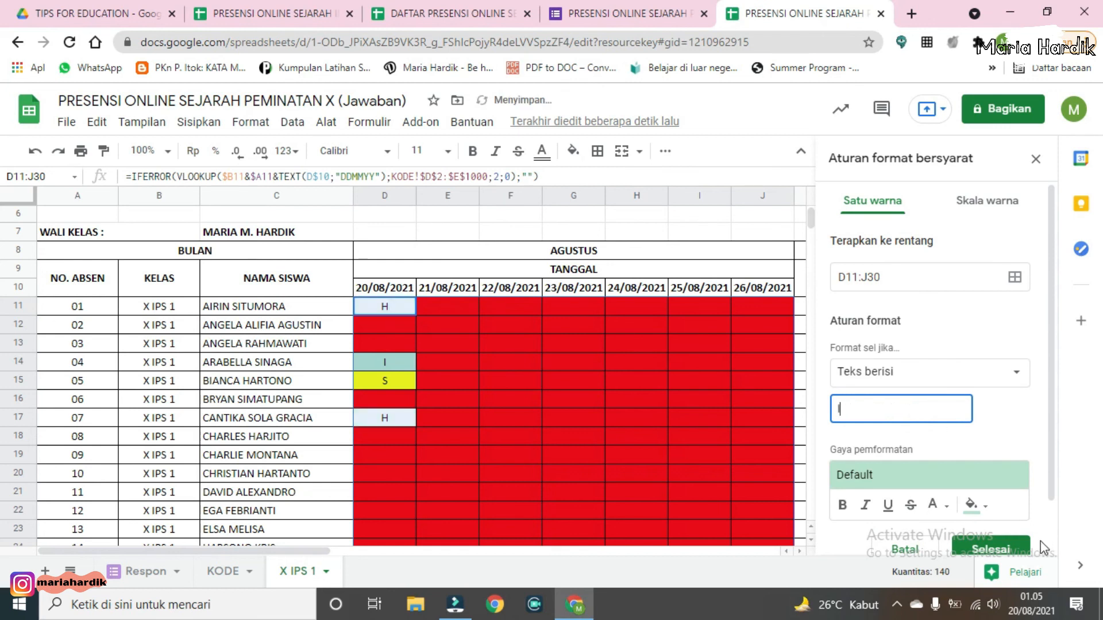
click(988, 506)
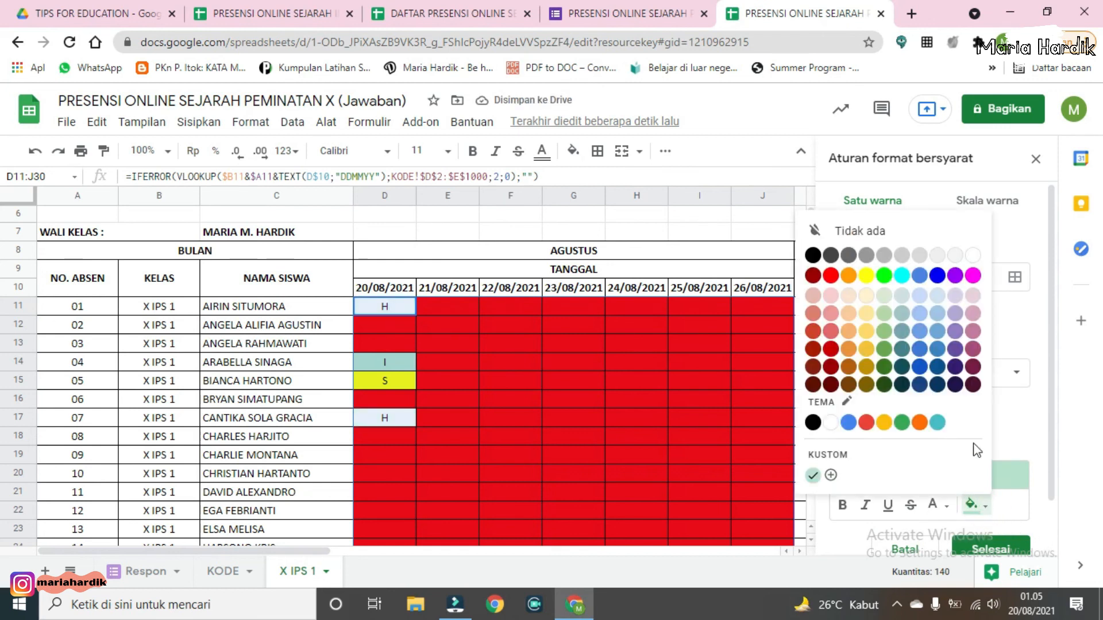
click(903, 278)
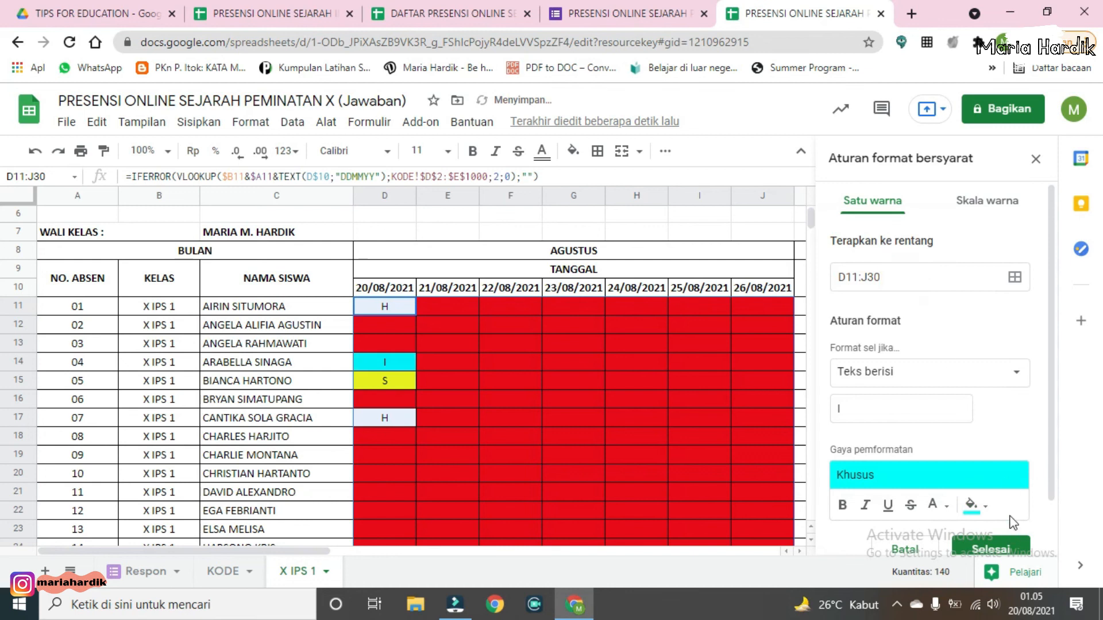
scroll(1013, 520, down, 1)
click(1002, 487)
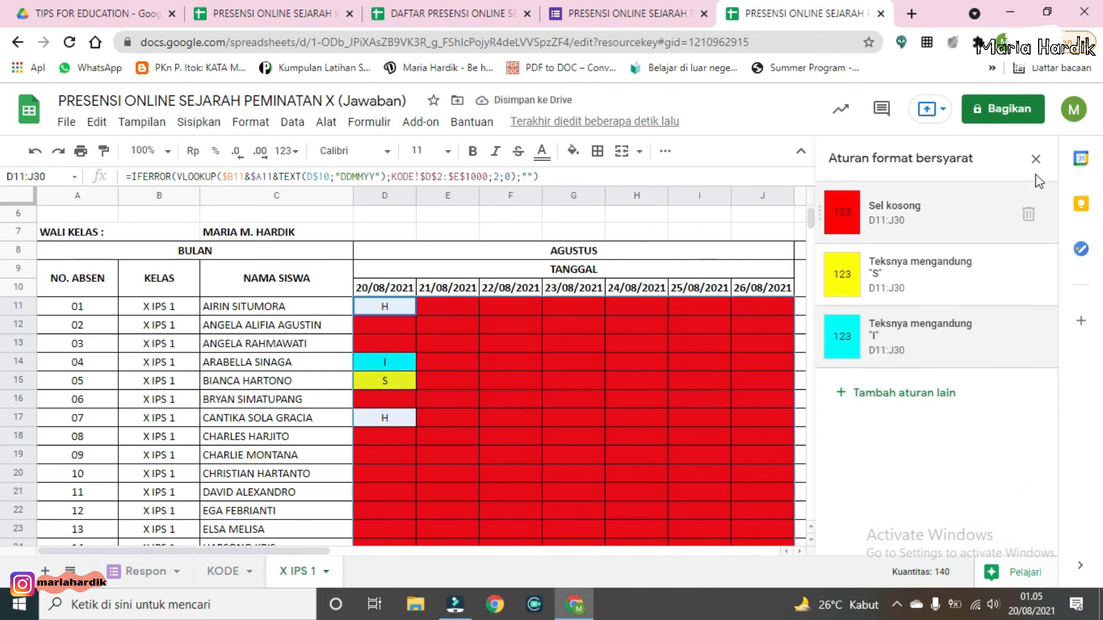
click(1033, 159)
Step: Examine the color-coded attendance grid and recap columns
click(560, 344)
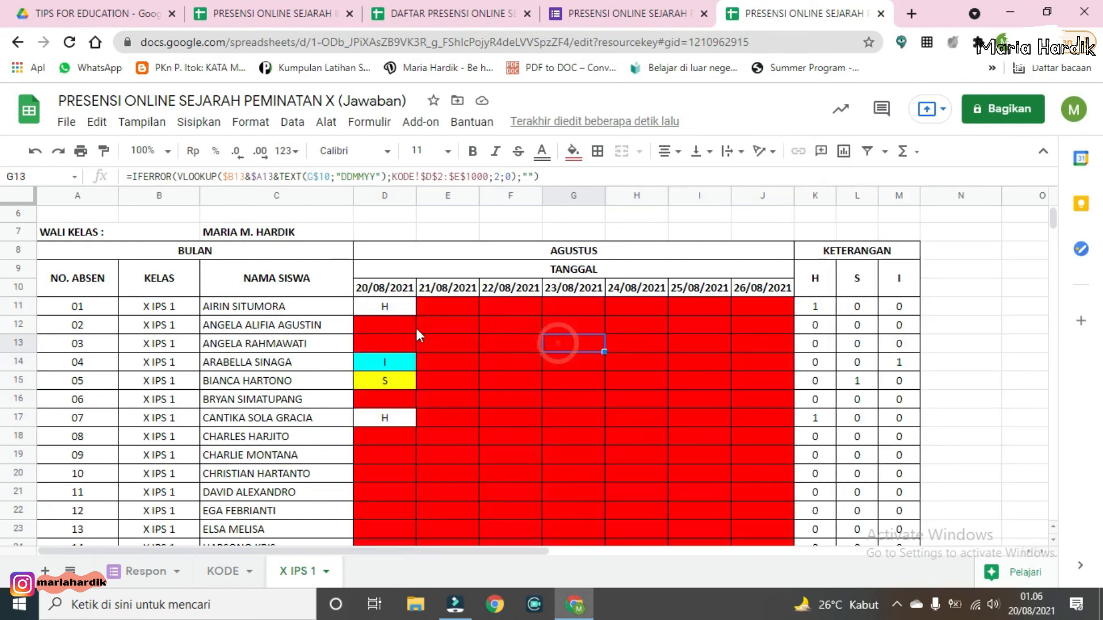
scroll(556, 360, down, 2)
scroll(556, 370, up, 2)
click(558, 308)
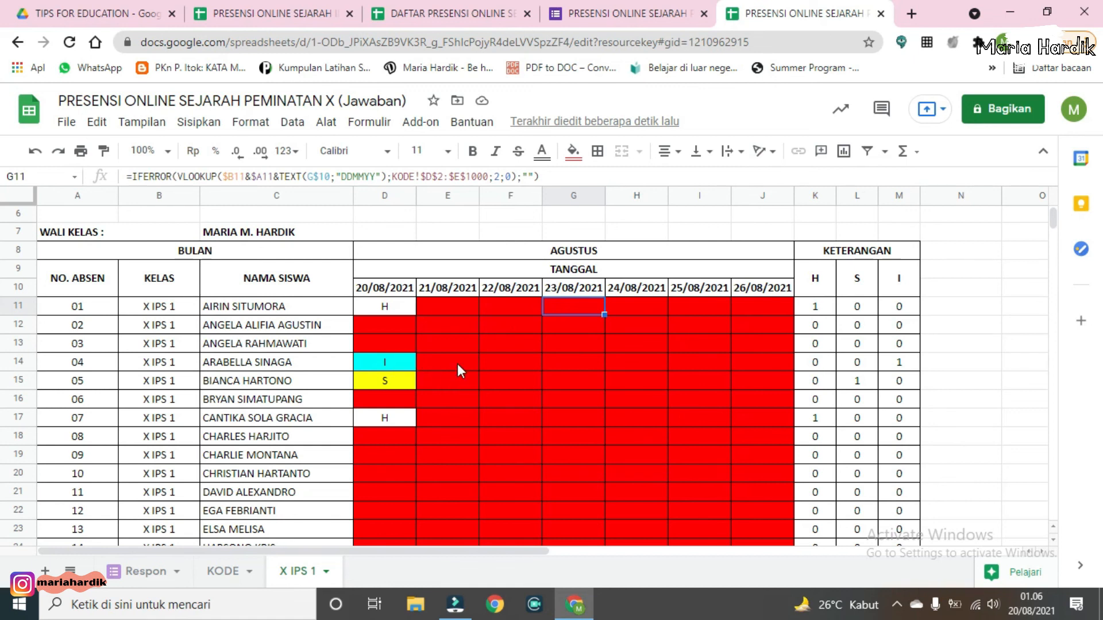
scroll(459, 370, down, 1)
scroll(517, 350, up, 3)
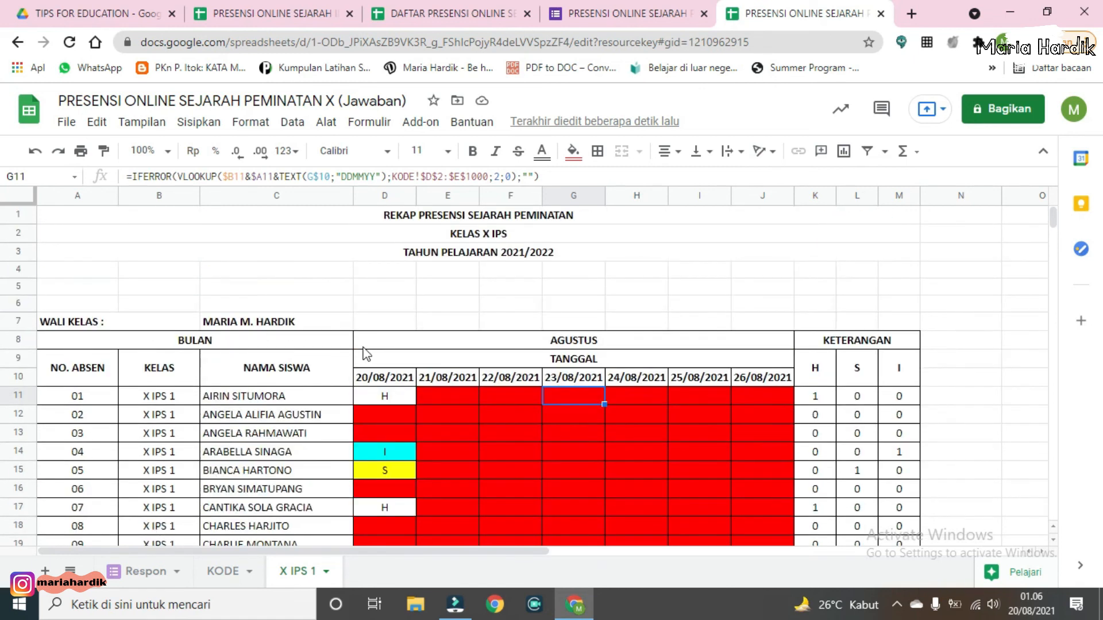
scroll(601, 336, down, 3)
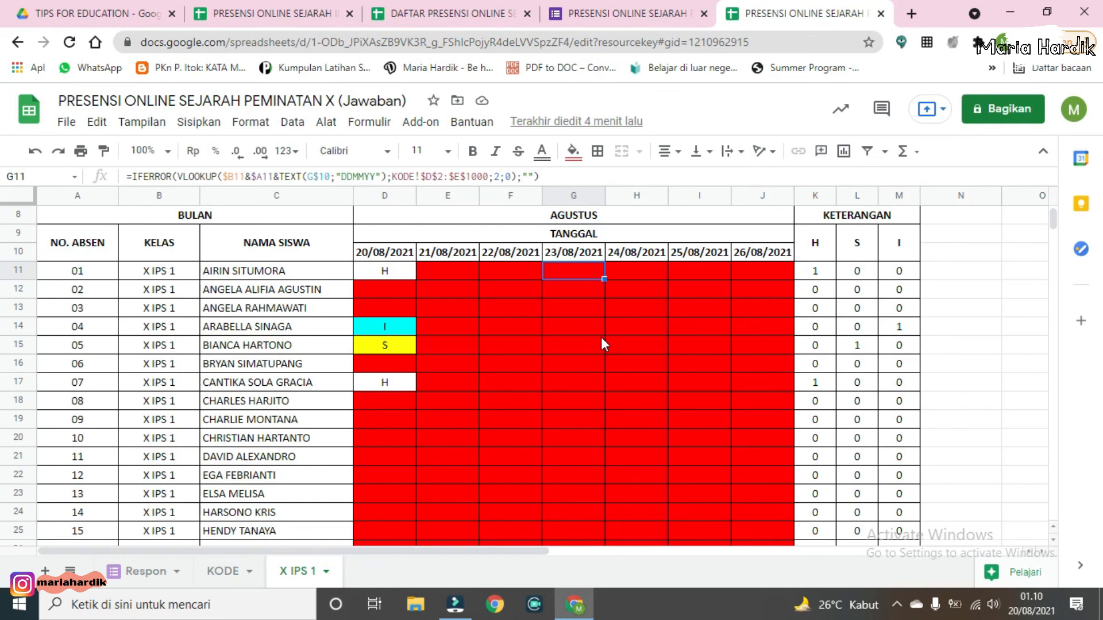
scroll(753, 326, up, 1)
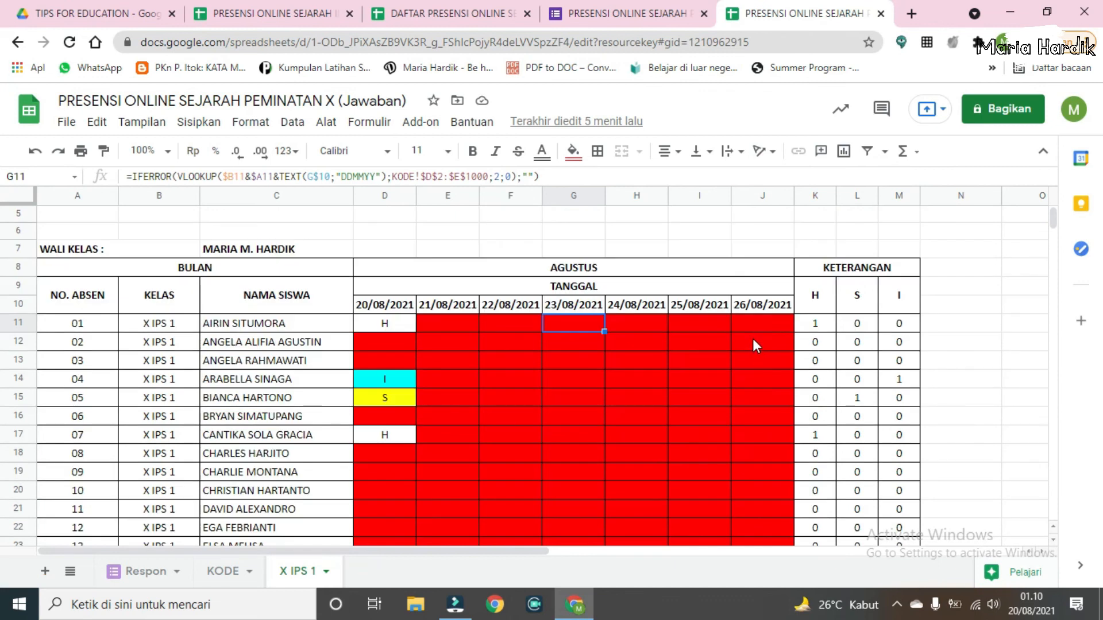